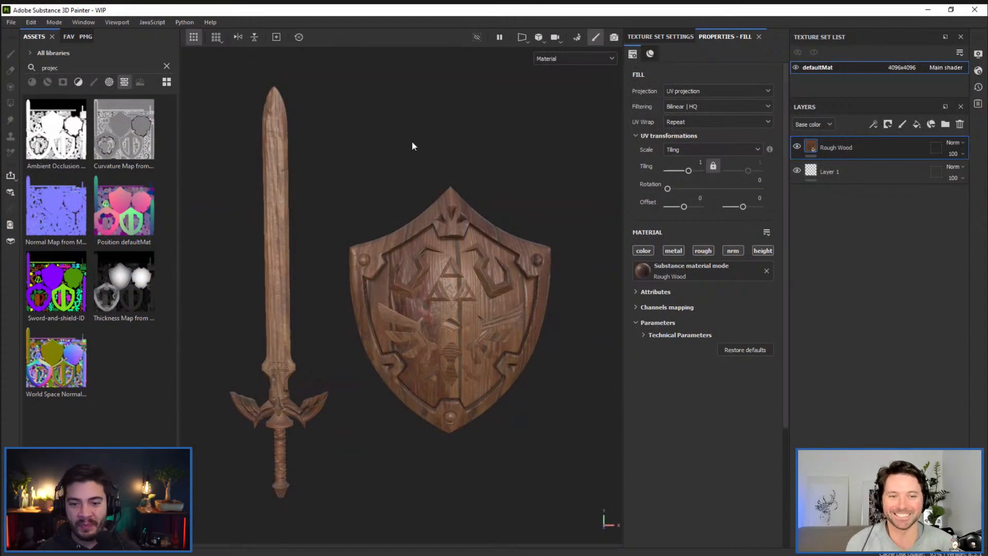
alt+drag(511, 117, 500, 146)
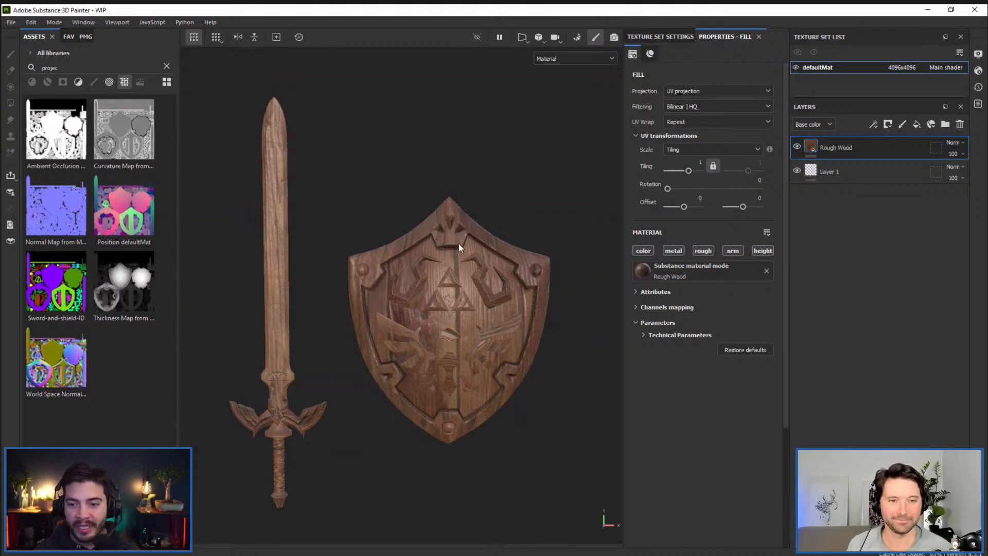
scroll(443, 218, down, 1)
scroll(442, 218, up, 1)
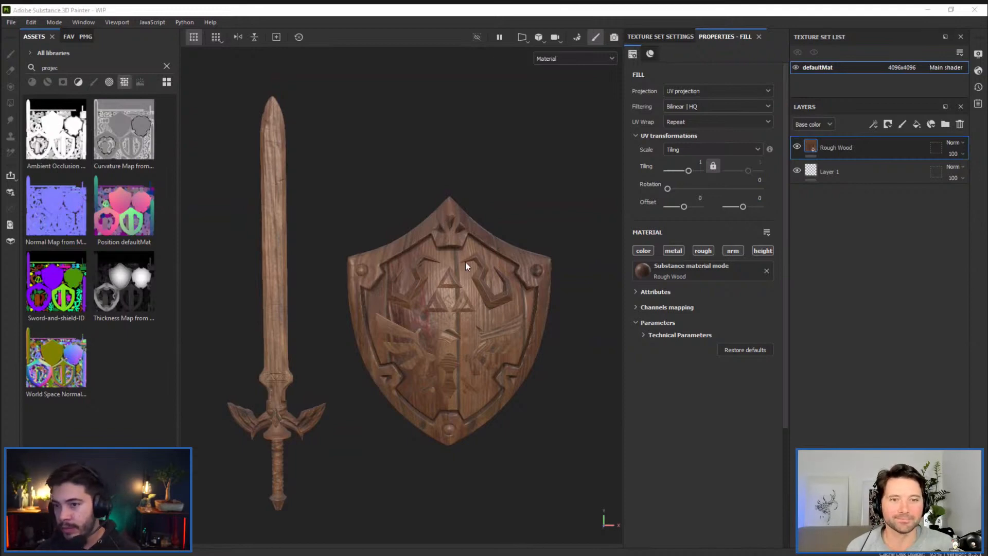
Switch to Substance 3D Sampler and select the Asphalt base layer of the material
key(alt+Tab)
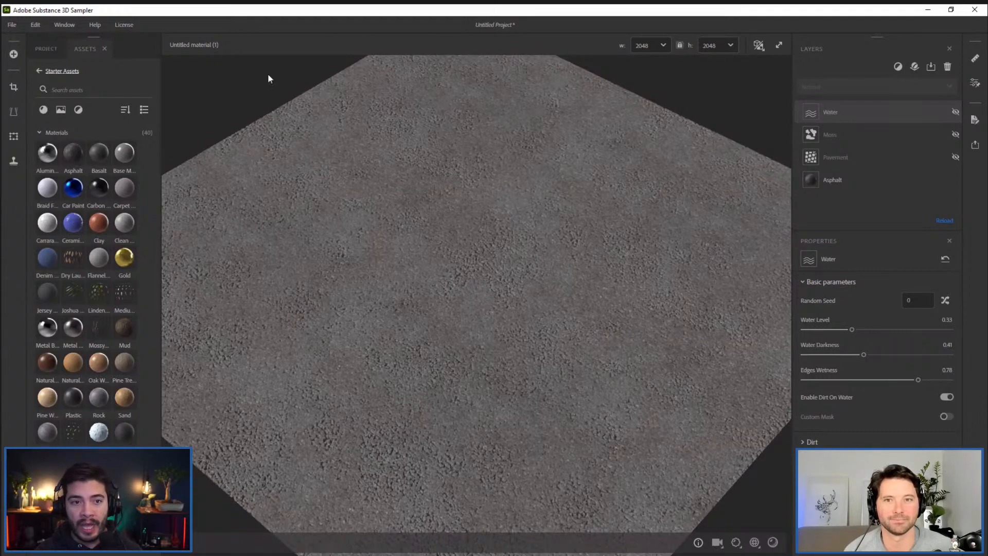
click(856, 181)
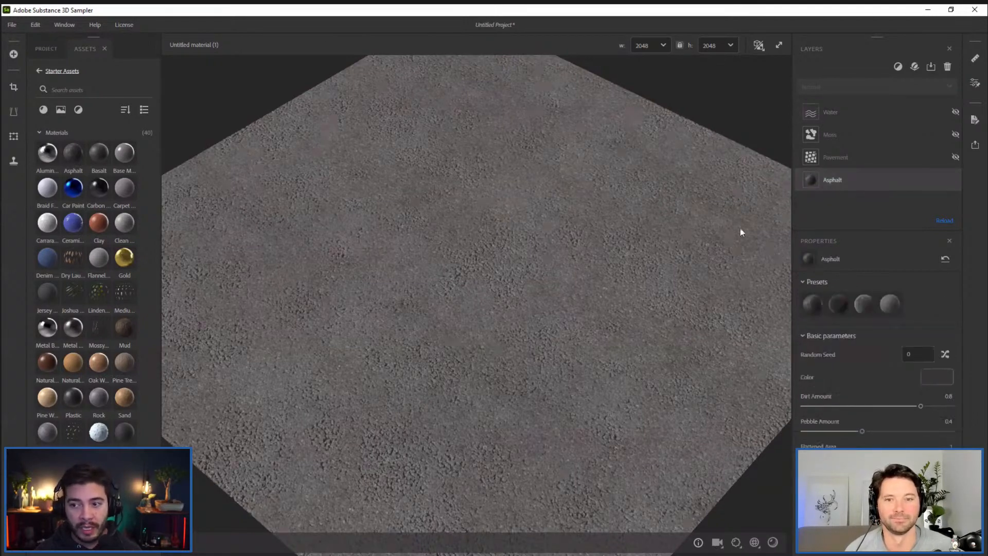
Search the starter assets for "as"
click(69, 90)
text(as)
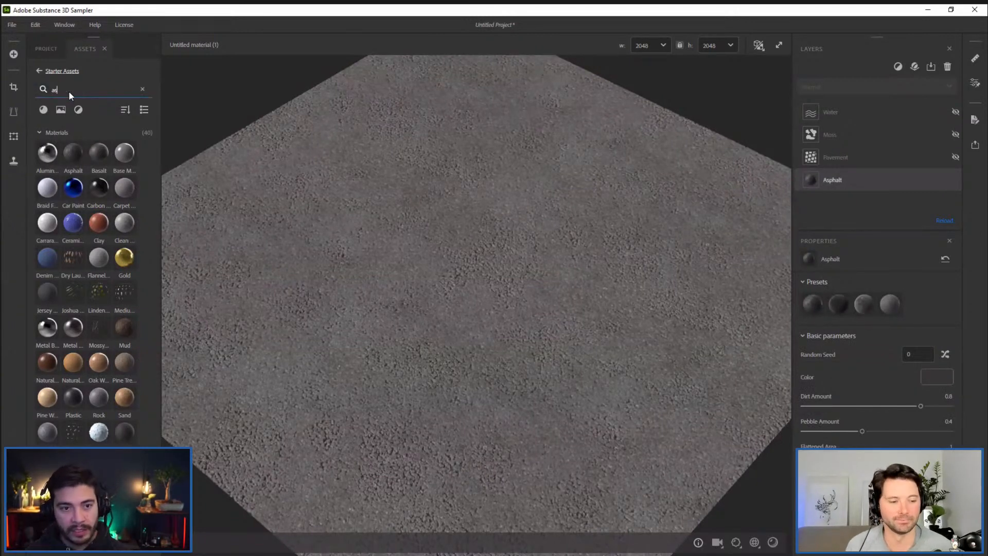
text(l)
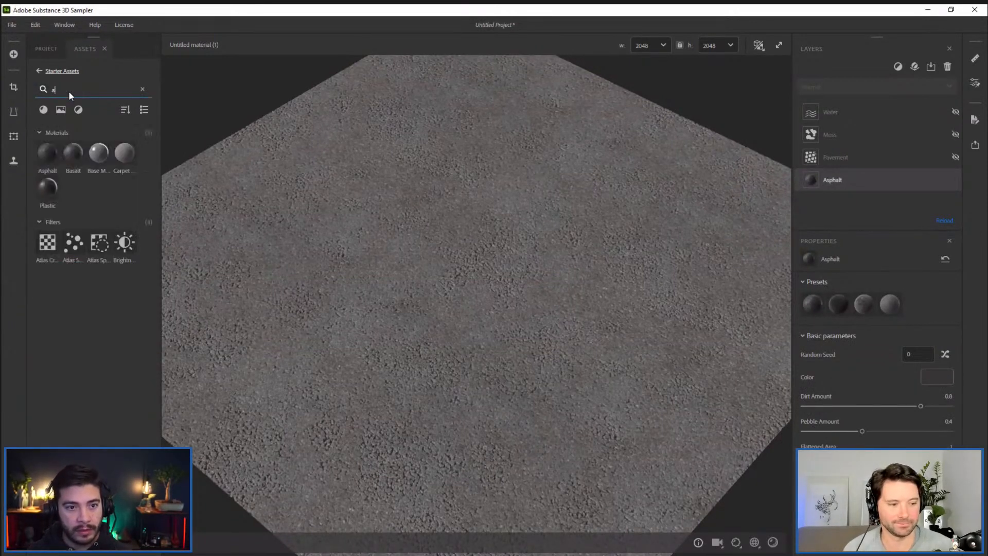
key(BackSpace)
text(s)
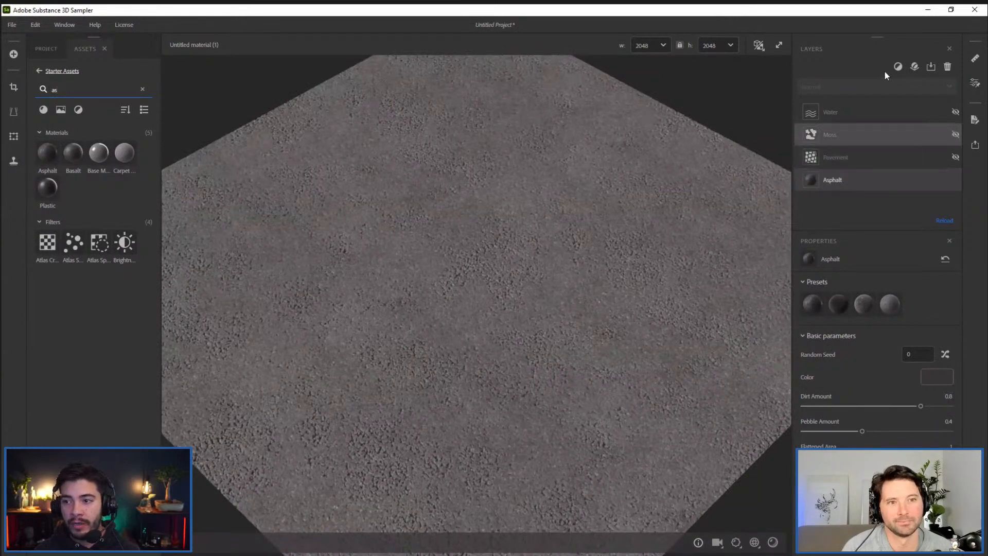
click(898, 68)
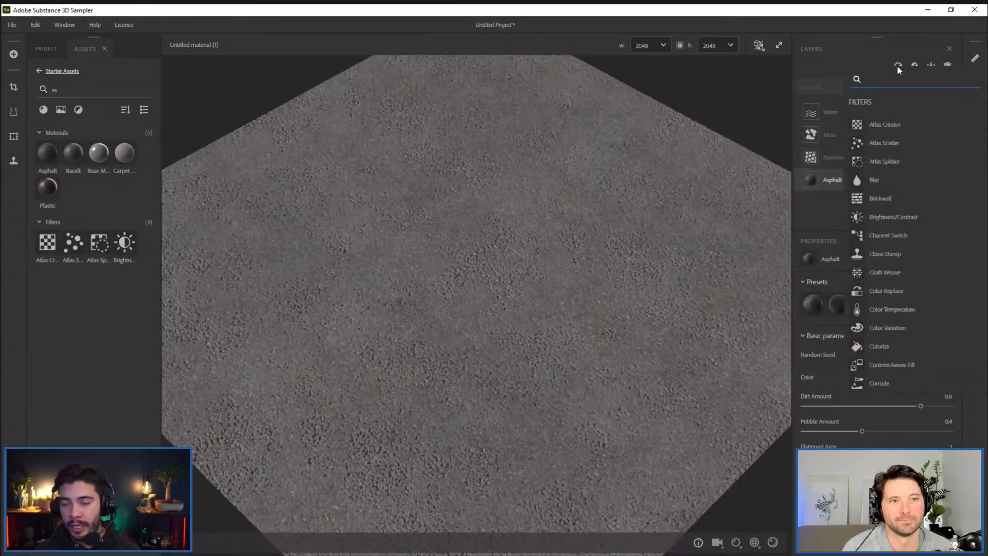
text(pav)
click(840, 113)
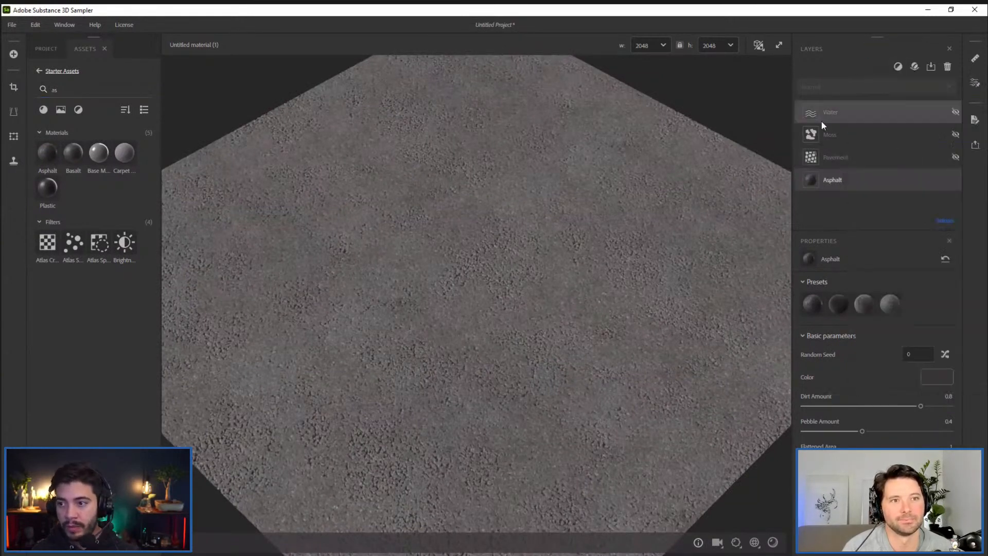
Make the hidden Pavement layer above the asphalt visible
click(955, 157)
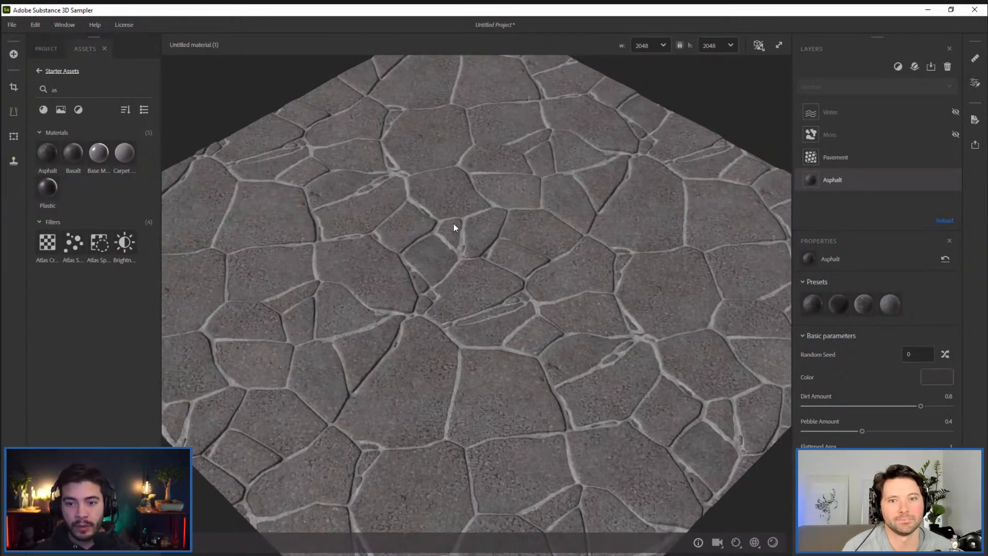
mouse_move(474, 223)
shift+right_down()
mouse_move(584, 206)
mouse_move(510, 232)
mouse_move(408, 224)
shift+right_up()
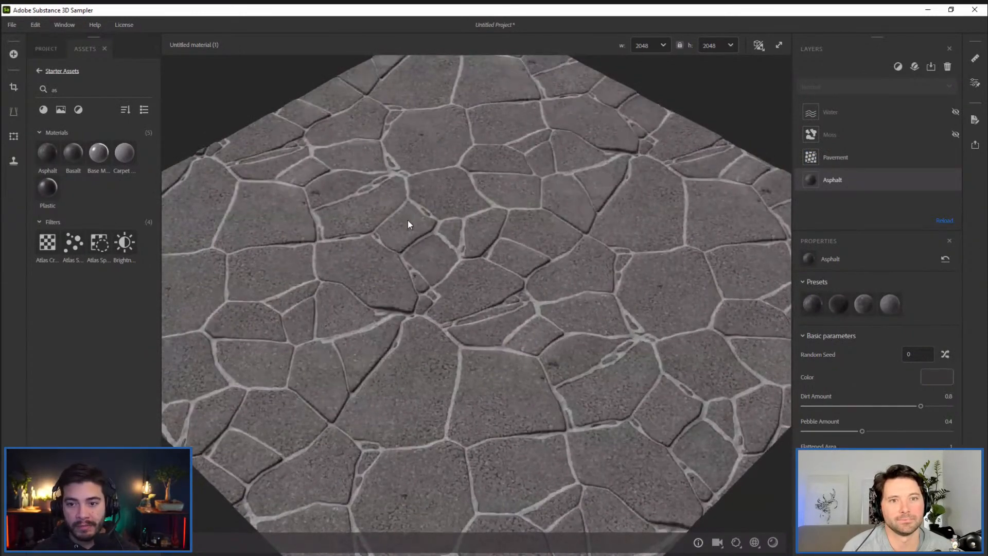
drag(456, 234, 677, 181)
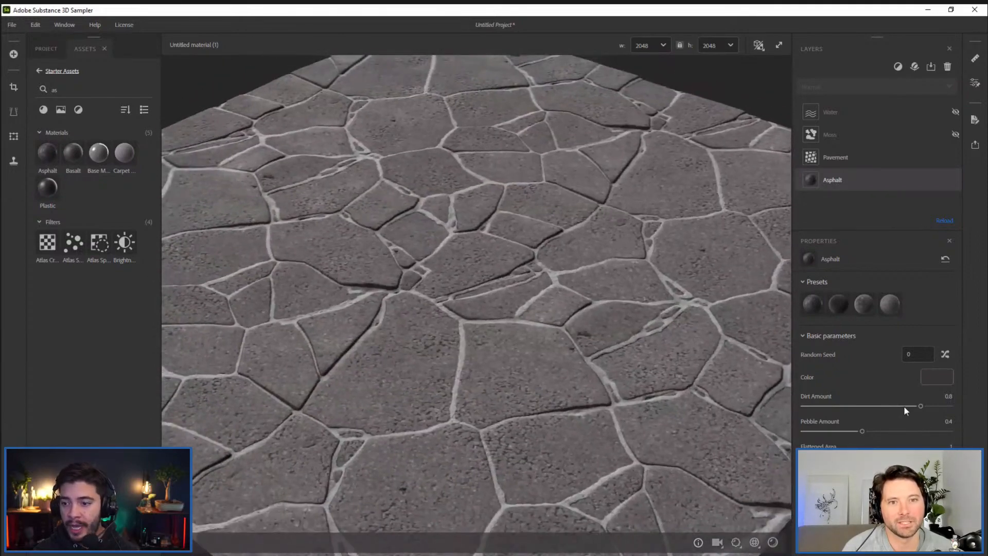
Select the Pavement layer and change its pattern type to Flander Weave
click(826, 157)
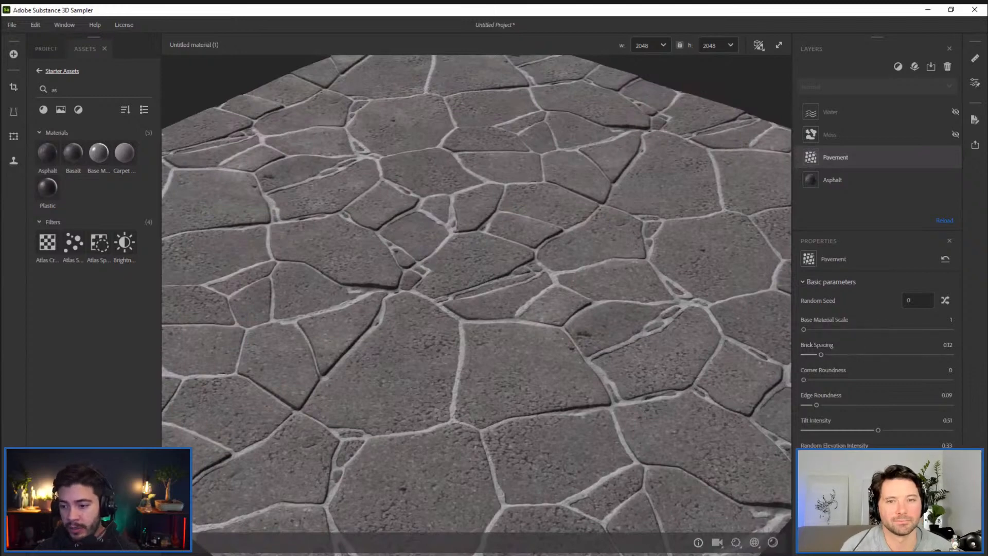
scroll(885, 410, down, 3)
click(848, 427)
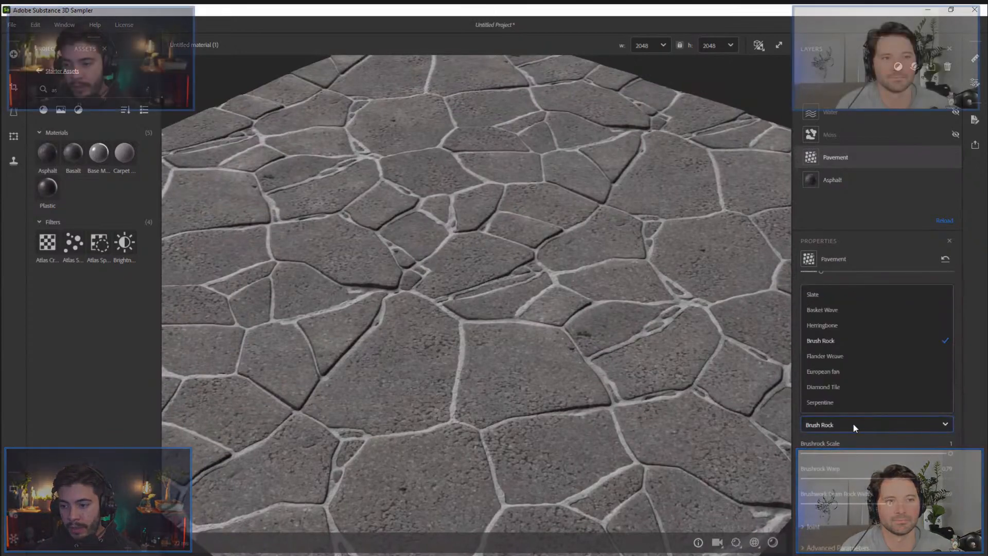
click(856, 355)
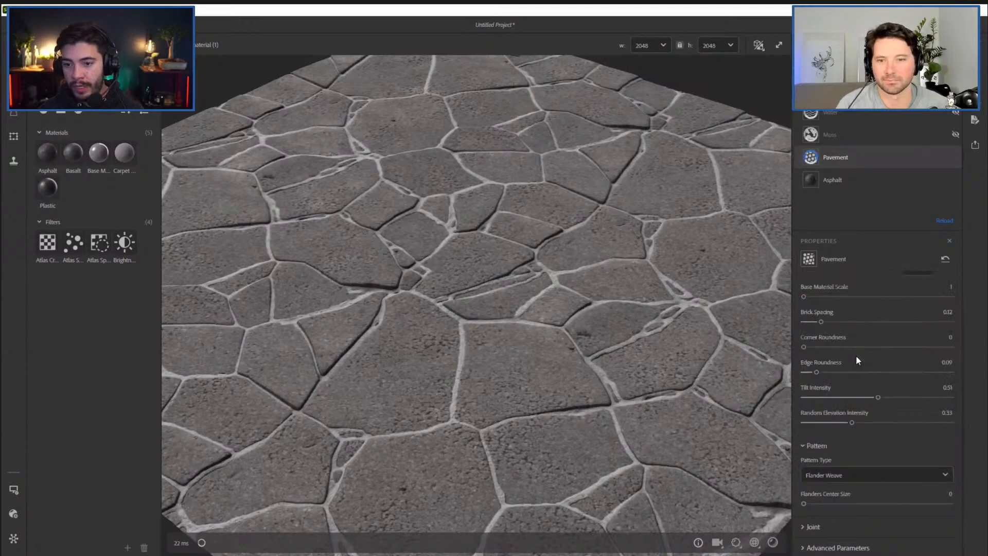
Try the Basket Wave, Slate and Diamond Tile pattern types on the pavement
click(847, 470)
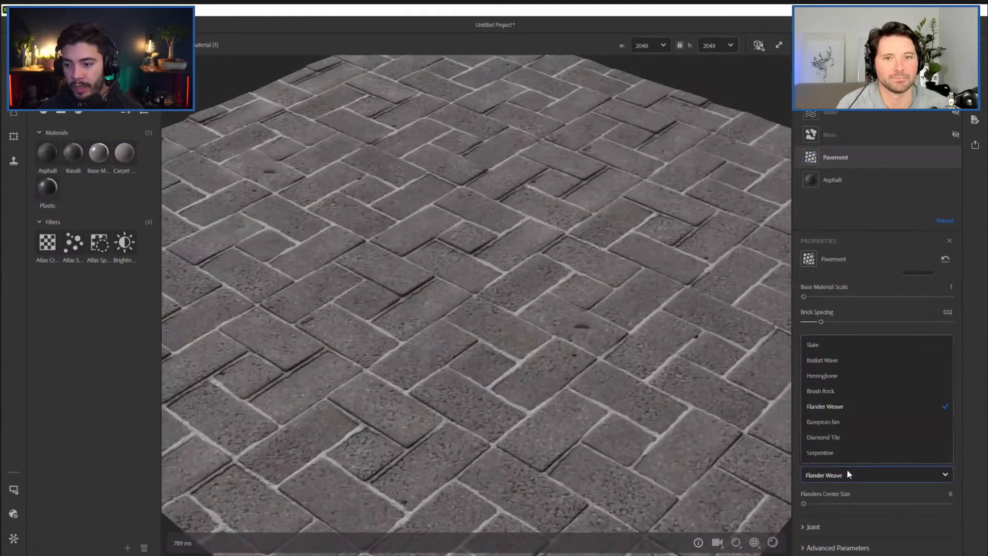
click(847, 368)
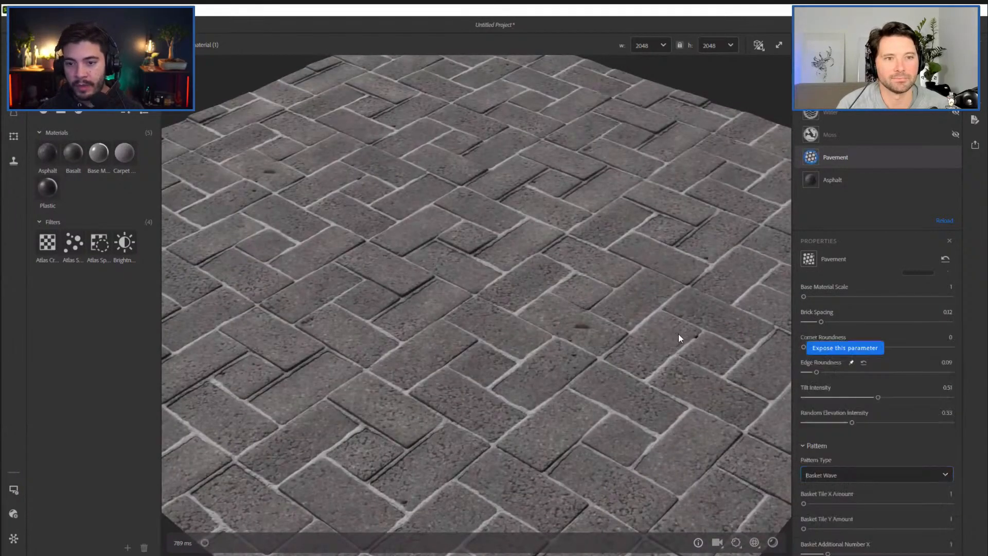
click(851, 475)
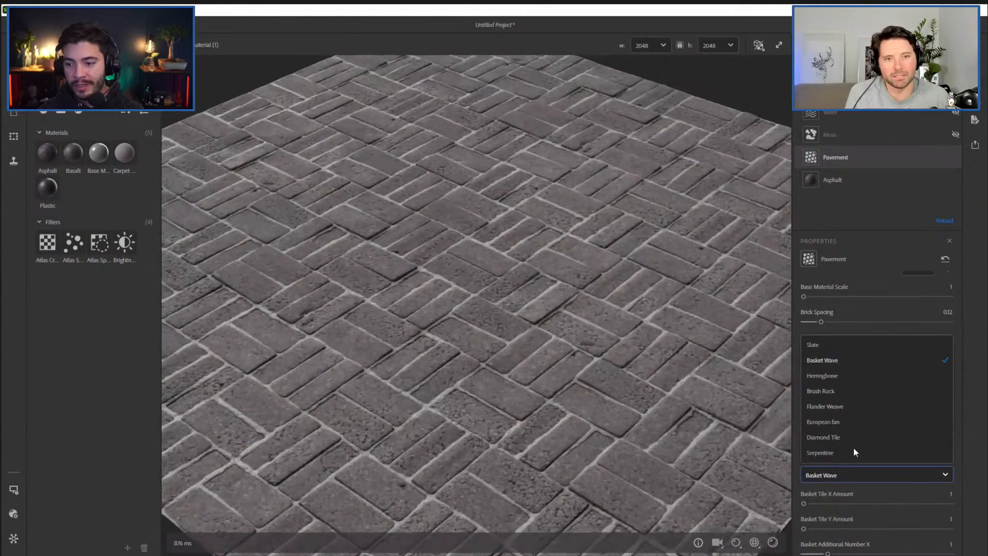
click(852, 345)
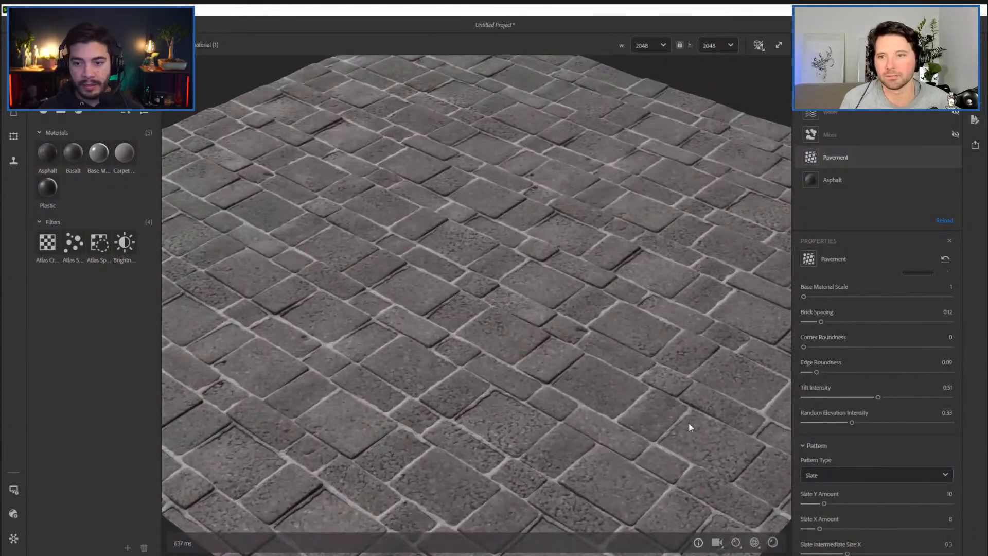
drag(592, 349, 597, 254)
mouse_move(547, 315)
mouse_down()
mouse_move(557, 329)
mouse_move(558, 309)
mouse_move(494, 264)
mouse_move(545, 314)
mouse_up()
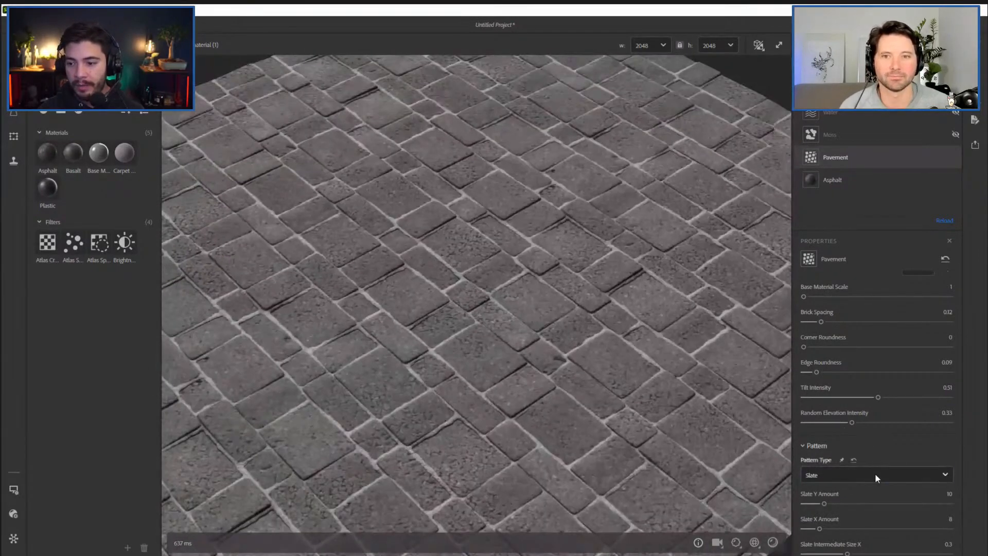
click(875, 474)
click(835, 439)
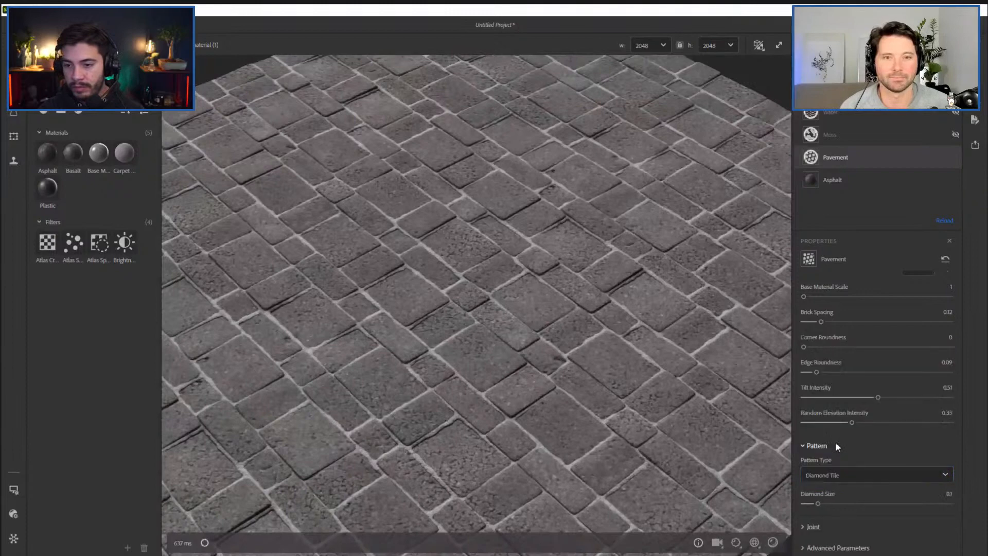
Set the pavement's pattern type to European fan
click(859, 473)
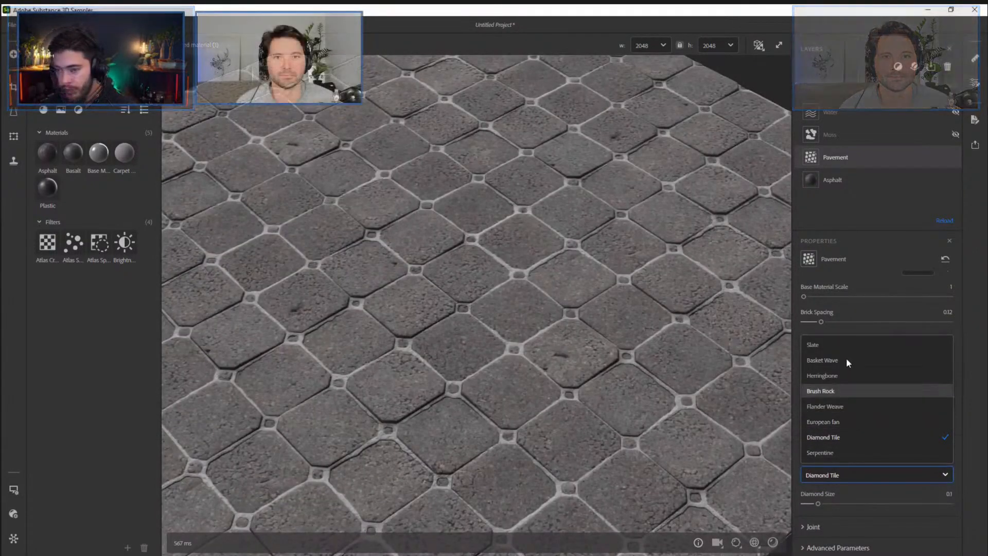
click(844, 422)
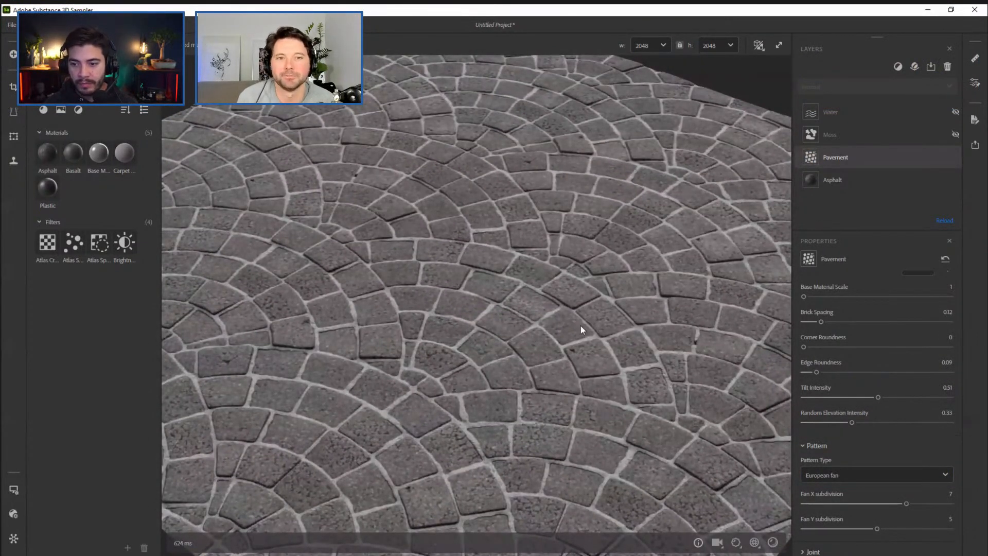
Set the pavement's brick spacing to 0.17 and its corner roundness to 0.04
drag(575, 326, 582, 347)
middle_drag(581, 347, 577, 320)
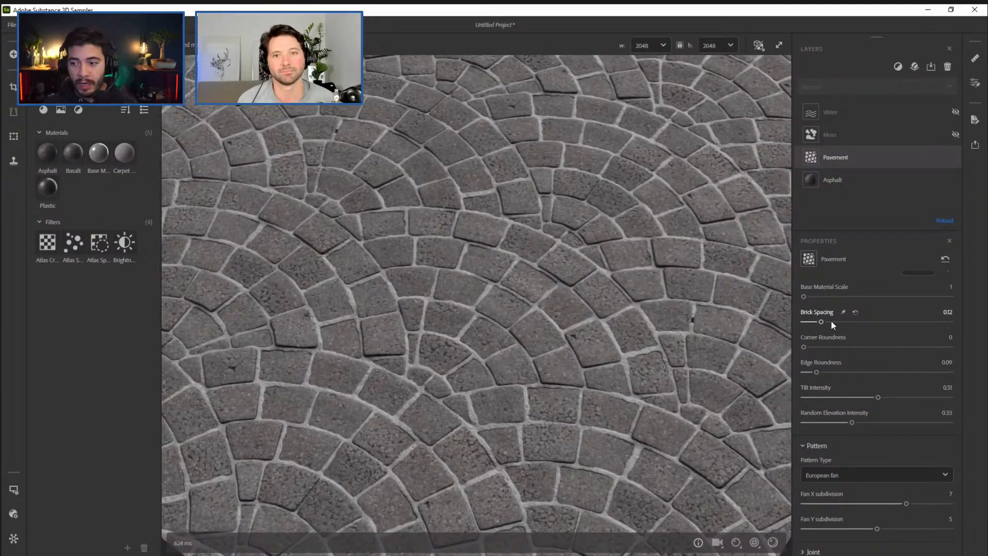
drag(822, 321, 809, 350)
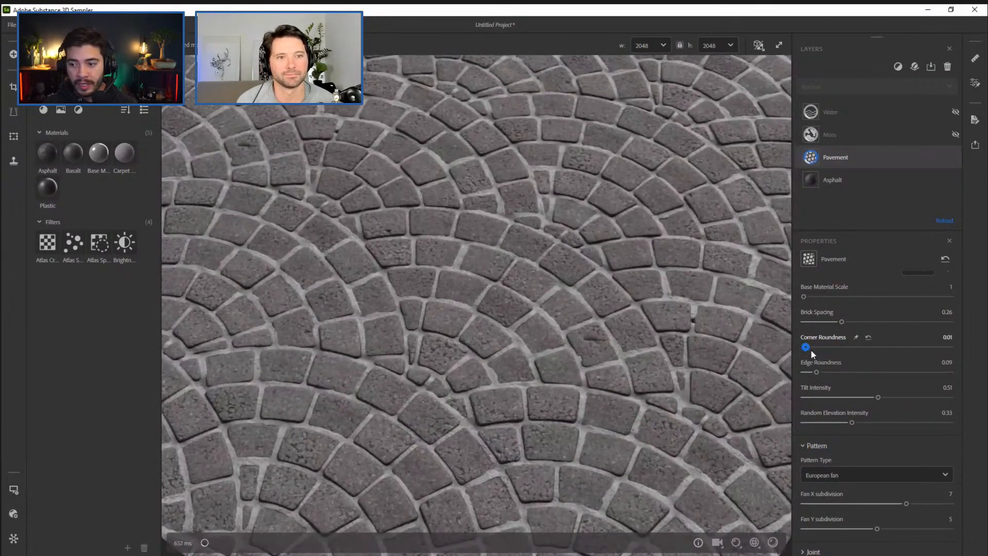
mouse_move(847, 322)
mouse_down()
mouse_move(881, 323)
mouse_move(811, 322)
mouse_move(909, 315)
mouse_move(829, 318)
mouse_up()
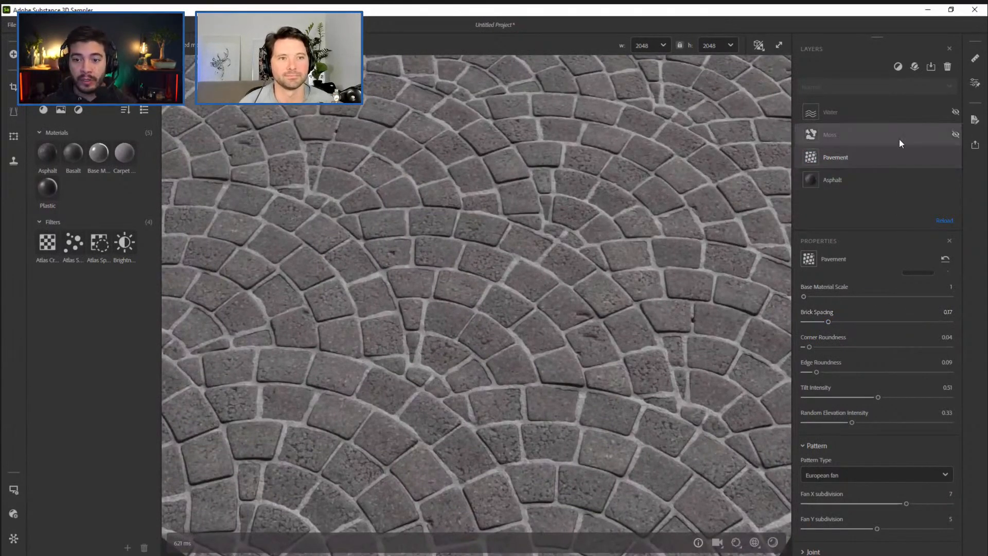
Make the Moss layer visible and set its Moss Global Spread to 0.62
click(953, 135)
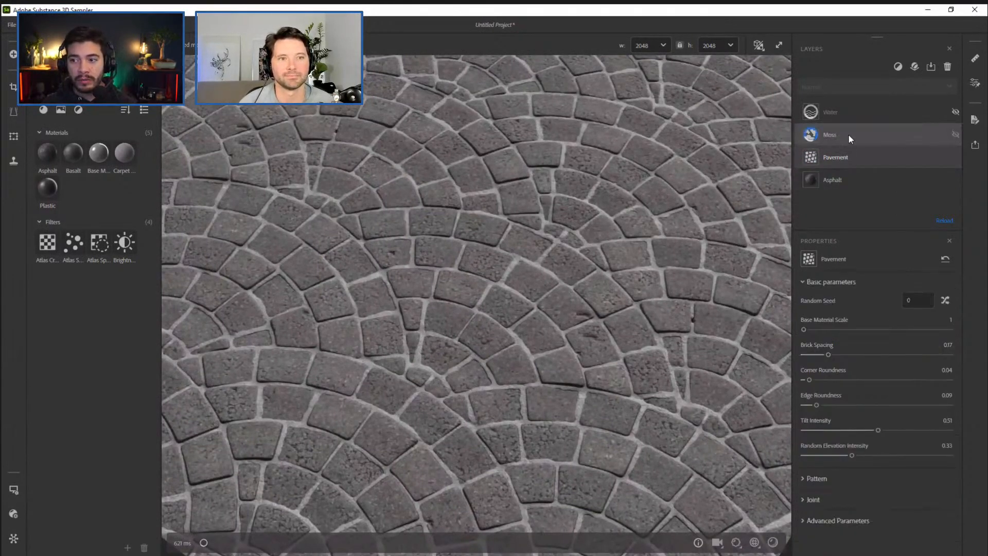
click(848, 135)
drag(621, 274, 585, 251)
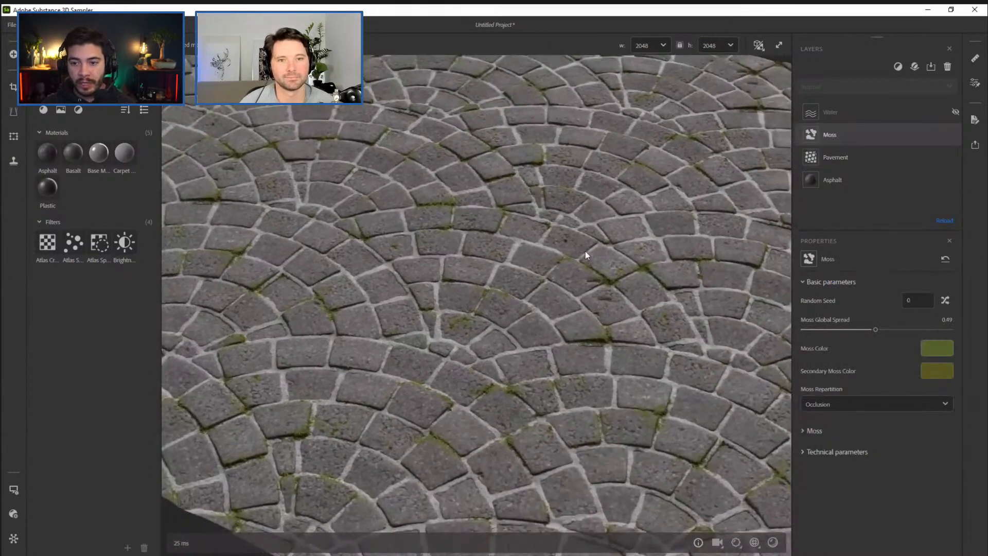
mouse_move(874, 329)
mouse_down()
mouse_move(934, 330)
mouse_move(894, 329)
mouse_up()
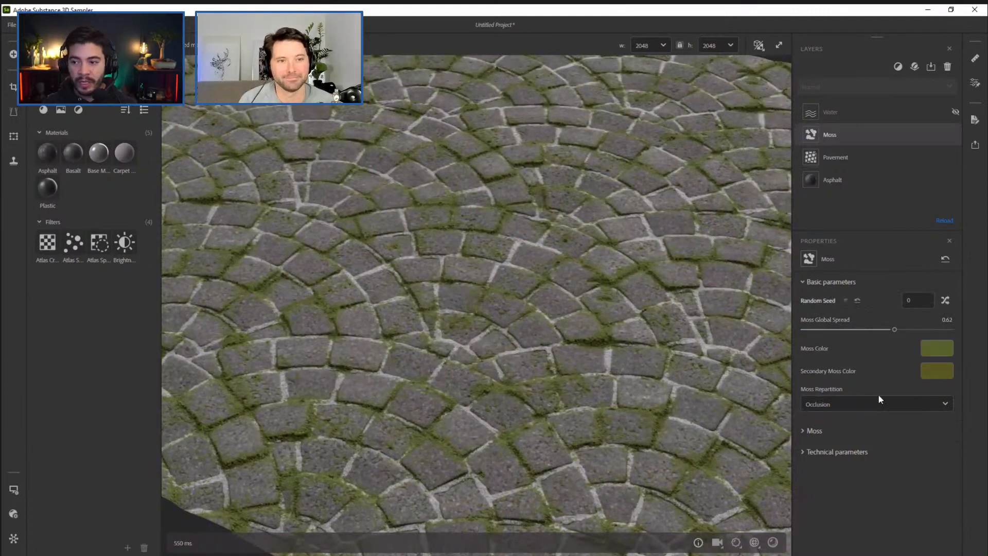
Try a purple moss color, then settle on a yellowish olive hue for the Moss Color
click(940, 349)
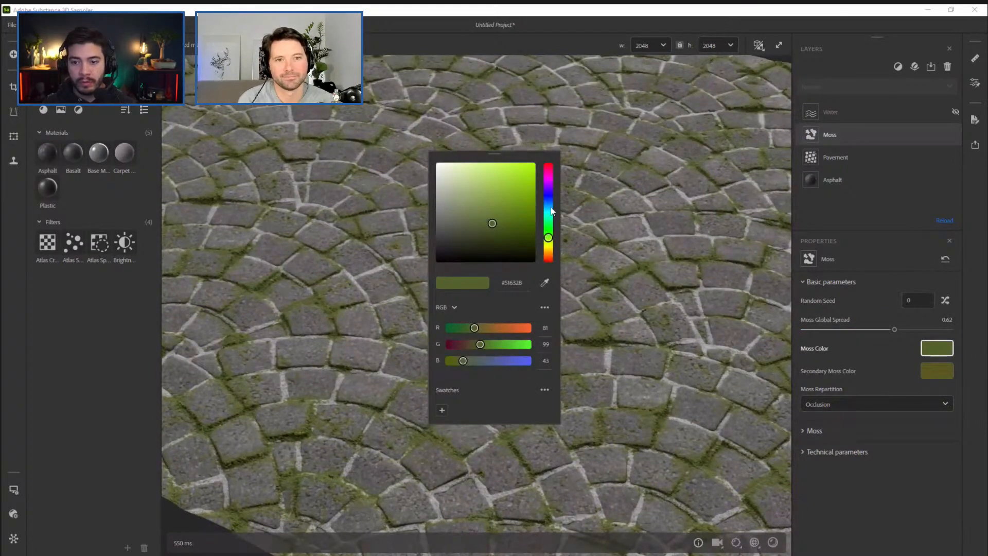
click(549, 191)
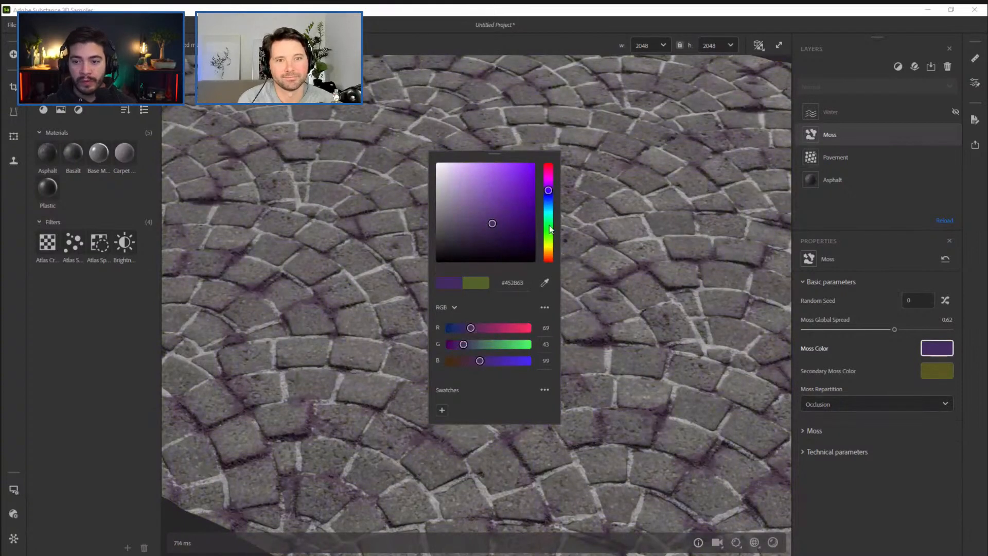
drag(549, 236, 549, 243)
click(576, 219)
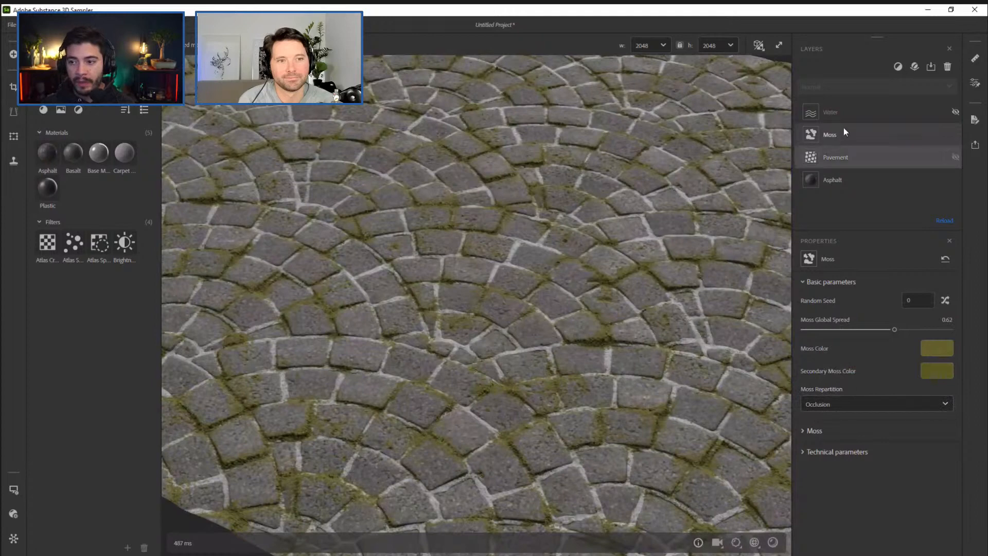
Make the Water layer visible and select it to show its parameters
click(955, 112)
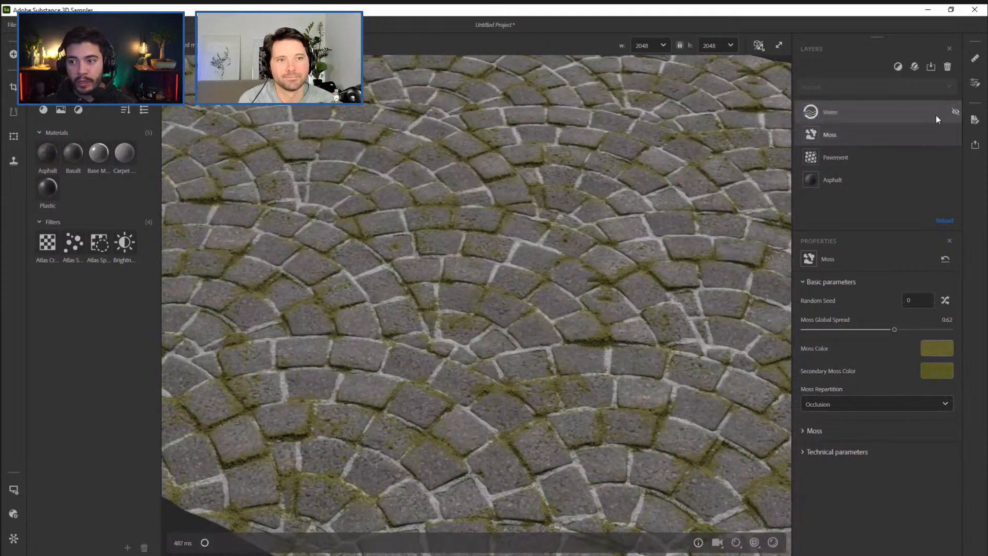
click(842, 112)
shift+right_drag(565, 217, 567, 291)
alt+drag(566, 291, 568, 262)
alt+right_drag(568, 262, 554, 322)
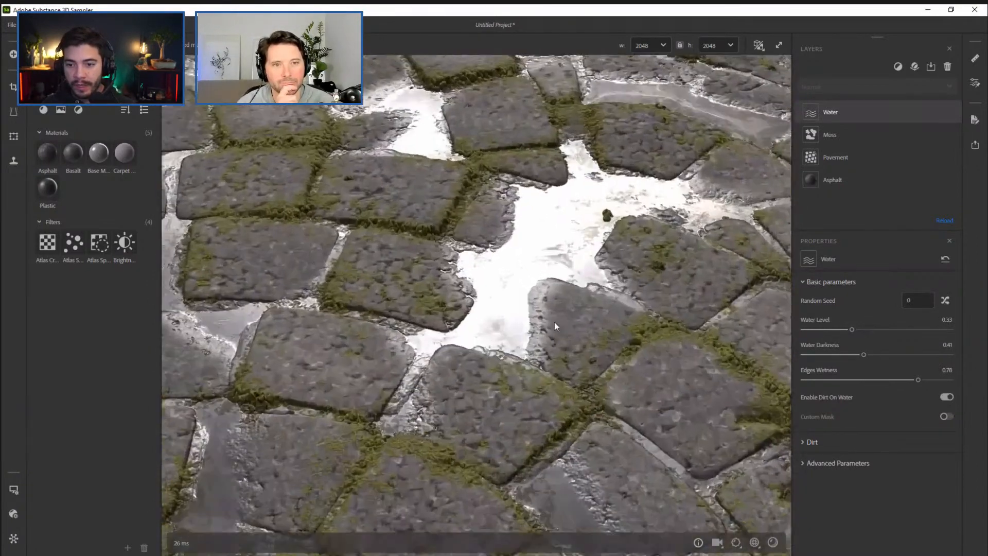
alt+middle_drag(554, 322, 578, 272)
shift+right_drag(578, 272, 550, 270)
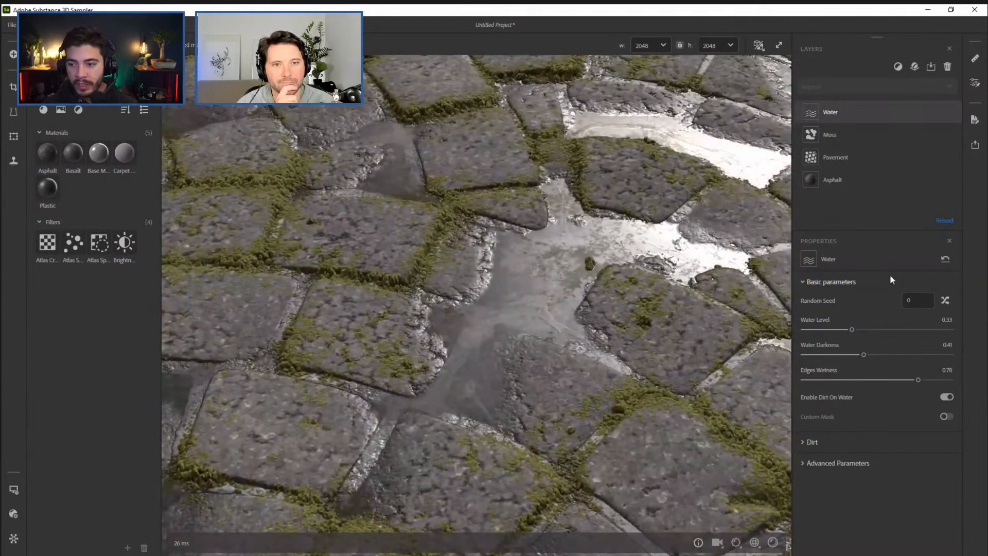
Try a lower Water Level on the Water layer, and settle on a value of 0.51
drag(846, 330, 833, 330)
click(850, 329)
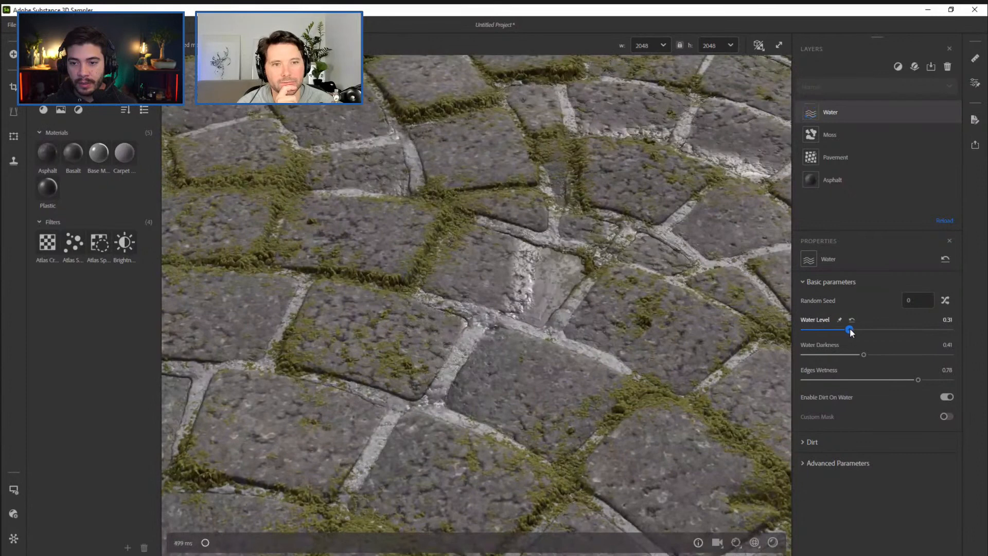
drag(854, 328, 878, 326)
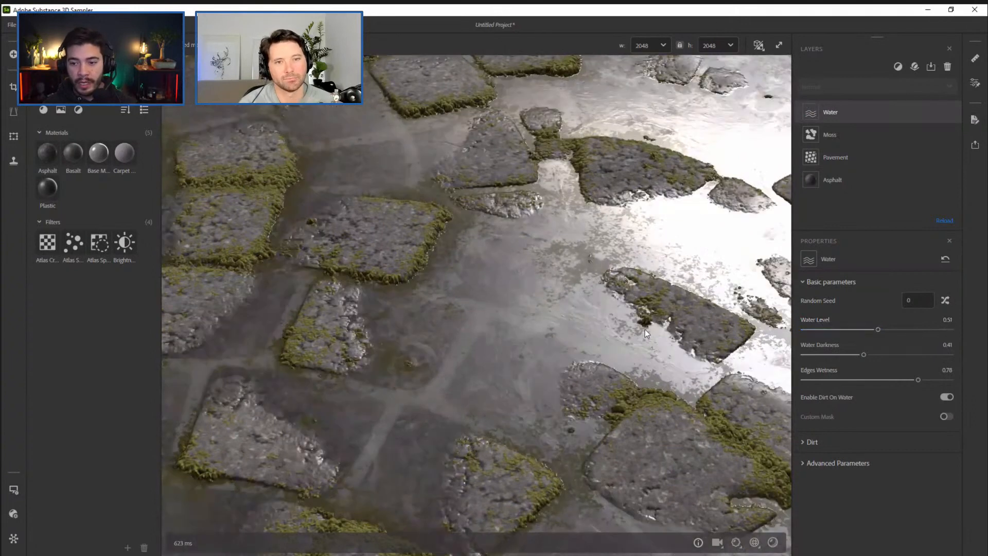
drag(543, 319, 632, 286)
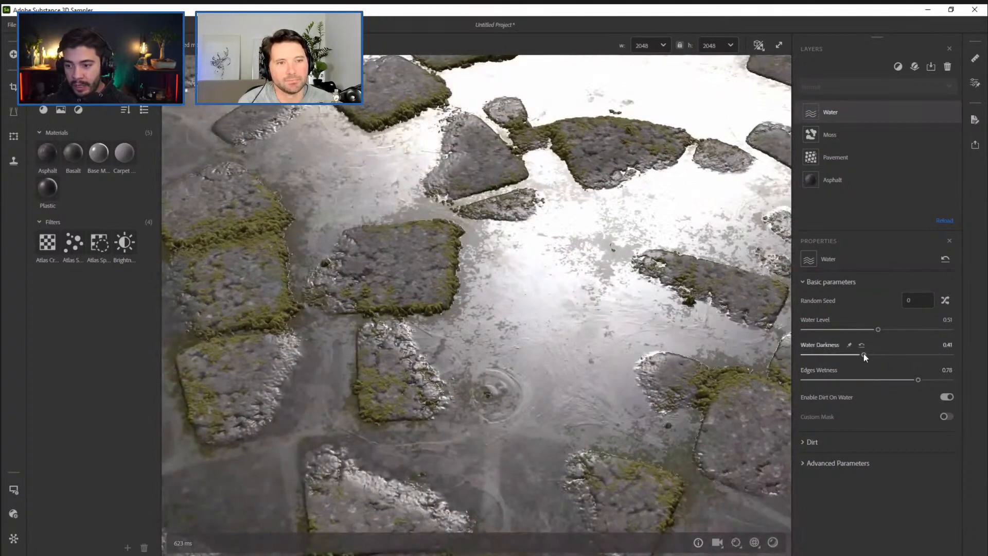
Set the Water layer's Dirt Quantity to 0.9 and view more of the ground surface
click(816, 444)
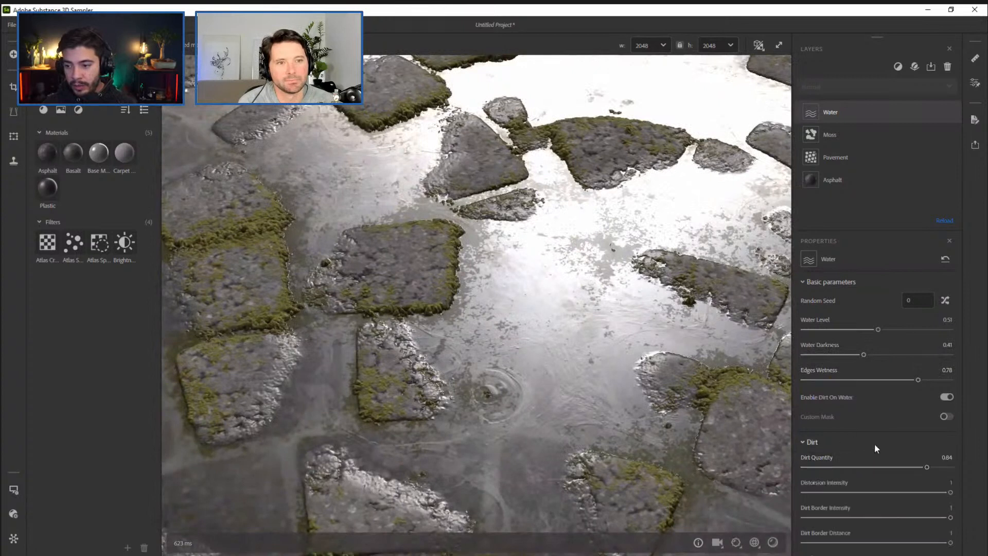
scroll(876, 443, down, 2)
mouse_move(925, 398)
mouse_down()
mouse_move(799, 405)
mouse_move(935, 399)
mouse_up()
right_drag(446, 147, 453, 263)
drag(461, 176, 471, 229)
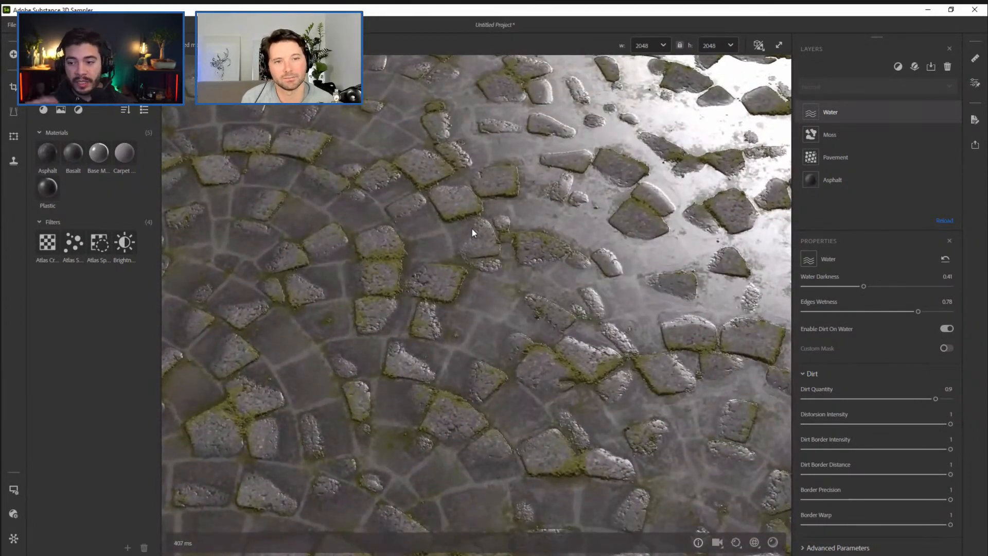
Try the Water layer's Edges Wetness at 0, settle on 1, and inspect the wet stone edges
drag(915, 311, 803, 312)
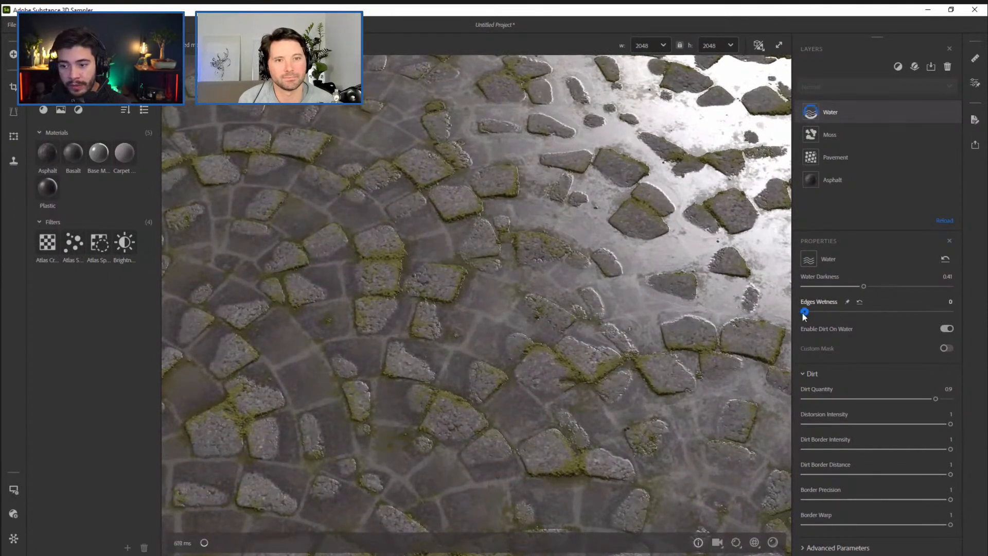
drag(921, 311, 982, 317)
drag(591, 306, 558, 328)
scroll(577, 294, down, 5)
scroll(480, 262, up, 3)
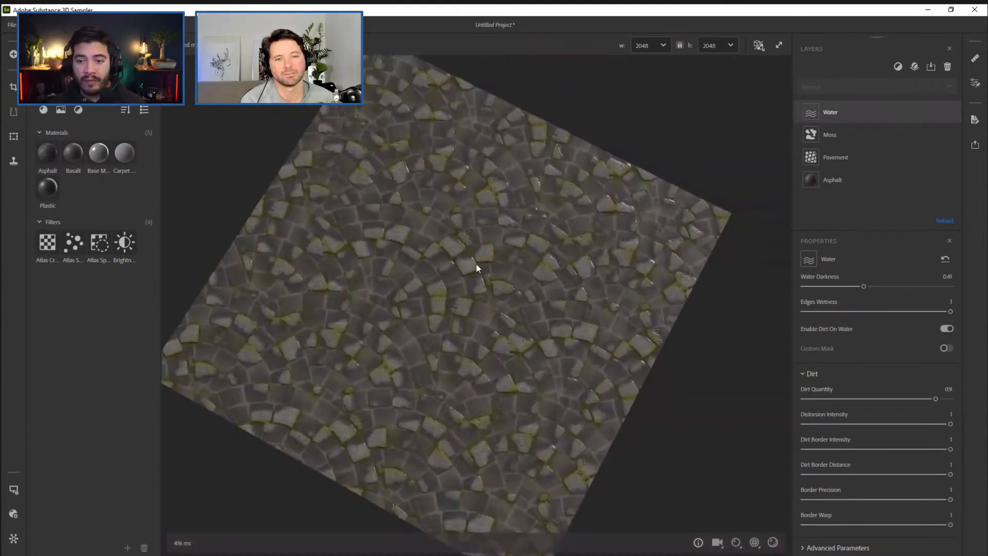
scroll(476, 264, up, 5)
drag(501, 243, 583, 184)
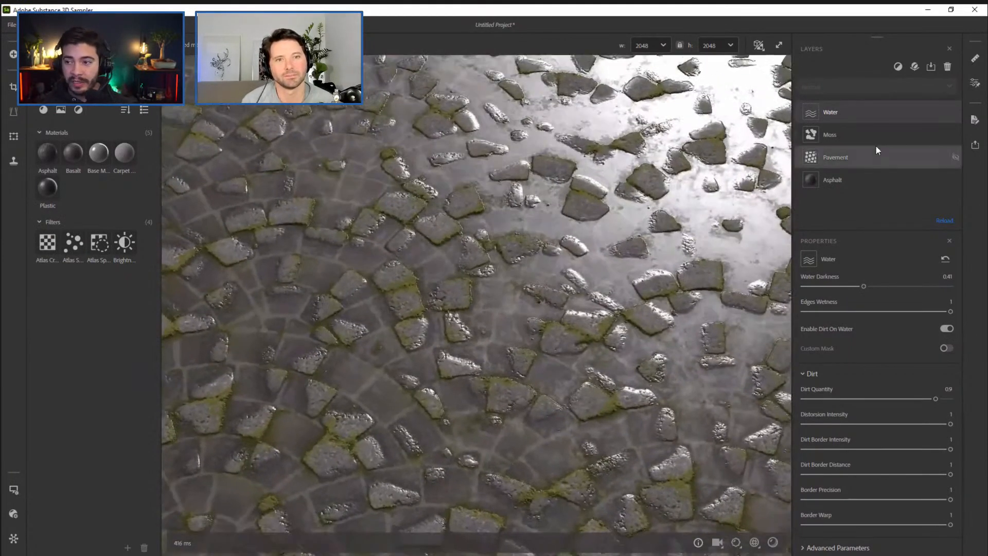
Change the Pavement layer's pattern type to Brush Rock and view the whole ground plane
click(848, 159)
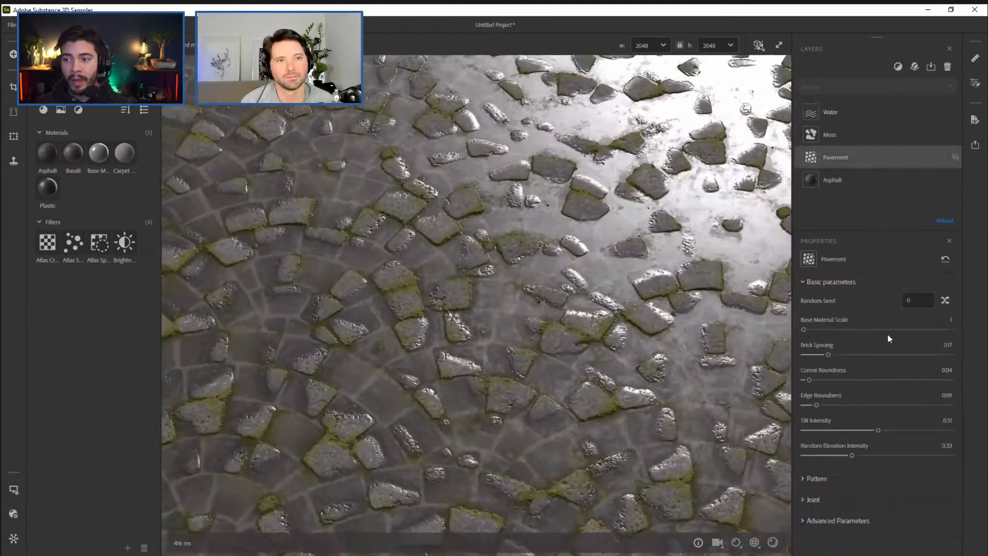
click(834, 482)
click(851, 506)
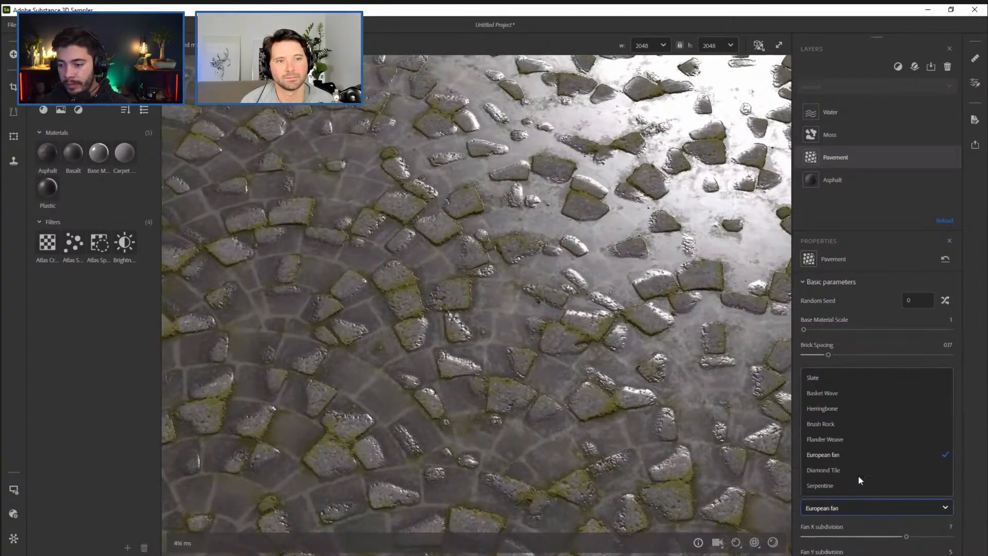
click(847, 422)
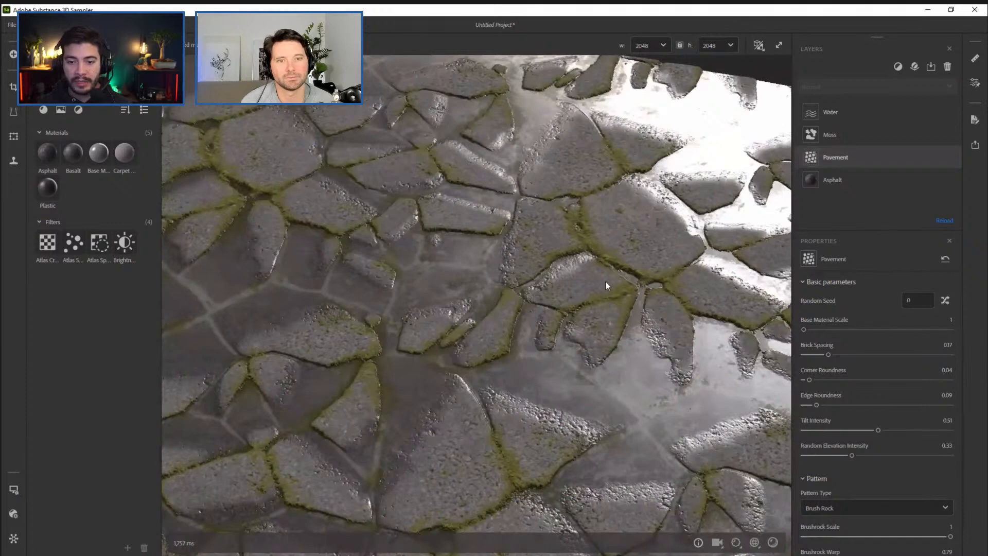
scroll(535, 289, down, 8)
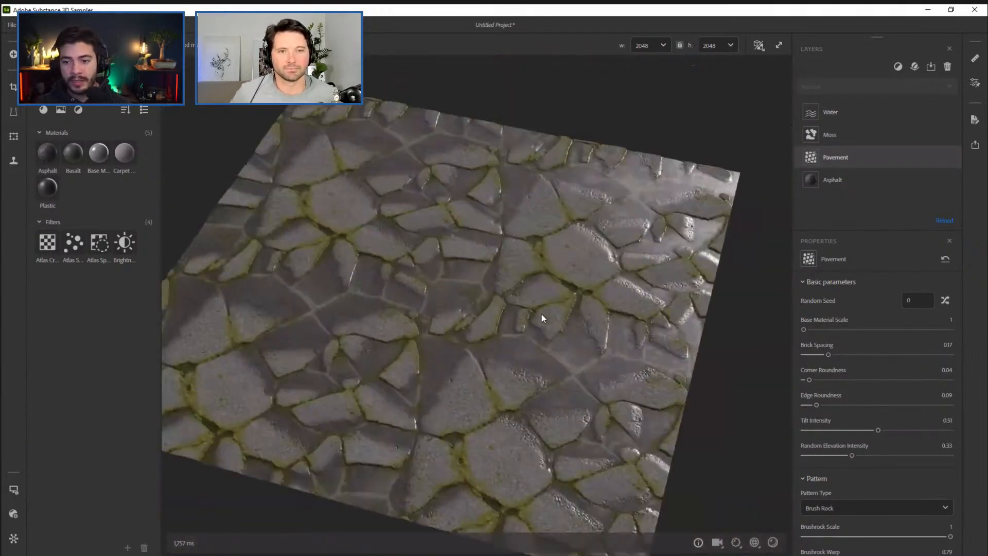
Show the material's send-to and export options, and switch to the sword-and-shield project in Substance 3D Painter
click(975, 144)
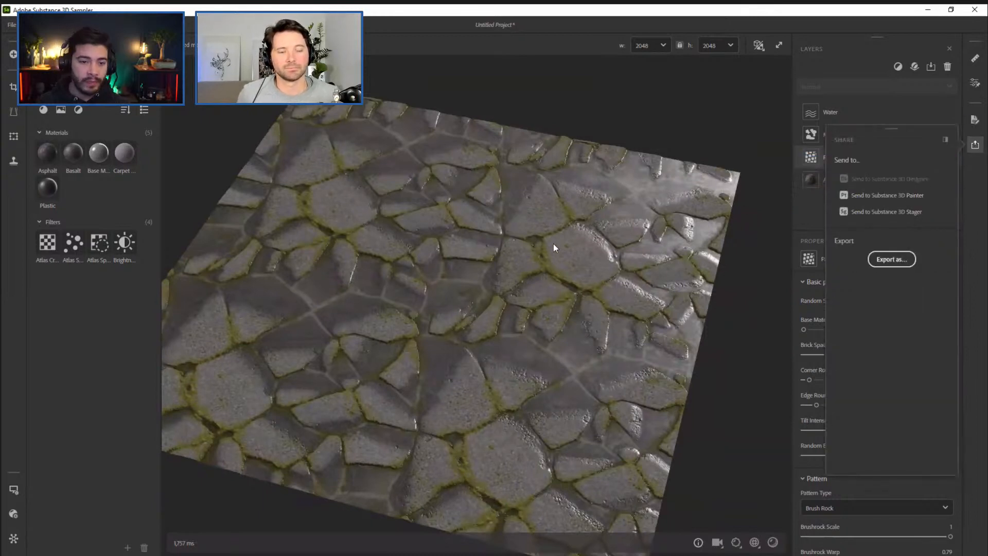
click(928, 10)
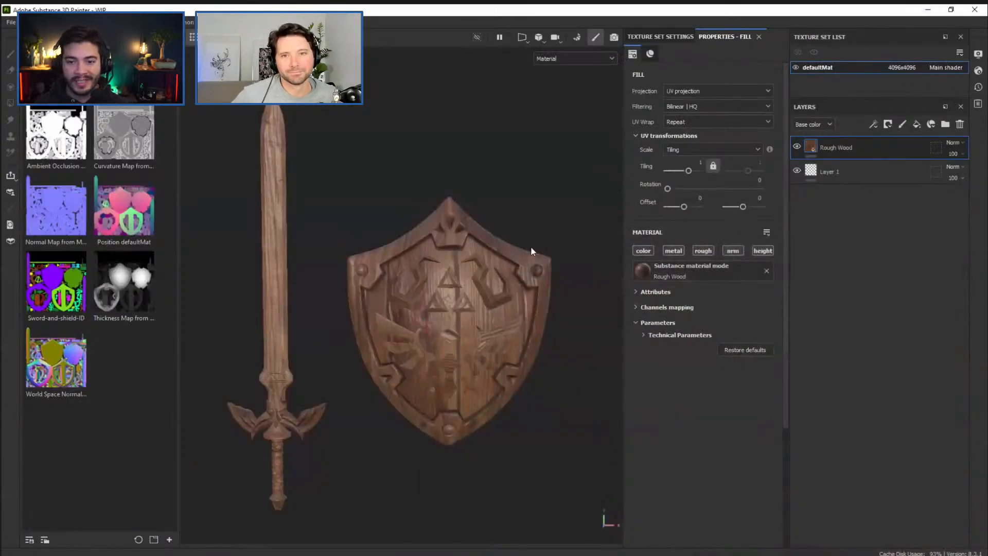
alt+drag(411, 269, 423, 269)
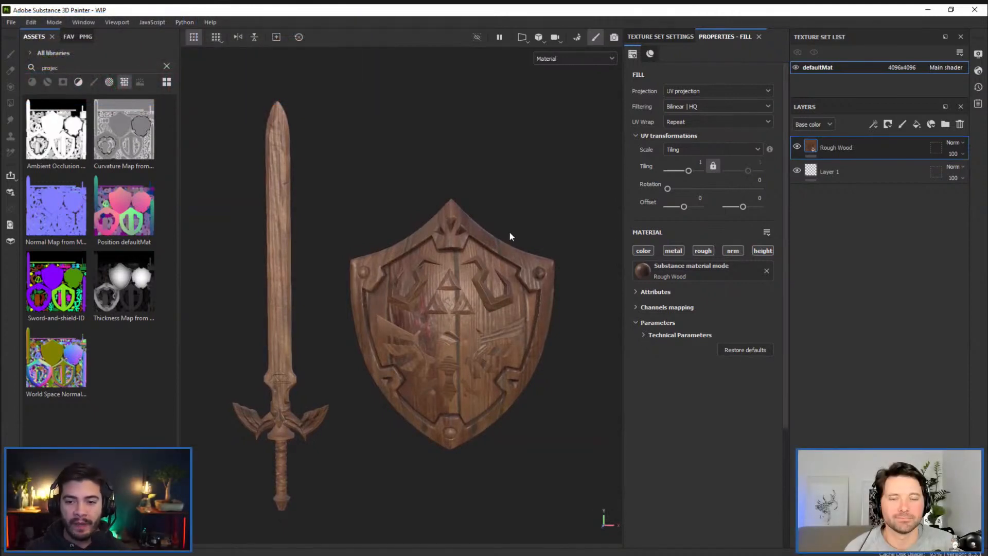
mouse_move(523, 220)
alt+mouse_down()
mouse_move(514, 238)
mouse_move(510, 221)
alt+mouse_up()
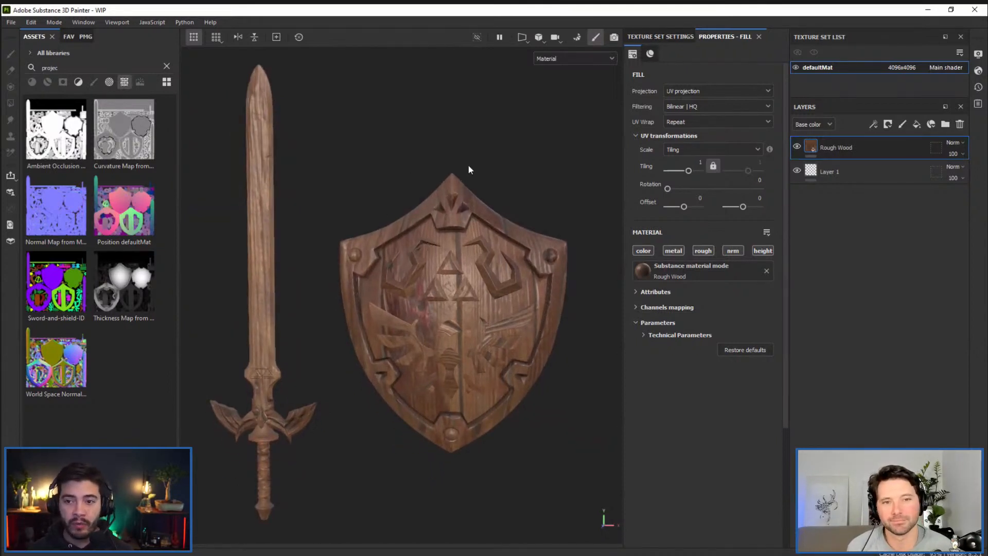
Hide the side panels, display the 3D and 2D views side by side, and compare the model's front and back with its UV layout
key(Tab)
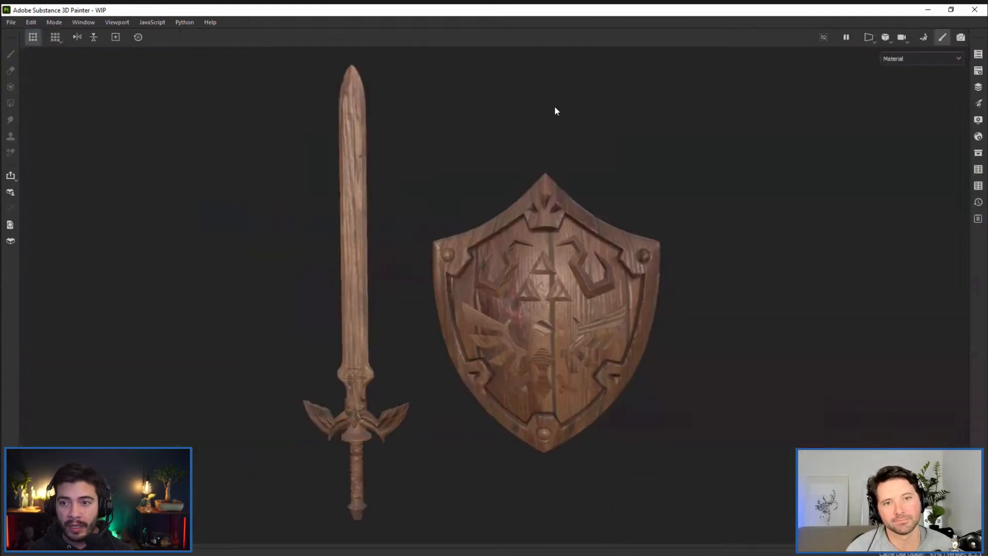
click(876, 39)
click(893, 54)
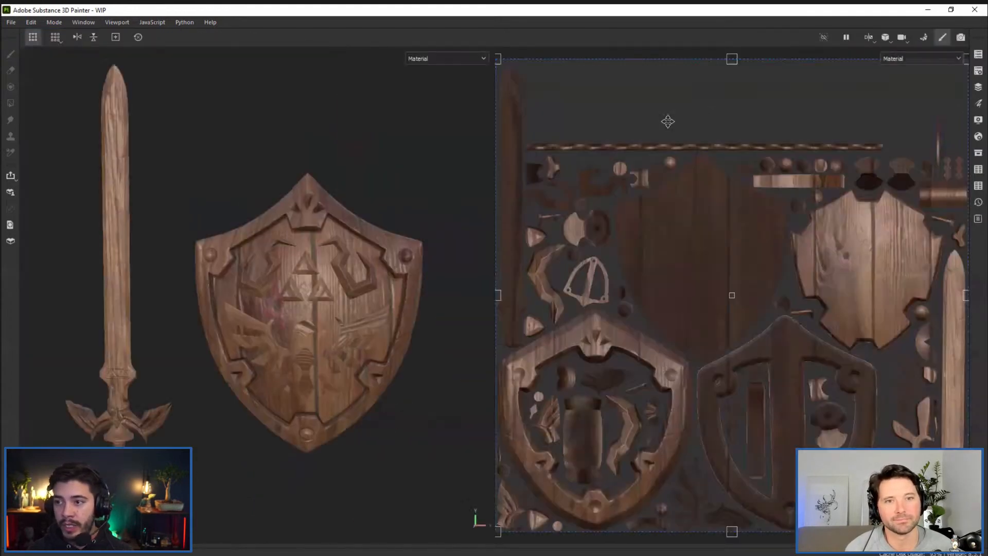
scroll(697, 207, down, 1)
alt+middle_drag(718, 242, 717, 236)
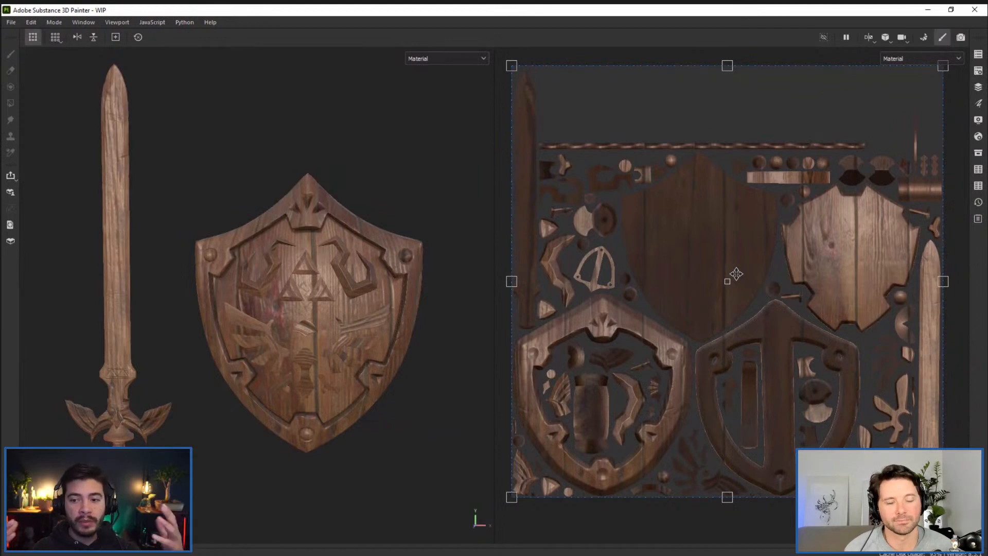
alt+drag(453, 253, 293, 282)
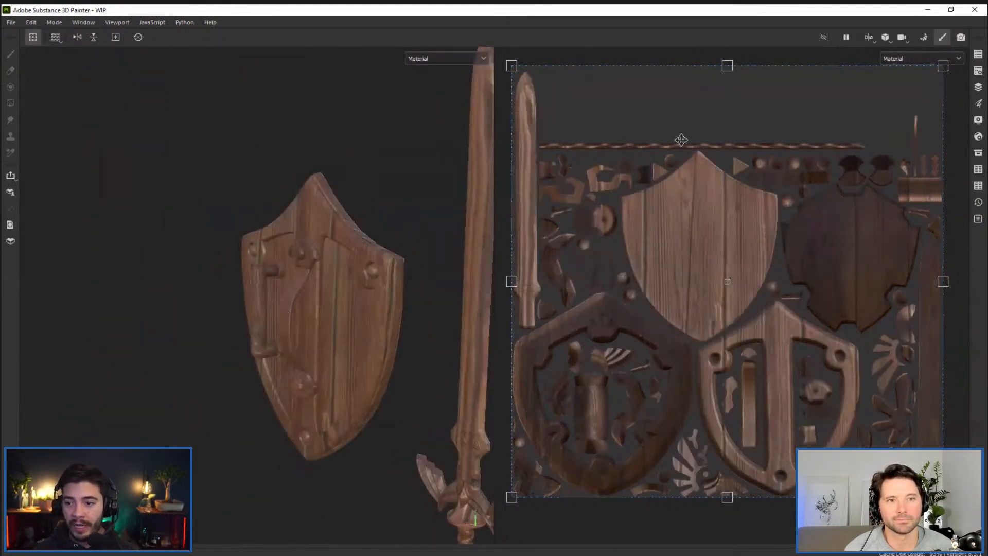
alt+drag(461, 230, 239, 258)
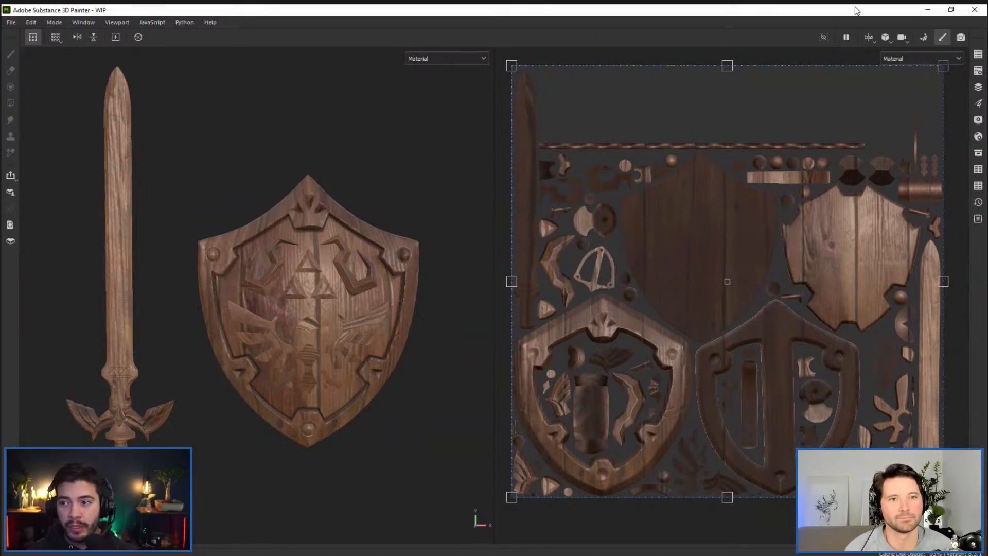
Return to the 3D-only view and bring back the hidden side panels
click(868, 39)
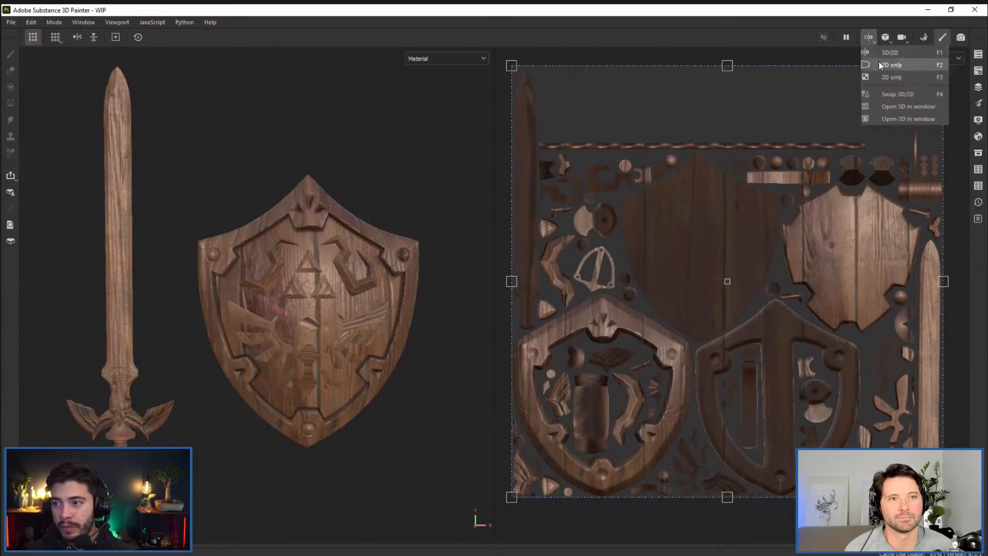
click(878, 61)
key(Tab)
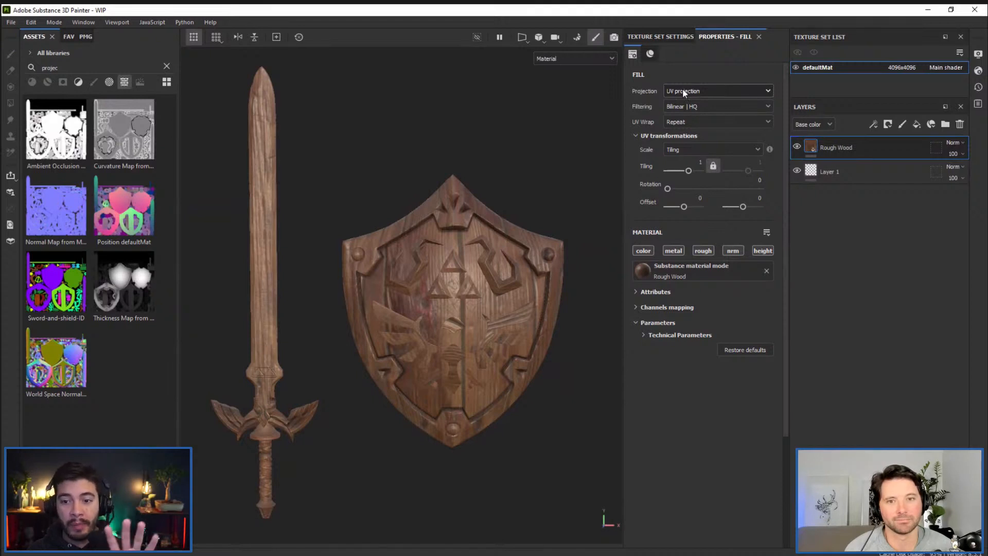
Set the Rough Wood fill layer's tiling to 3 and inspect the texture seams on the shield
click(695, 172)
drag(694, 174, 691, 173)
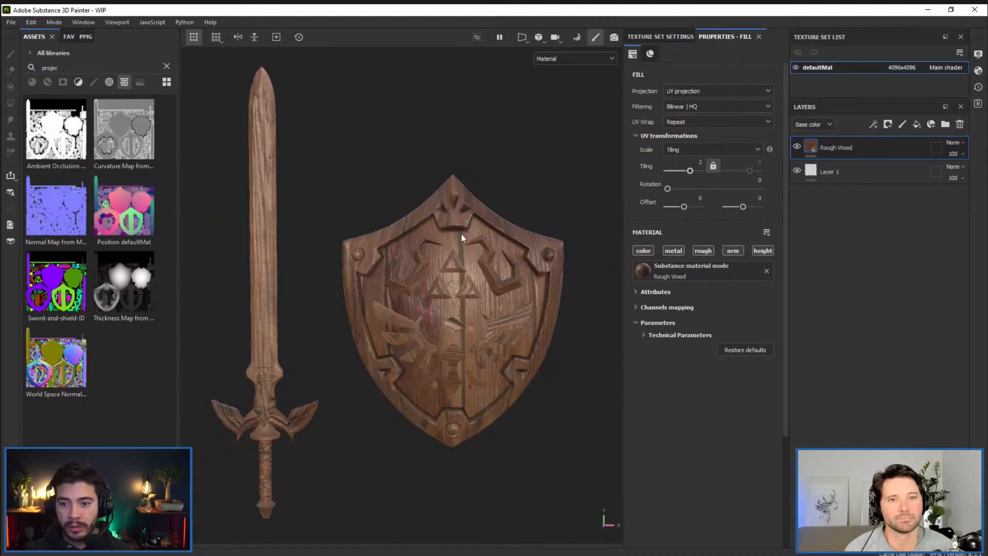
alt+drag(461, 233, 463, 248)
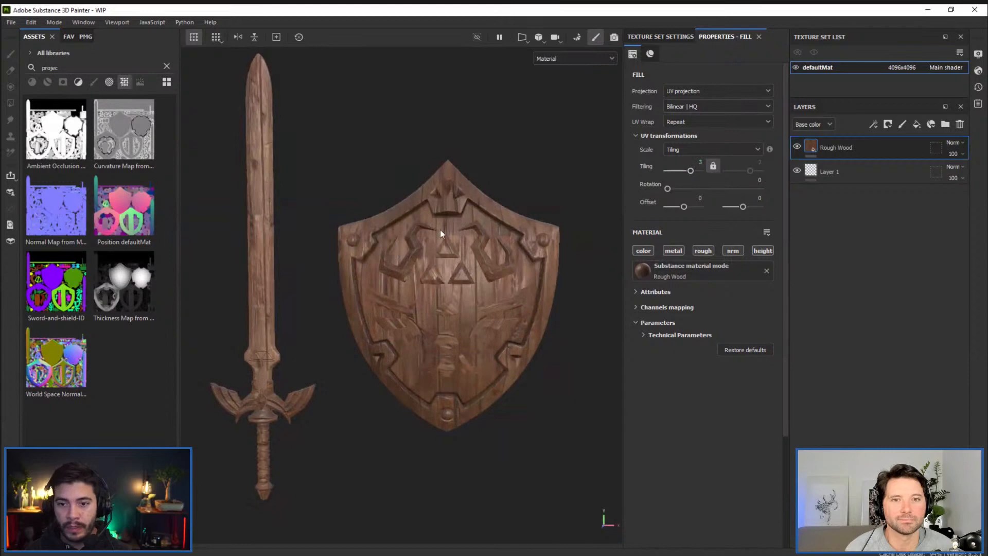
scroll(440, 237, up, 6)
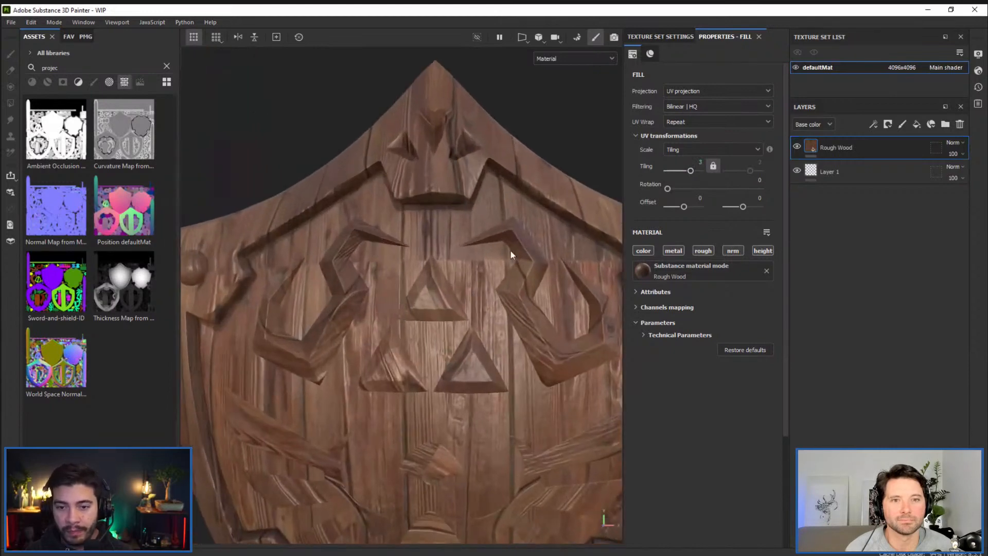
scroll(356, 270, down, 6)
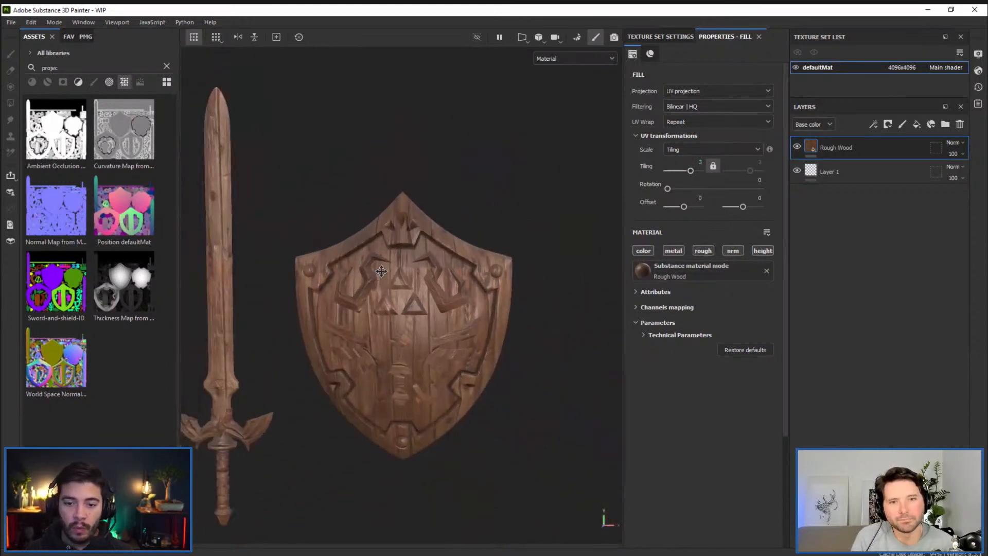
alt+middle_drag(409, 253, 425, 236)
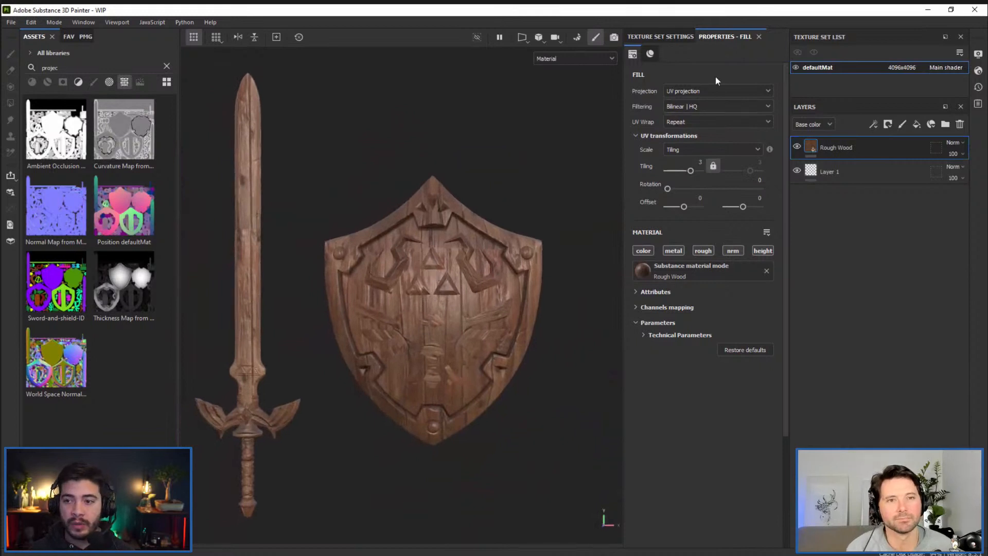
Change the Rough Wood layer's projection to Tri-planar projection and shift the projection slightly on the model
click(700, 89)
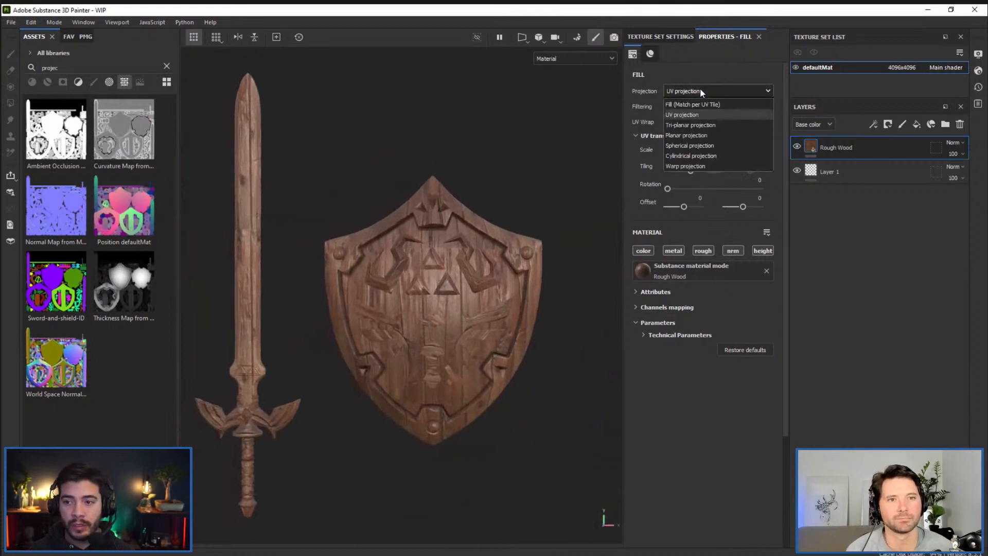
click(691, 126)
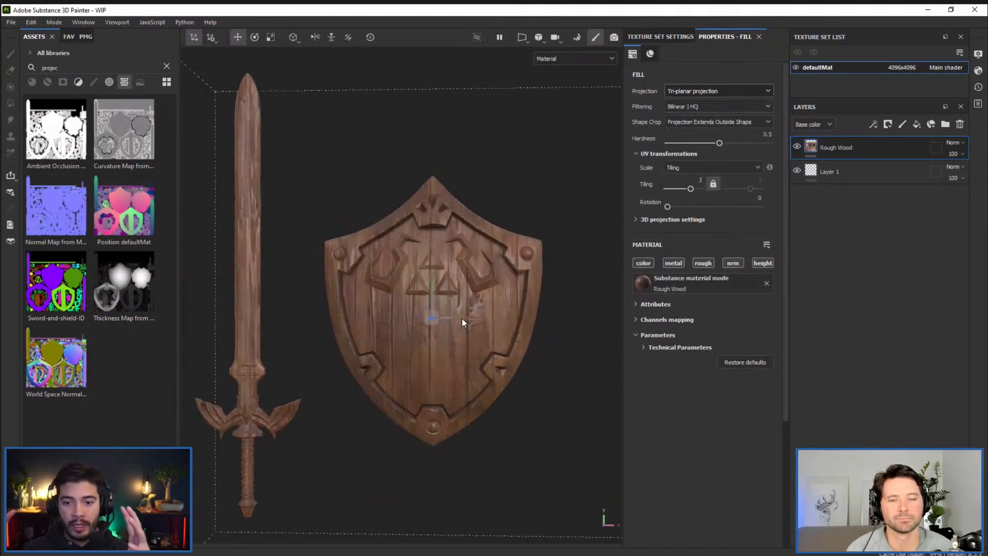
mouse_move(441, 312)
mouse_down()
mouse_move(410, 317)
mouse_move(368, 239)
mouse_move(480, 199)
mouse_move(500, 317)
mouse_move(446, 328)
mouse_move(442, 296)
mouse_move(443, 319)
mouse_move(443, 307)
mouse_up()
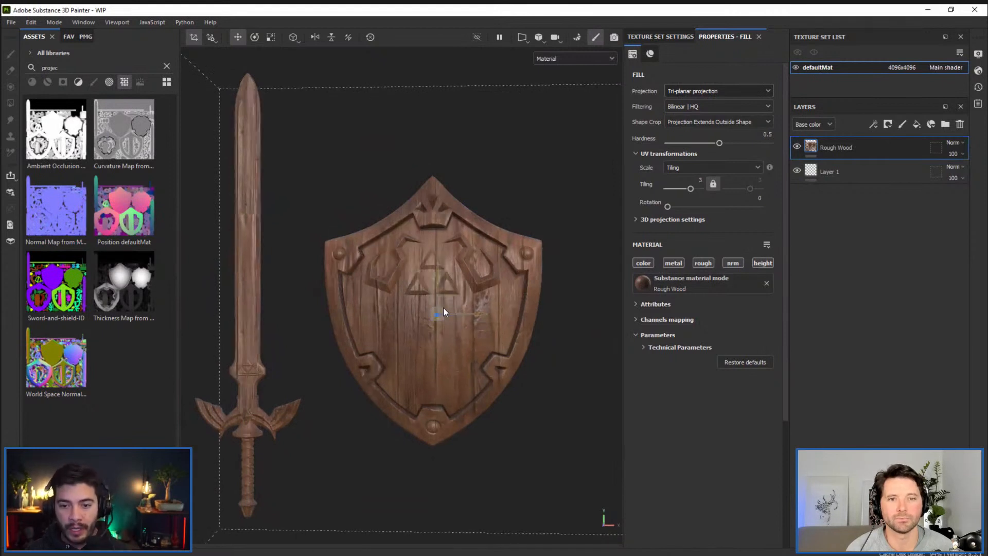
Scale up the tri-planar projection uniformly to enlarge the Rough Wood grain, and inspect it on the shield
key(r)
drag(443, 310, 489, 271)
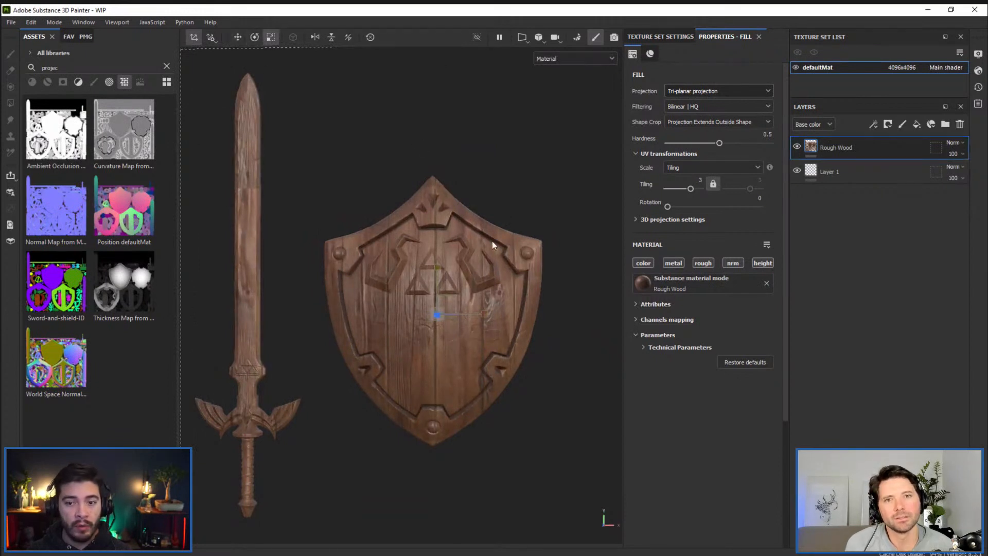
mouse_move(446, 309)
mouse_down()
mouse_move(313, 321)
mouse_move(897, 197)
mouse_move(394, 317)
mouse_move(456, 295)
mouse_up()
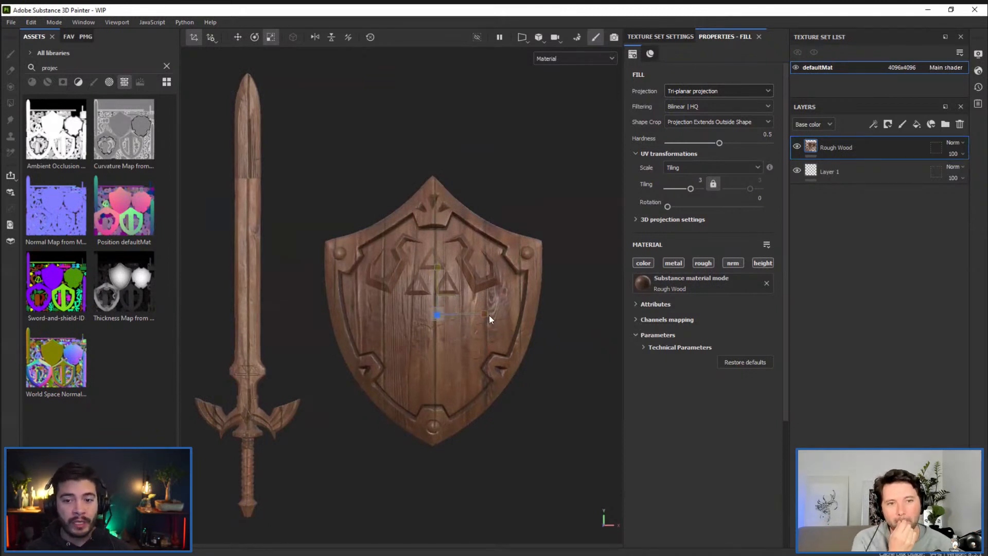
drag(441, 308, 647, 243)
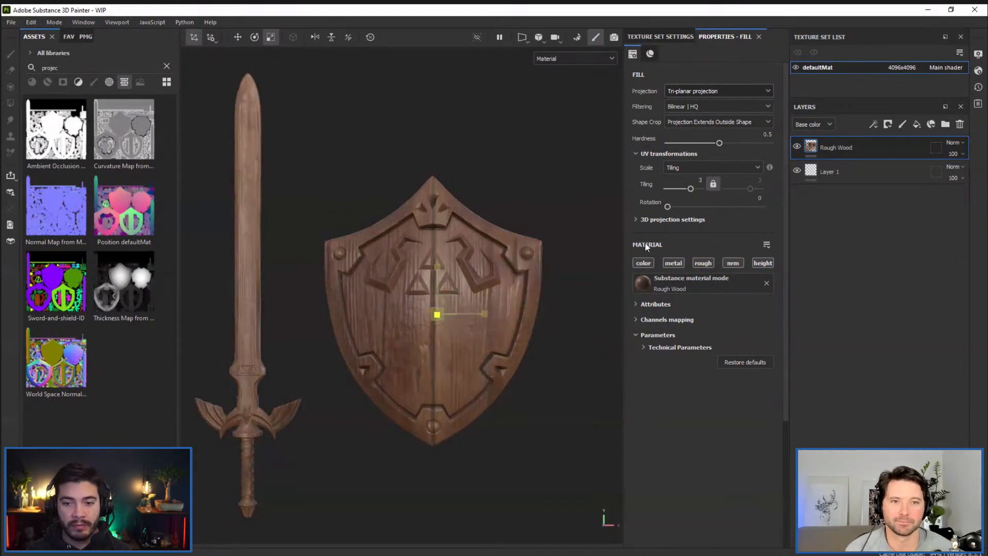
scroll(443, 335, up, 3)
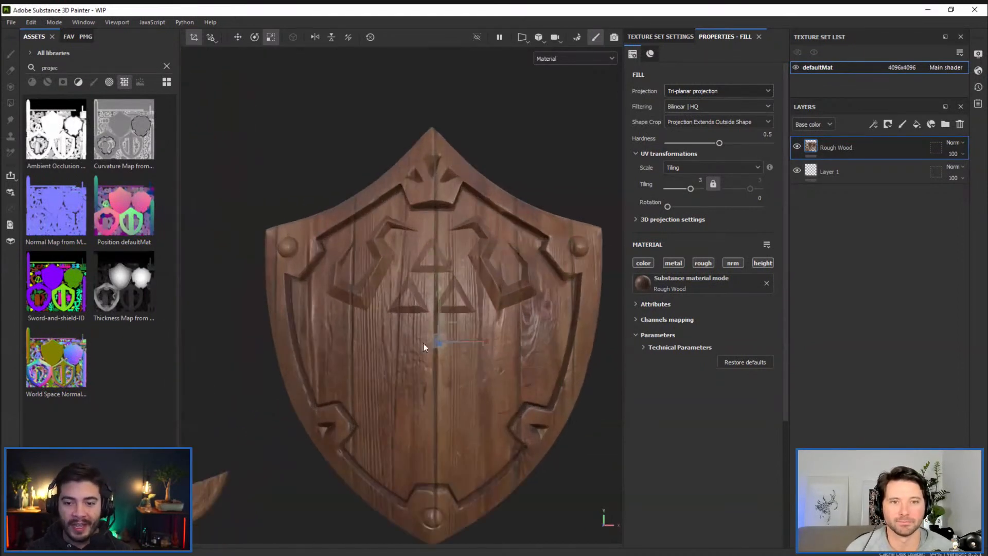
Try enlarging the Rough Wood layer's tri-planar projection further, and inspect the wood grain at the middle of the shield
scroll(436, 383, up, 4)
scroll(460, 350, up, 2)
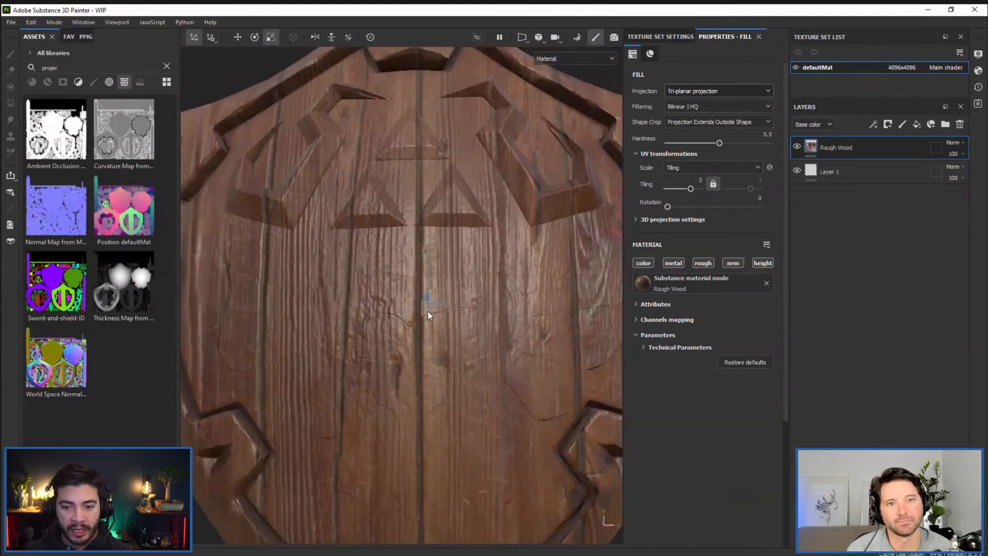
drag(428, 310, 615, 441)
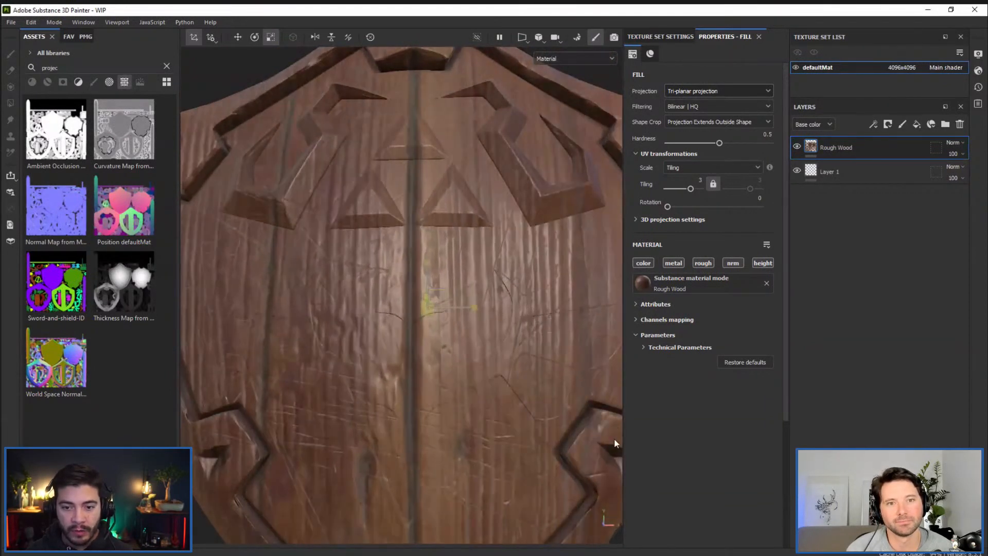
alt+drag(480, 335, 441, 311)
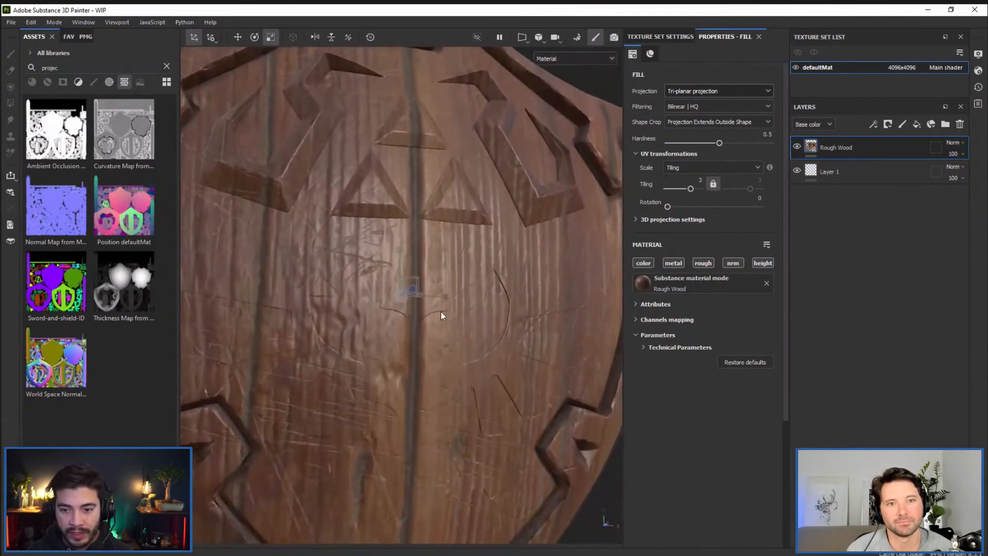
scroll(427, 309, down, 5)
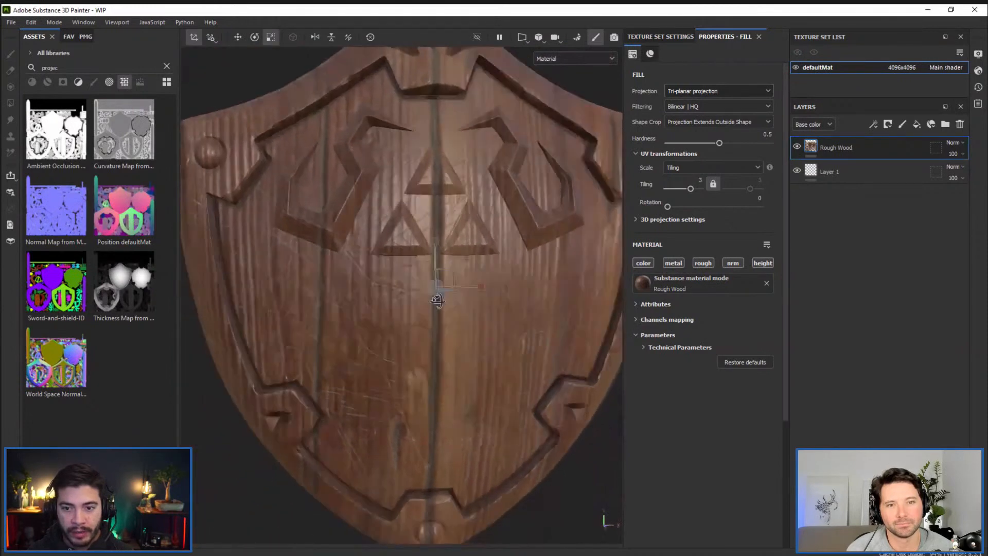
alt+drag(438, 280, 459, 294)
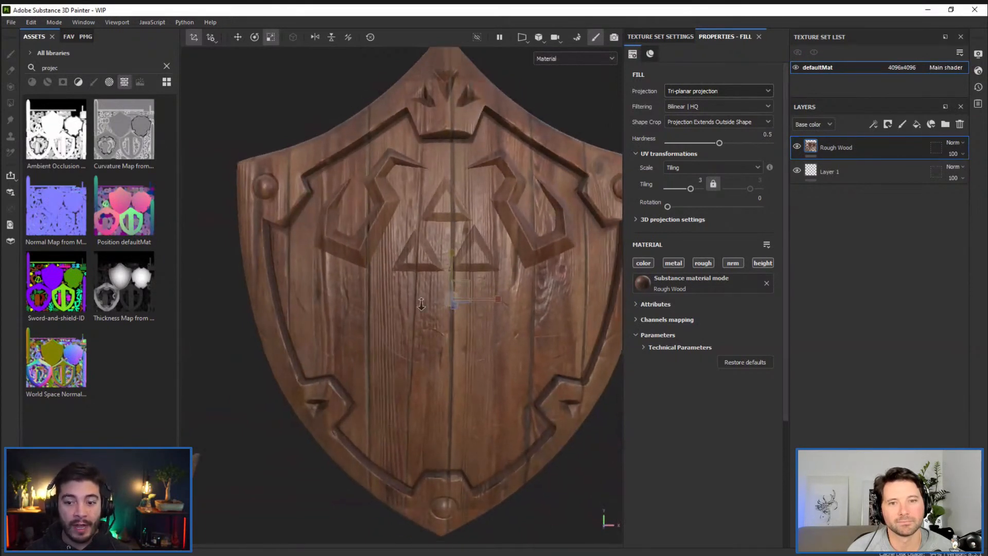
Examine the Rough Wood projection across the whole shield and the sword from slightly different angles
scroll(455, 304, down, 2)
alt+middle_drag(456, 303, 435, 289)
drag(425, 291, 465, 310)
alt+right_drag(465, 310, 511, 401)
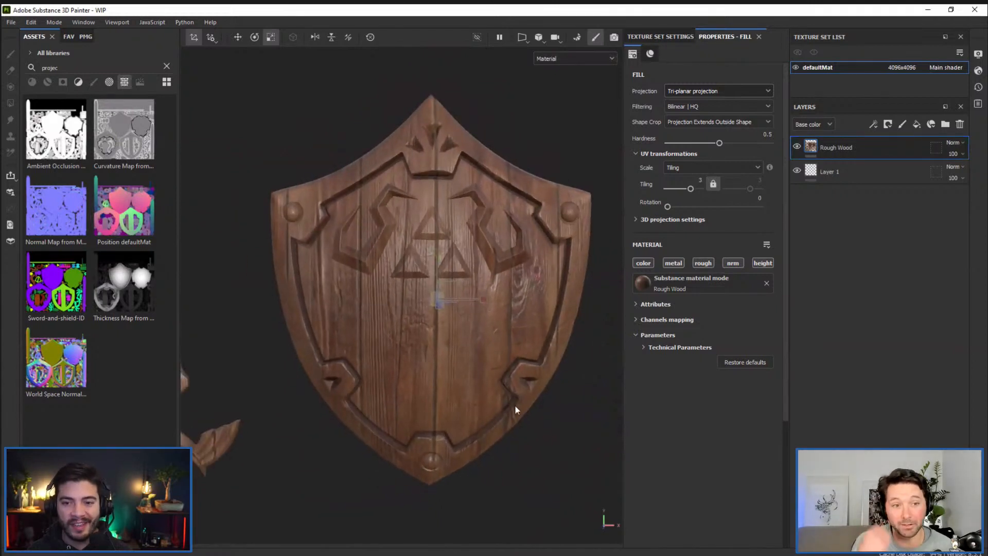
alt+middle_drag(511, 401, 487, 371)
alt+right_drag(487, 372, 470, 400)
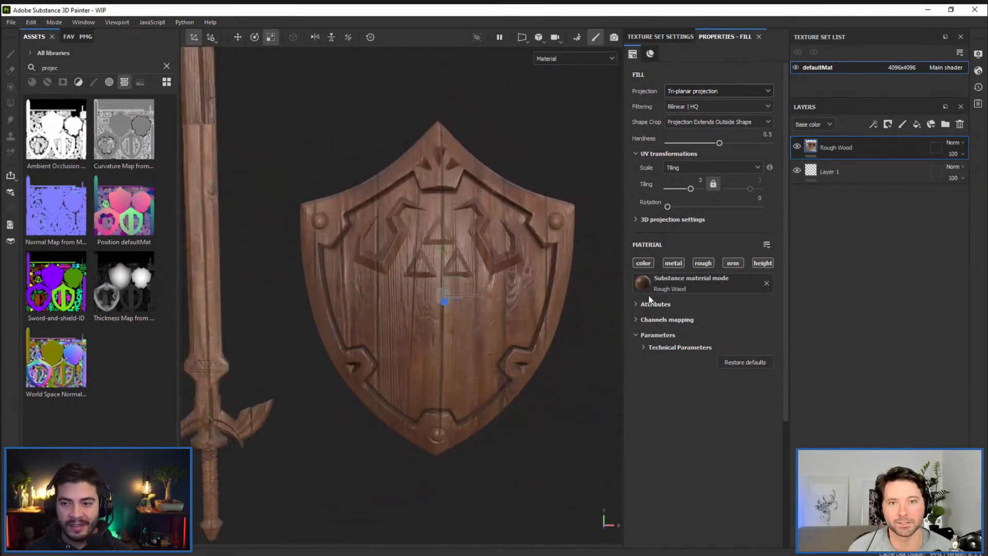
alt+drag(431, 380, 515, 427)
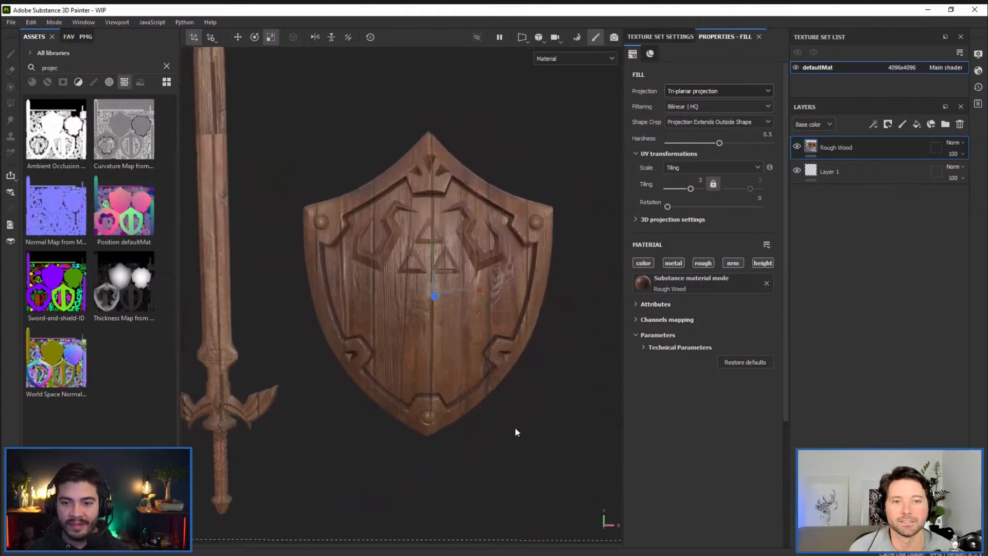
alt+drag(535, 374, 535, 356)
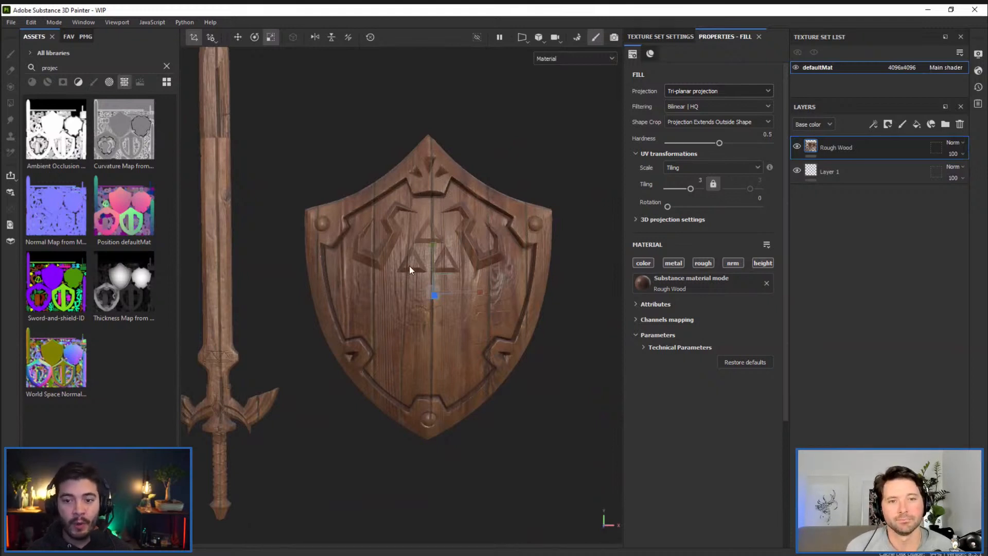
alt+drag(416, 309, 440, 339)
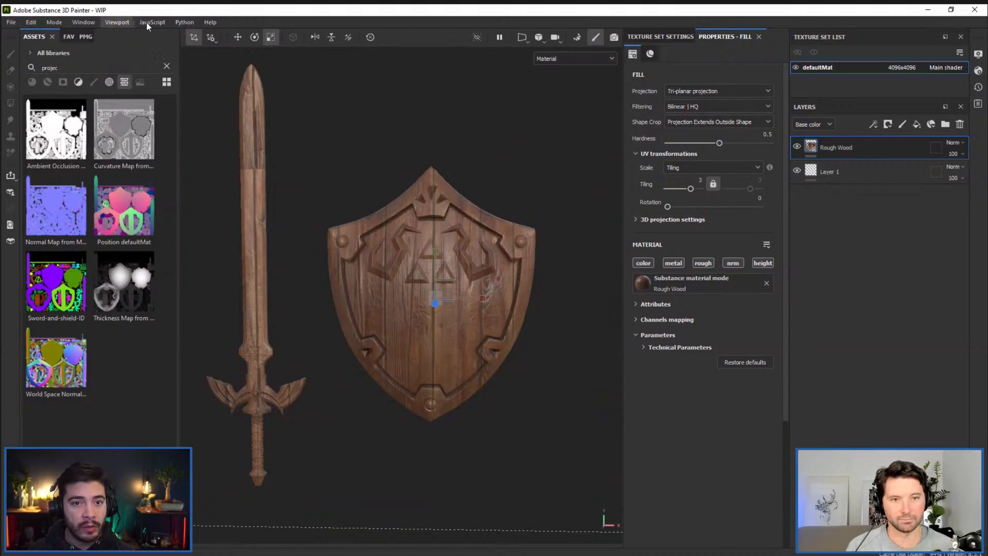
Look through the available interface views and the texture set's channels and mesh maps, and return to the fill properties
click(84, 22)
mouse_move(100, 35)
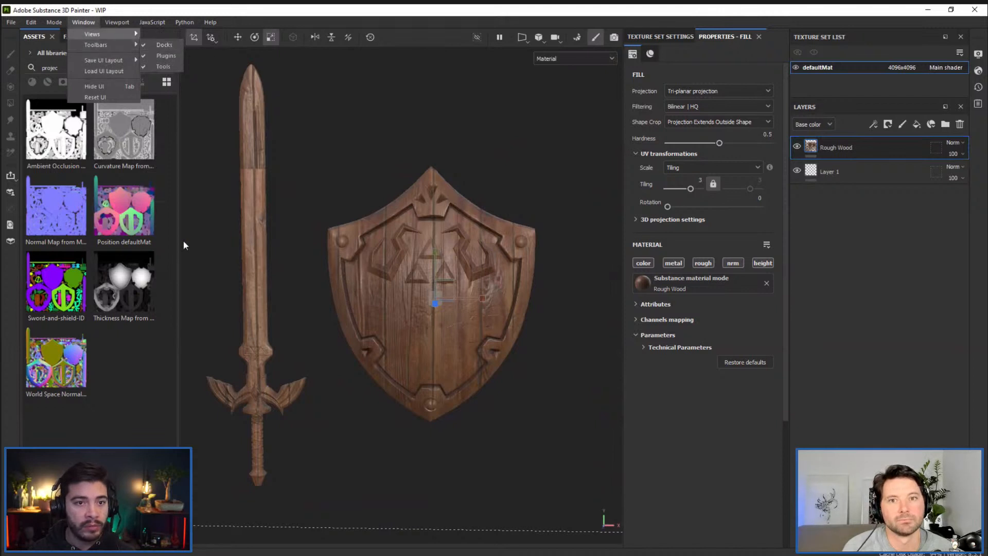
click(162, 148)
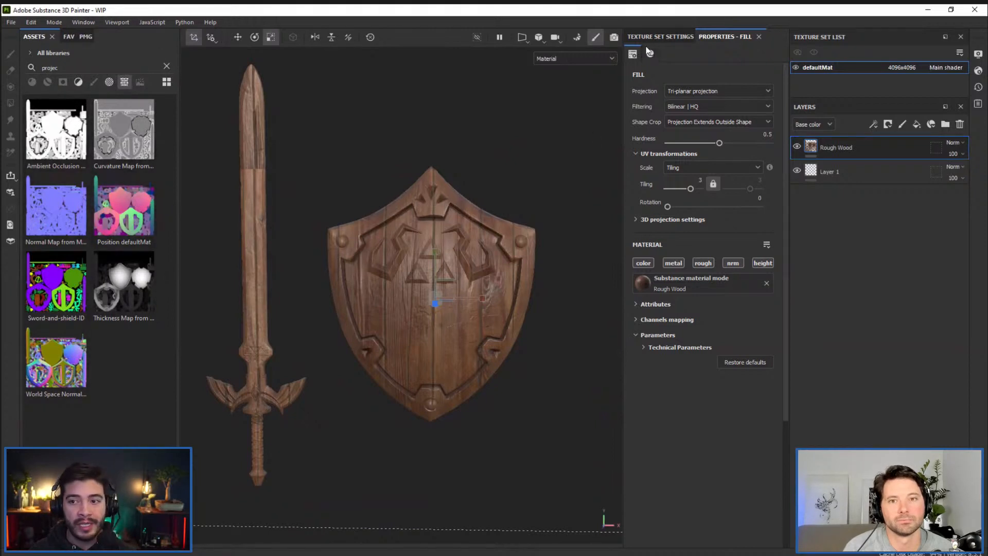
click(659, 35)
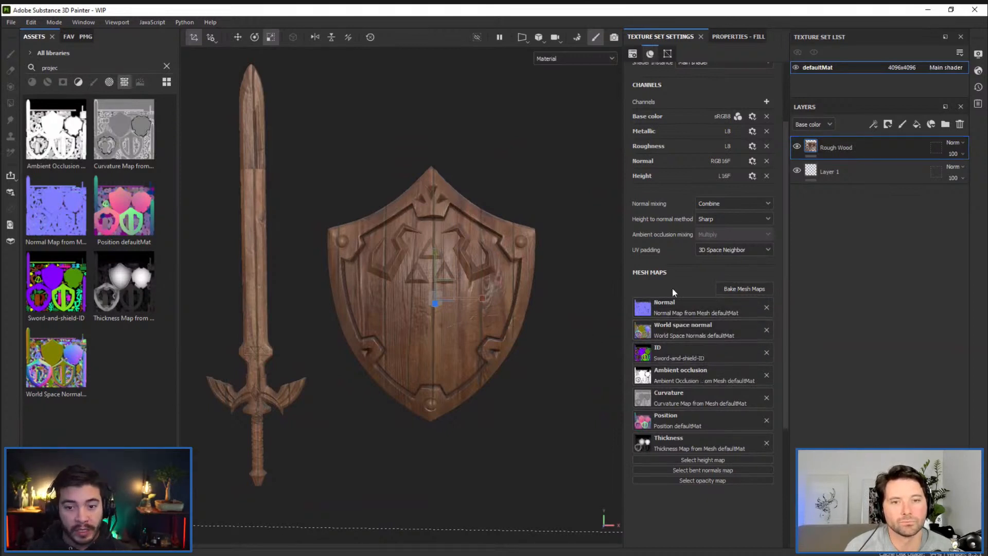
click(736, 36)
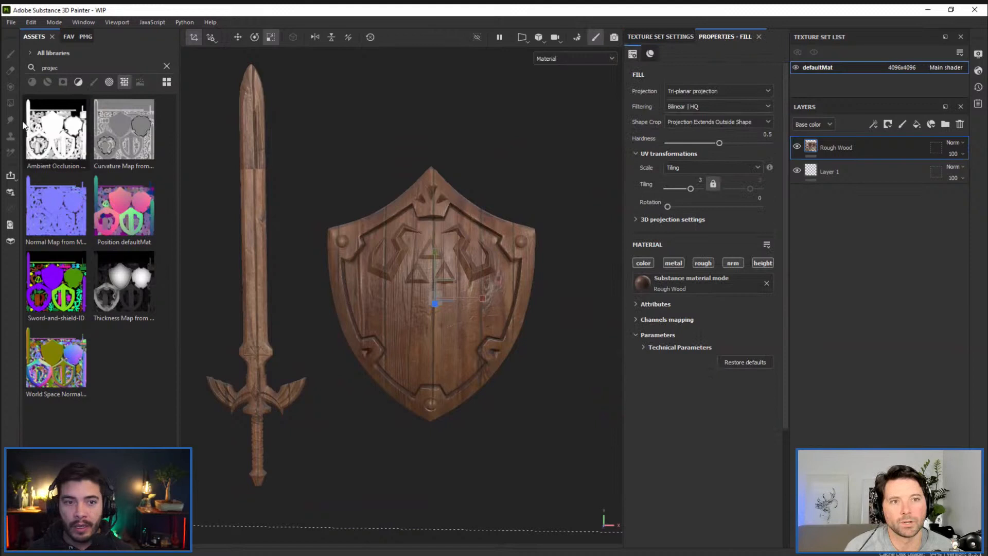
Clear the asset search, limit the library to materials, and browse the material previews
click(166, 67)
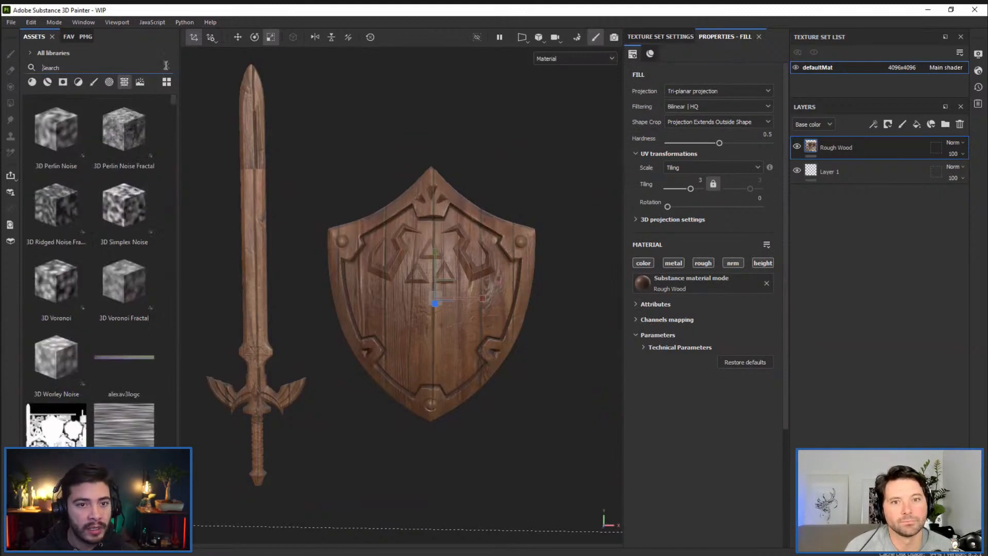
click(31, 83)
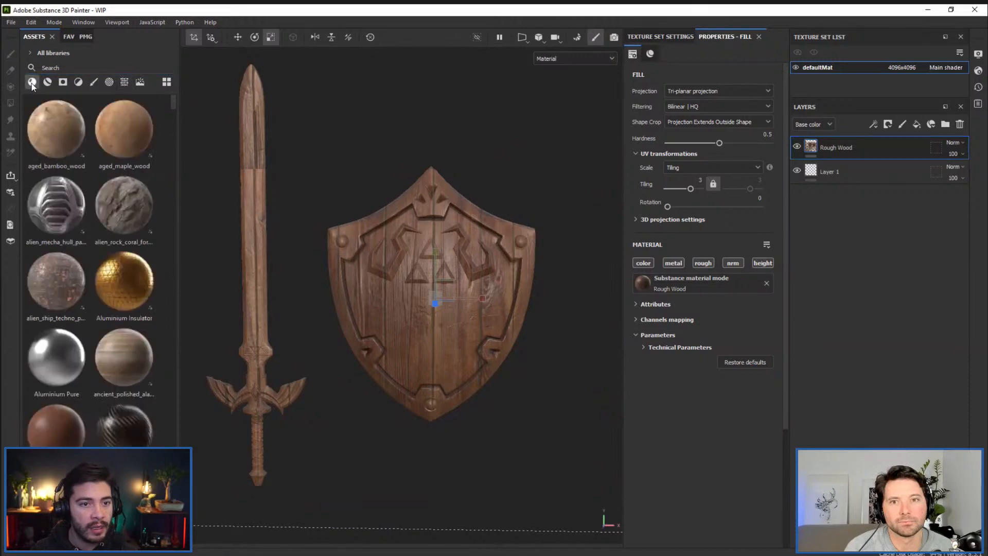
scroll(123, 176, down, 1)
scroll(123, 175, down, 8)
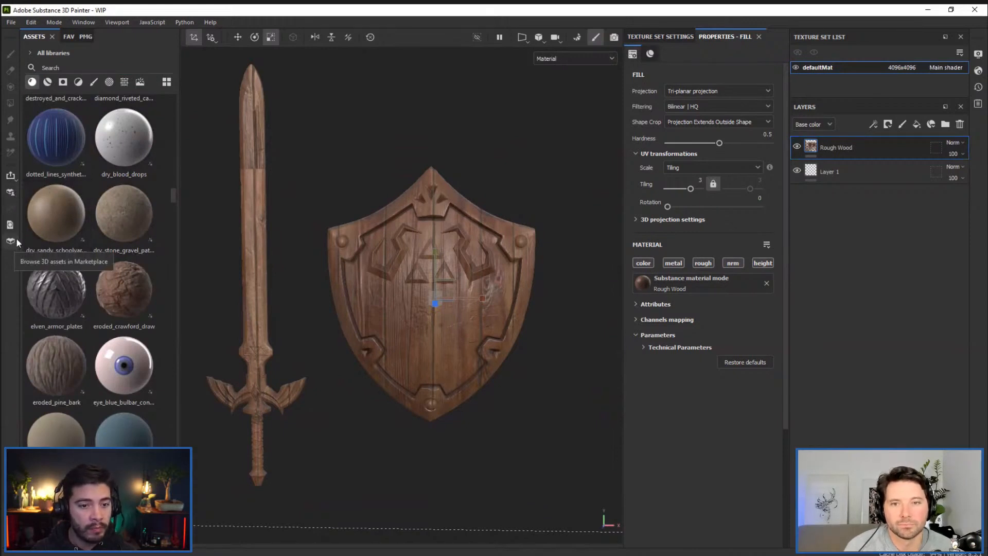
mouse_move(108, 198)
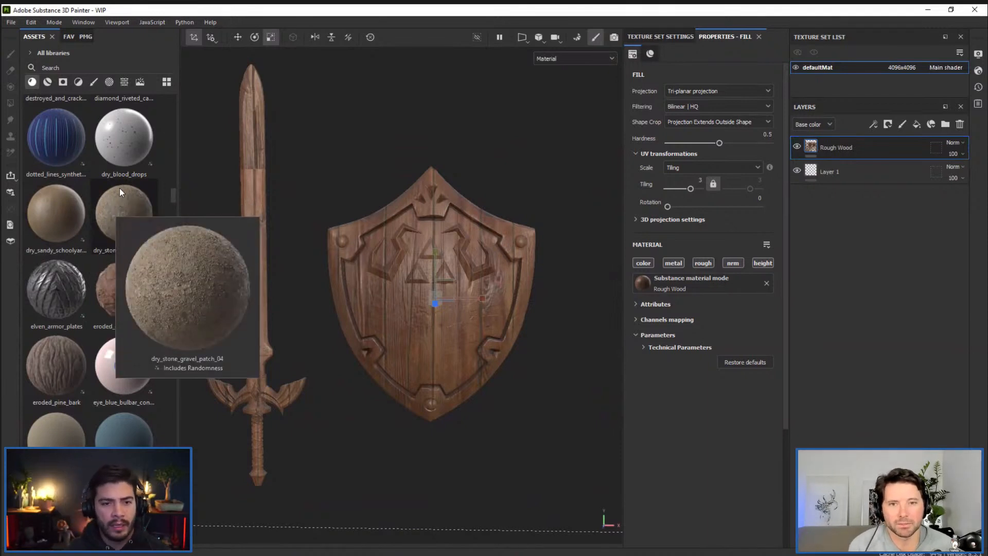
mouse_move(99, 162)
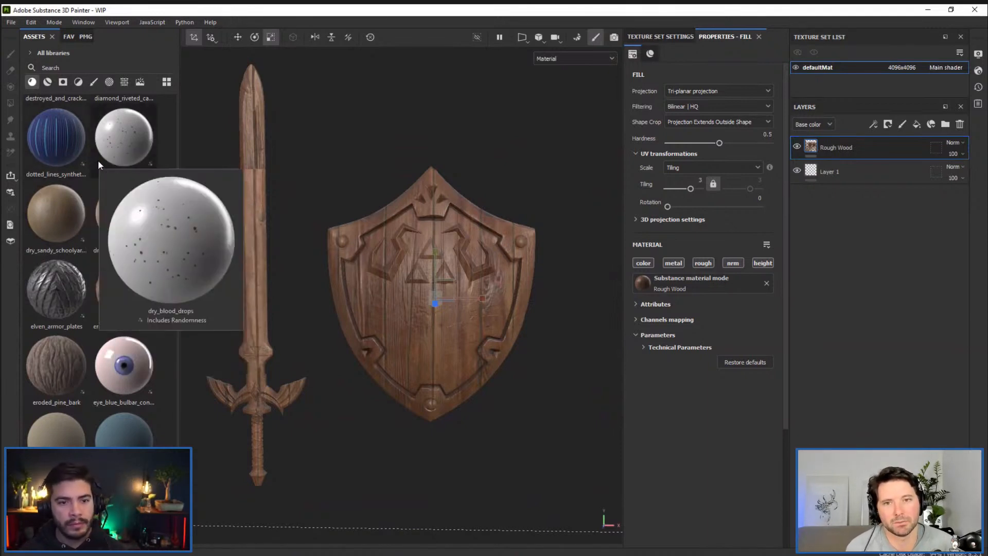
Try the Brass Pure material as a fill layer over the Rough Wood, and delete that layer
scroll(99, 164, up, 10)
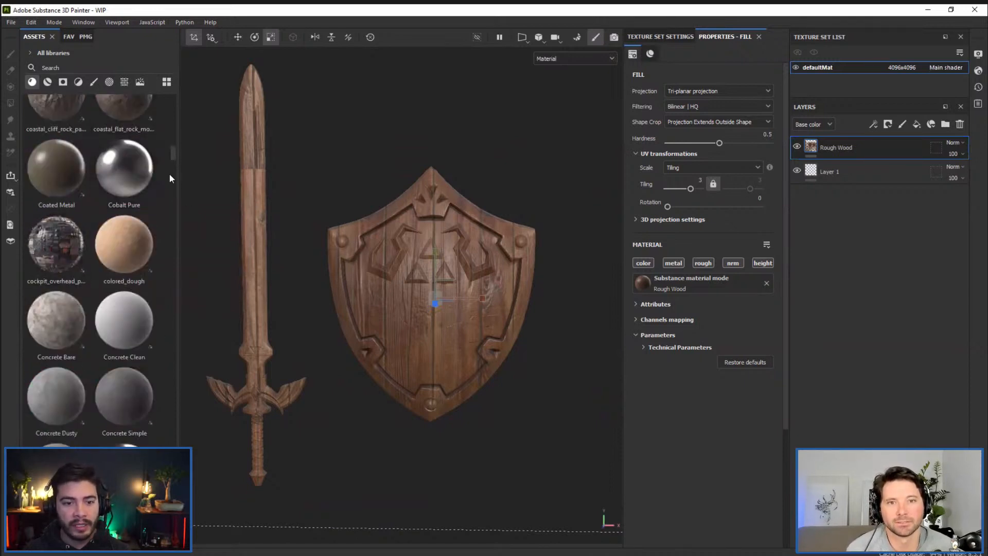
scroll(128, 184, up, 5)
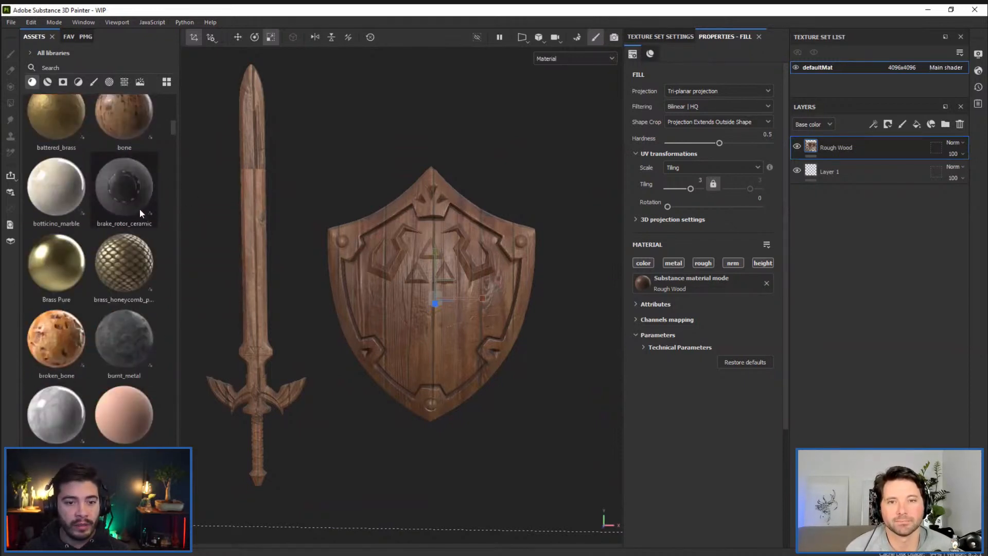
drag(46, 266, 458, 234)
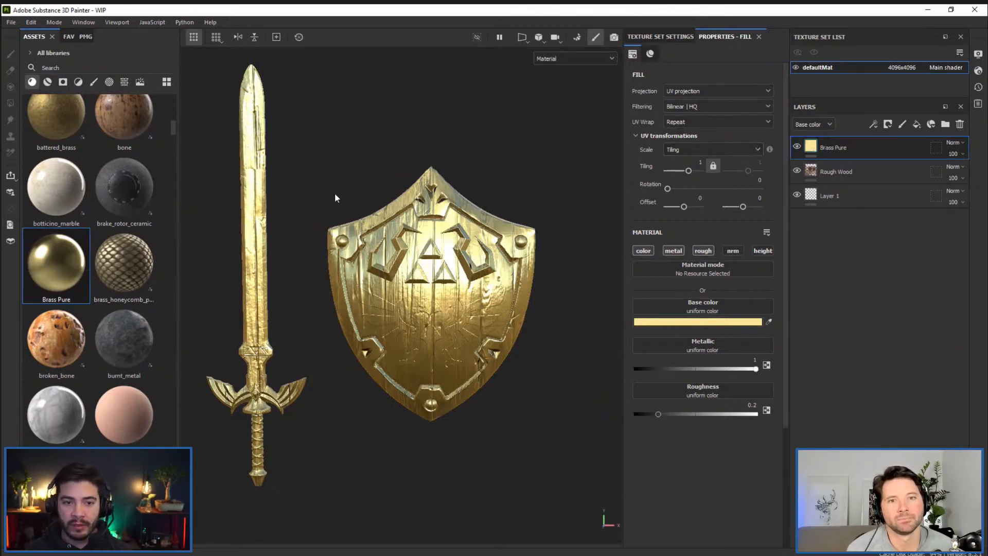
click(960, 125)
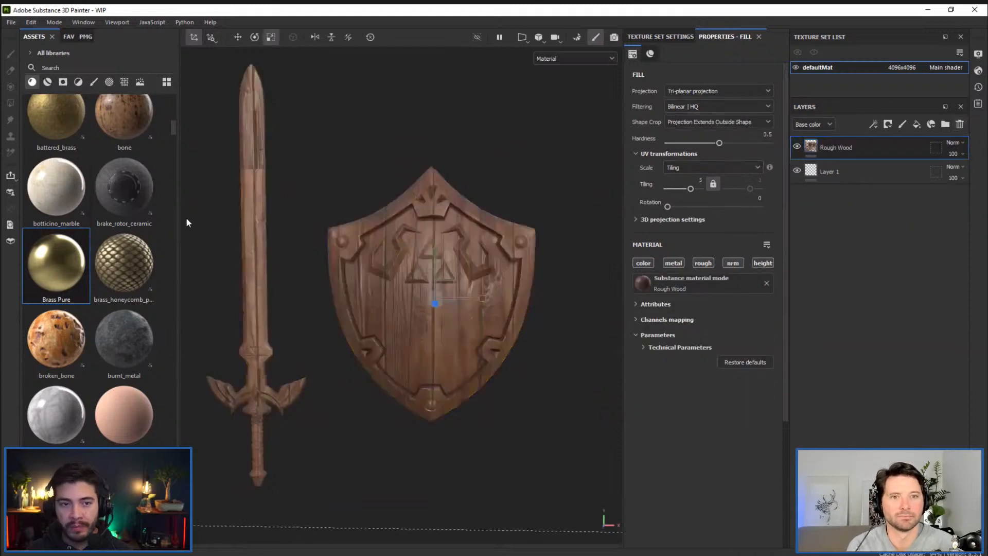
Search the materials for "paint", try Steel Painted as a fill layer over the Rough Wood, and delete that layer
scroll(76, 163, up, 10)
click(88, 68)
text(paint)
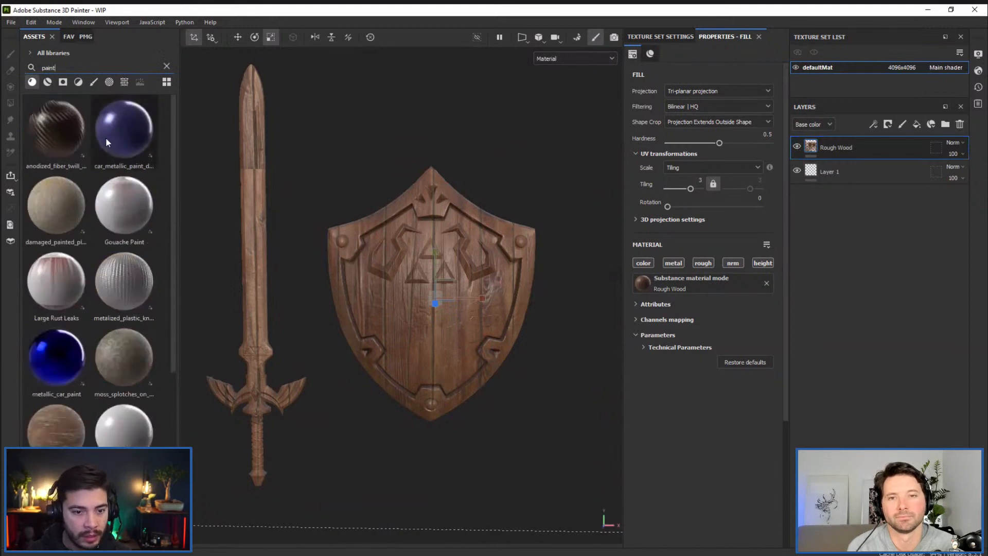
scroll(115, 190, down, 3)
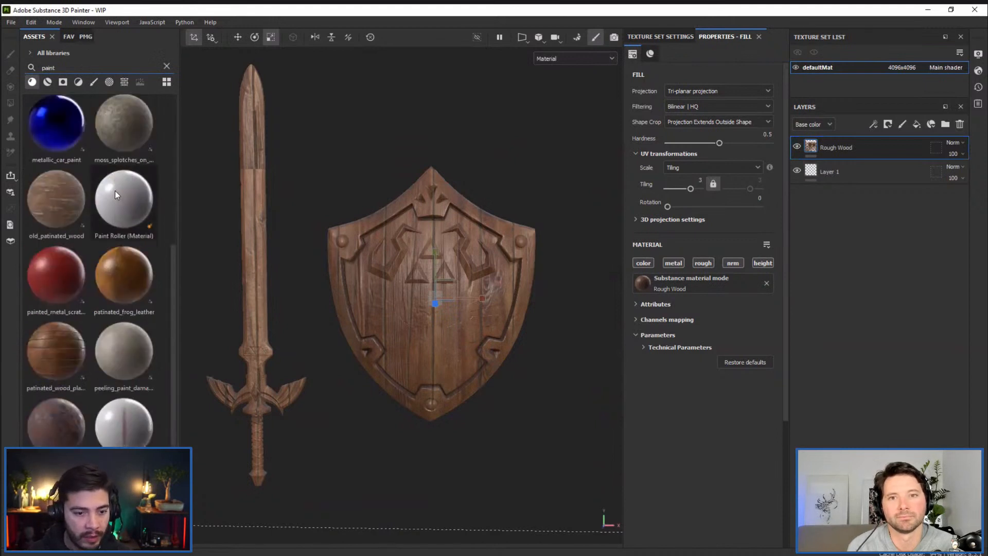
scroll(53, 283, down, 1)
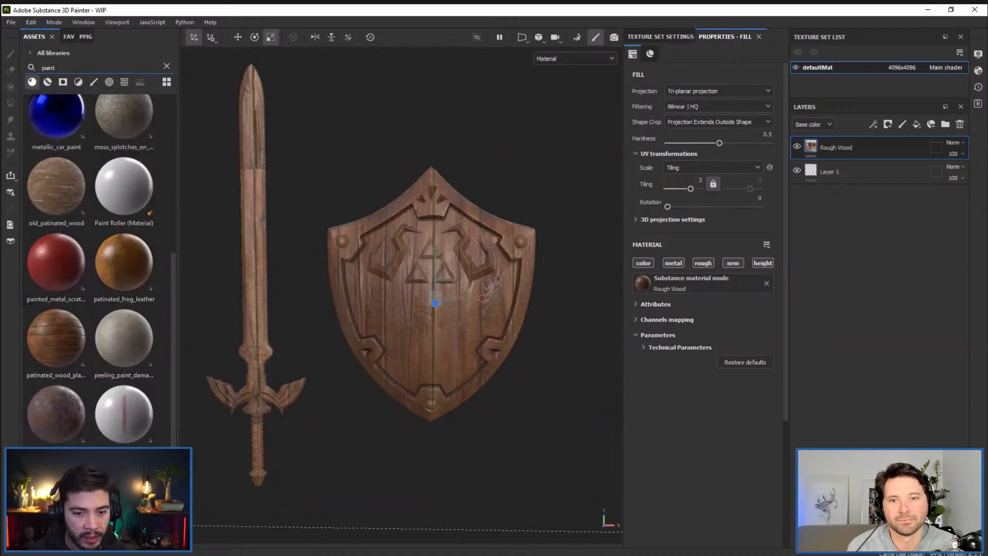
mouse_move(122, 476)
mouse_move(121, 476)
mouse_down()
mouse_move(366, 339)
mouse_move(402, 266)
mouse_up()
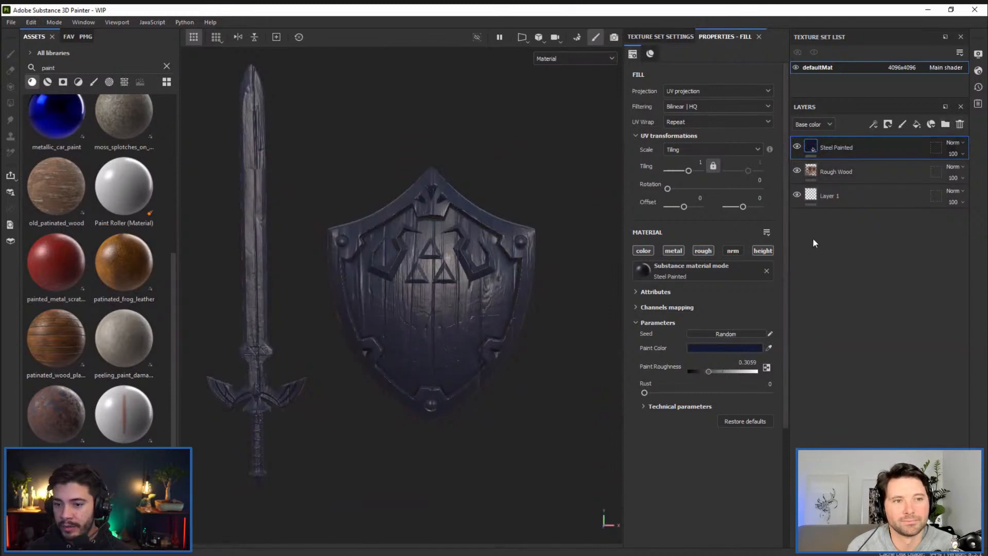
click(960, 123)
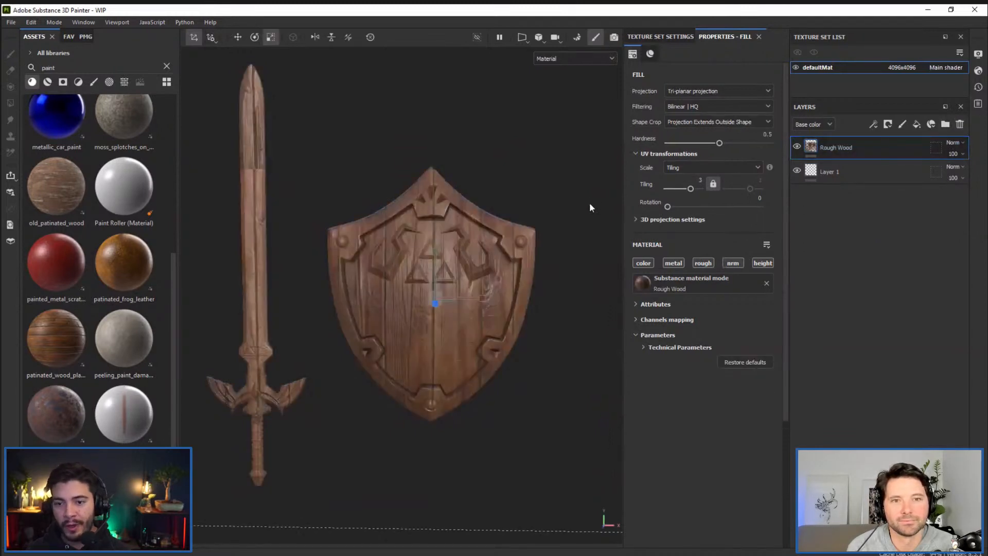
Add a plain fill layer above Rough Wood, set its base color to dark blue, and inspect it up close on the shield
click(915, 126)
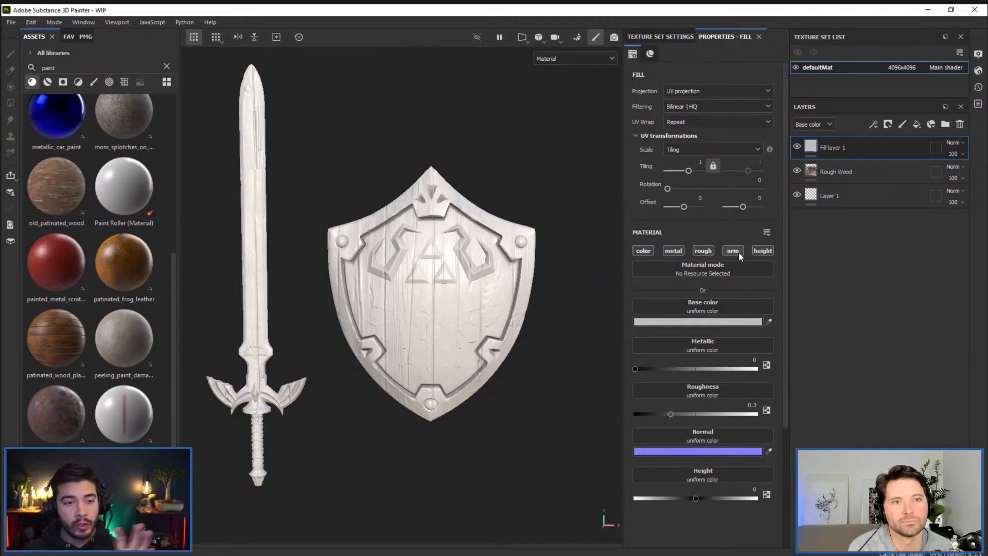
click(714, 322)
click(833, 408)
click(777, 440)
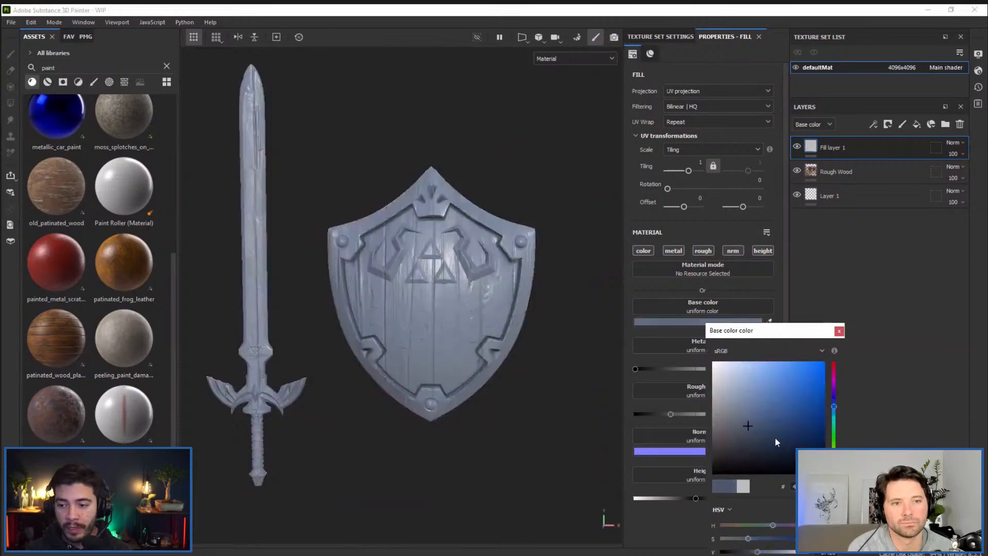
drag(778, 441, 783, 441)
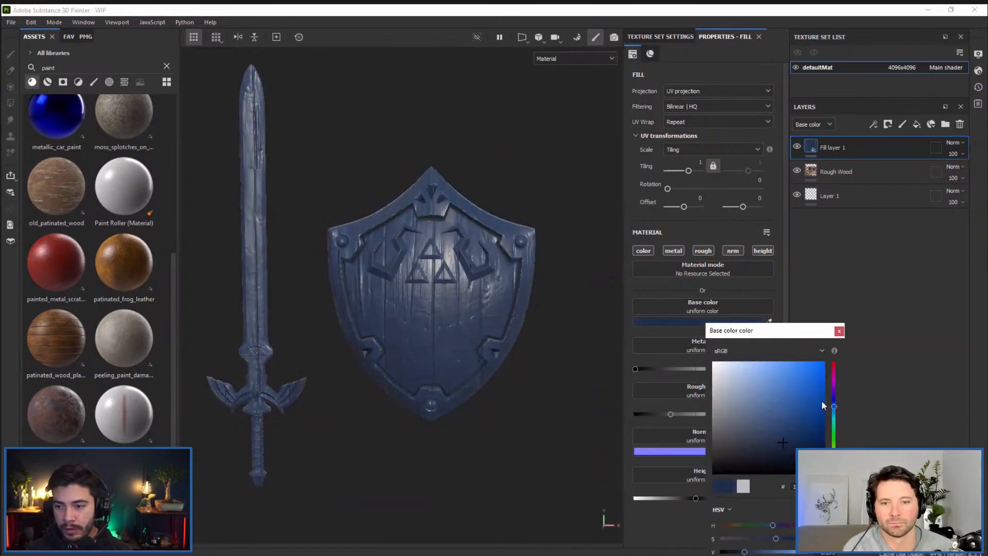
click(833, 398)
click(772, 440)
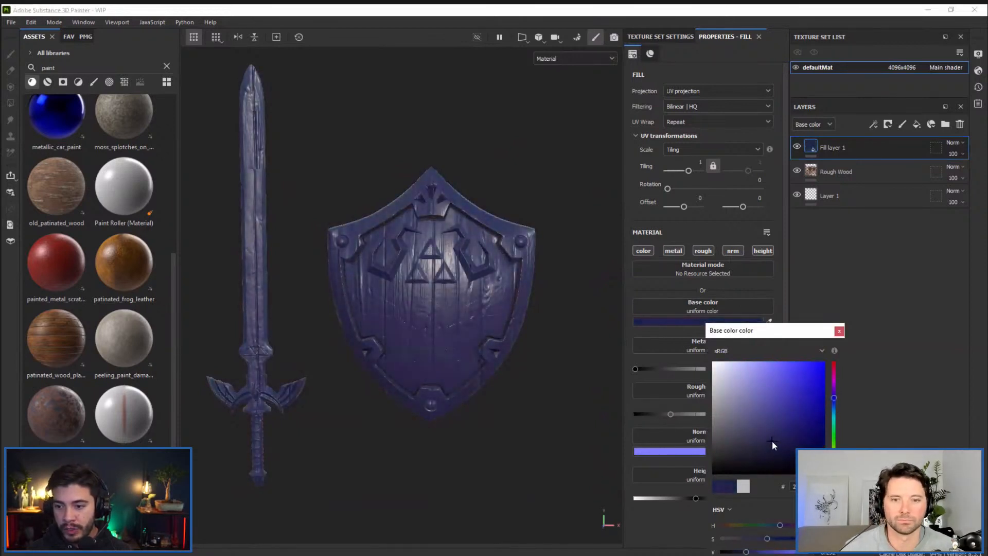
click(834, 403)
click(817, 258)
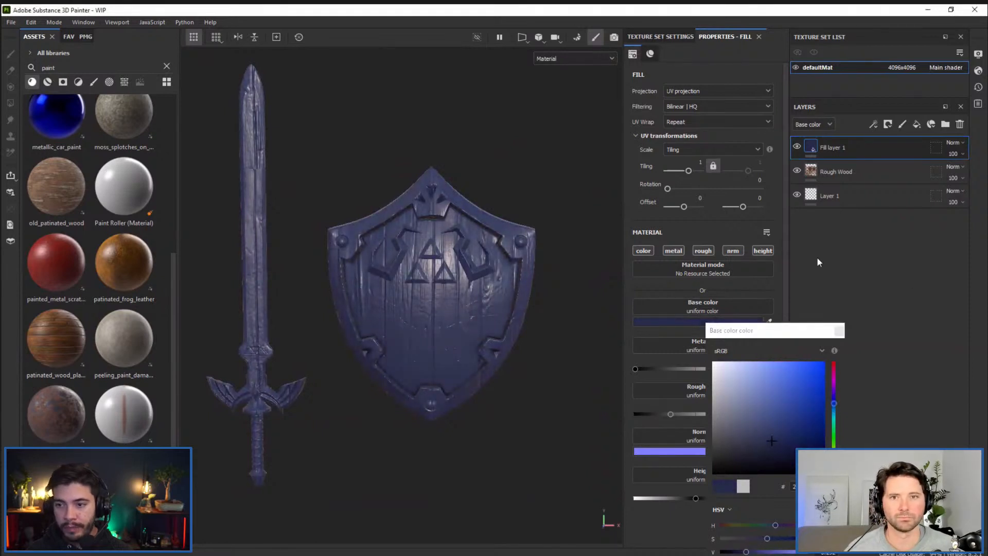
click(839, 330)
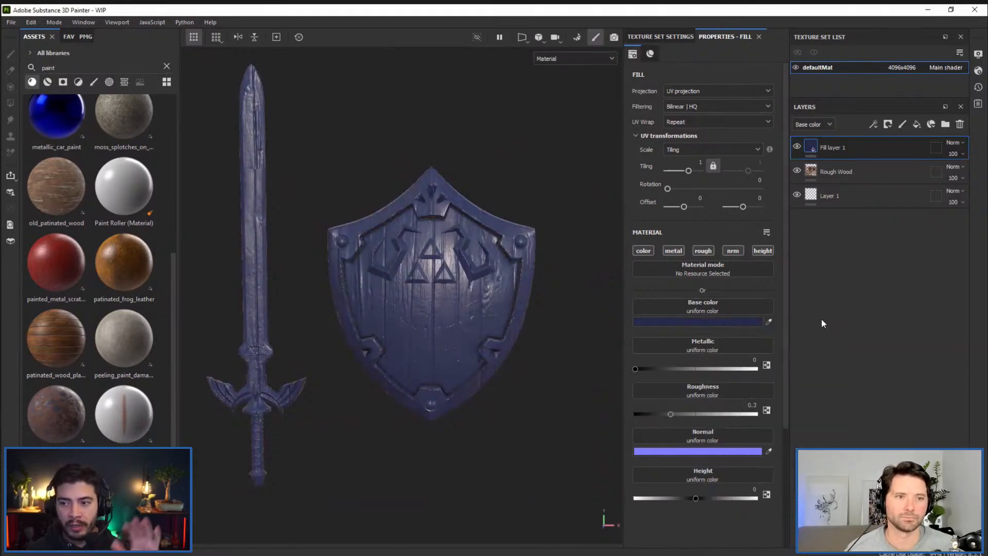
alt+right_drag(502, 279, 520, 466)
alt+middle_drag(507, 342, 480, 271)
alt+right_drag(480, 271, 536, 292)
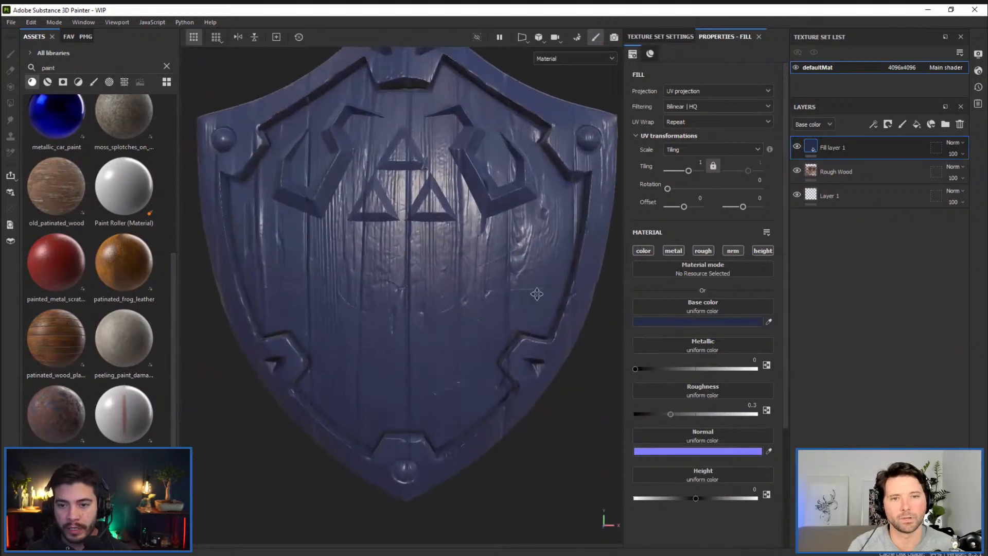
Try a metallic value of 1 on the blue fill layer and return it to 0
alt+middle_drag(535, 292, 543, 343)
alt+drag(486, 314, 469, 332)
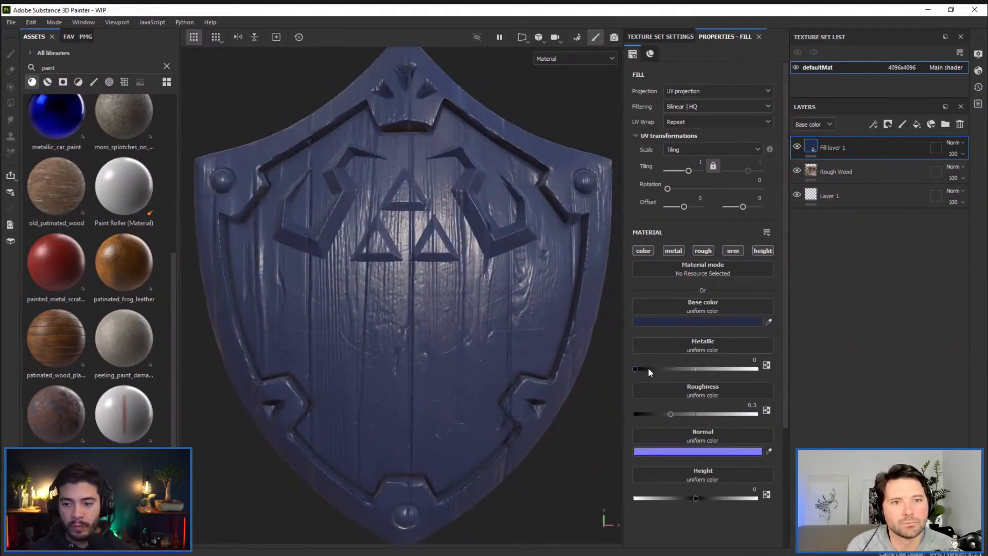
drag(646, 369, 779, 365)
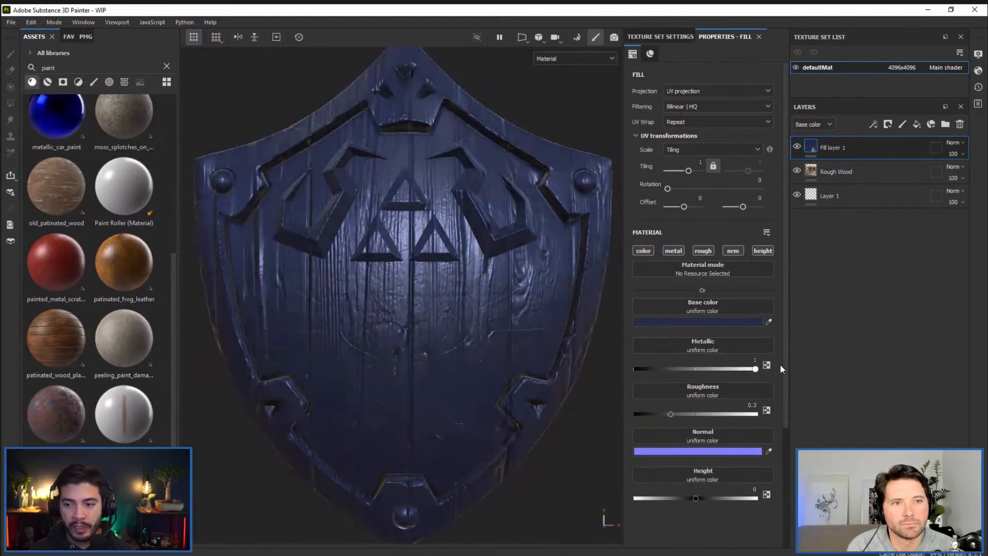
drag(675, 368, 619, 368)
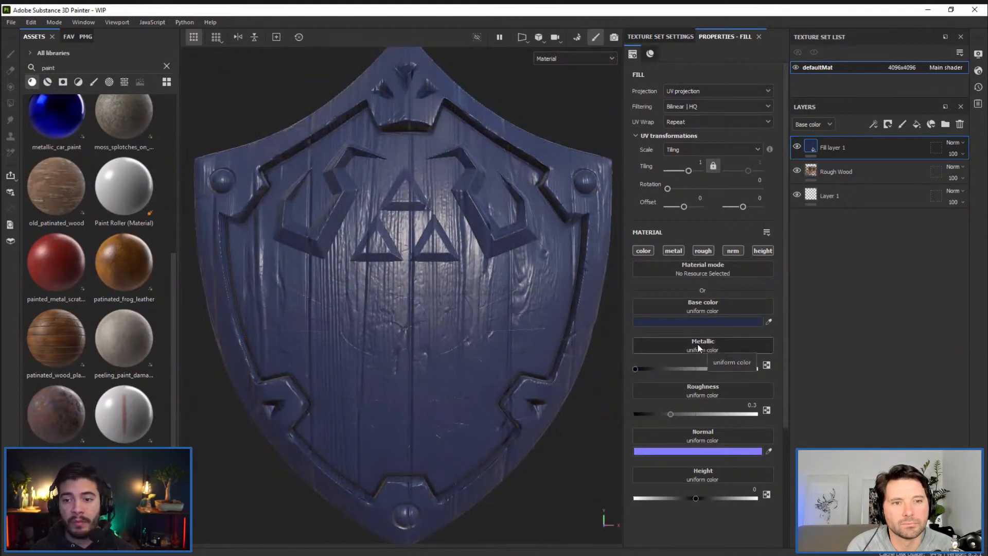
Turn off the metallic and normal channels of the blue fill layer and set its roughness to about 0.6
click(672, 252)
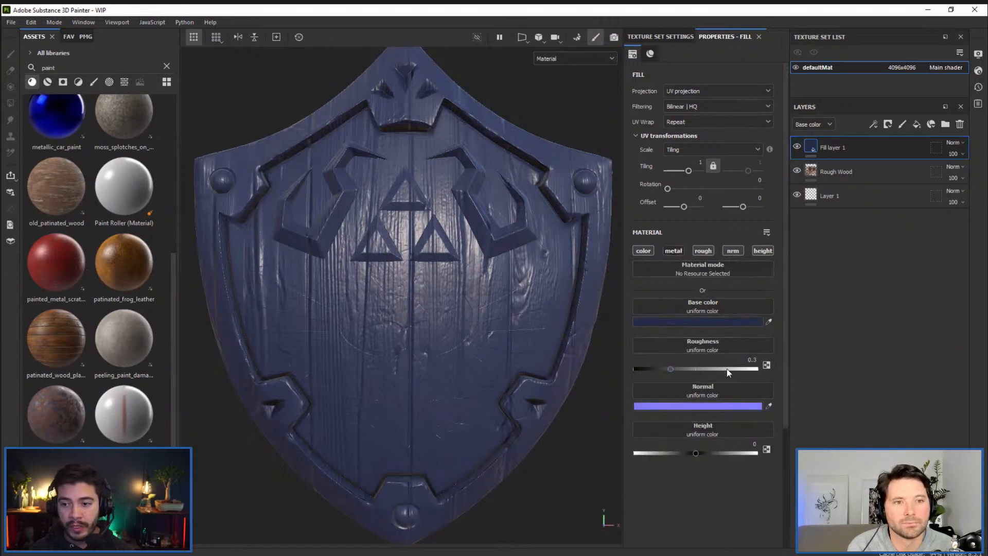
mouse_move(670, 369)
mouse_down()
mouse_move(641, 369)
mouse_move(779, 361)
mouse_move(708, 369)
mouse_up()
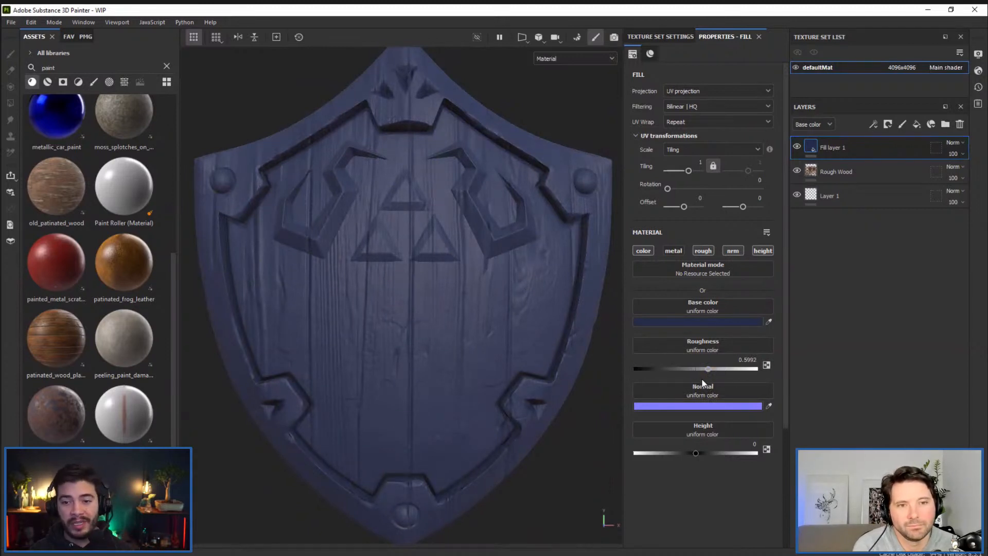
click(734, 252)
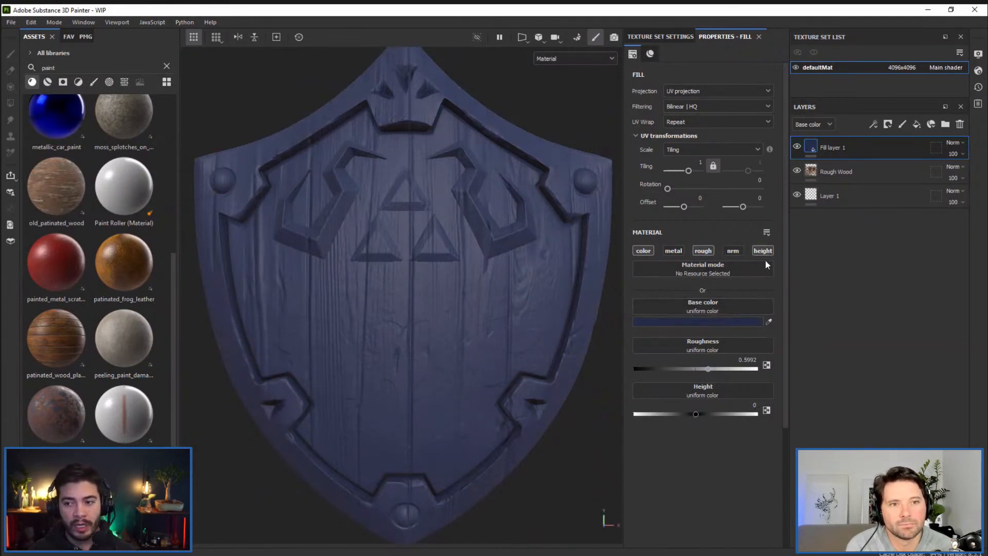
Compare the sword and shield with the blue fill layer hidden and shown, both from a distance and up close
alt+right_drag(467, 348, 437, 294)
alt+right_drag(499, 346, 462, 292)
alt+middle_drag(462, 292, 471, 294)
alt+right_drag(471, 293, 462, 274)
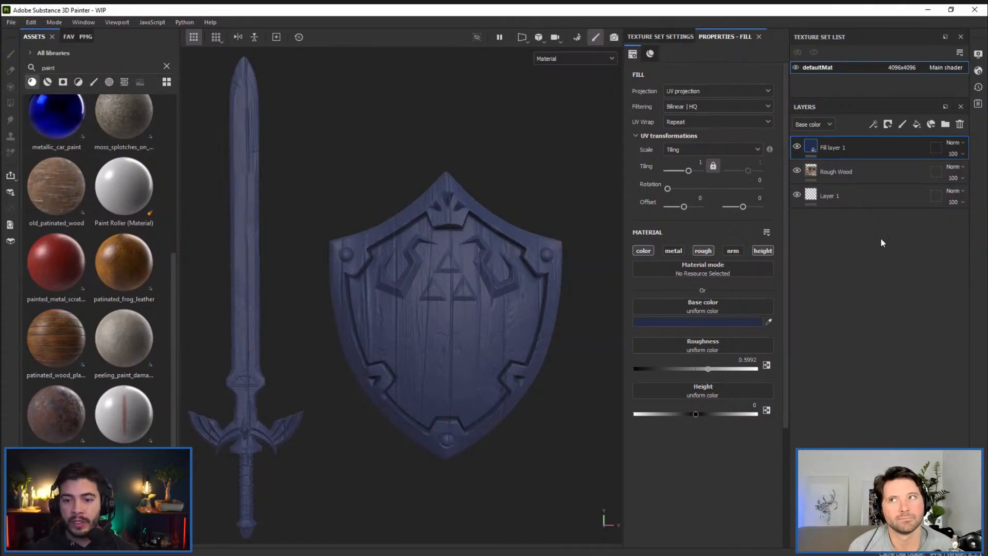
click(797, 147)
click(797, 147)
alt+right_drag(506, 355, 520, 553)
alt+middle_drag(538, 452, 498, 381)
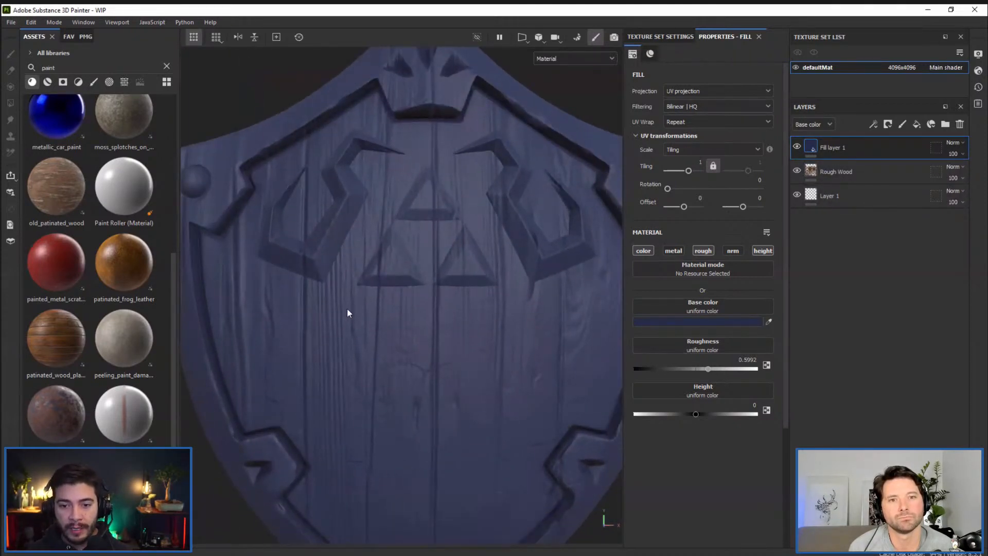
click(796, 147)
click(797, 147)
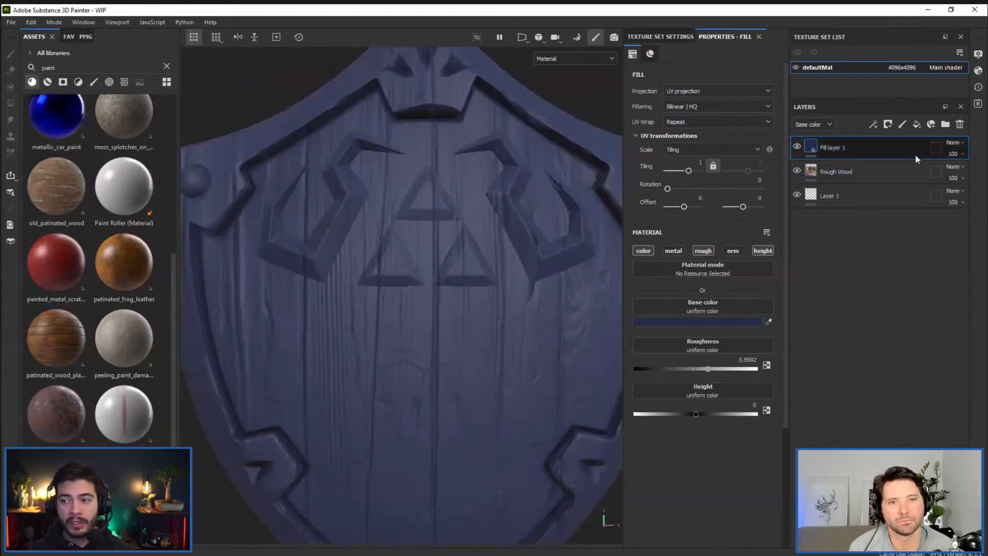
Try the Overlay blend mode on the blue fill layer's base color and return it to Normal
click(960, 144)
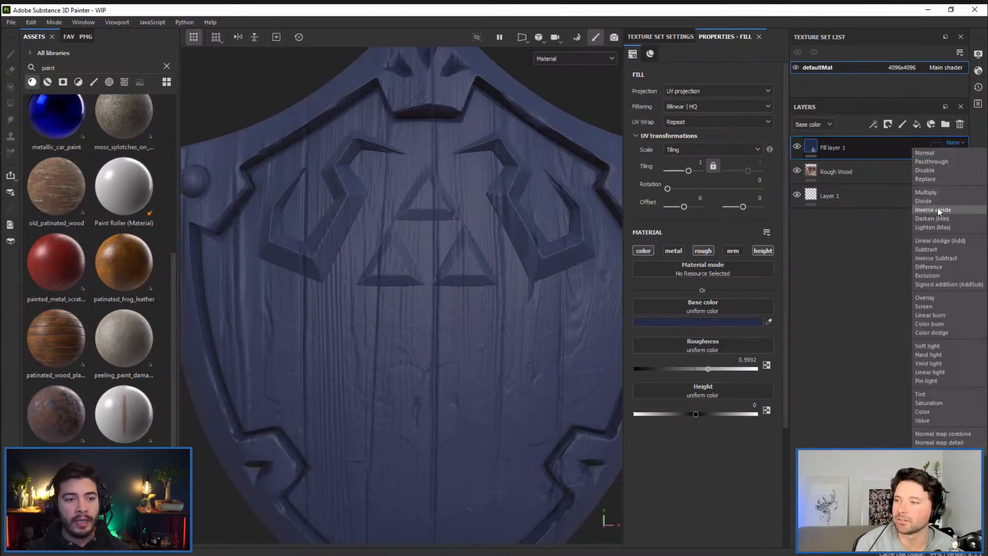
click(932, 298)
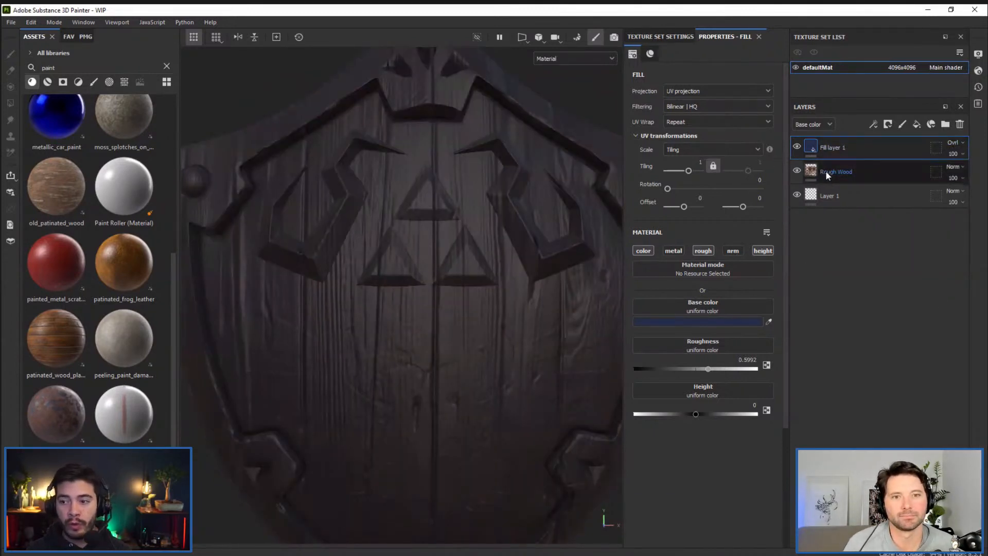
click(958, 143)
click(950, 152)
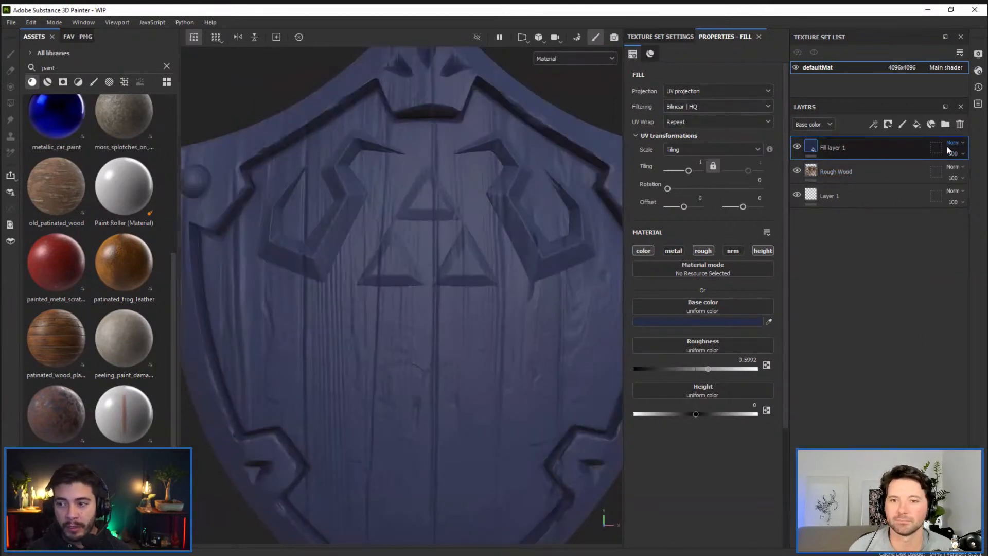
Try the Replace blend mode for the height channel of the blue fill layer
click(821, 124)
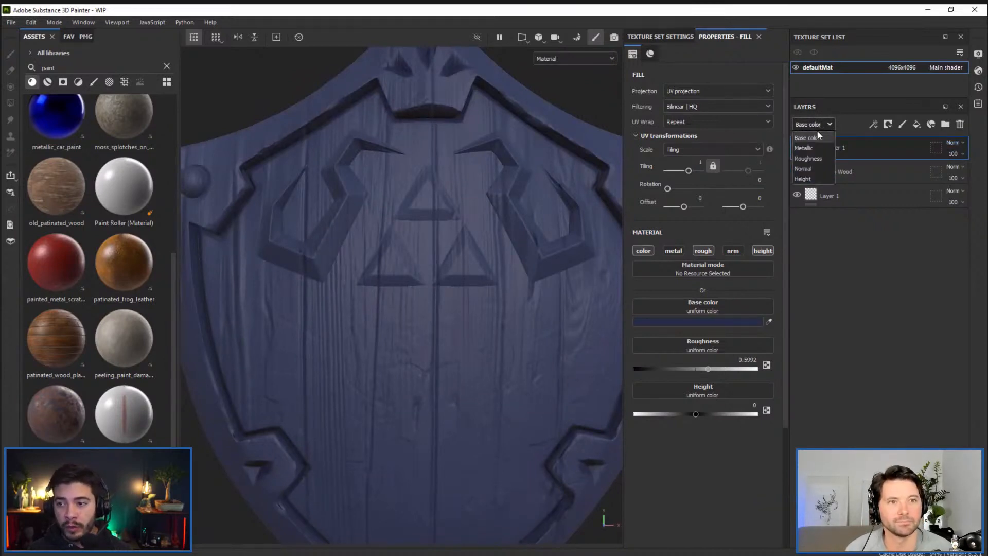
click(814, 180)
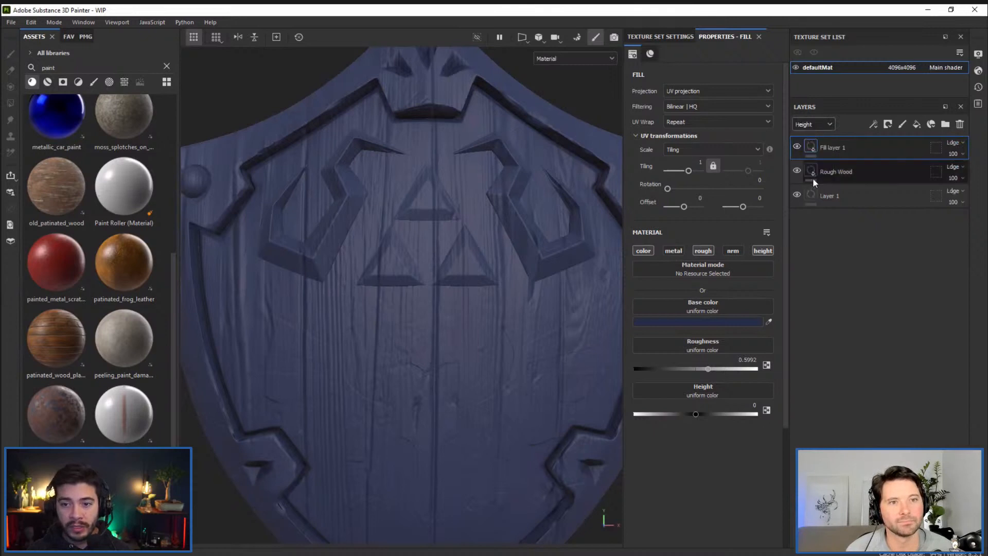
click(956, 143)
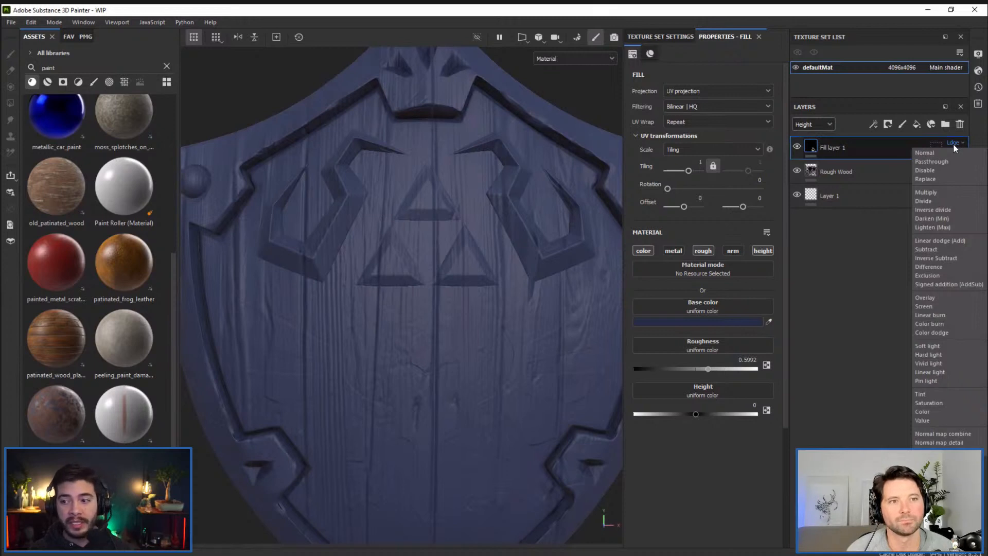
click(930, 180)
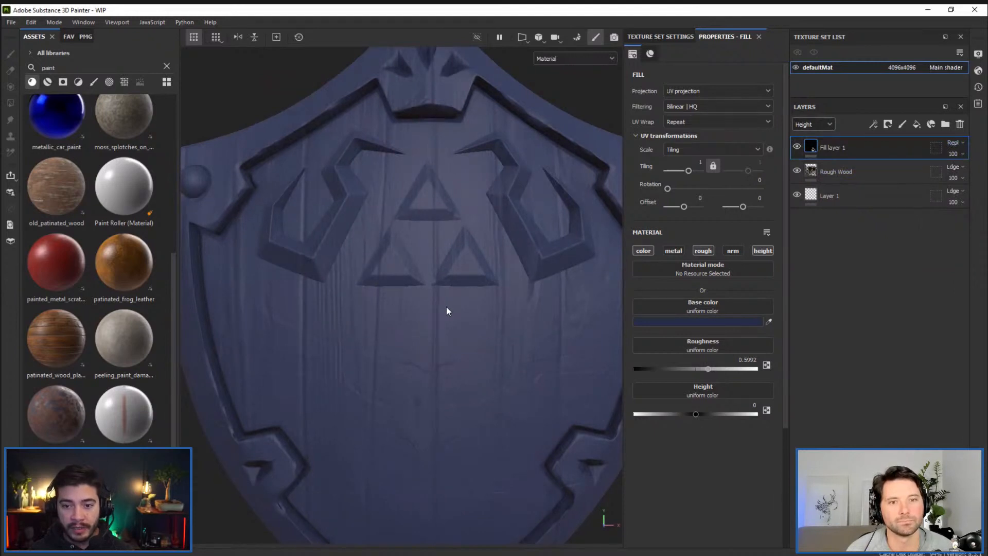
Set the blue fill layer's normal channel to the Replace blend mode and switch the layer stack back to base color
click(812, 125)
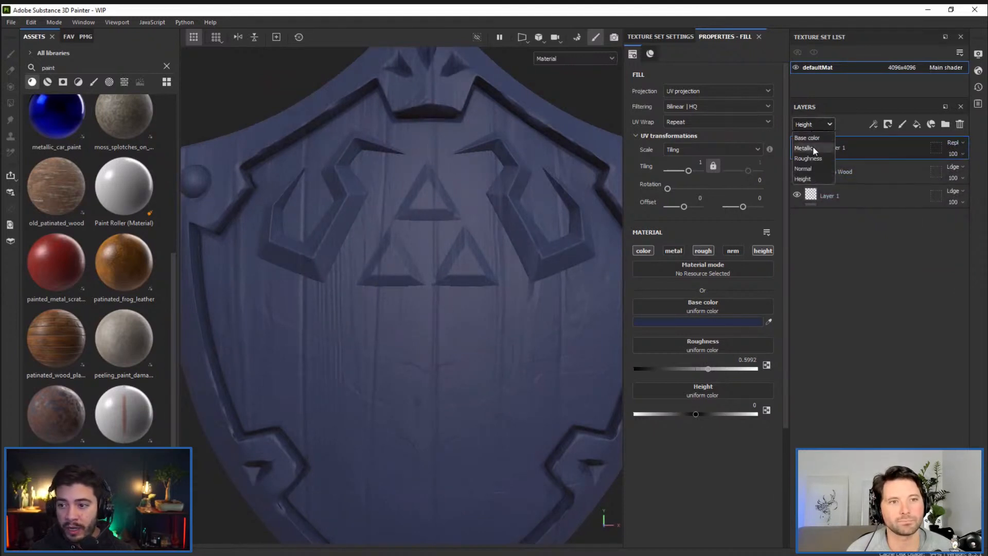
click(812, 169)
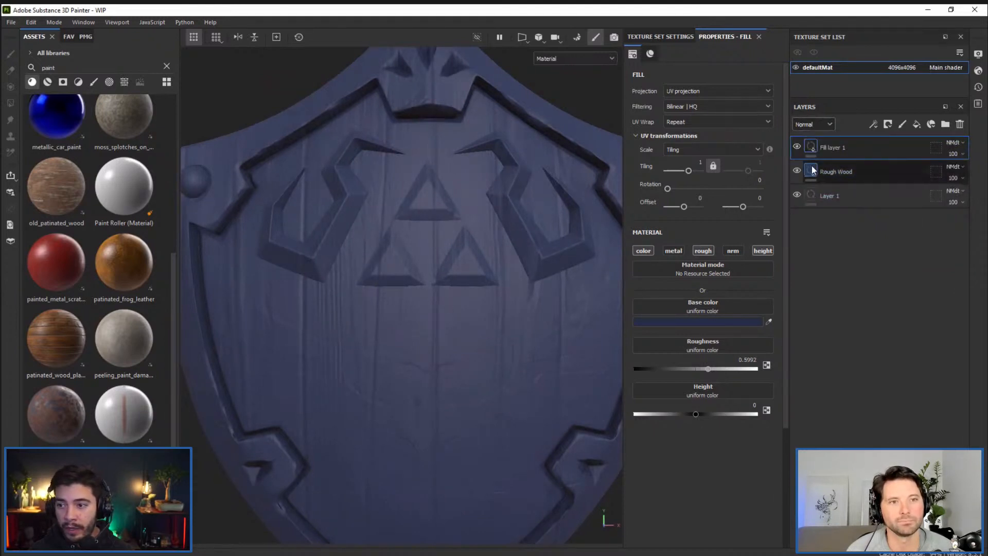
click(959, 144)
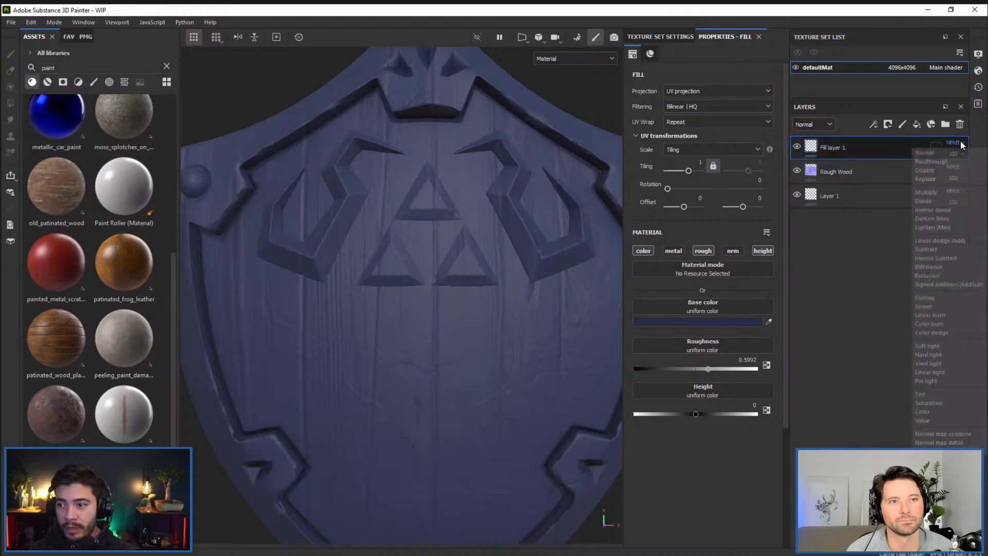
click(926, 179)
click(811, 125)
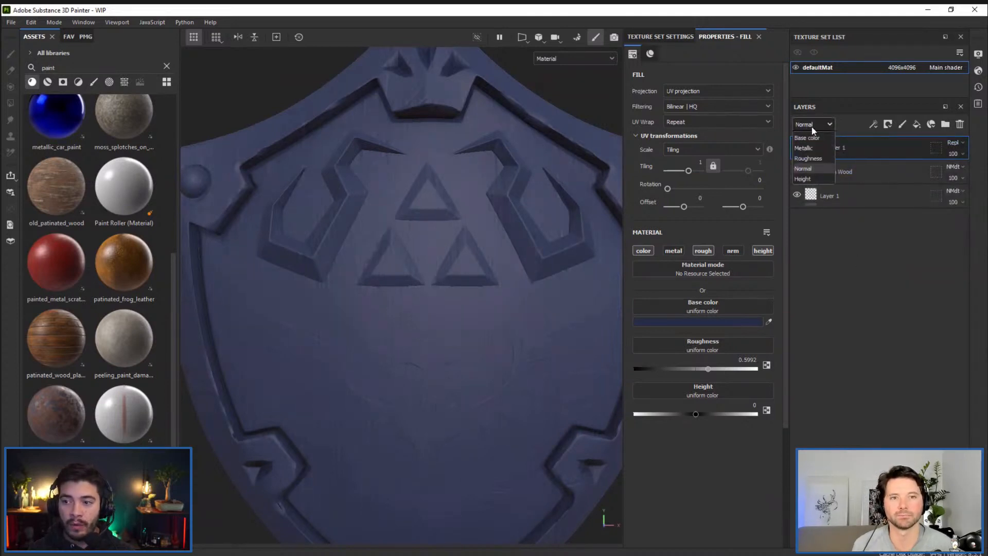
click(811, 137)
click(961, 143)
click(961, 144)
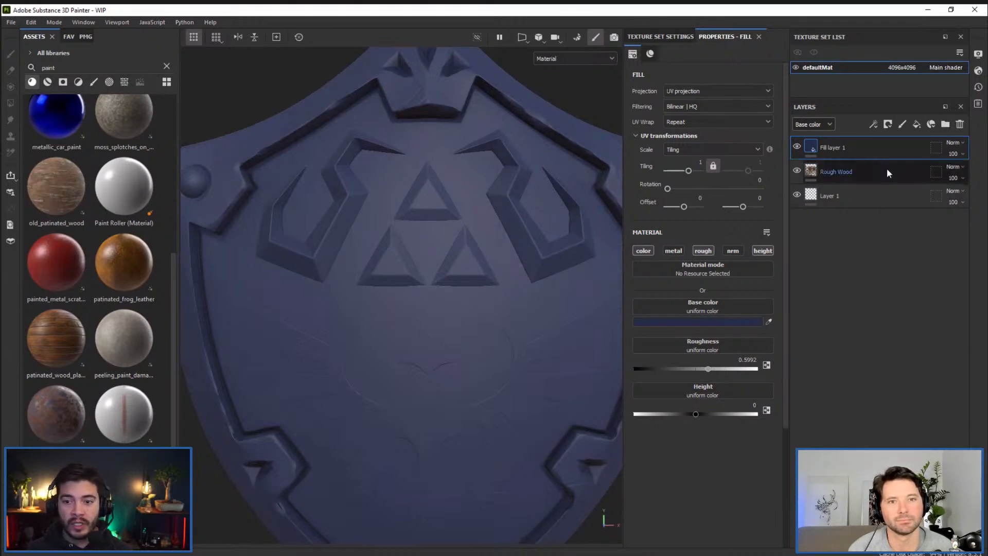
Set the blue fill layer's height blending to Linear dodge (Add) at 100 opacity and return the layer stack to base color
click(813, 124)
click(803, 178)
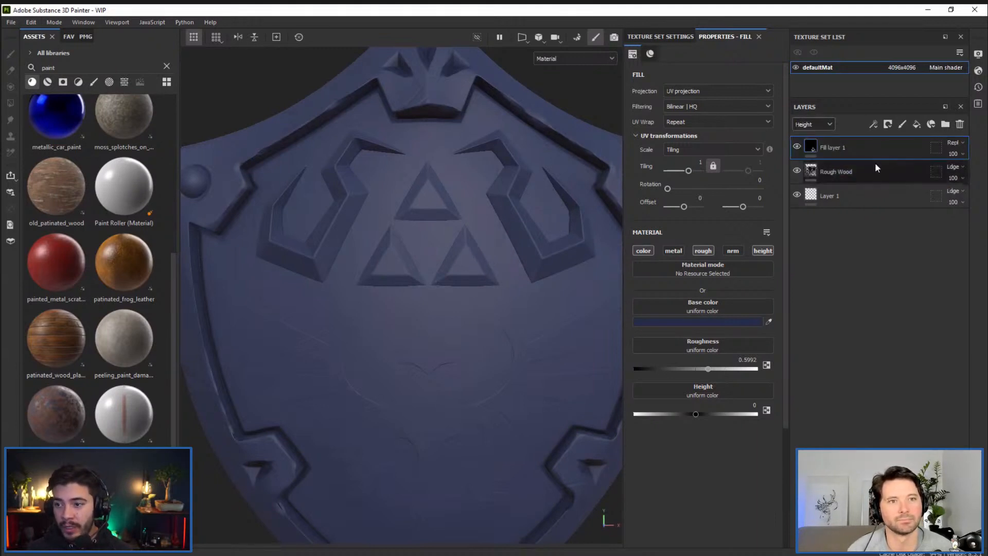
click(958, 143)
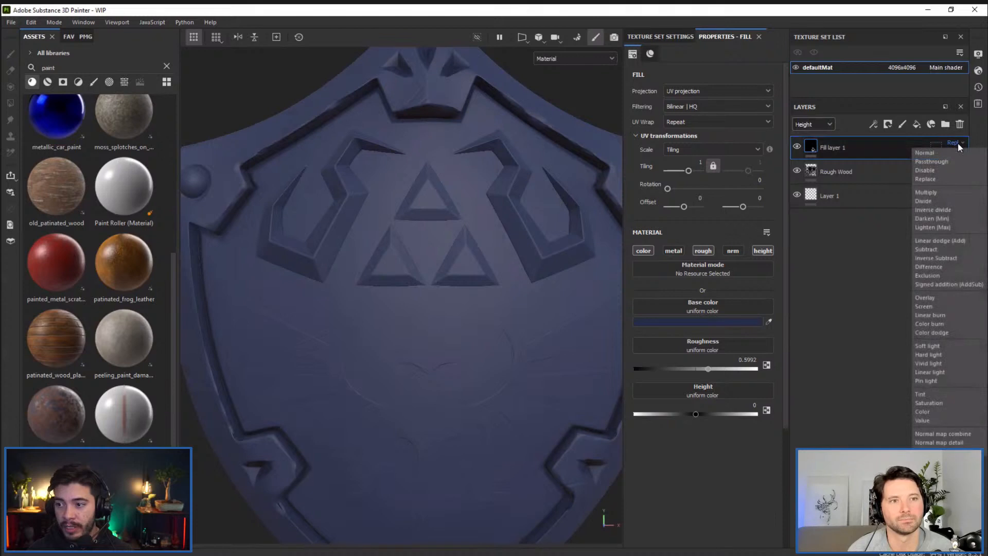
click(945, 240)
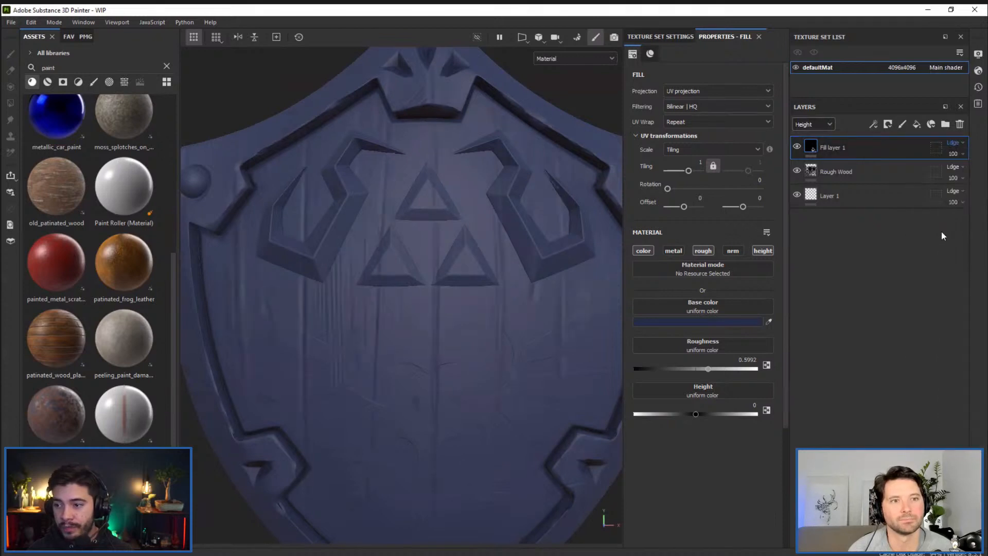
click(962, 153)
mouse_move(981, 173)
mouse_down()
mouse_move(942, 172)
mouse_move(984, 173)
mouse_up()
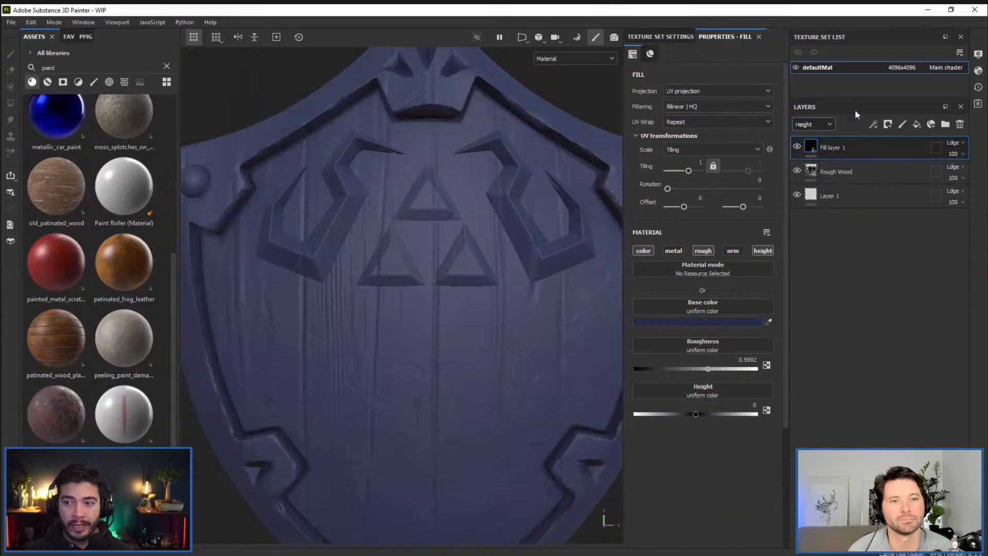
click(817, 126)
click(809, 137)
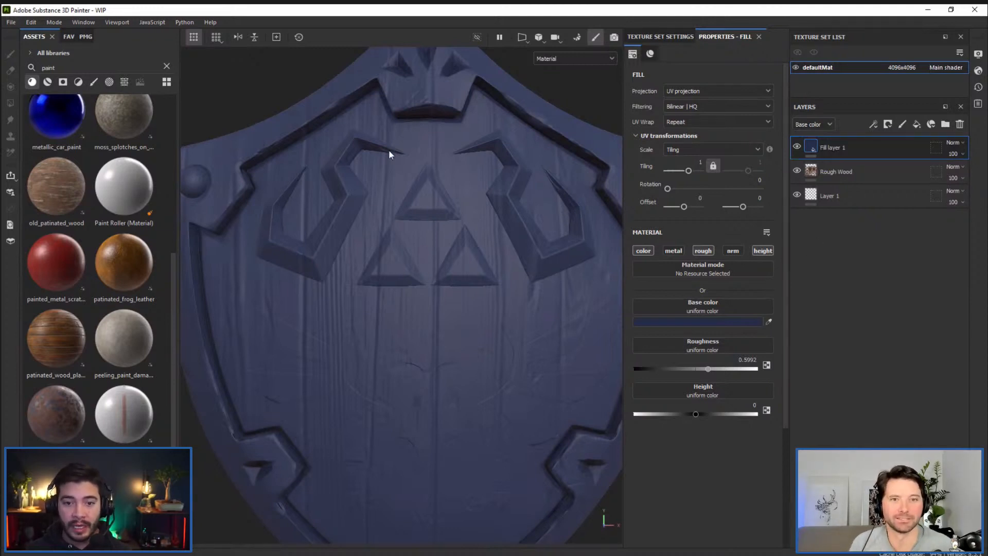
Compare the shield with the blue fill layer hidden and shown, and review the texture set's channels and mesh maps
click(796, 146)
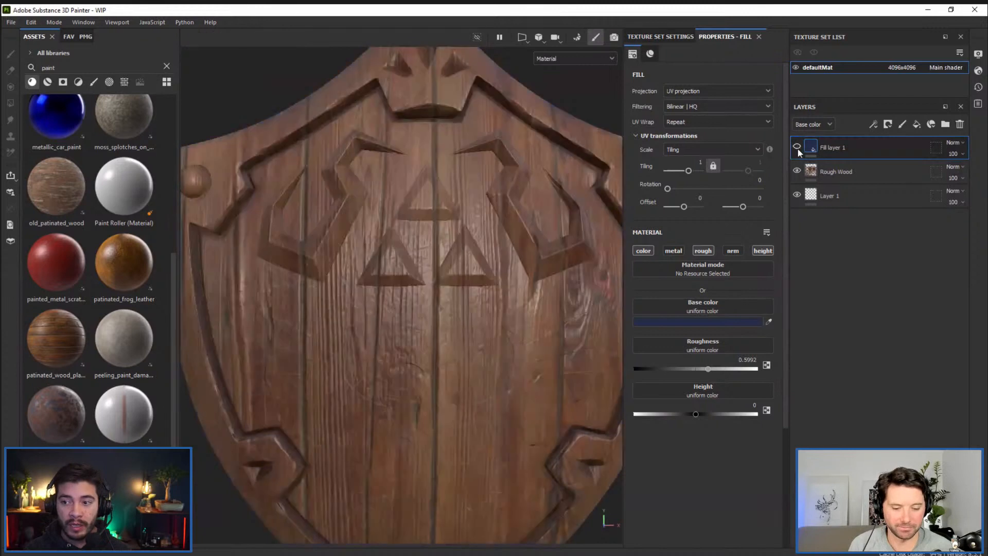
click(797, 147)
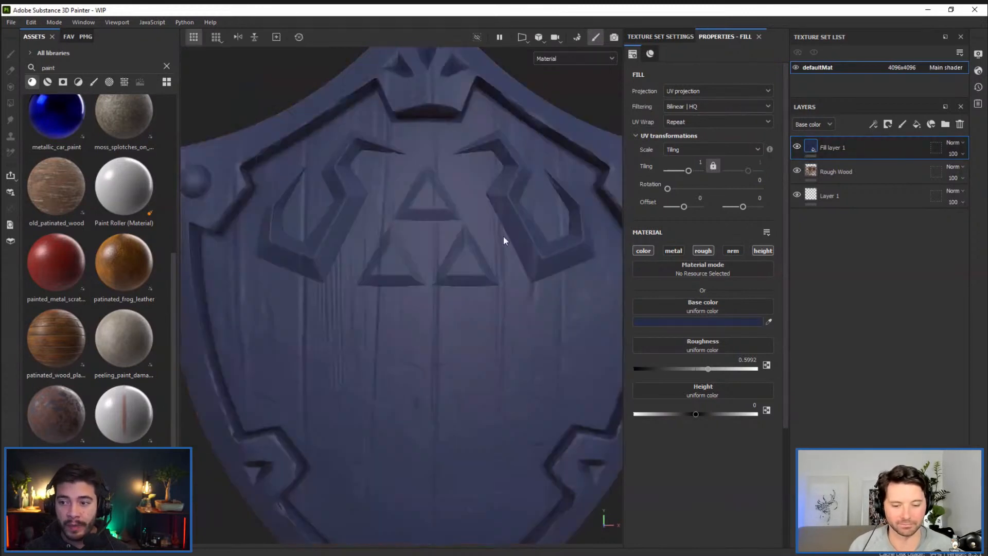
alt+right_drag(472, 324, 474, 269)
alt+drag(474, 269, 444, 295)
alt+right_drag(495, 364, 496, 309)
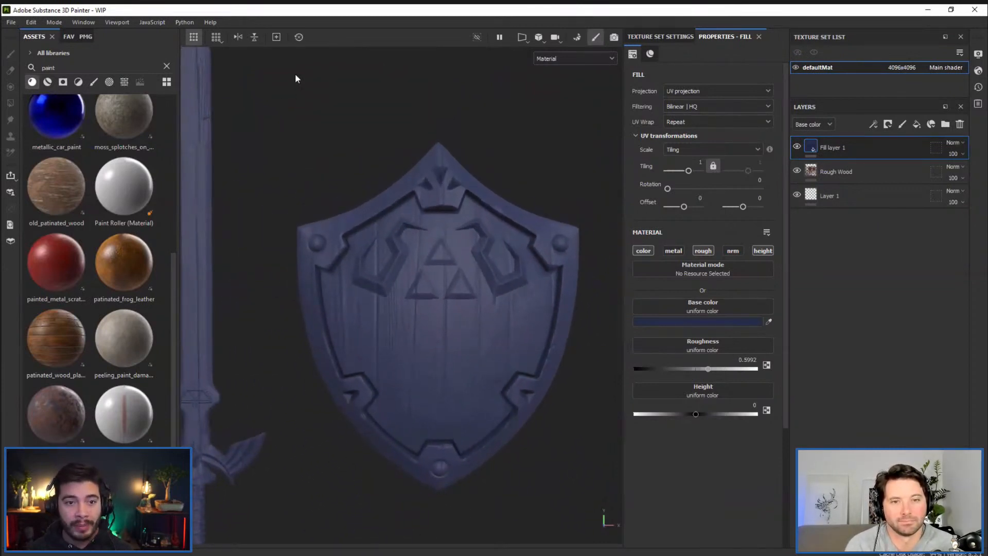
click(660, 37)
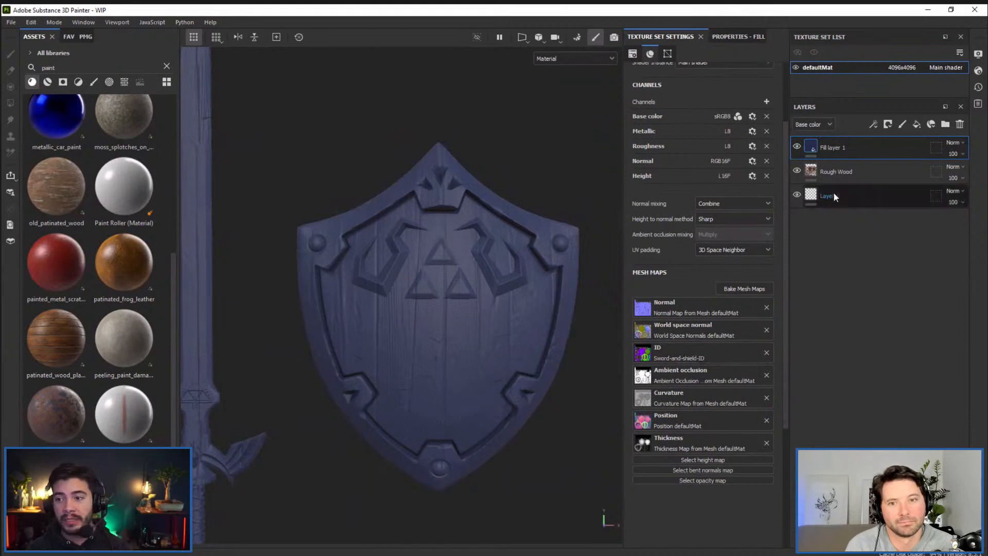
middle_drag(412, 282, 403, 268)
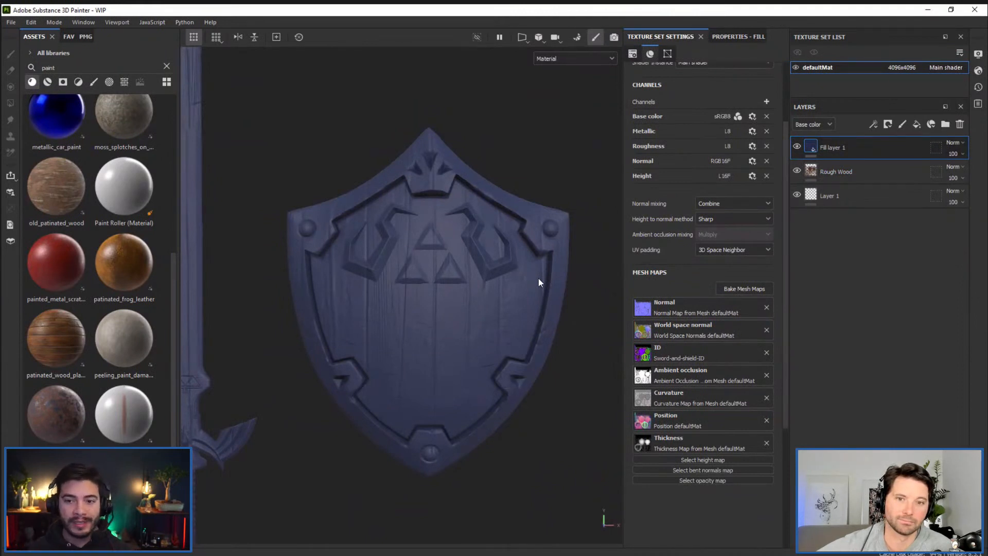
Group the blue fill layer and the Rough Wood layer into a folder named "wood and paint"
ctrl+click(853, 172)
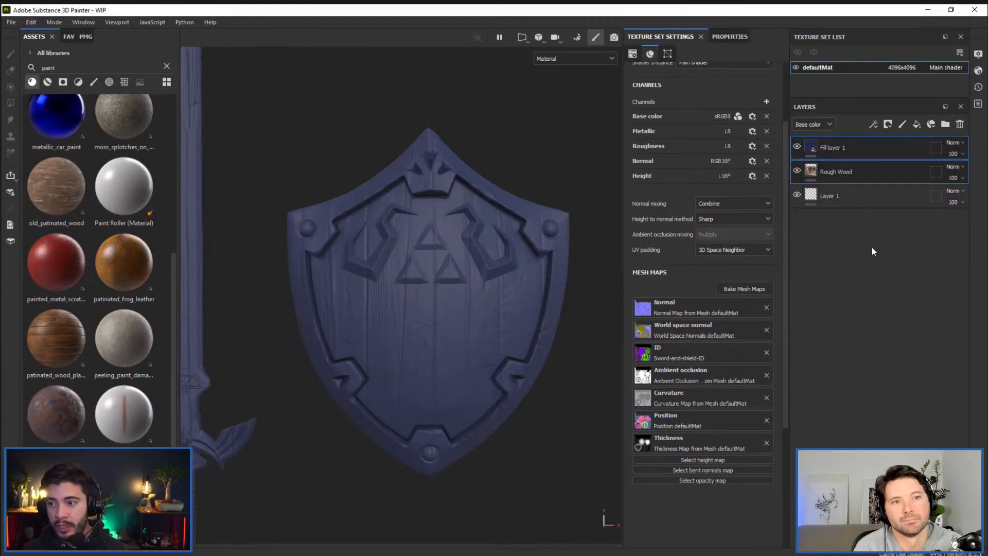
key(ctrl+g)
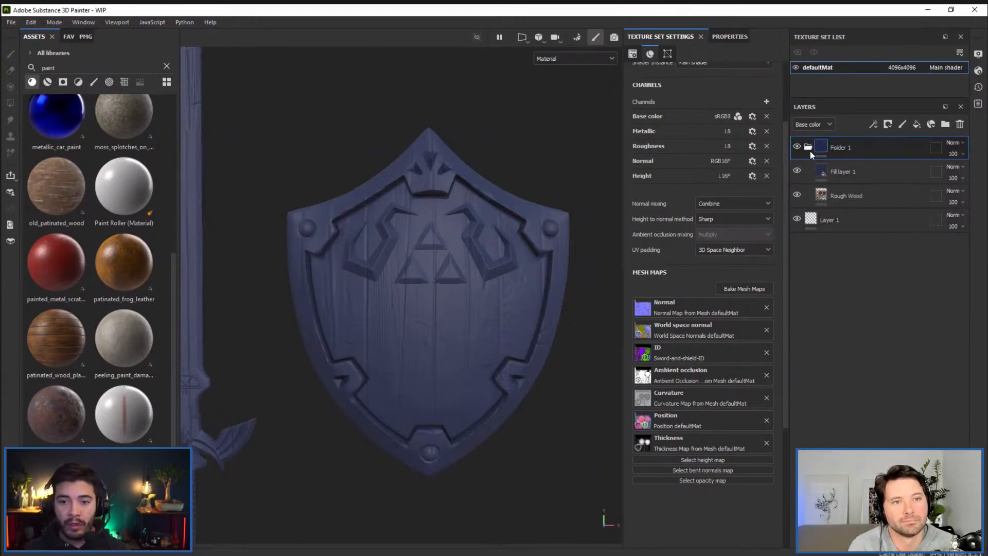
click(808, 149)
click(797, 149)
click(797, 148)
double_click(845, 147)
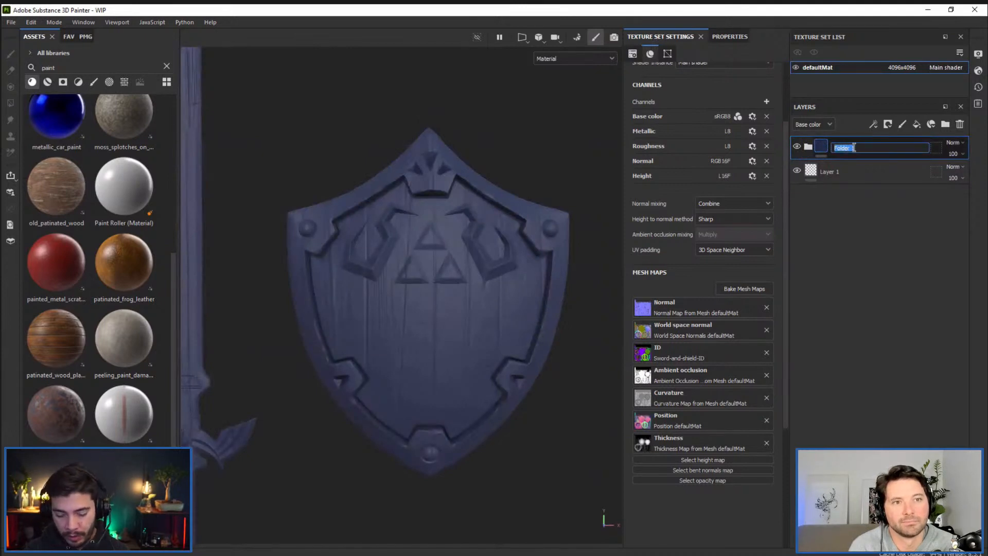
text(wood and paint)
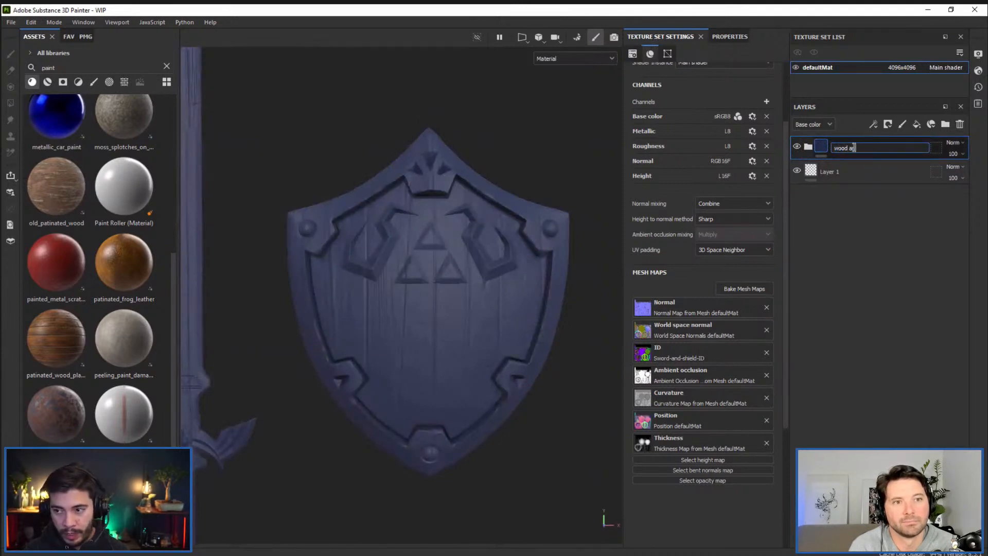
key(Return)
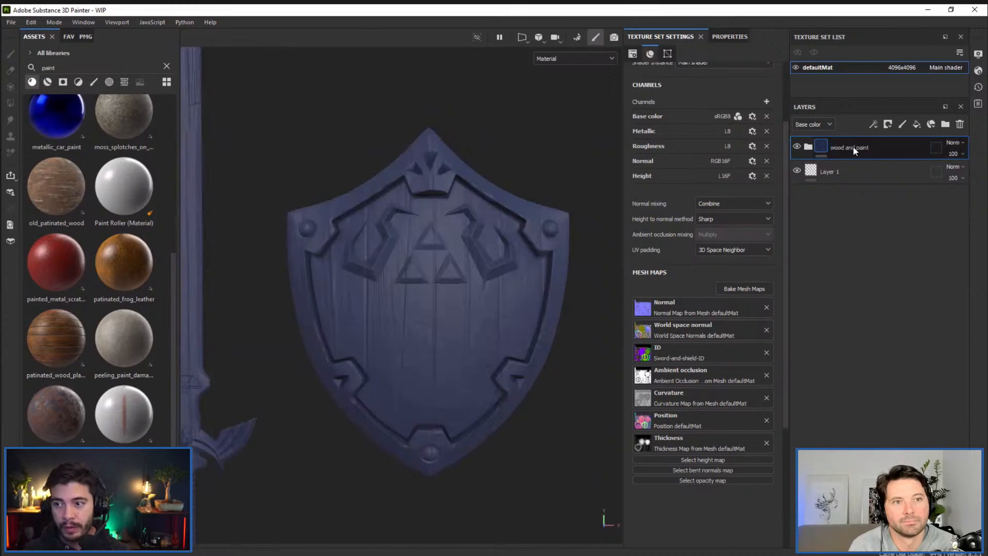
Add a black mask to the wood and paint folder and reveal the paint on the shield with a speckled Kyle's Paintbox brush
click(807, 147)
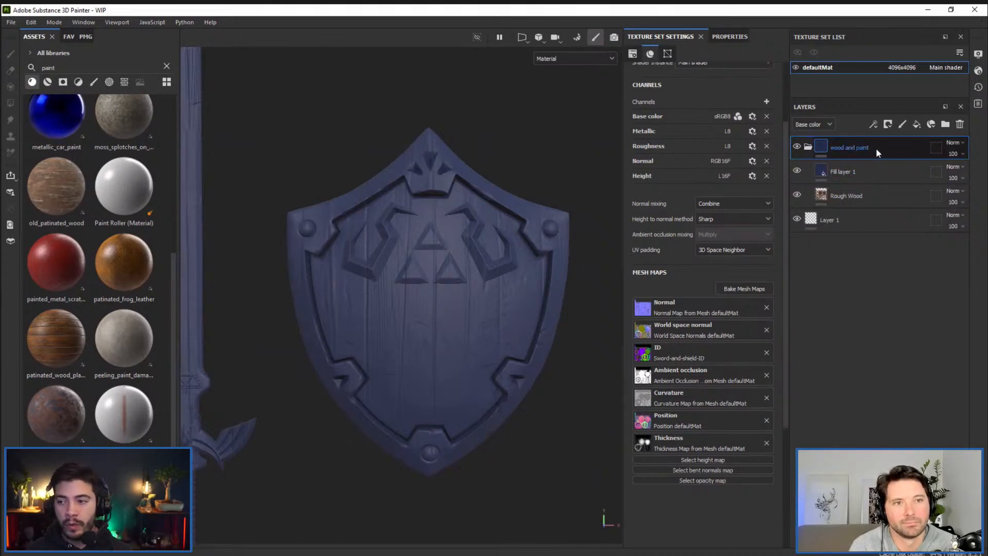
click(888, 125)
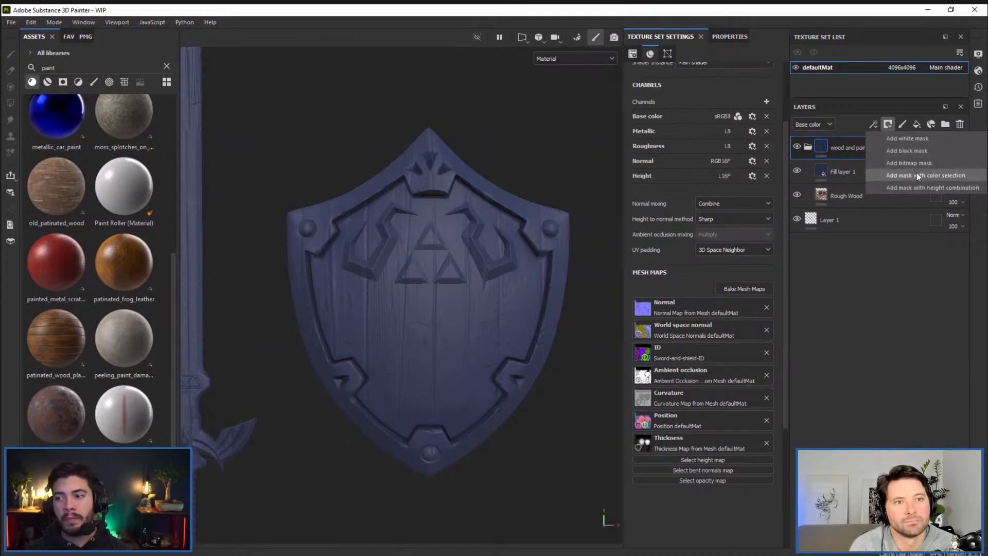
click(912, 151)
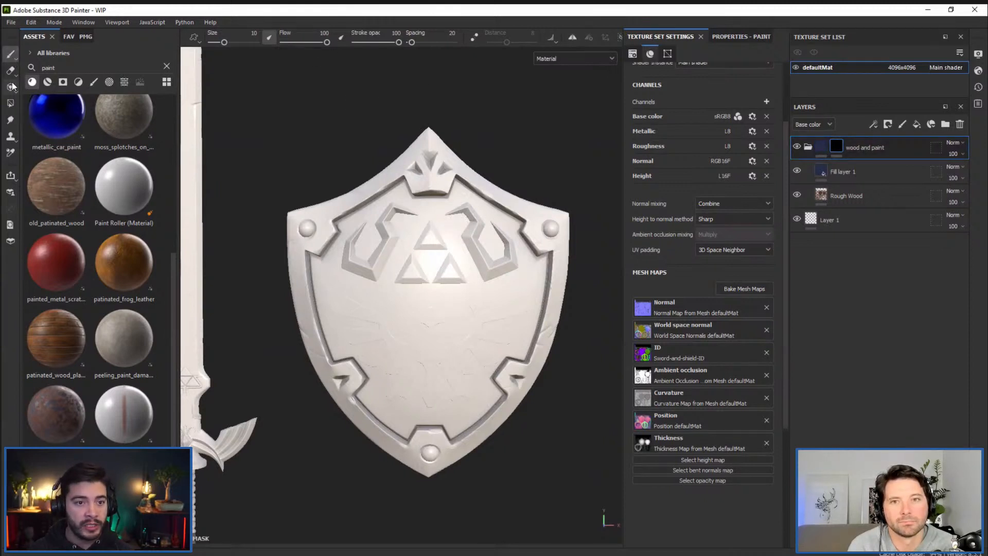
click(94, 82)
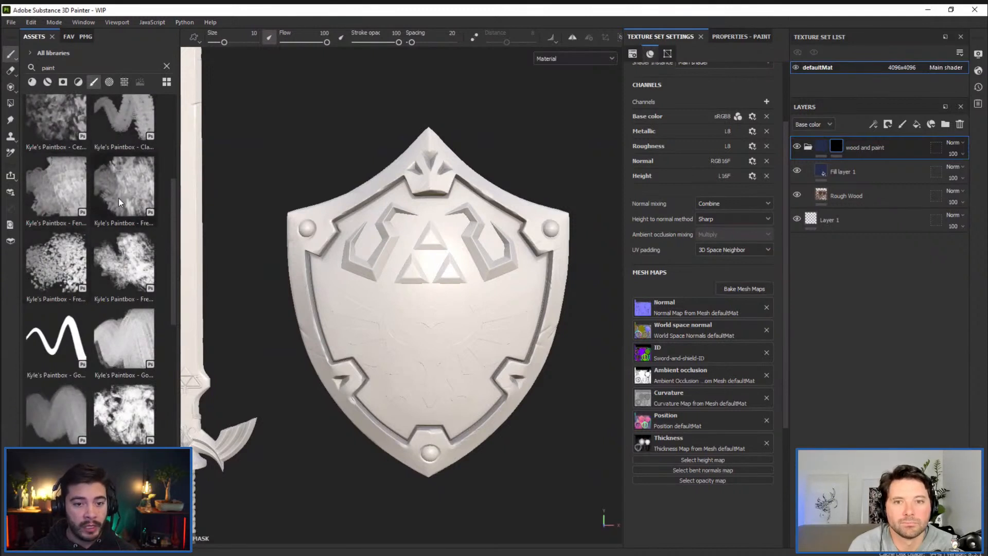
click(63, 257)
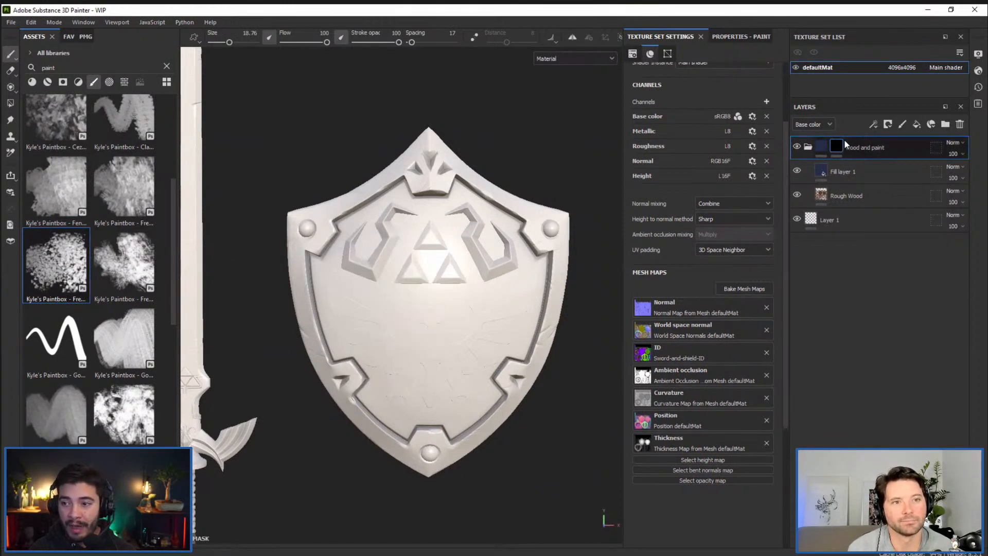
mouse_move(452, 278)
mouse_down()
mouse_move(471, 236)
mouse_move(373, 355)
mouse_move(412, 242)
mouse_move(453, 180)
mouse_move(388, 235)
mouse_move(360, 196)
mouse_move(334, 303)
mouse_move(314, 289)
mouse_move(365, 254)
mouse_move(371, 391)
mouse_move(411, 432)
mouse_move(453, 350)
mouse_move(428, 304)
mouse_move(412, 234)
mouse_move(515, 242)
mouse_move(494, 308)
mouse_move(463, 316)
mouse_up()
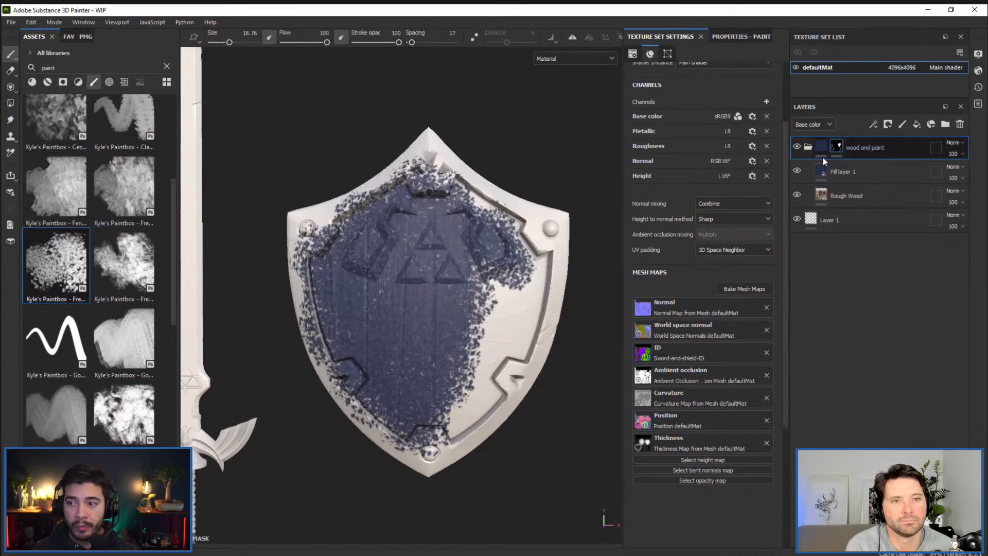
Compare the folder mask's paint brush properties with the texture set settings and the properties of the fill layers inside the folder
click(742, 36)
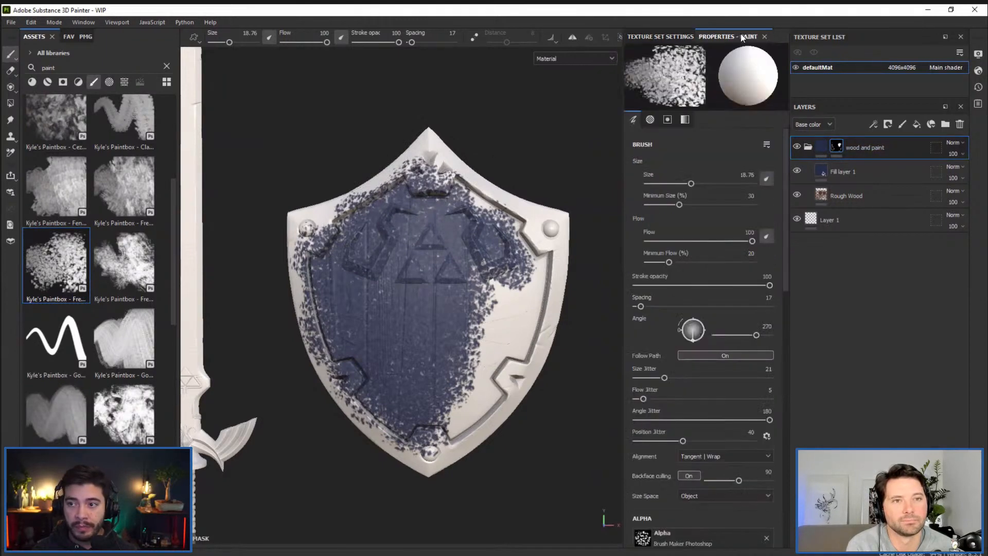
click(661, 37)
click(726, 35)
click(701, 36)
click(732, 39)
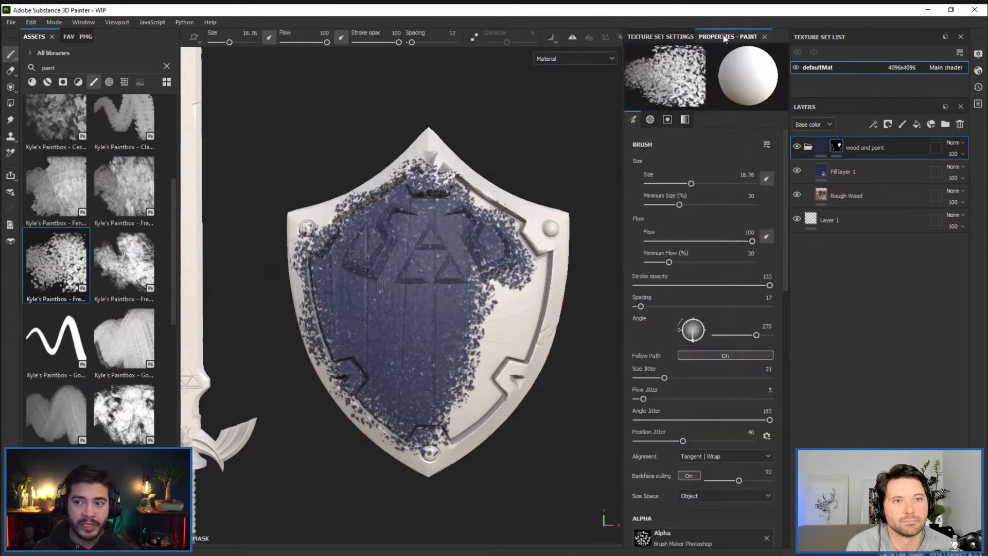
click(852, 170)
click(845, 195)
click(843, 175)
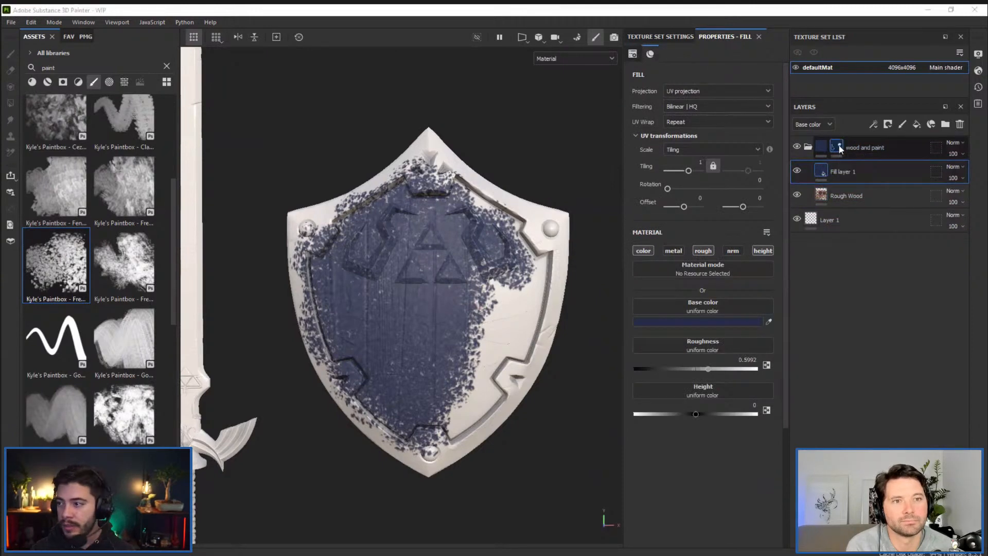
Switch to Photoshop to examine the layer mask of Copy of Layer 2, and return to the folder mask in Substance 3D Painter
key(alt+Tab)
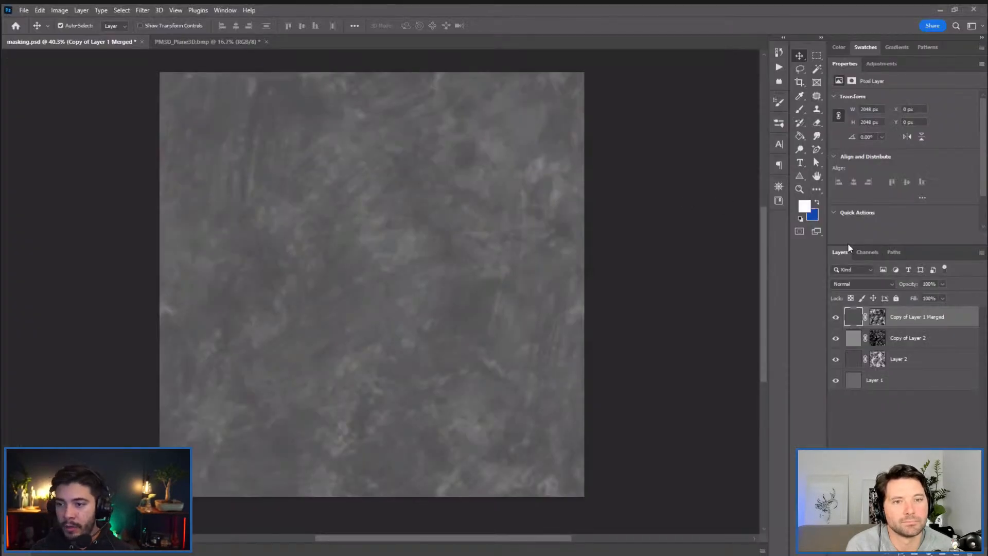
click(889, 340)
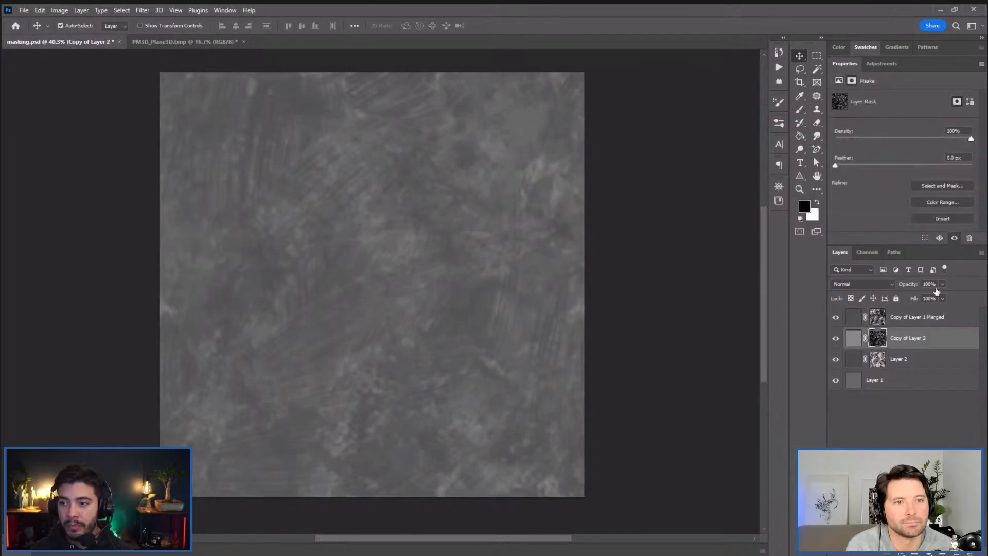
key(alt+Tab)
click(851, 152)
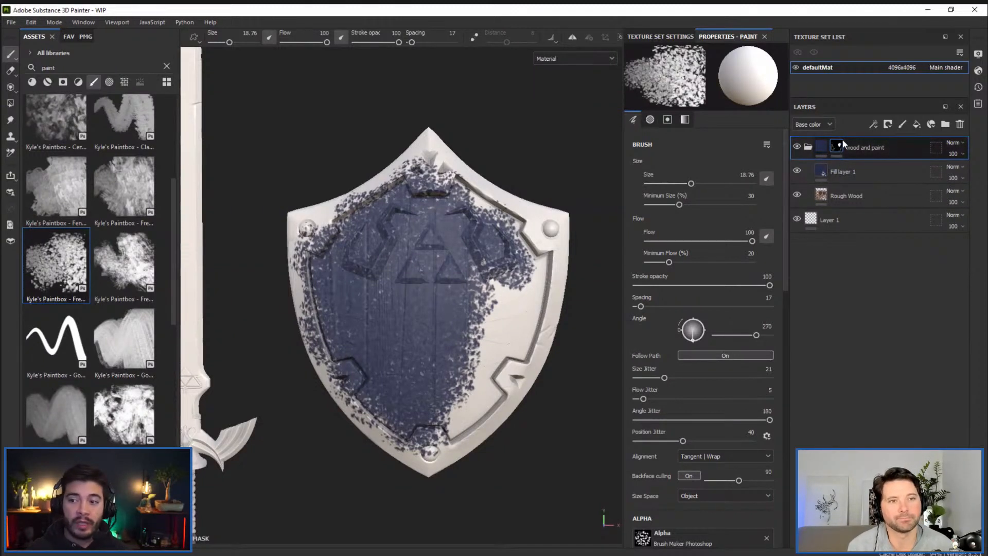
Set the mask brush's grayscale value to 0 and paint out part of the blue area on the shield's upper half
scroll(760, 290, down, 12)
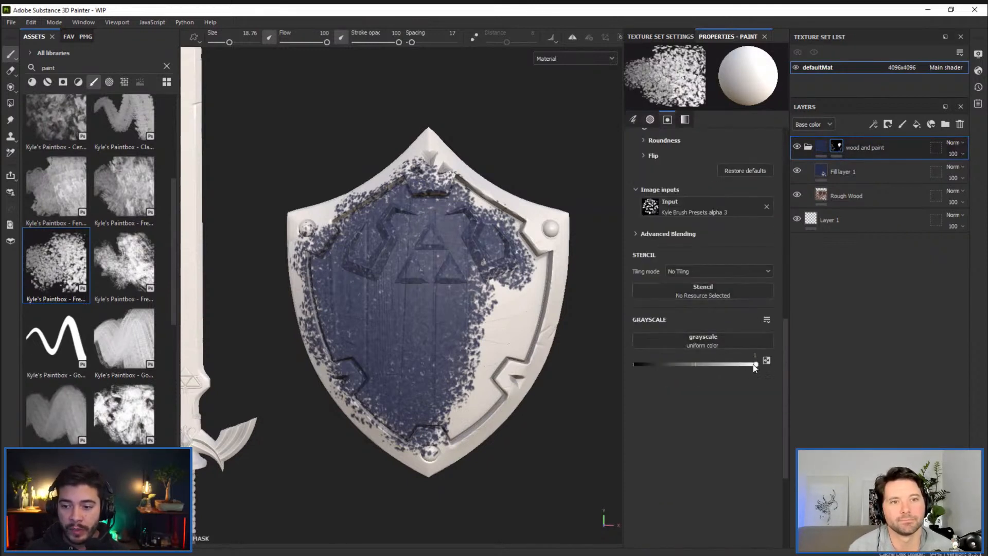
drag(756, 366, 621, 365)
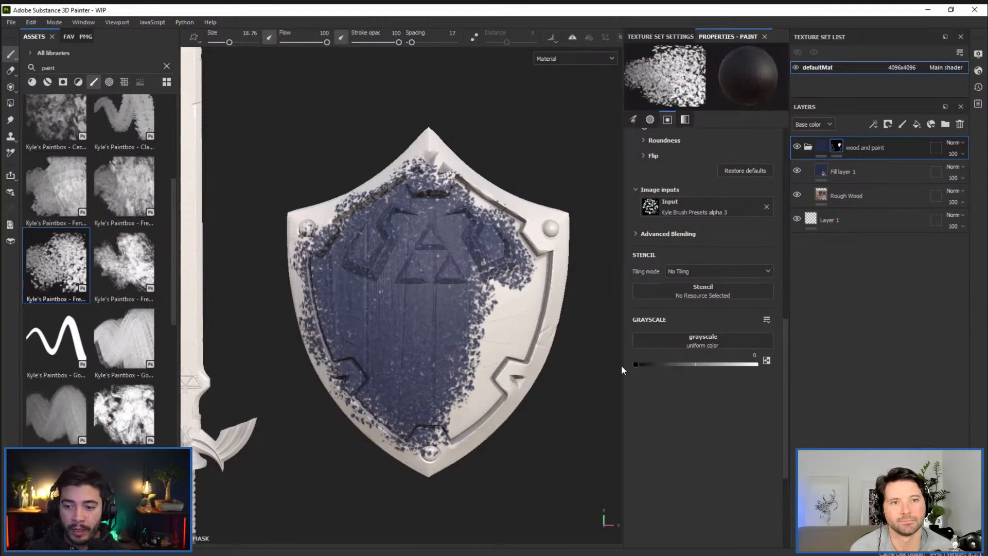
mouse_move(483, 242)
mouse_down()
mouse_move(479, 200)
mouse_move(402, 166)
mouse_move(363, 205)
mouse_move(340, 214)
mouse_move(363, 256)
mouse_up()
Undo the mask brush strokes and the black mask on the wood and paint folder
key(ctrl+z)
key(ctrl+z)
key(ctrl+z)
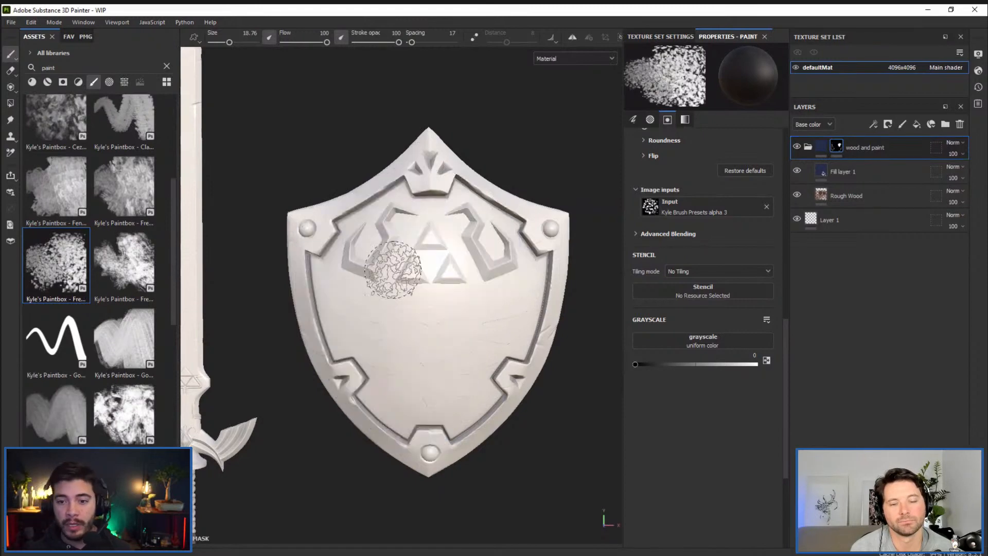
key(ctrl+z)
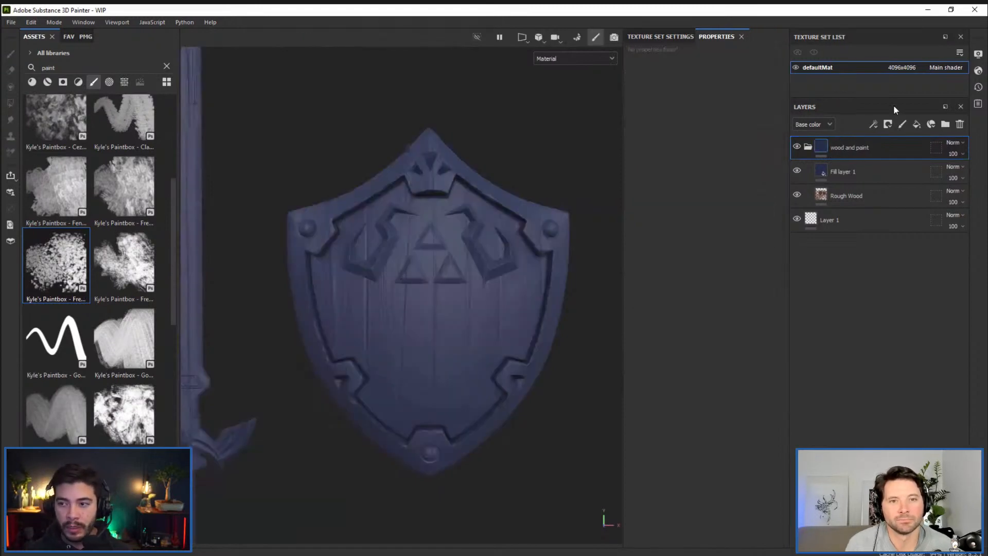
Add a black mask to the wood and paint folder and put a Paint effect on that mask
click(887, 124)
click(901, 147)
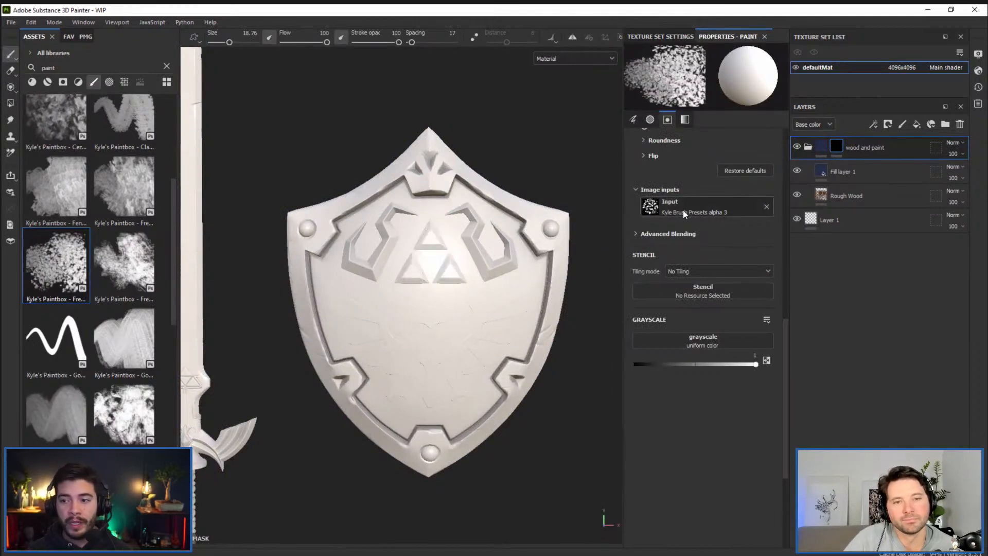
click(875, 125)
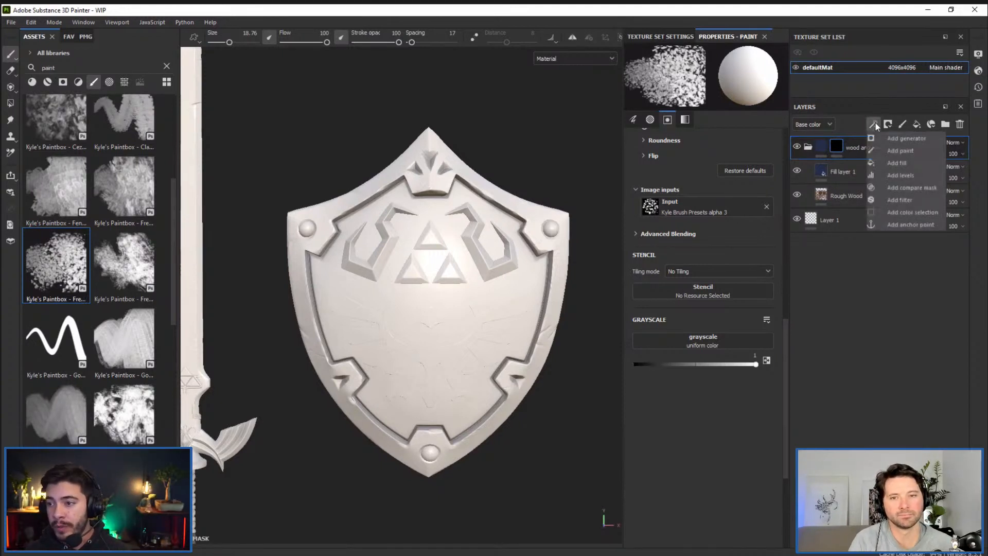
click(893, 151)
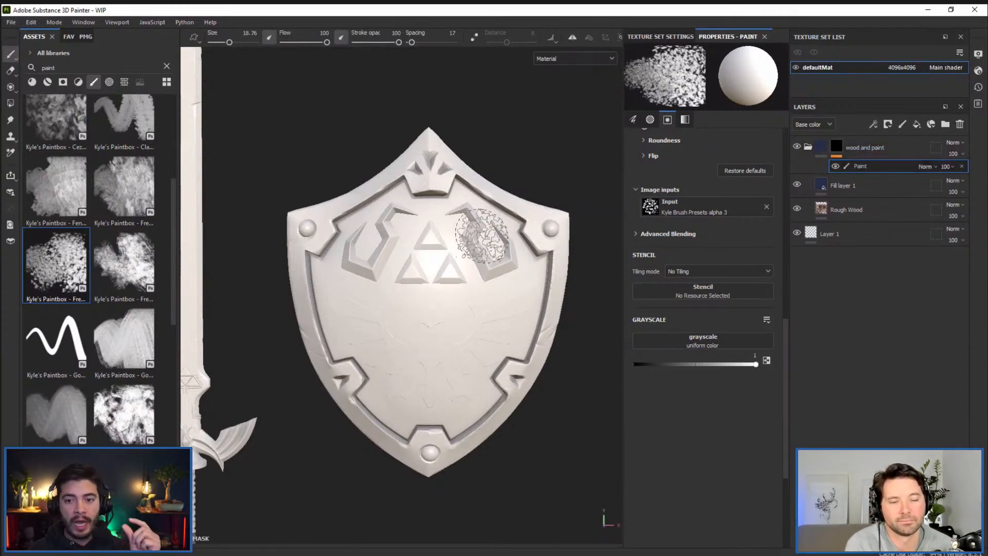
Paint areas of the shield on two separate Paint effects in the folder mask and test each effect's opacity, ending at 100
mouse_move(438, 262)
mouse_down()
mouse_move(465, 216)
mouse_move(396, 314)
mouse_move(515, 271)
mouse_move(450, 331)
mouse_up()
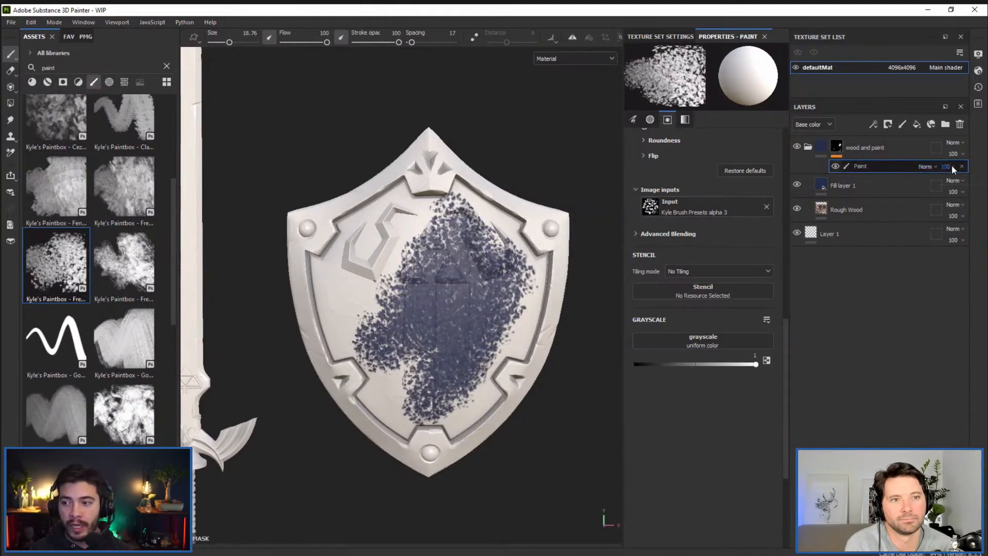
mouse_move(955, 179)
mouse_down()
mouse_move(949, 186)
mouse_move(983, 186)
mouse_up()
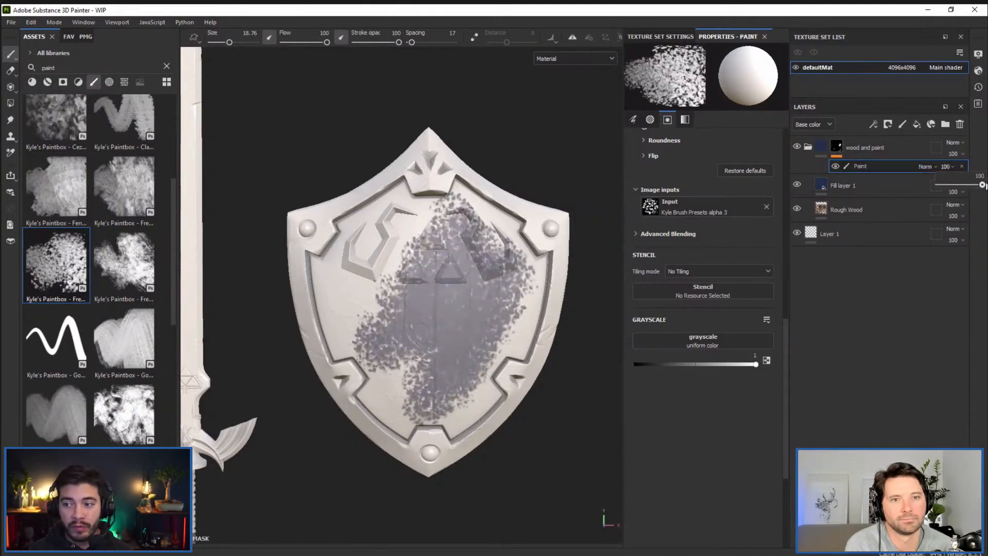
click(875, 124)
click(918, 151)
mouse_move(373, 257)
mouse_down()
mouse_move(392, 226)
mouse_move(360, 288)
mouse_move(309, 288)
mouse_move(401, 275)
mouse_up()
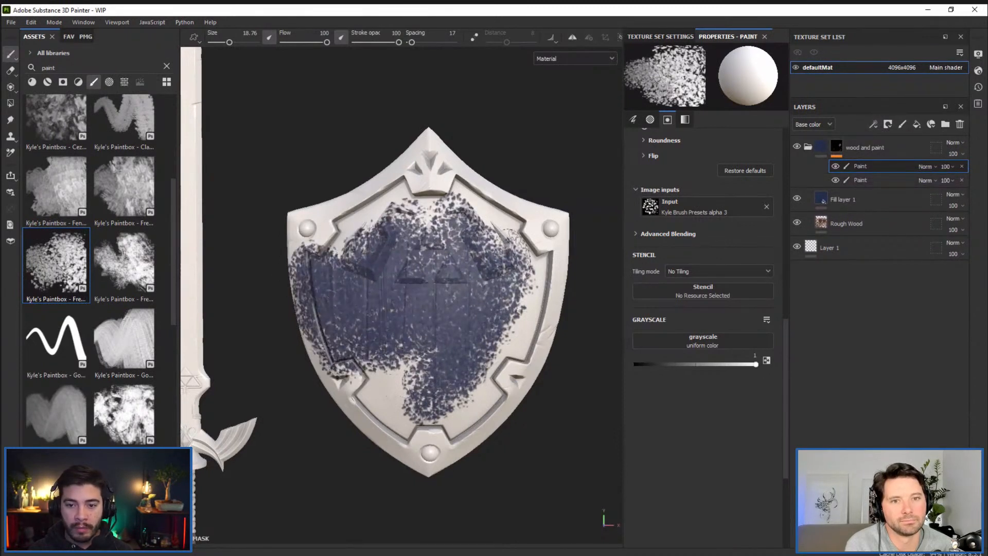
click(949, 165)
mouse_move(959, 180)
mouse_down()
mouse_move(950, 180)
mouse_move(981, 185)
mouse_up()
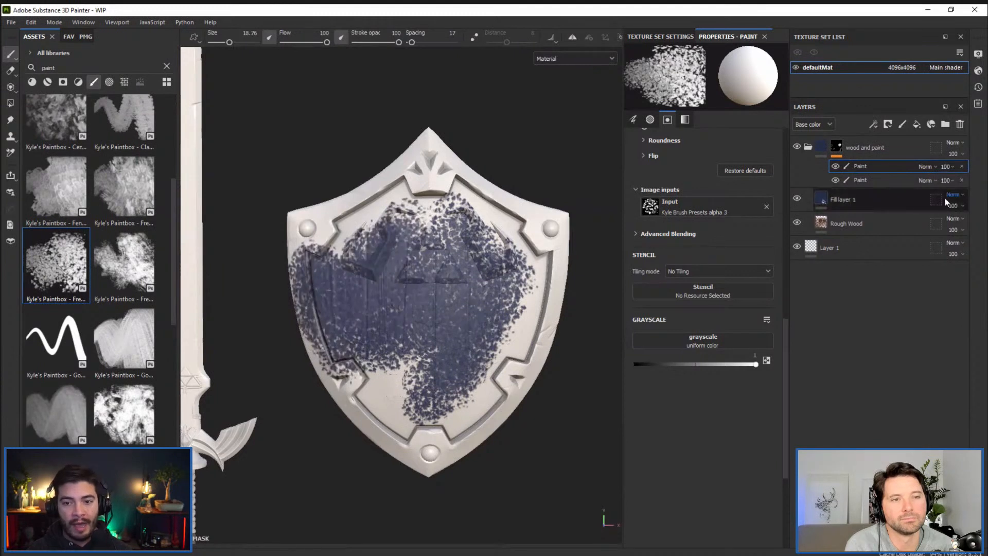
Delete both Paint effects from the folder mask and add a new empty Paint effect
click(962, 166)
click(961, 166)
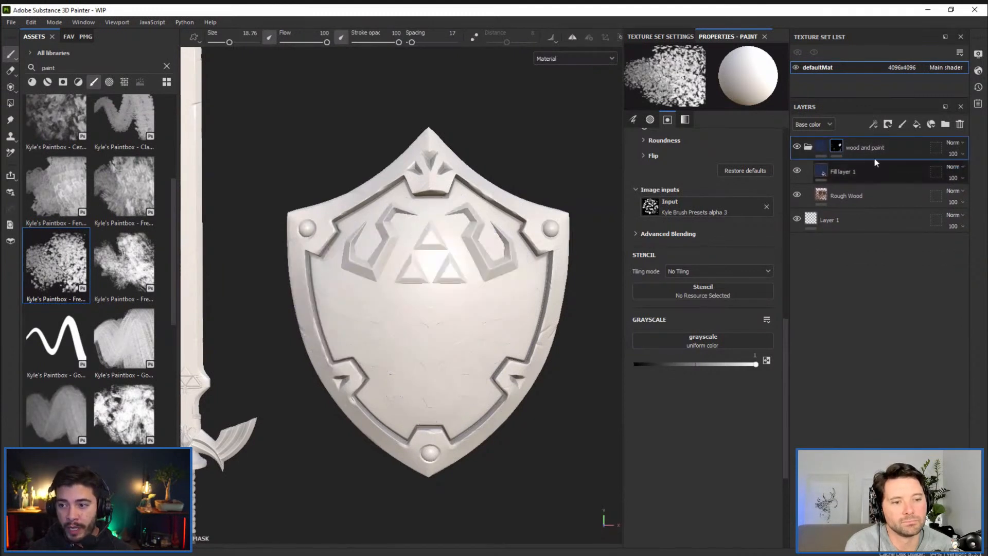
click(873, 124)
click(876, 150)
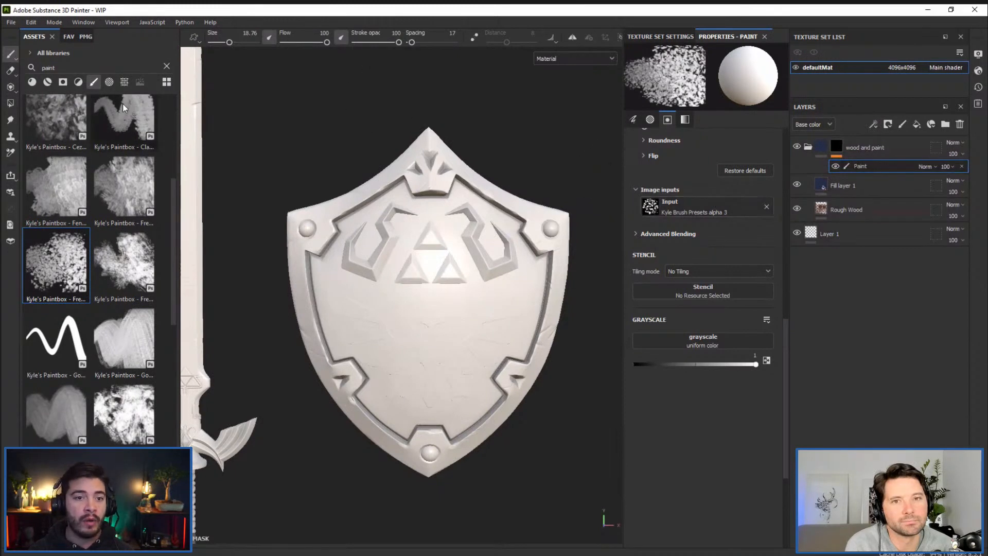
Activate Polygon Fill, display only the 2D UV view, and fill one face in the centre of the shield's front panel island
click(11, 105)
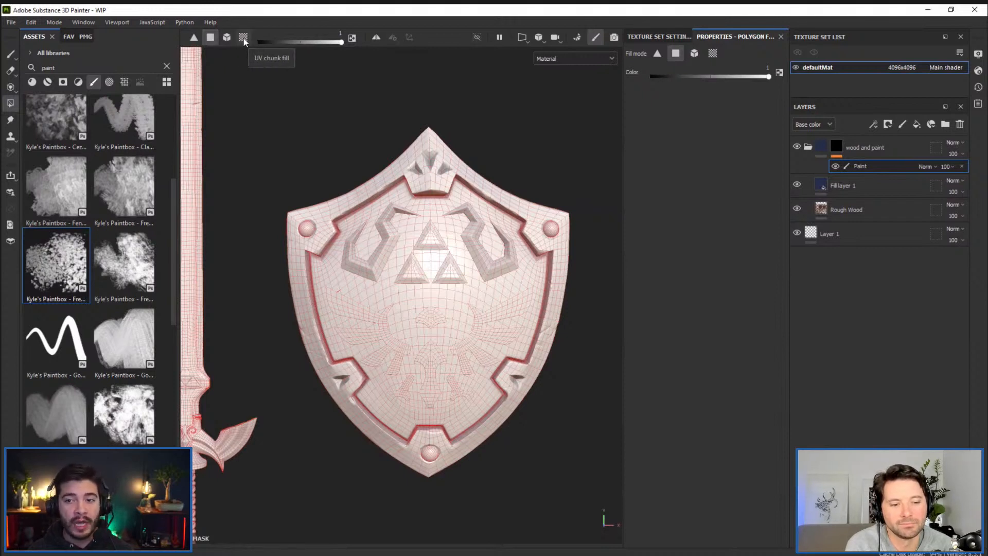
click(664, 36)
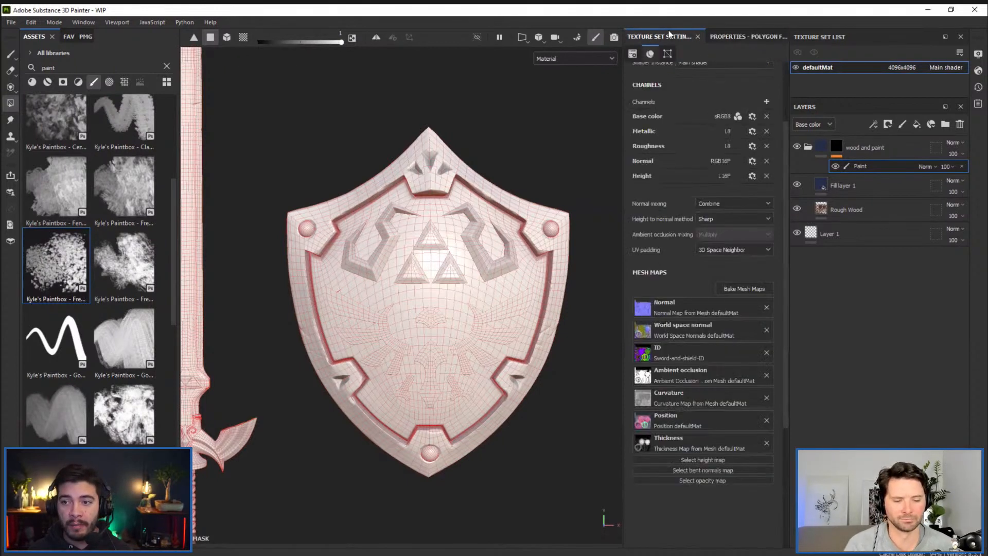
click(756, 37)
click(524, 37)
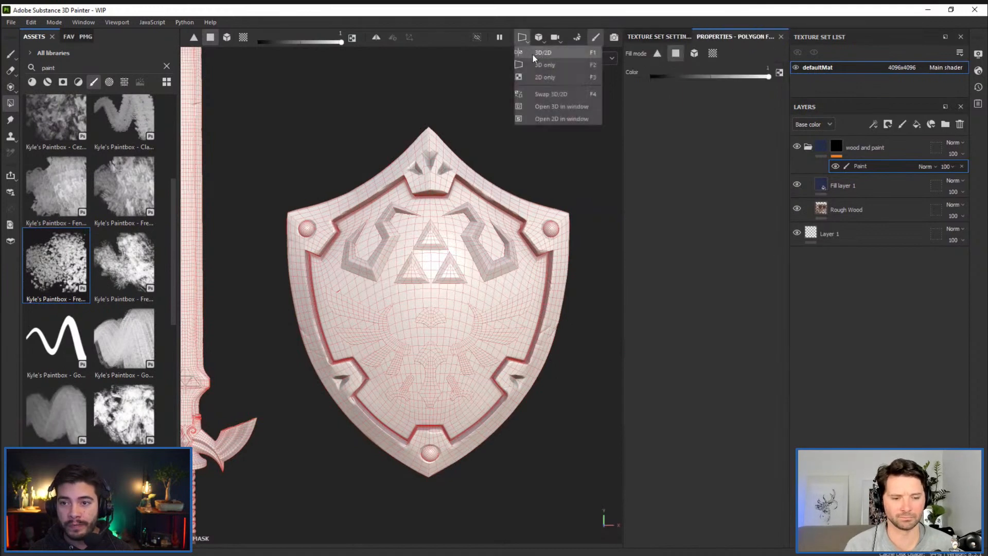
click(548, 77)
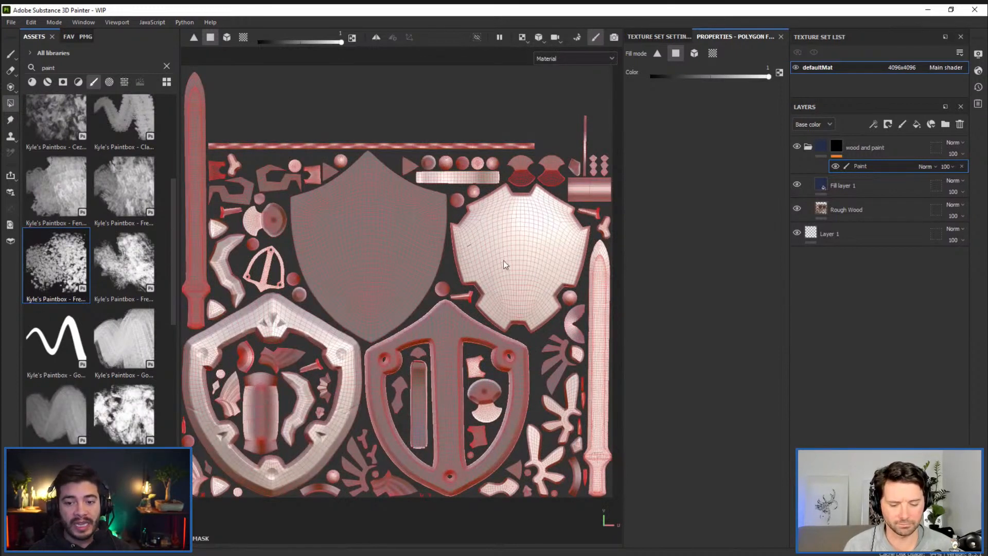
click(522, 237)
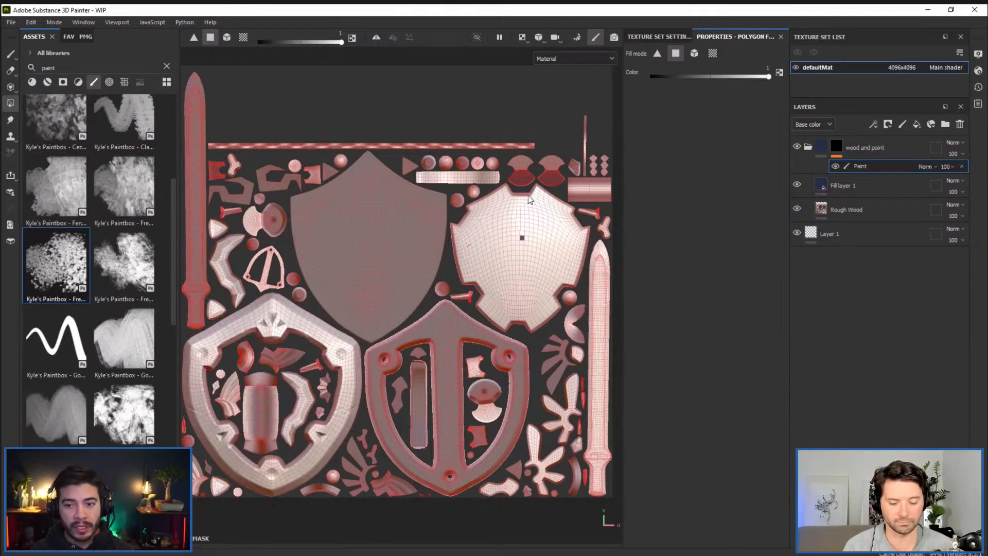
Fill the entire UV island of the shield's front panel in the folder mask using the UV chunk fill mode
scroll(569, 214, up, 5)
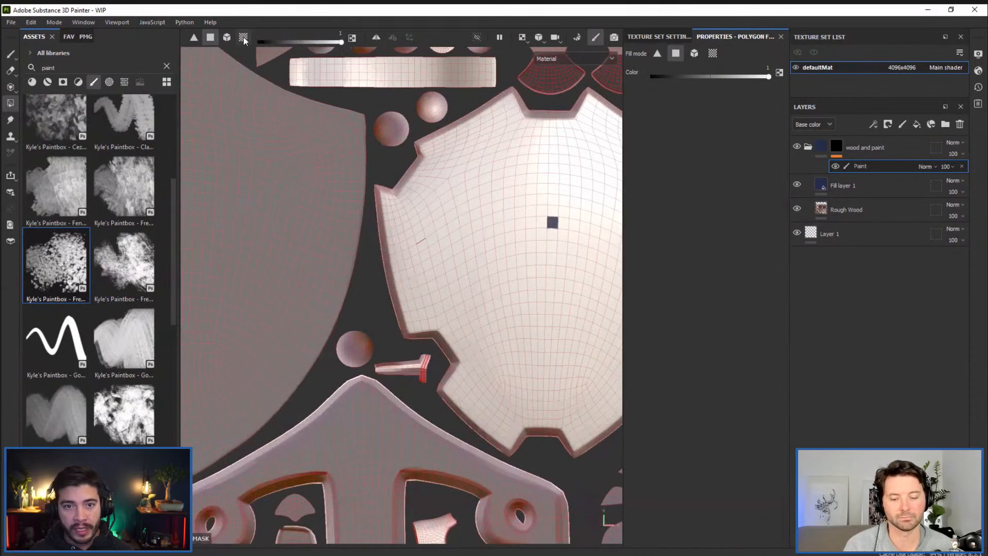
click(244, 38)
click(505, 231)
scroll(494, 242, down, 5)
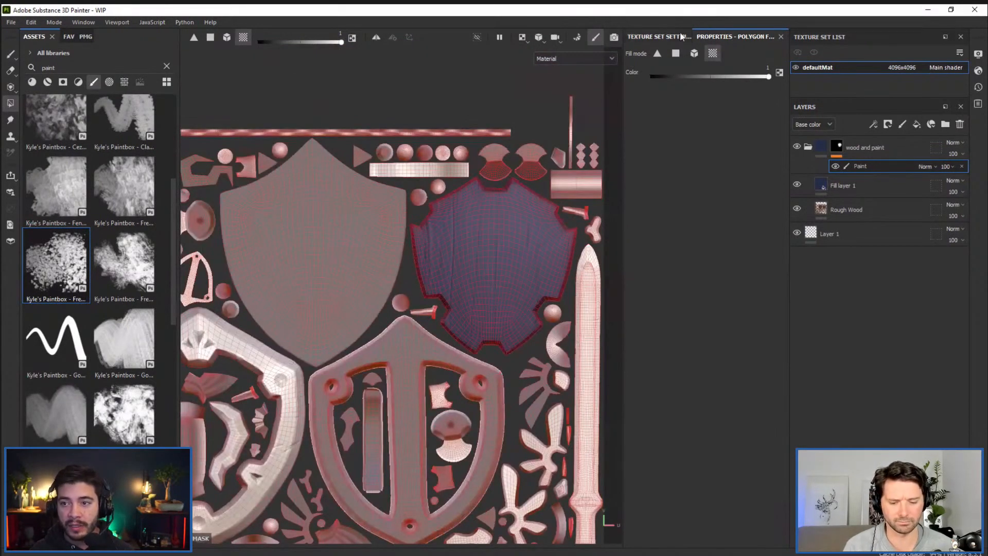
Display only the 3D view, with the front of the shield facing the camera
key(f)
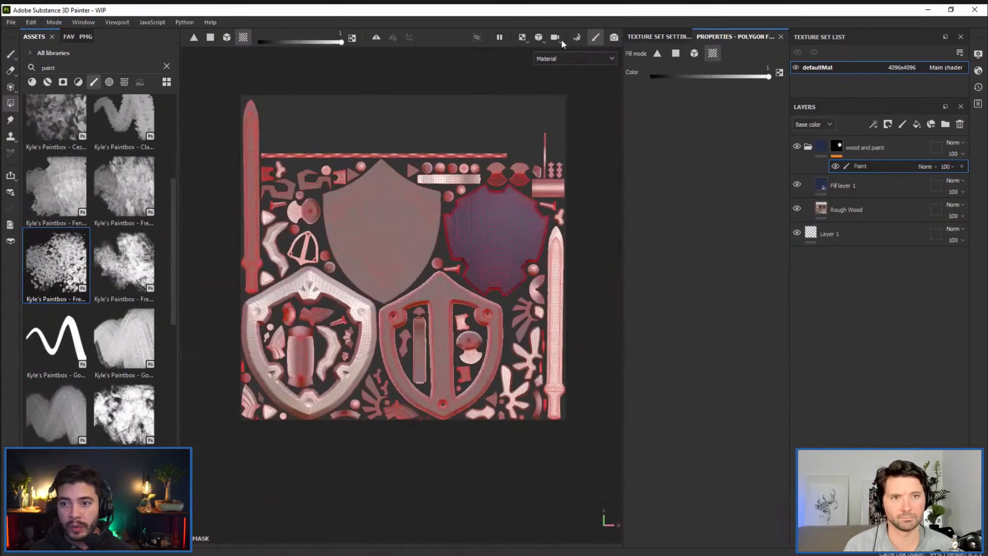
click(521, 38)
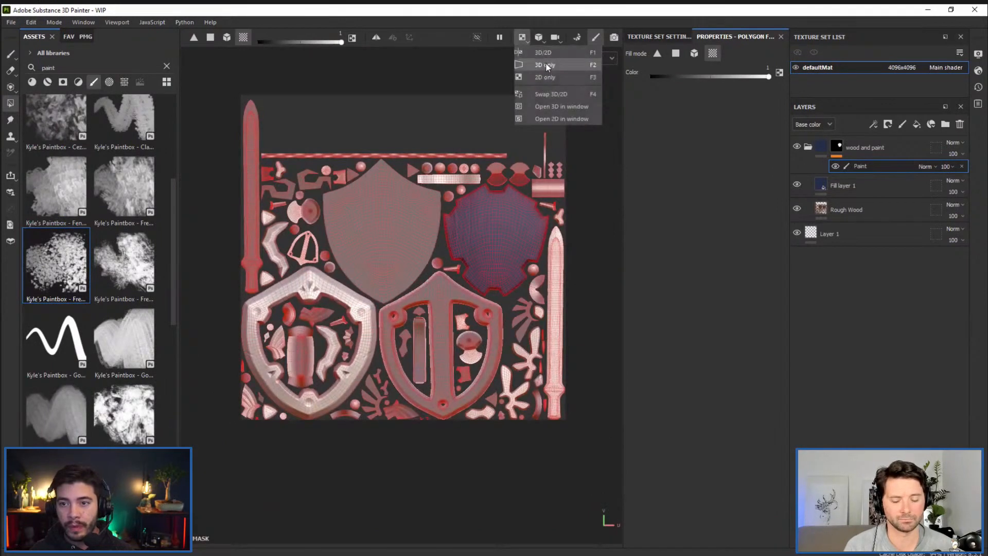
click(545, 65)
alt+drag(397, 234, 420, 222)
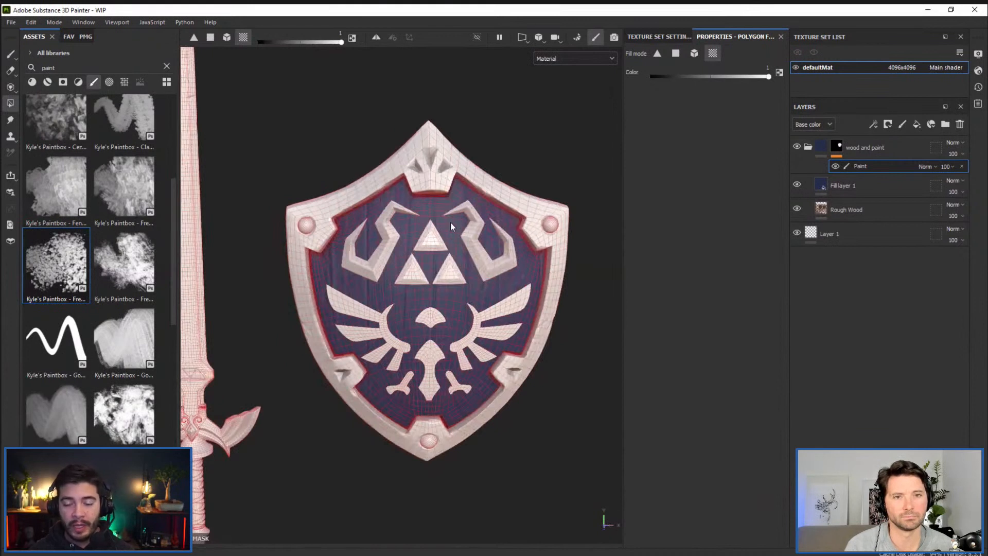
Delete the Paint effect from the wood and paint folder's mask and switch to the Paint tool
click(962, 167)
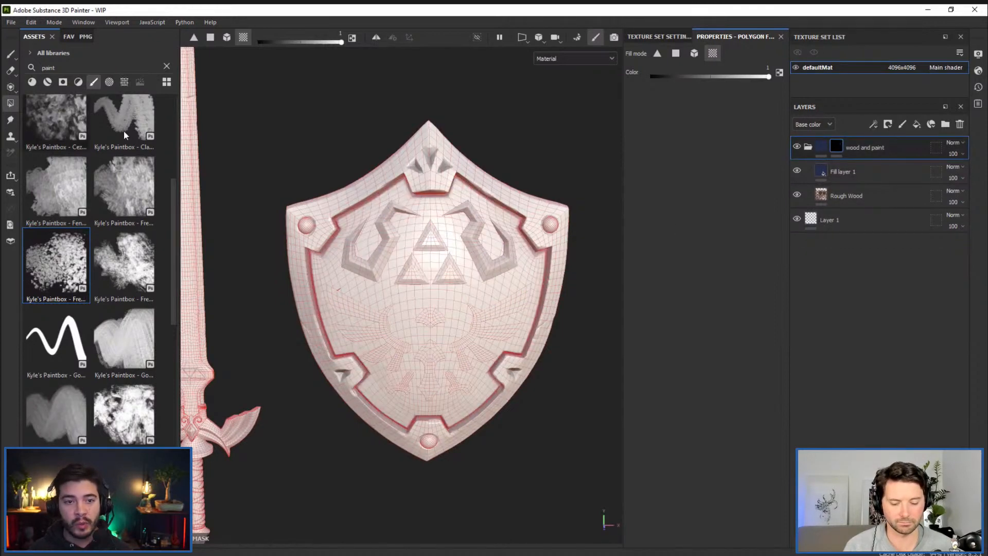
click(11, 54)
mouse_move(556, 180)
alt+mouse_down()
mouse_move(536, 149)
mouse_move(573, 171)
alt+mouse_up()
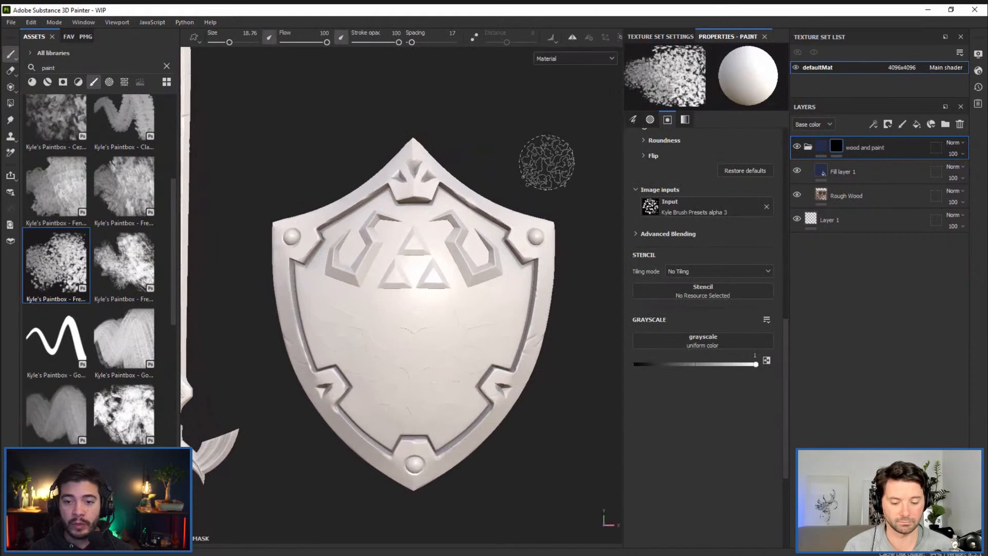
Add a Color Selection effect to the folder mask and pick the green ID colour of the shield's front panel
click(658, 36)
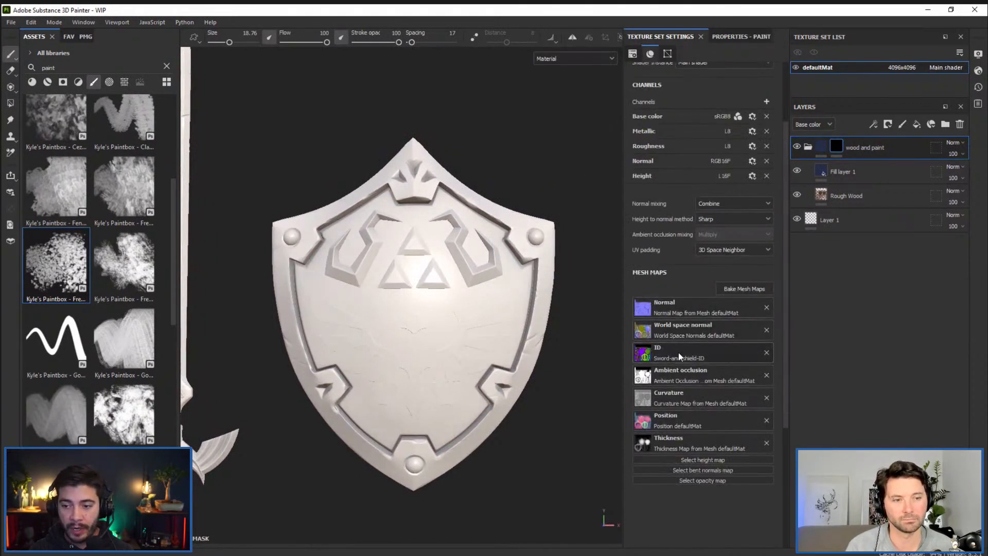
click(731, 34)
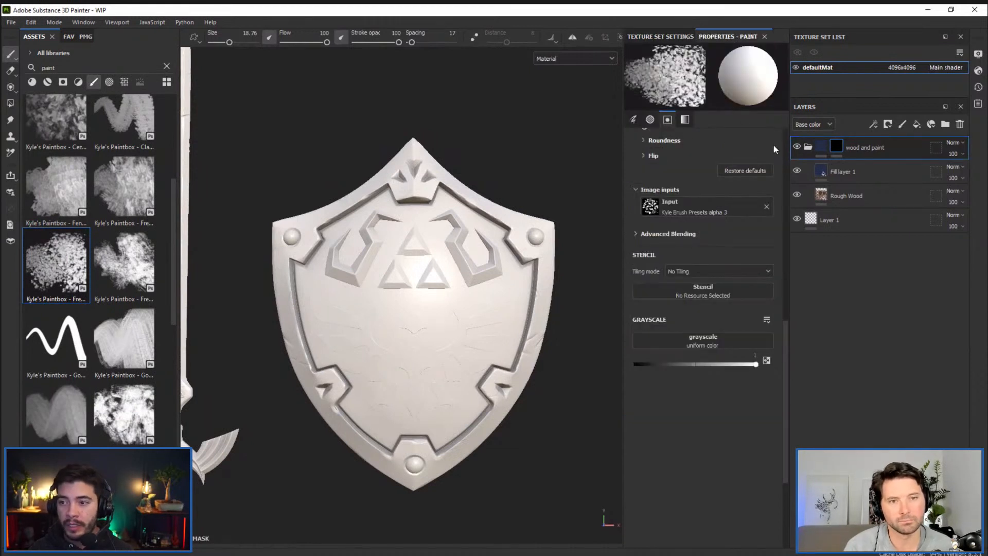
click(871, 126)
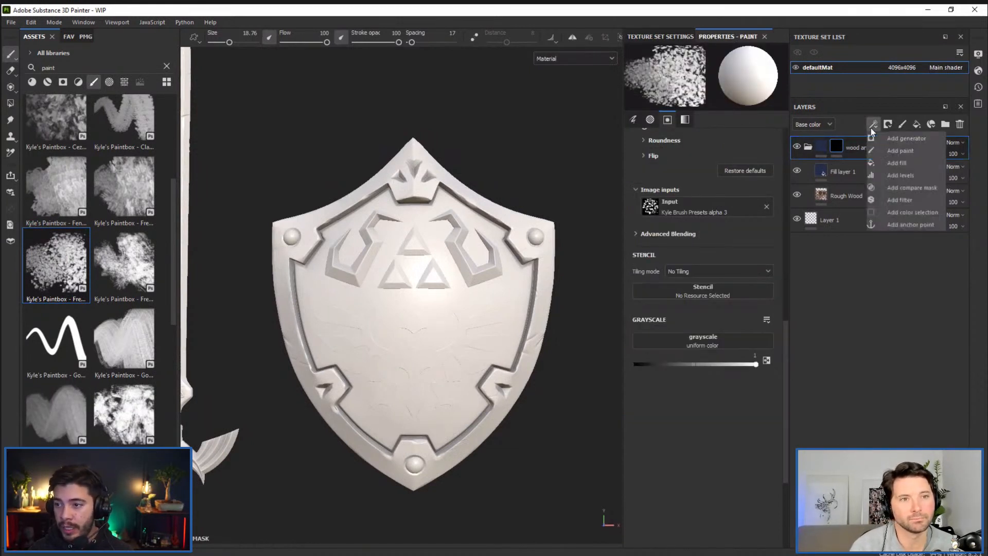
click(910, 212)
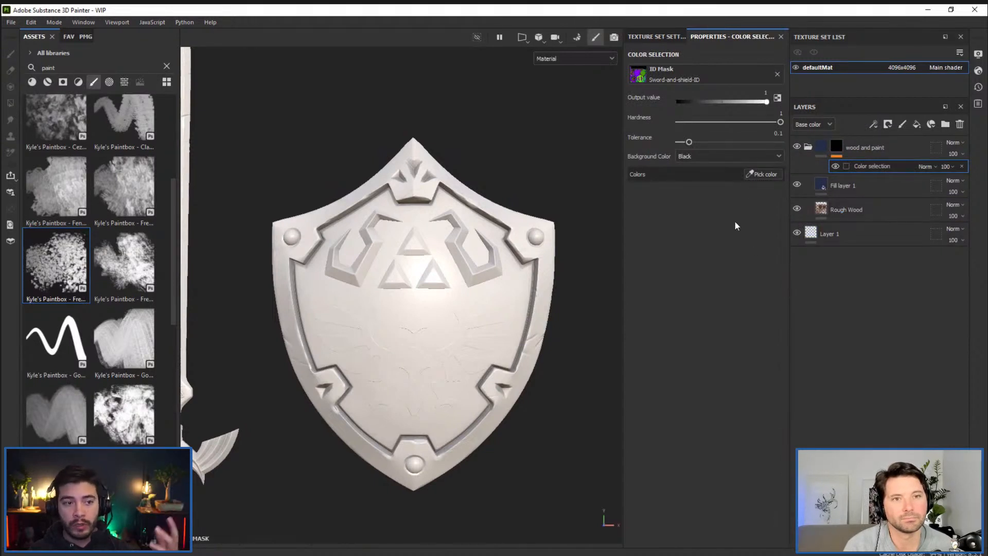
click(765, 174)
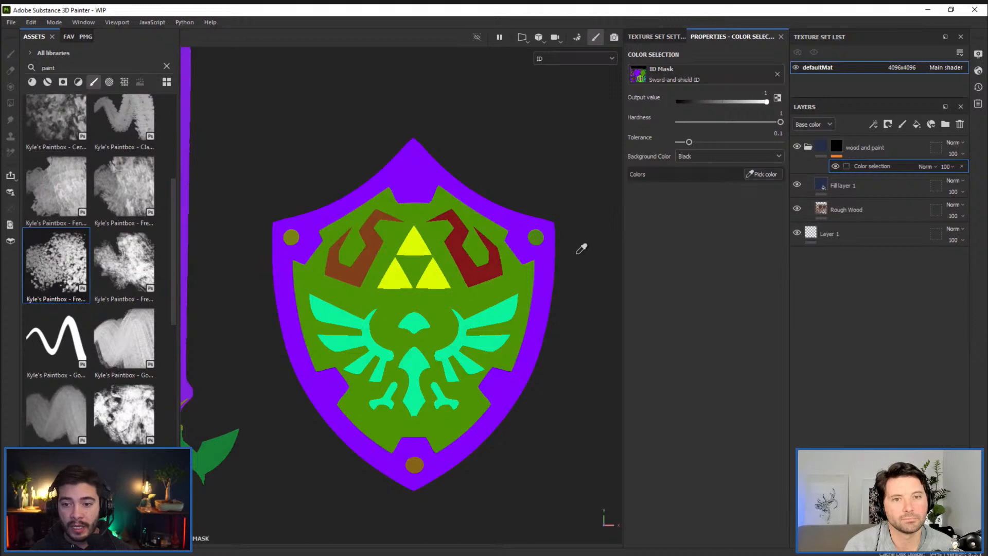
click(519, 281)
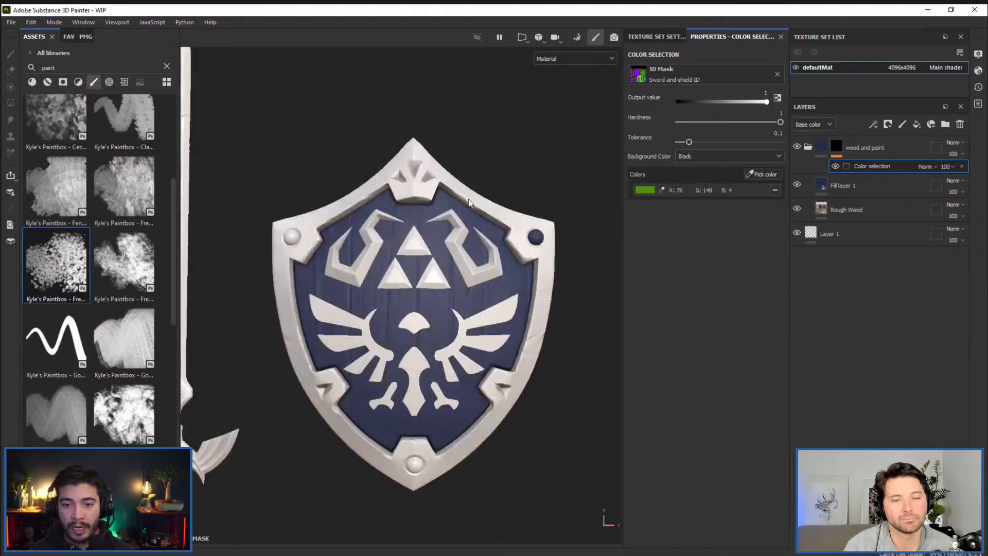
Add a Paint effect above the Color Selection in the folder mask and activate Polygon Fill
scroll(444, 258, up, 5)
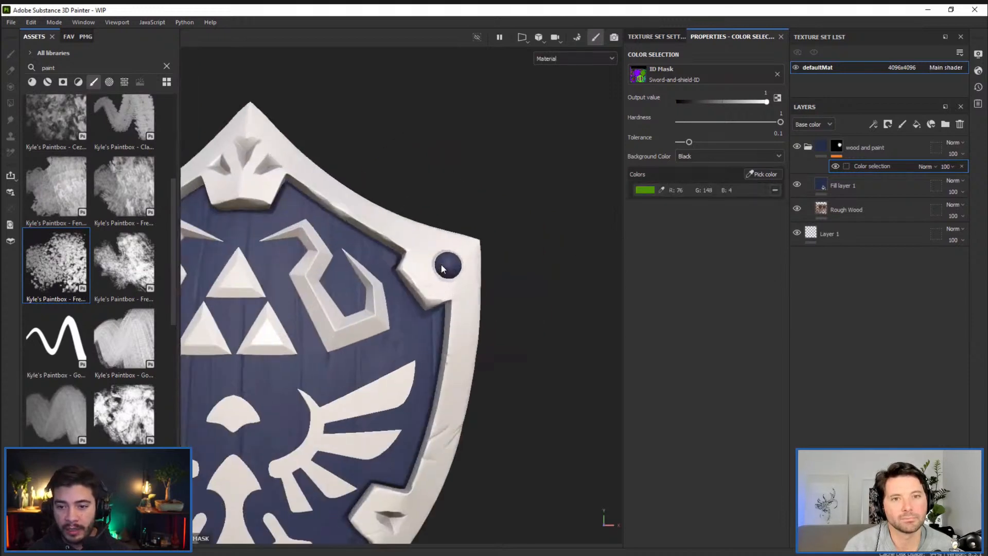
scroll(362, 332, down, 5)
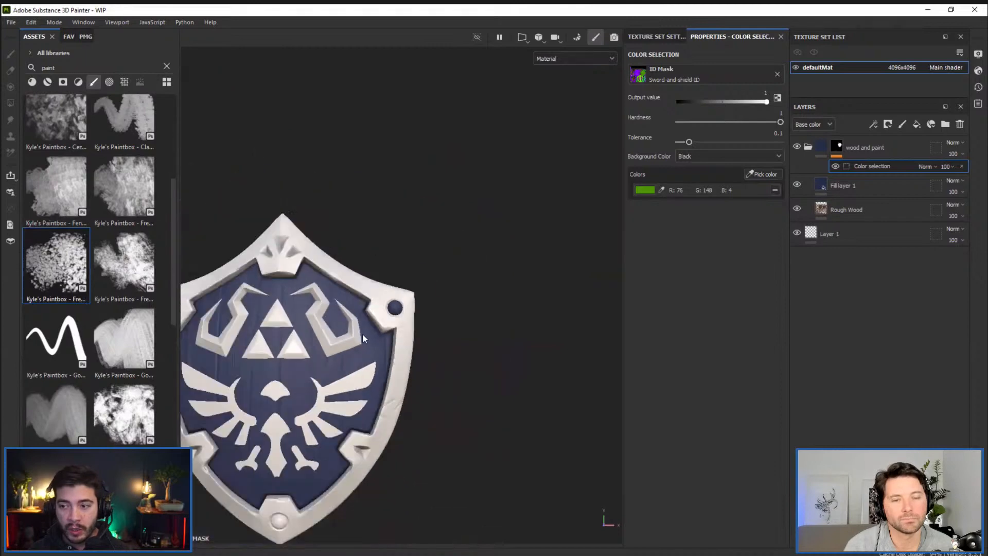
click(874, 123)
click(891, 150)
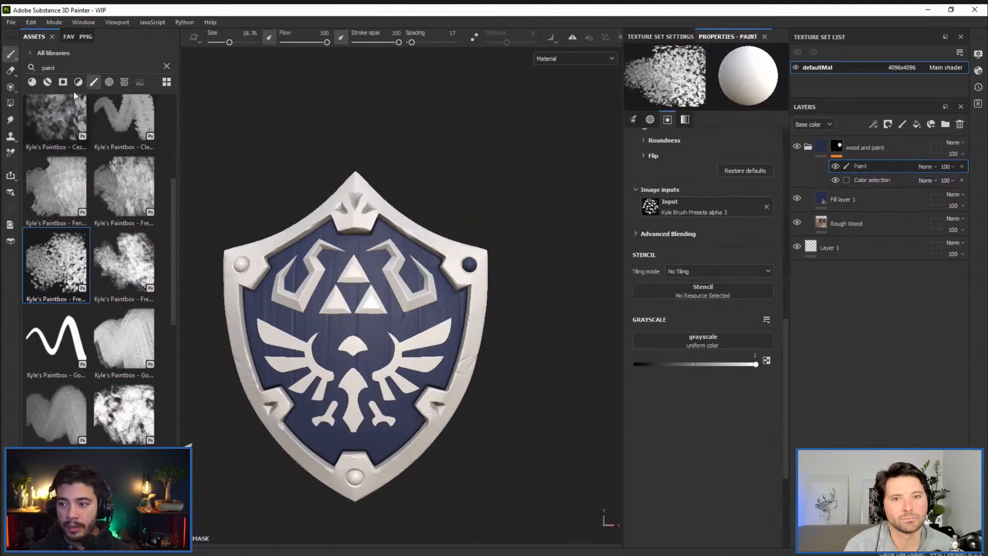
click(12, 105)
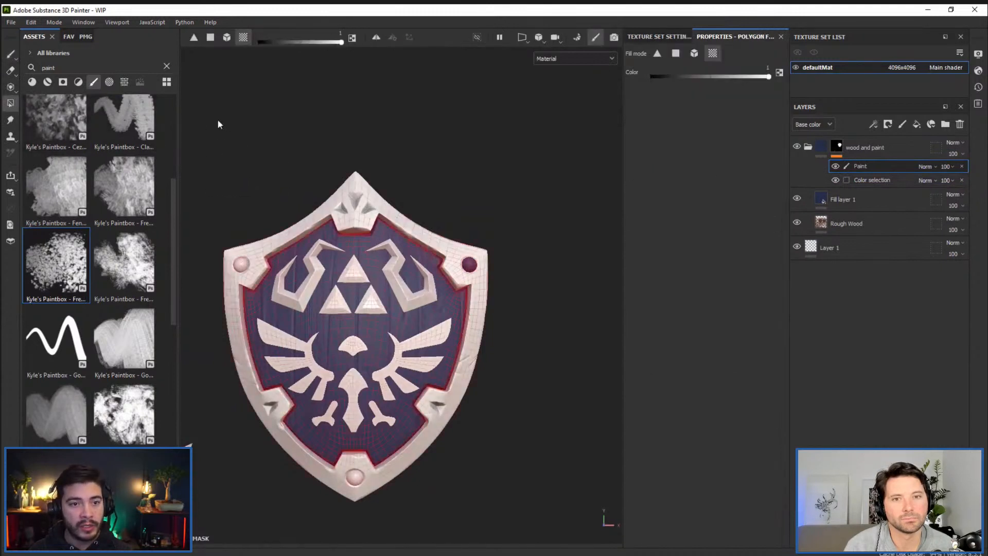
Remove the shield's blue upper-right rivet from the mask with a polygon fill colour of 0, and return to the Paint tool
drag(450, 222, 479, 258)
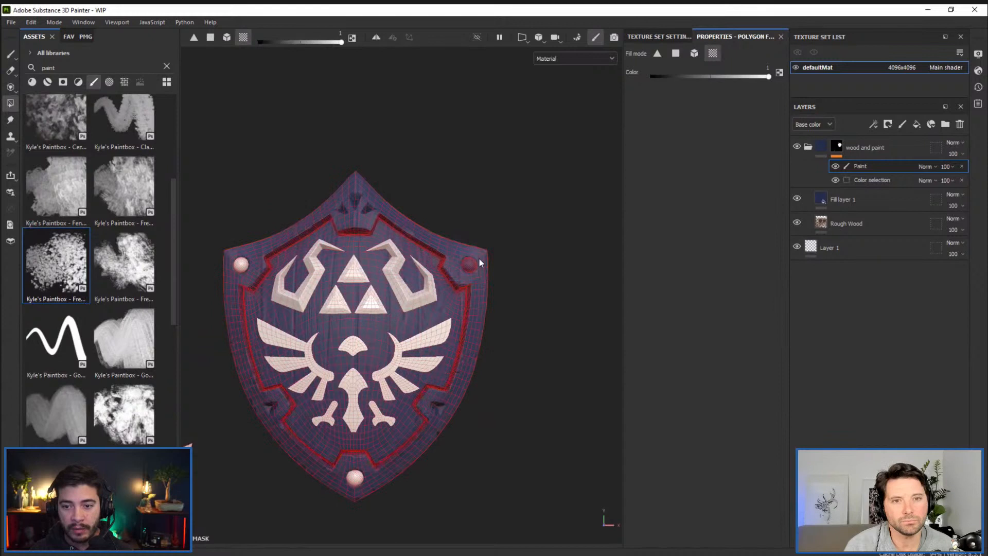
drag(739, 72, 654, 76)
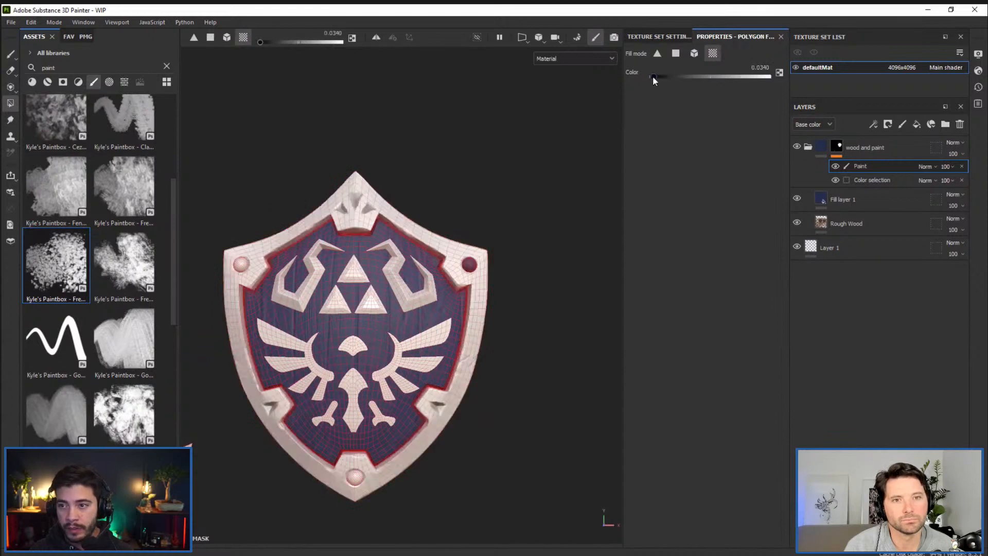
drag(527, 202, 466, 265)
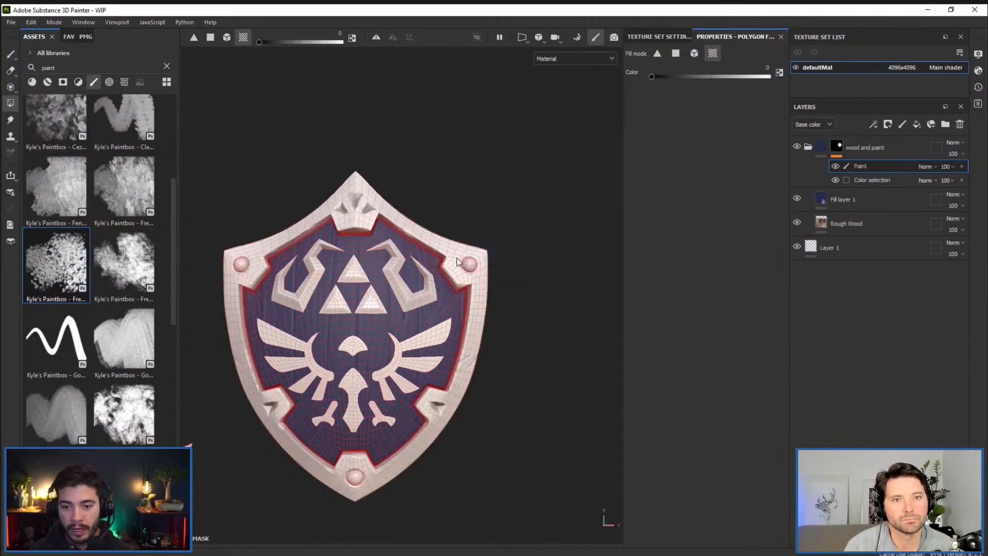
alt+middle_drag(454, 253, 499, 226)
alt+right_drag(499, 226, 348, 326)
alt+middle_drag(349, 326, 358, 341)
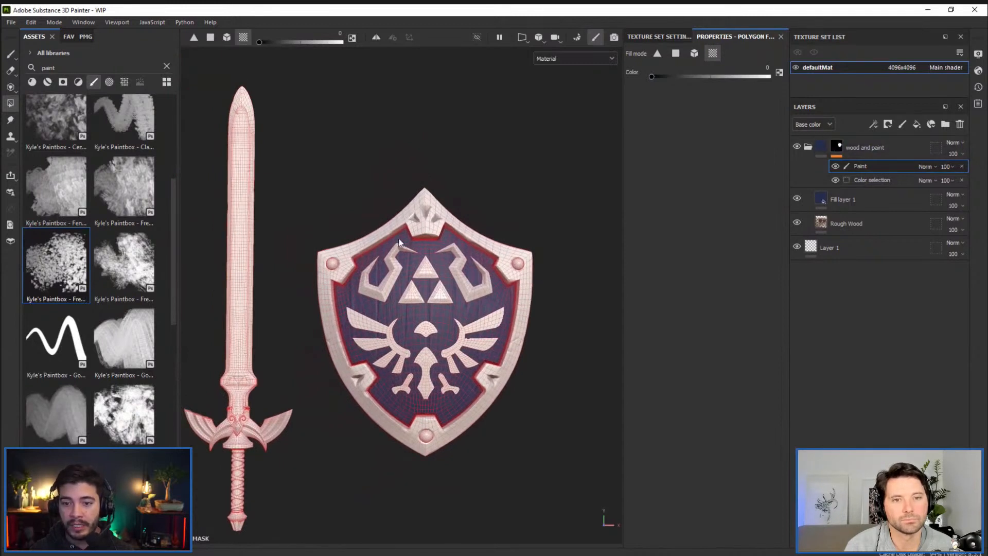
click(10, 55)
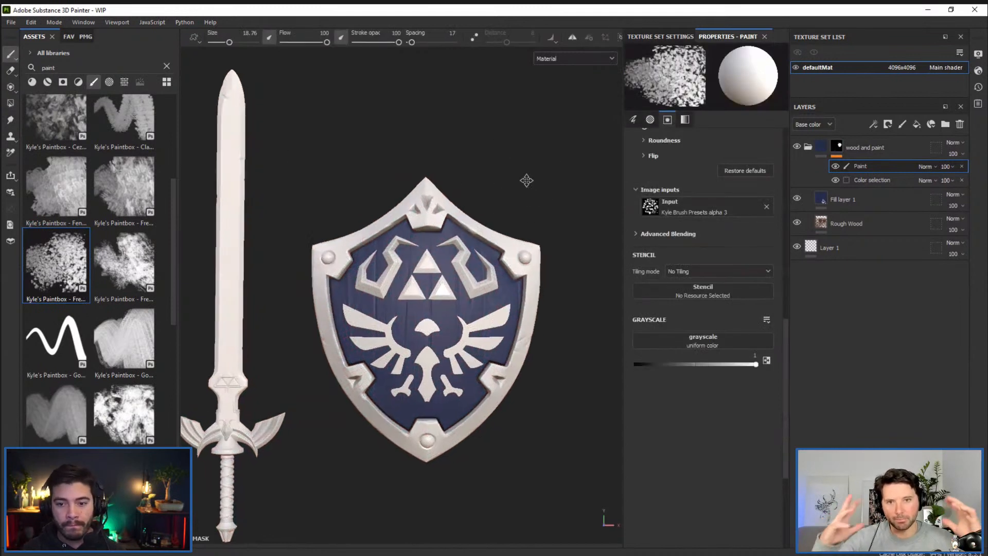
alt+middle_drag(527, 180, 518, 173)
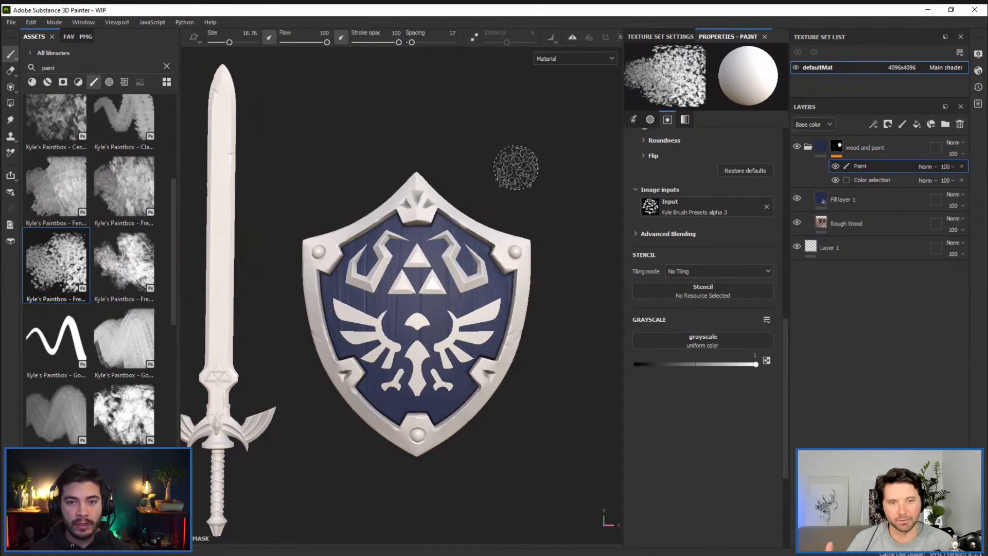
alt+middle_drag(538, 168, 534, 161)
alt+drag(540, 169, 541, 174)
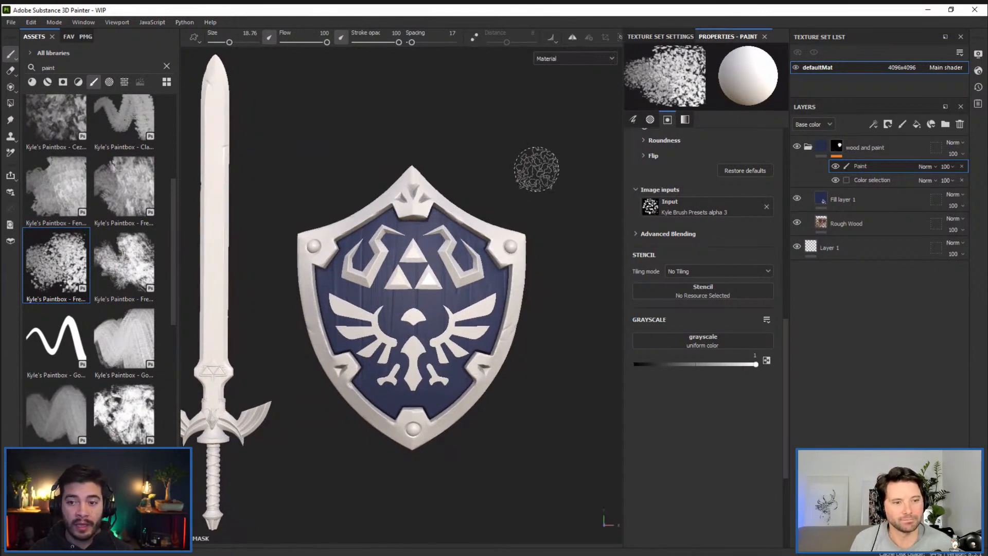
Examine the ID map on the front and back of the sword and shield, and return to the Material display
click(567, 60)
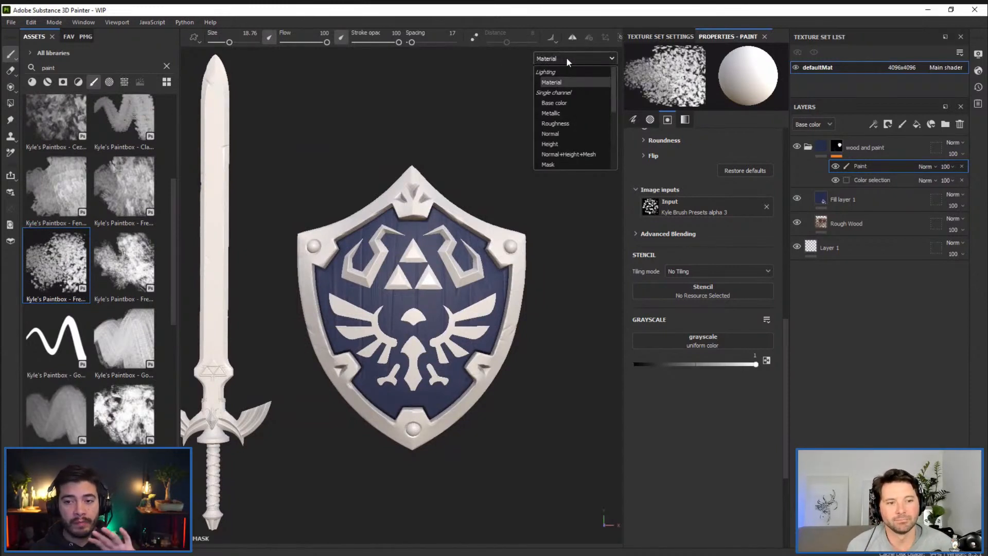
scroll(578, 86, down, 3)
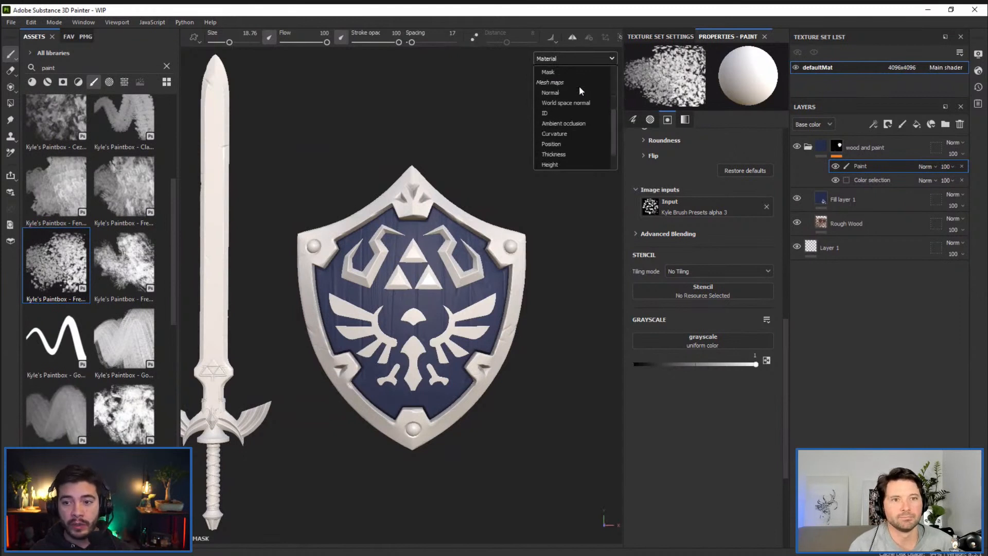
click(564, 113)
alt+drag(503, 176, 485, 213)
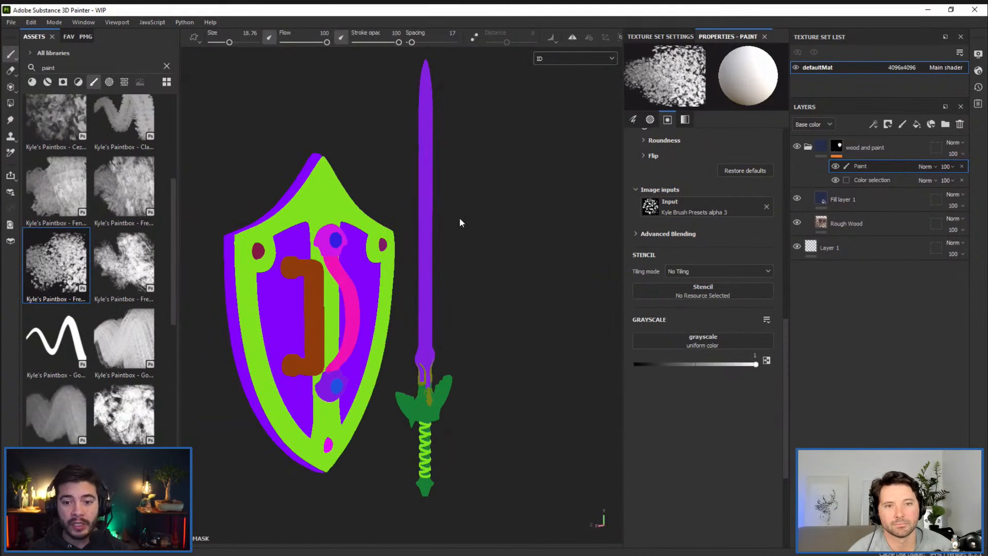
alt+drag(535, 149, 720, 150)
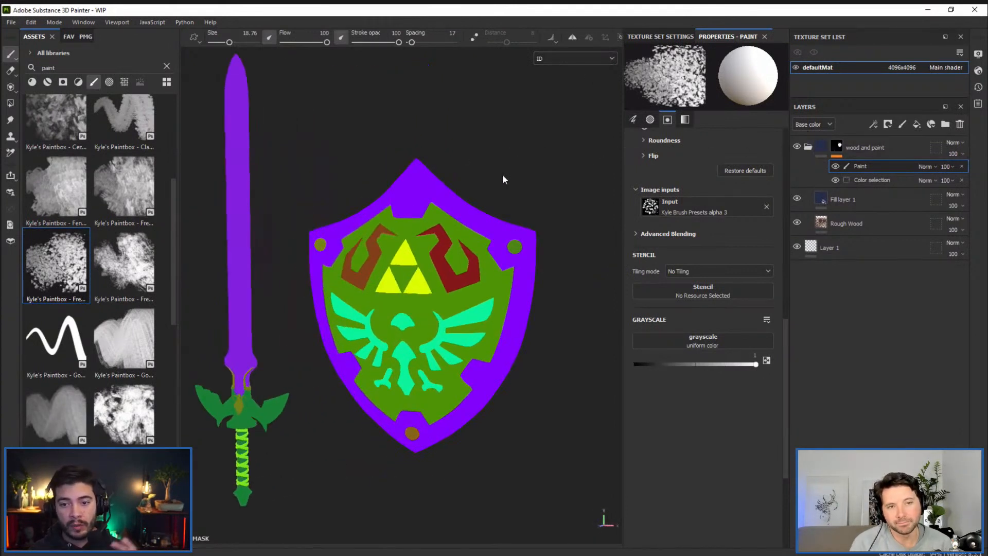
key(m)
mouse_move(483, 153)
alt+mouse_down()
mouse_move(525, 145)
mouse_move(529, 154)
mouse_move(503, 206)
alt+mouse_up()
scroll(502, 206, up, 5)
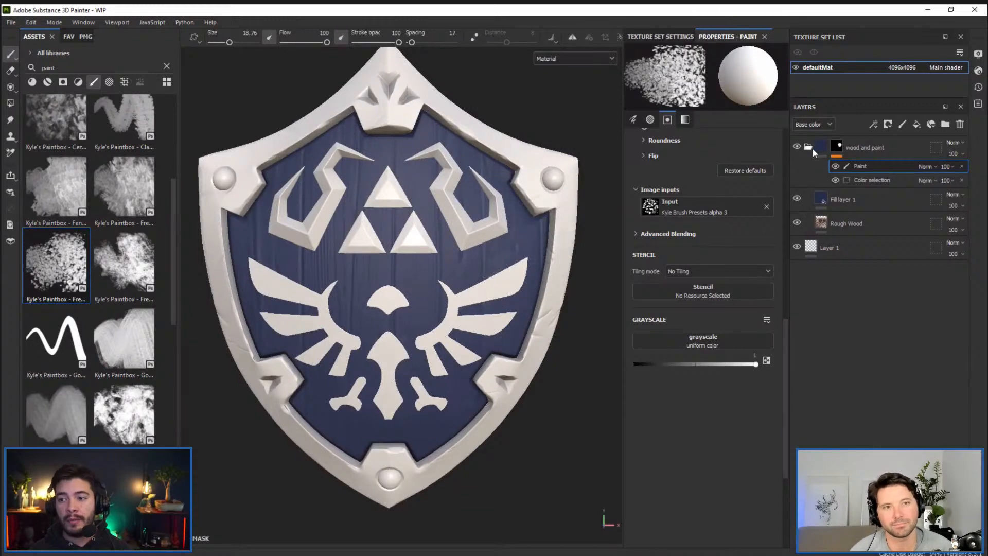
Select the blue Fill layer 1, browse the full list of smart masks, and check the texture set's baked mesh maps
click(846, 199)
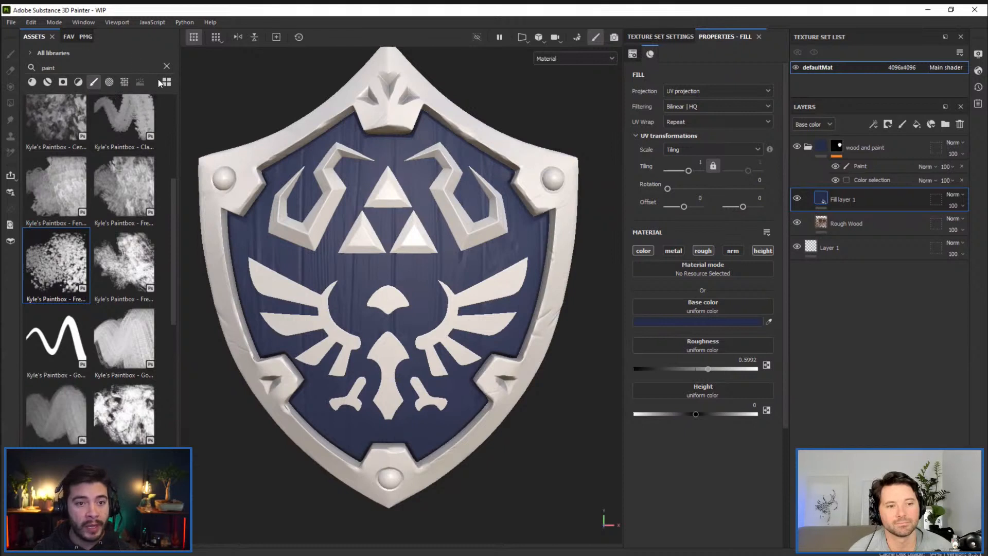
click(62, 83)
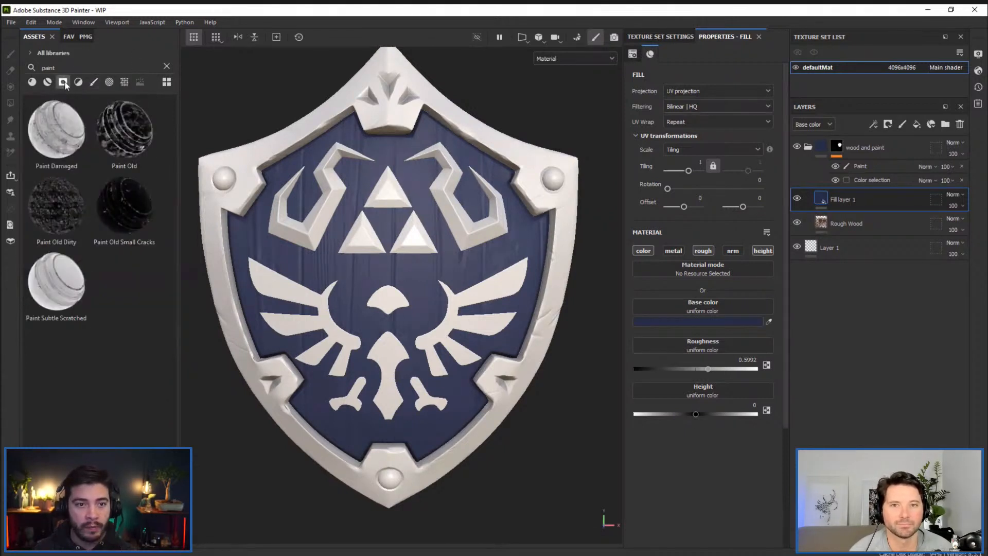
click(167, 66)
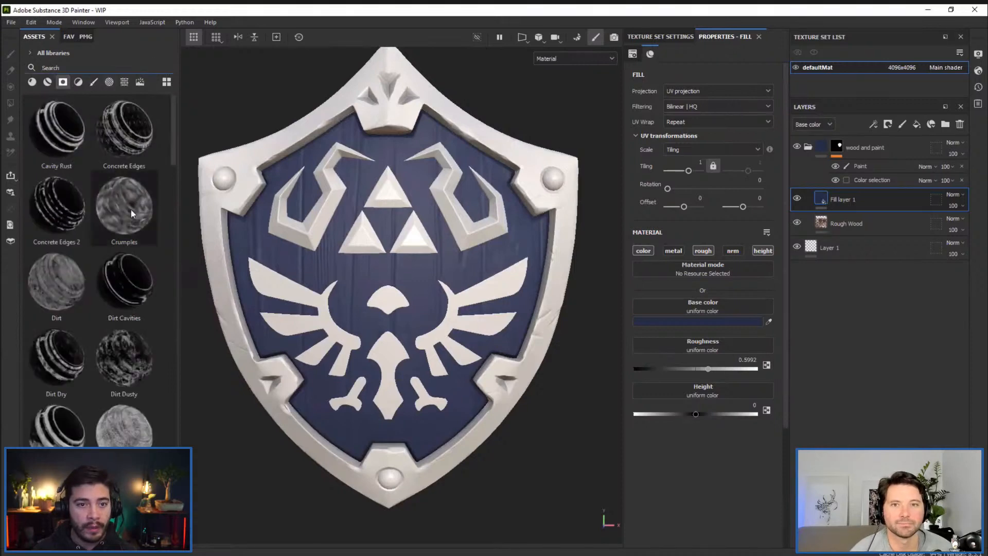
scroll(130, 208, down, 5)
scroll(103, 190, down, 3)
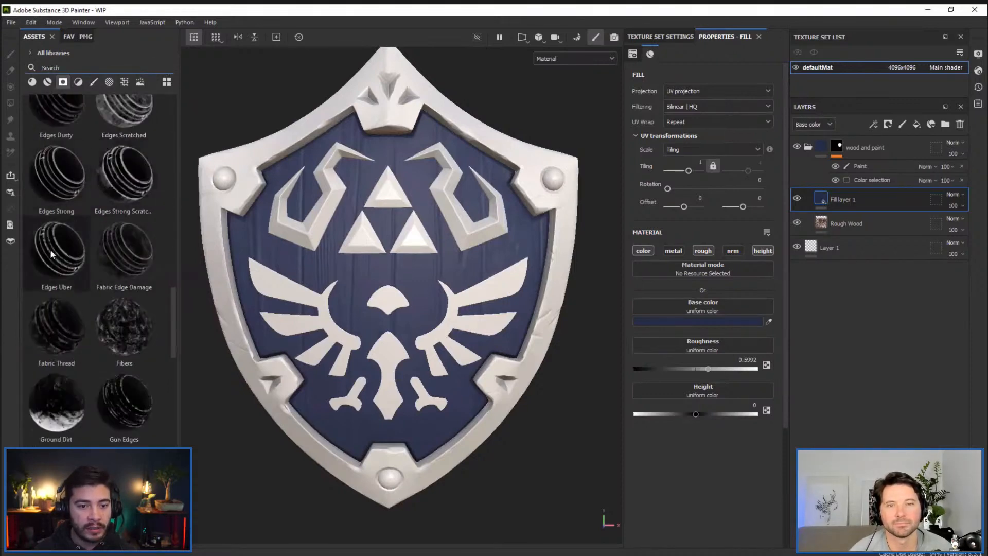
scroll(52, 251, up, 3)
scroll(60, 250, up, 3)
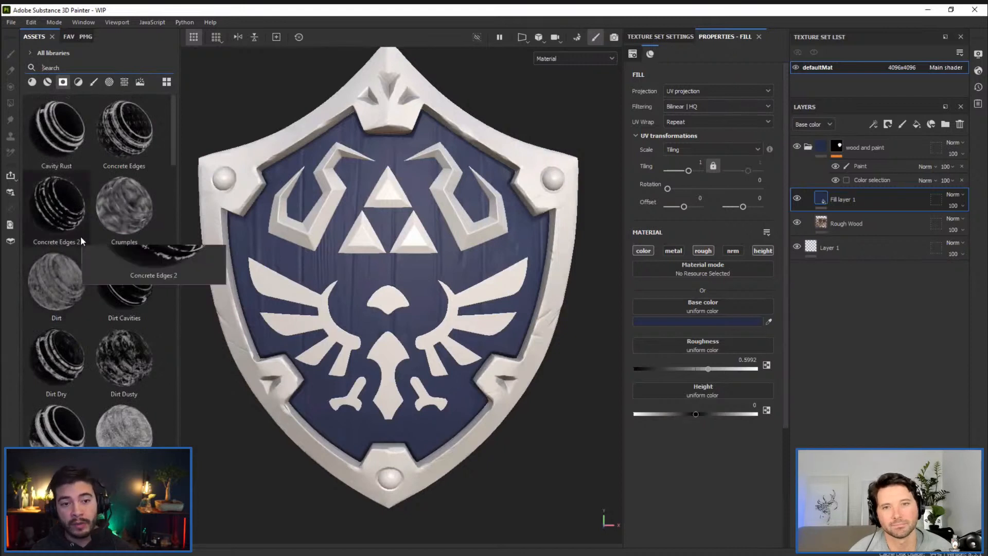
mouse_move(91, 264)
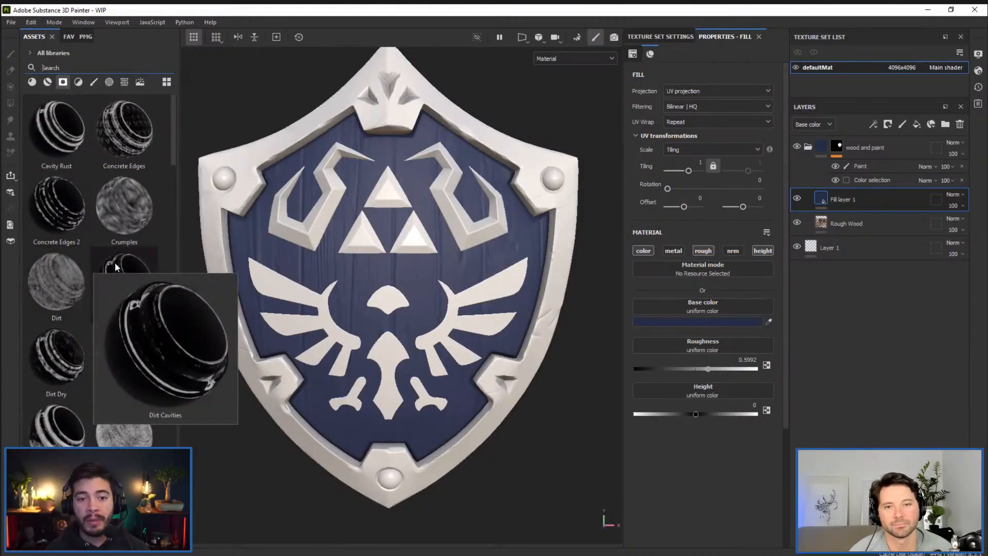
click(664, 37)
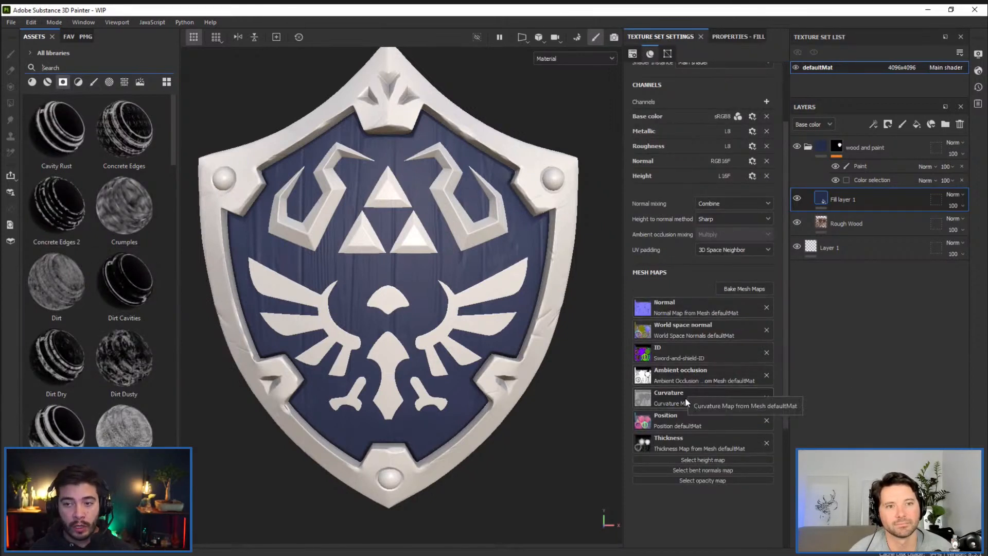
click(738, 37)
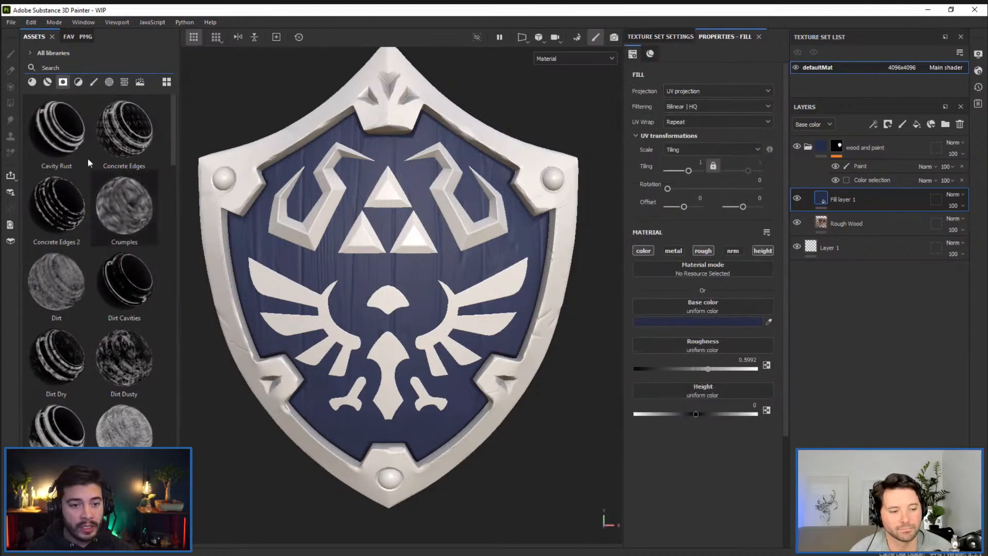
Search the smart masks for "edge" and look through the matching masks
text(wood)
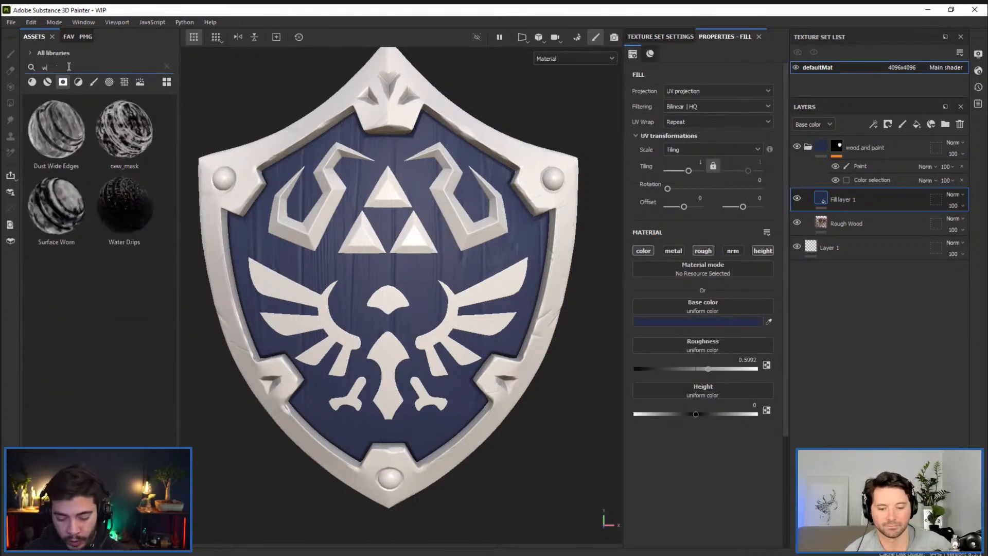
key(BackSpace)
key(BackSpace)
key(BackSpace)
key(BackSpace)
text(edge)
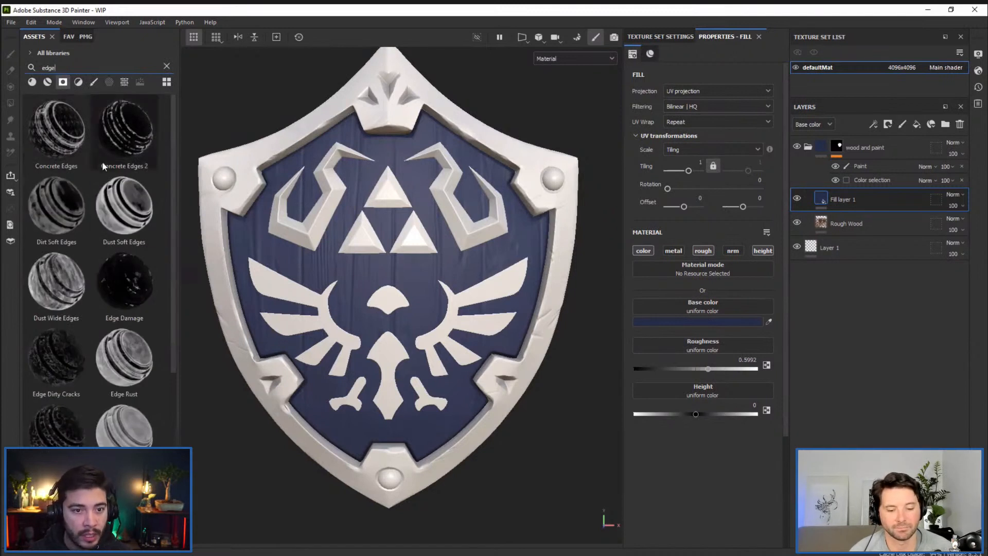
scroll(111, 178, down, 3)
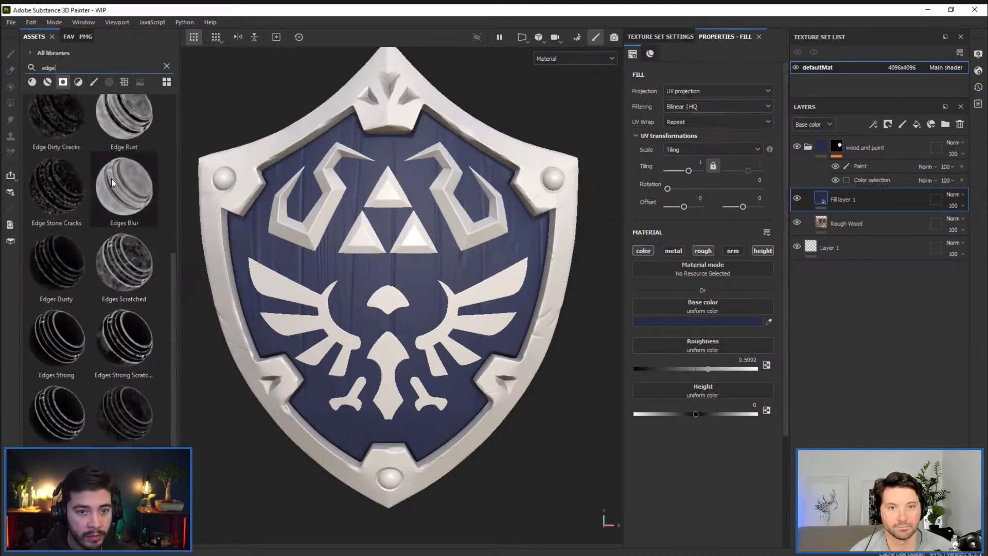
scroll(119, 205, up, 3)
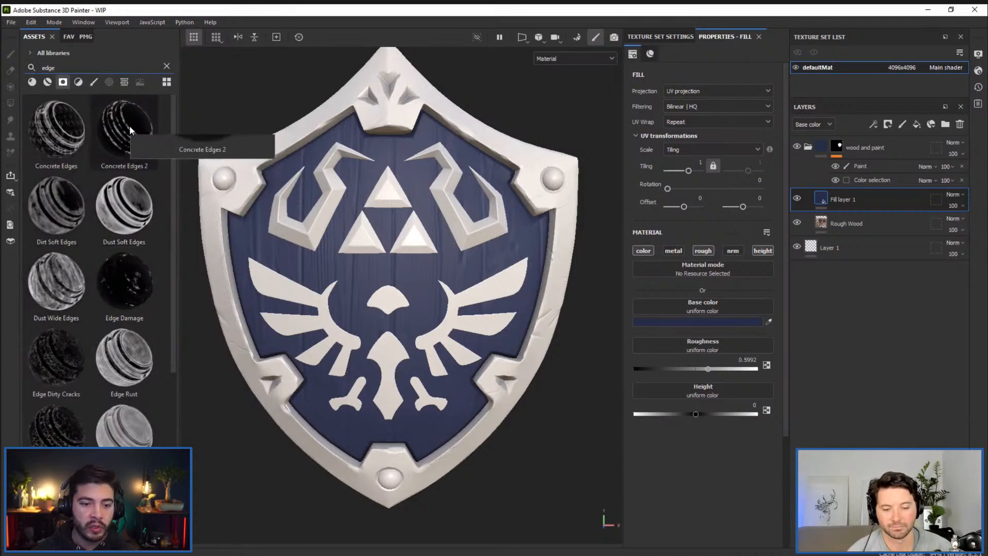
Try the Concrete Edges 2 smart mask on Fill layer 1 and turn on Global Invert in its Mask Editor
mouse_move(126, 144)
mouse_down()
mouse_move(173, 170)
mouse_move(841, 190)
mouse_move(853, 198)
mouse_up()
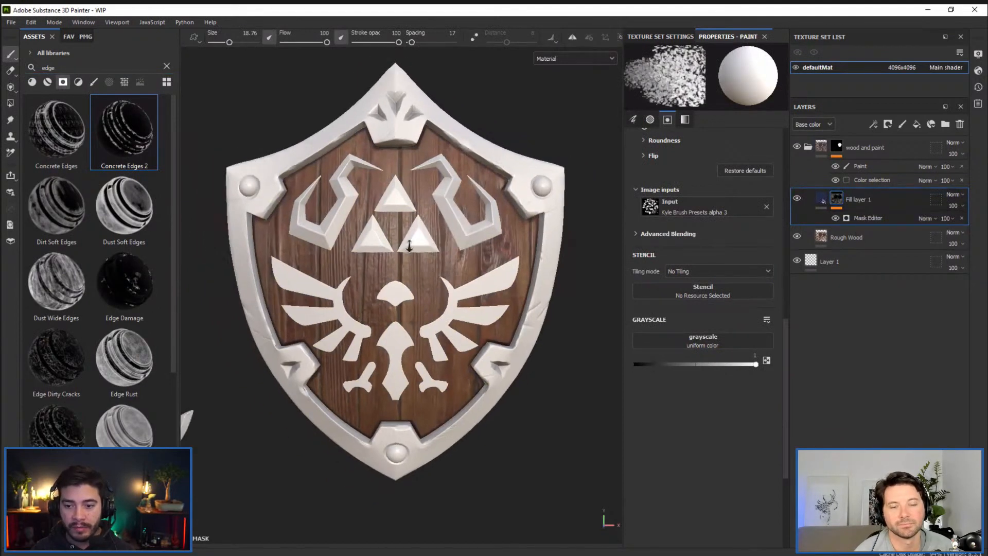
alt+right_drag(469, 380, 472, 404)
alt+drag(472, 404, 461, 405)
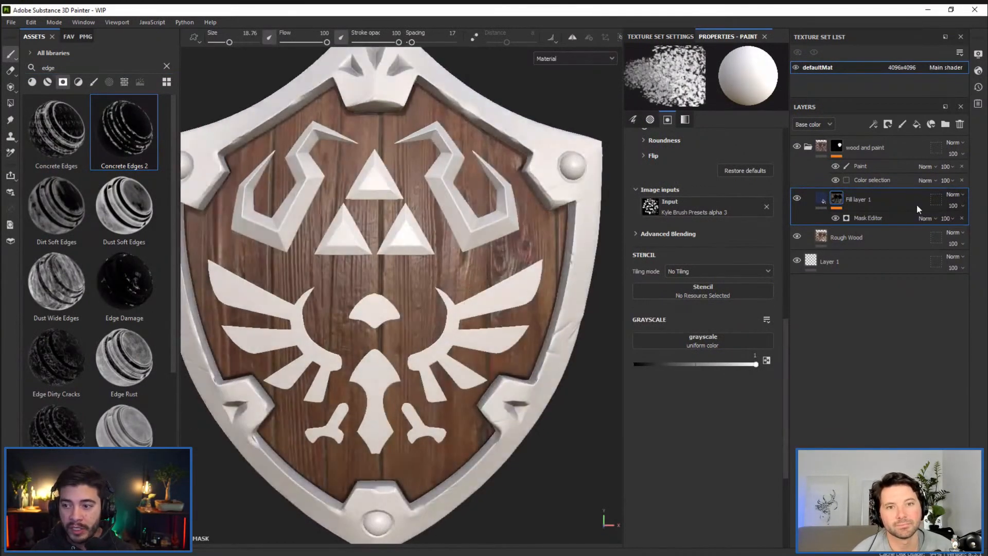
click(867, 218)
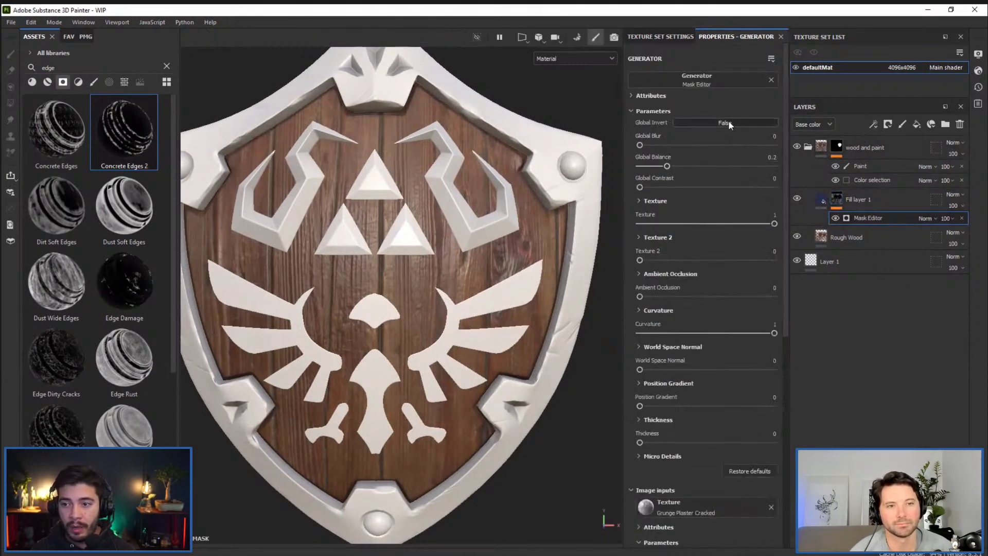
click(703, 123)
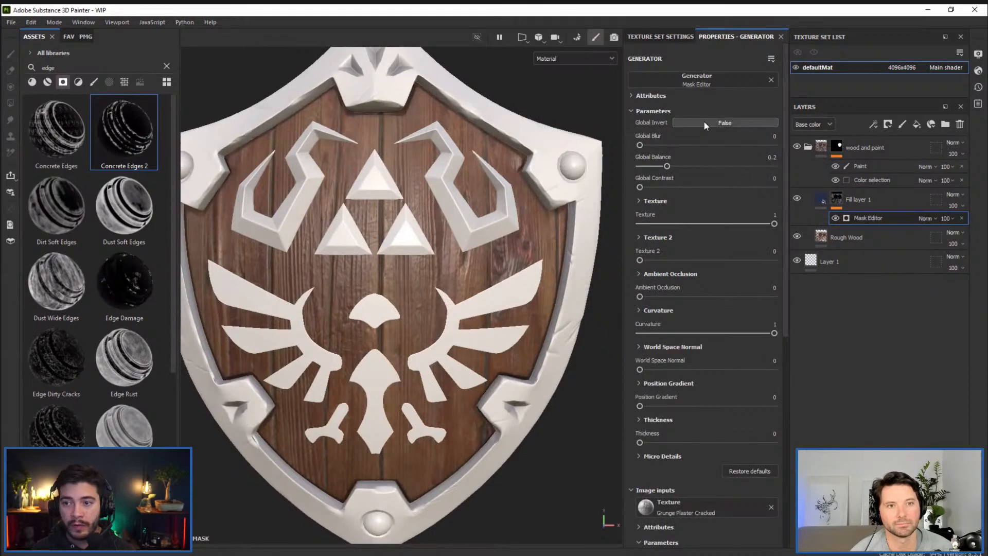
alt+middle_drag(356, 152, 364, 268)
alt+right_drag(364, 267, 424, 274)
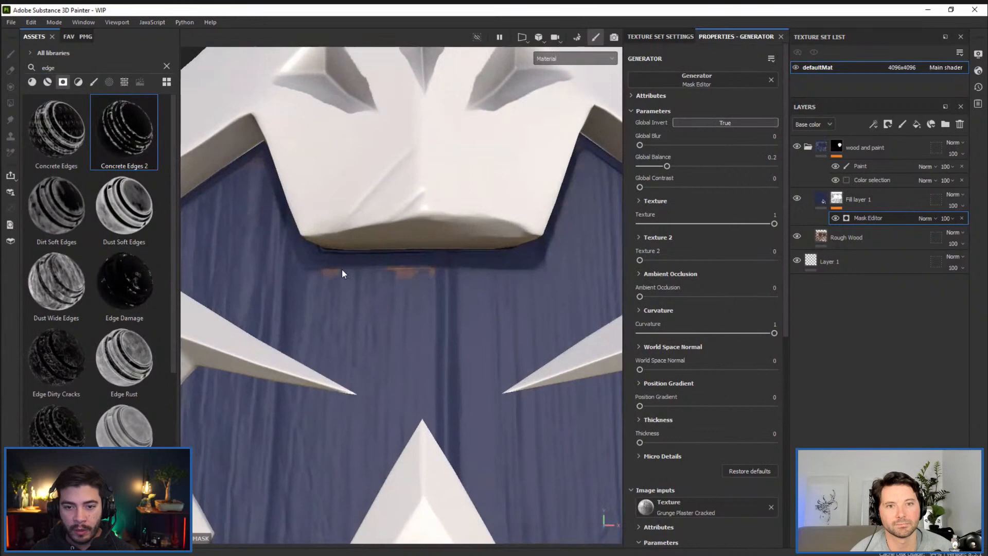
Set the Mask Editor's Global Balance to 0.65 and Global Contrast to 0.8
scroll(420, 285, down, 5)
alt+middle_drag(448, 293, 438, 198)
scroll(430, 279, down, 1)
alt+middle_drag(431, 280, 429, 218)
mouse_move(667, 167)
mouse_down()
mouse_move(751, 169)
mouse_move(697, 169)
mouse_move(711, 166)
mouse_up()
drag(640, 187, 728, 165)
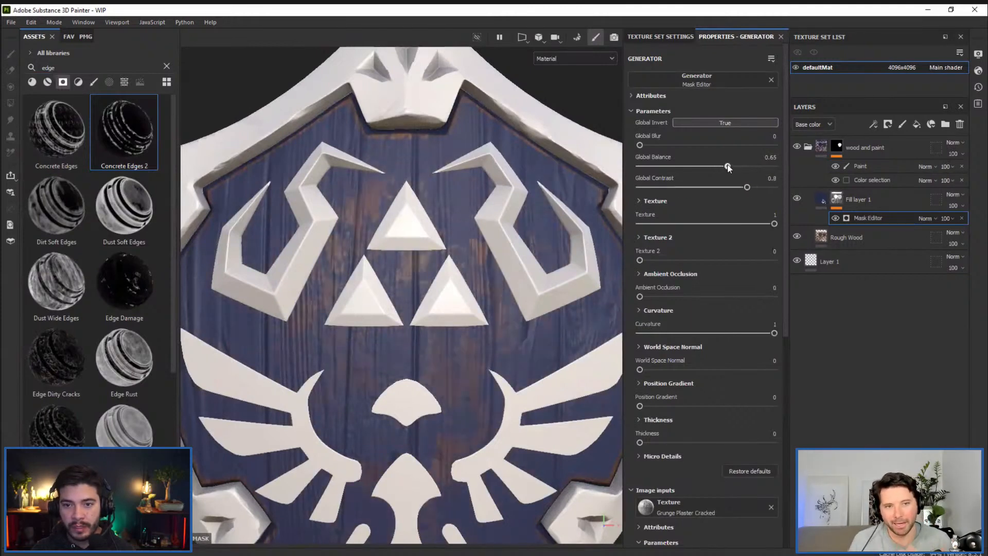
Set the Mask Editor's Texture to 0.51, Global Contrast to 0.95 and Global Balance to 0.71
alt+middle_drag(372, 263, 369, 206)
scroll(463, 304, down, 2)
alt+middle_drag(466, 307, 455, 283)
shift+right_drag(451, 276, 468, 277)
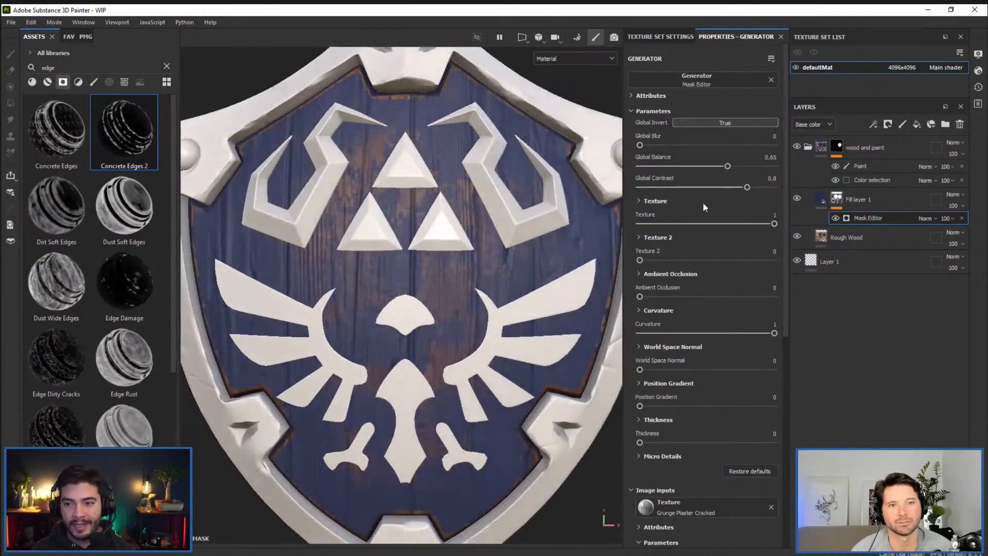
mouse_move(704, 224)
mouse_down()
mouse_move(683, 226)
mouse_move(708, 224)
mouse_up()
drag(763, 187, 704, 167)
drag(719, 167, 735, 166)
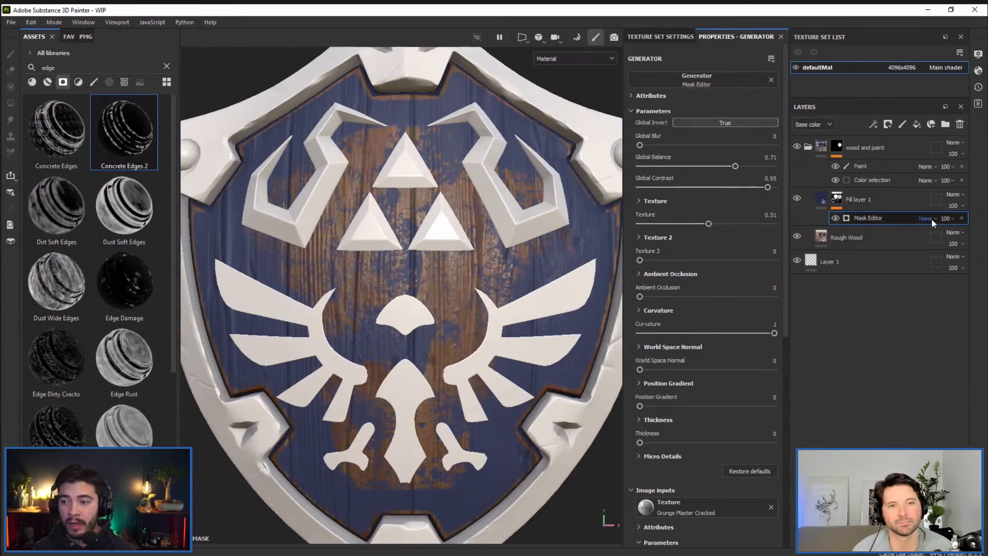
Replace the Mask Editor on Fill layer 1 with the Edges Scratched smart mask and invert its Metal Edge Wear generator
click(962, 218)
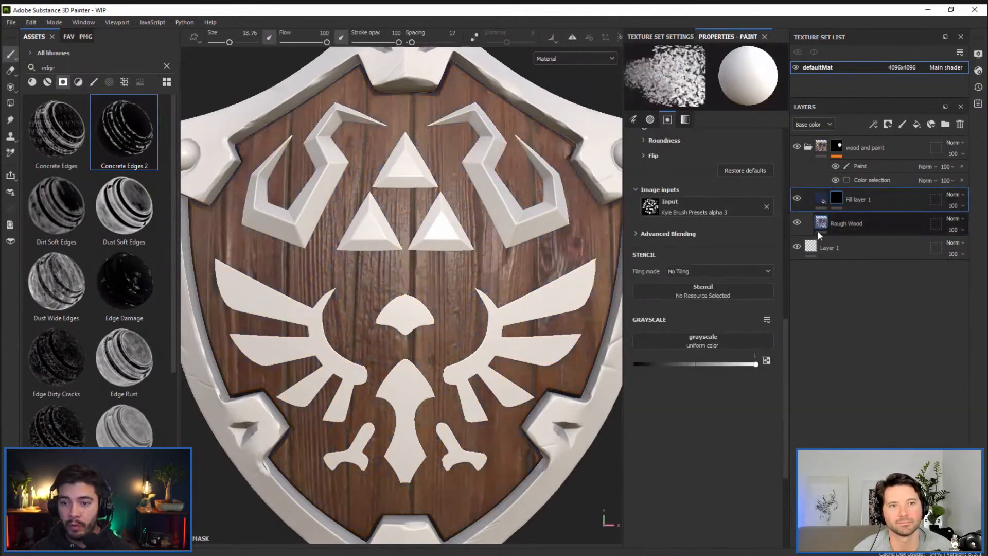
scroll(98, 261, down, 3)
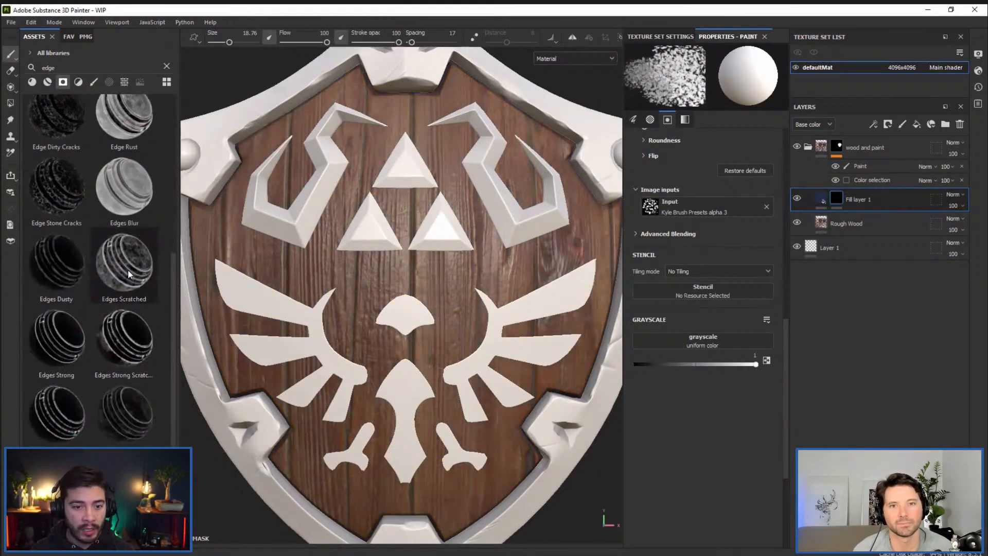
drag(123, 275, 841, 205)
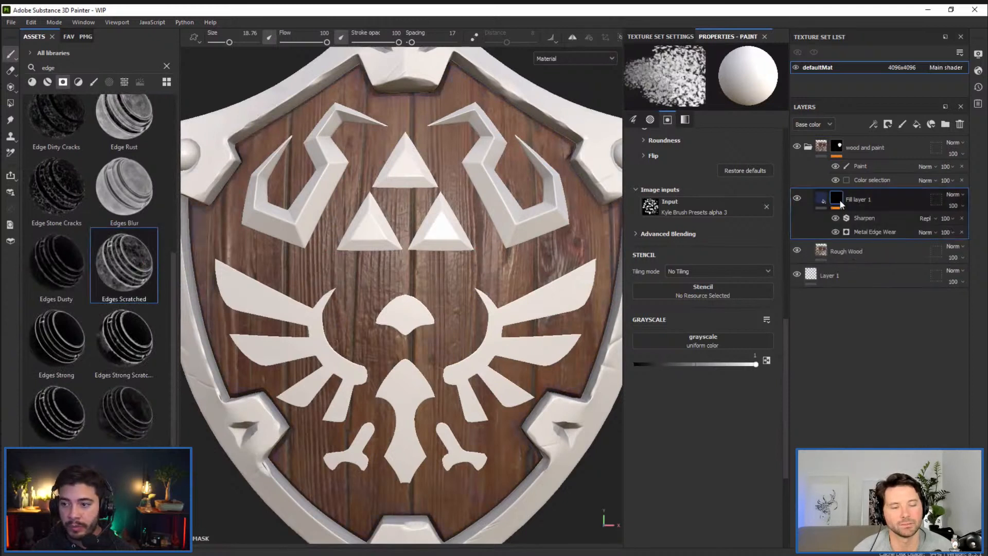
click(860, 229)
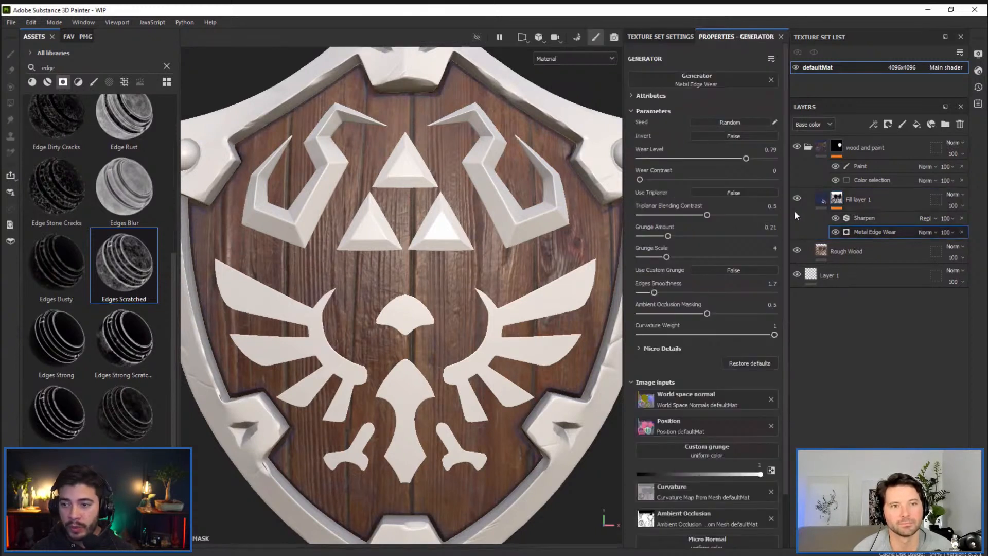
click(717, 134)
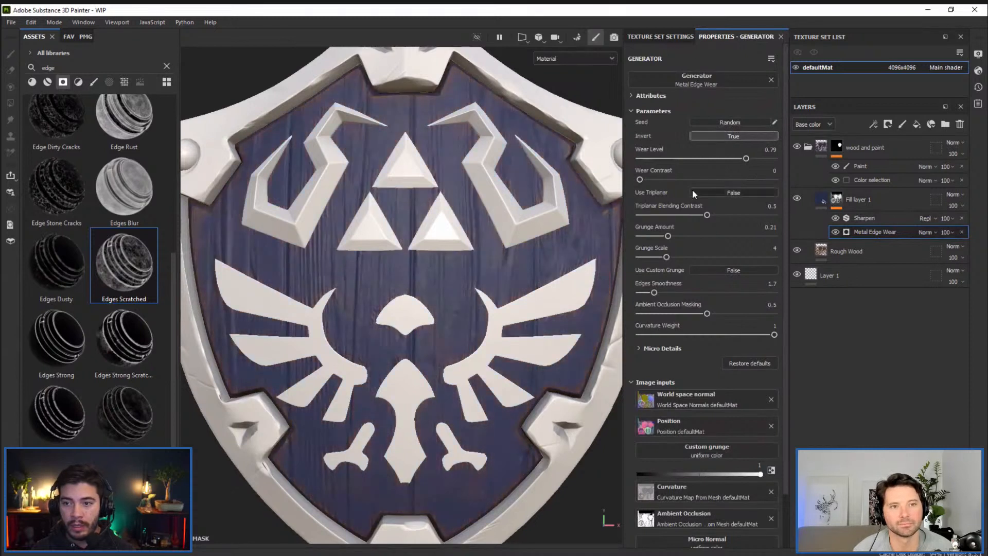
Set the Metal Edge Wear generator's Wear Level to 0.92 and Grunge Amount to 0.34
drag(744, 159, 763, 158)
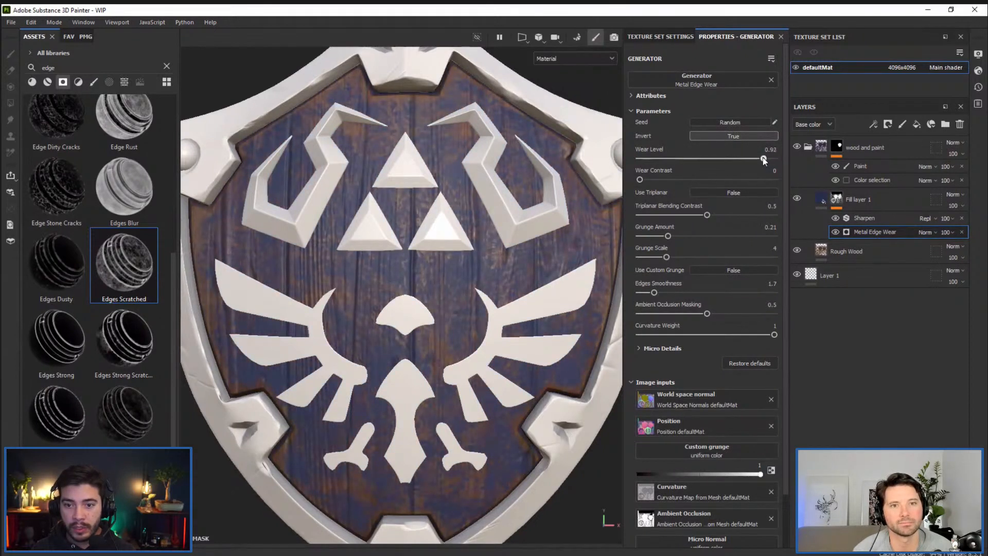
drag(693, 231, 686, 236)
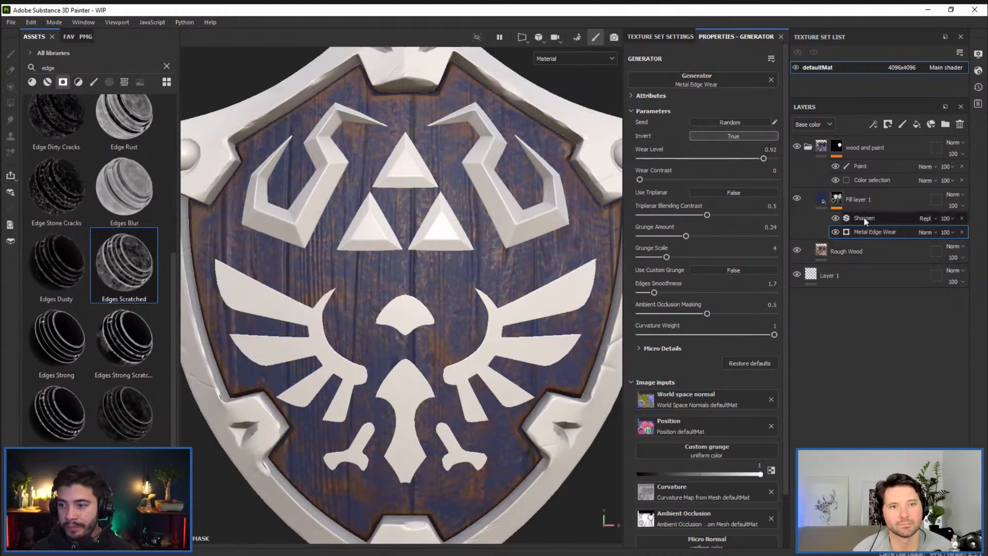
mouse_move(666, 256)
mouse_down()
mouse_move(654, 257)
mouse_move(666, 256)
mouse_up()
scroll(471, 246, down, 3)
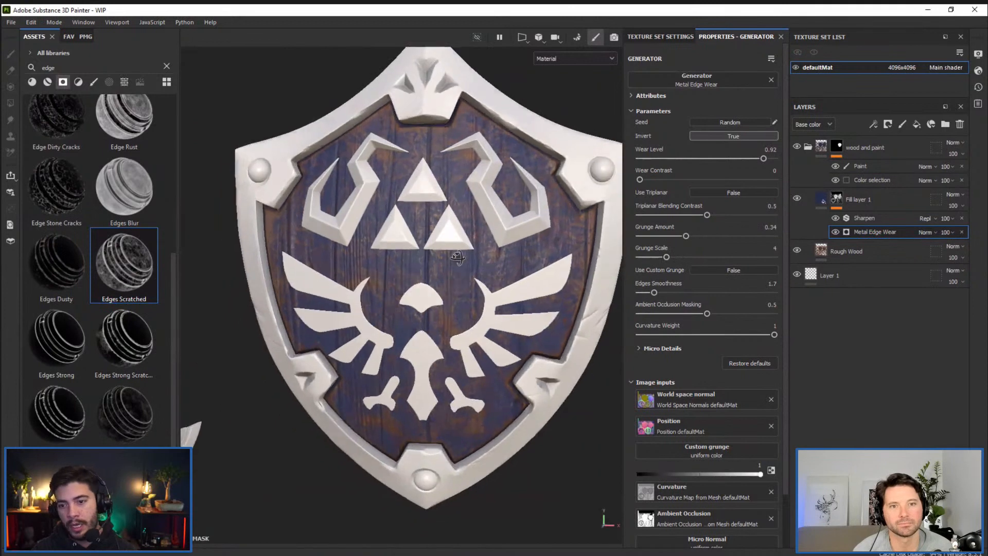
alt+middle_drag(462, 206, 427, 222)
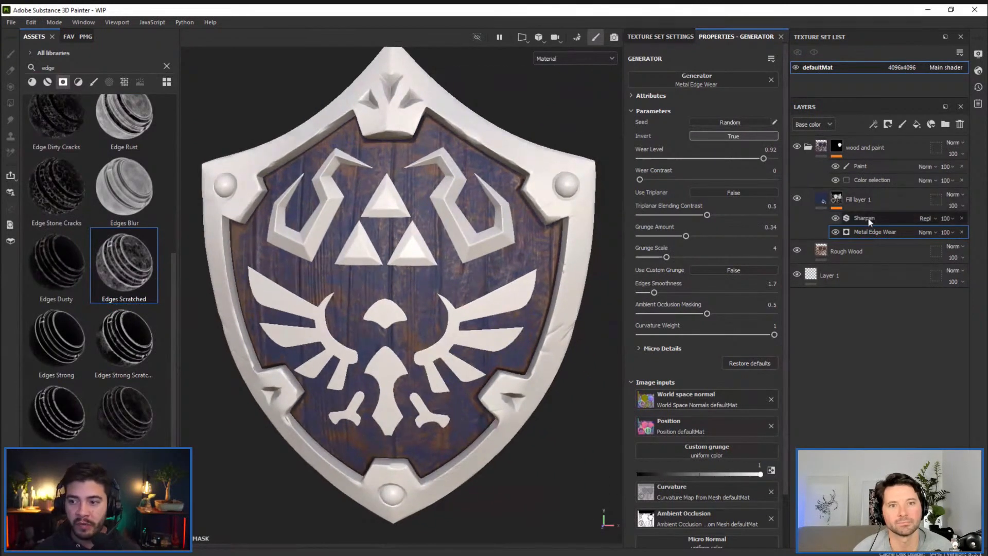
Replace the Sharpen and Metal Edge Wear effects with the Edges Strong Scratched smart mask and turn on its Curvature generator's Global Invert
click(961, 218)
click(961, 218)
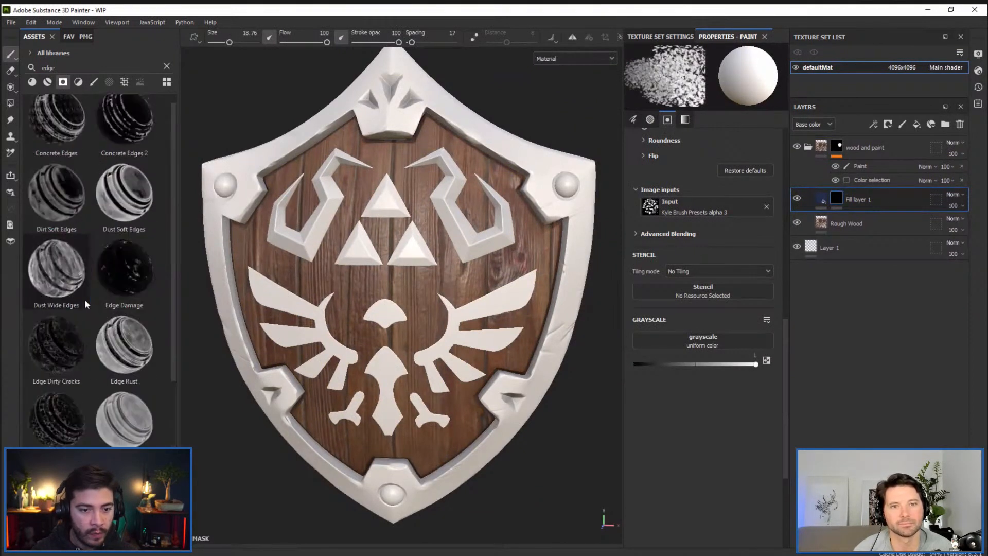
drag(125, 337, 855, 198)
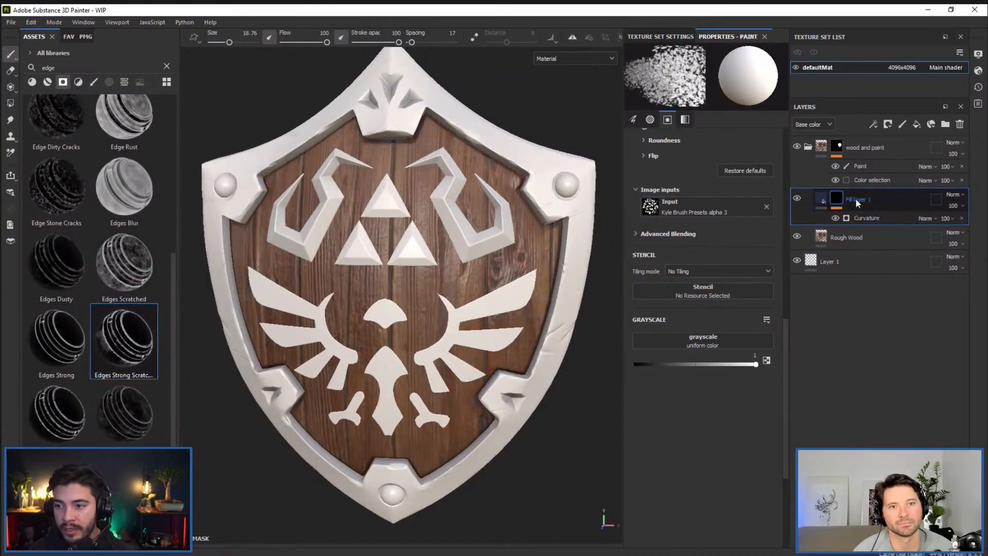
click(857, 217)
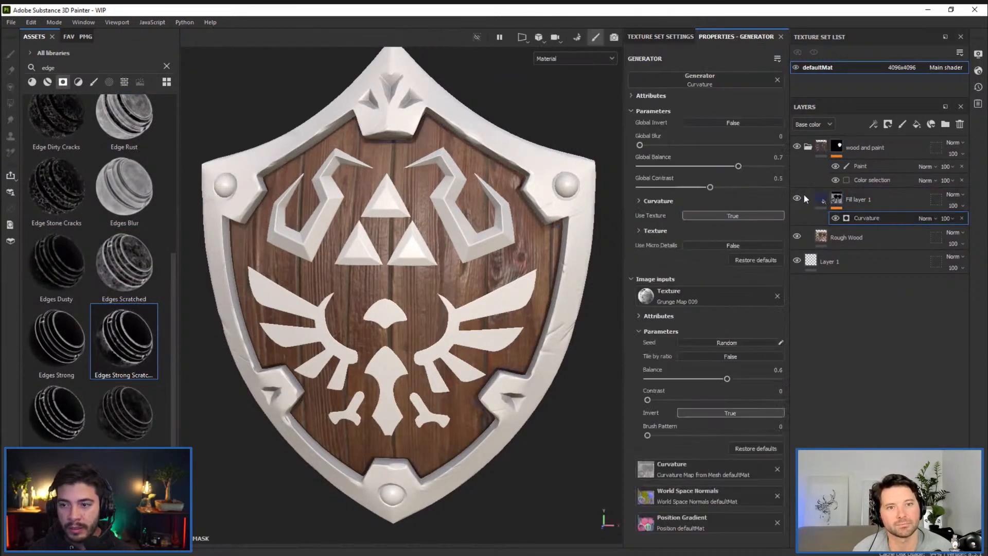
click(718, 126)
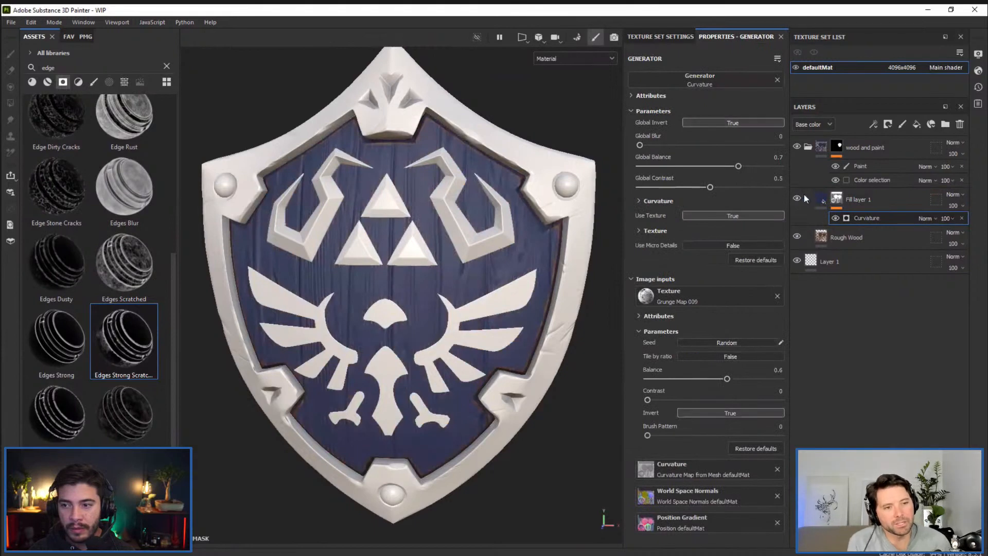
Remove the Curvature generator from Fill layer 1's mask and apply the Concrete Edges 2 smart mask in its place
click(961, 218)
scroll(147, 201, up, 5)
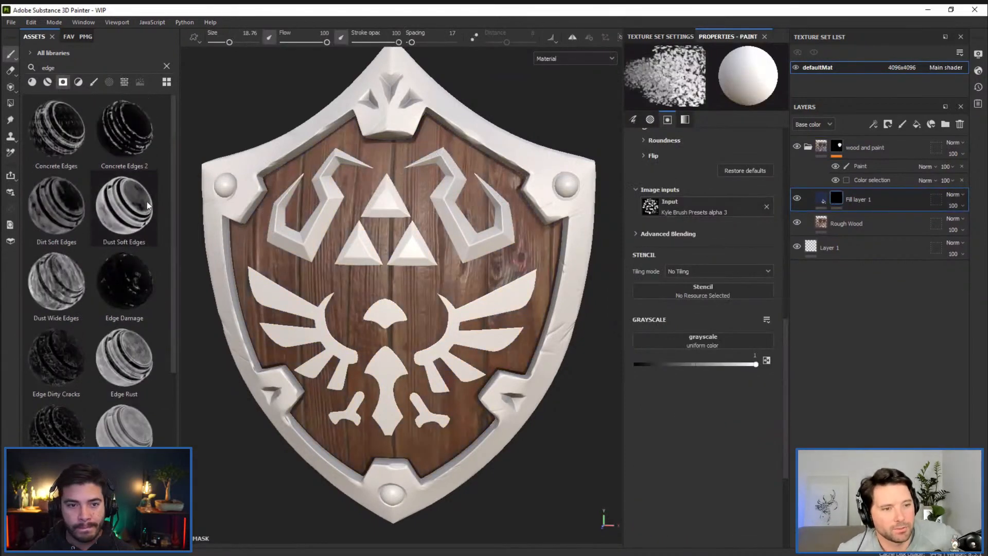
drag(127, 128, 838, 199)
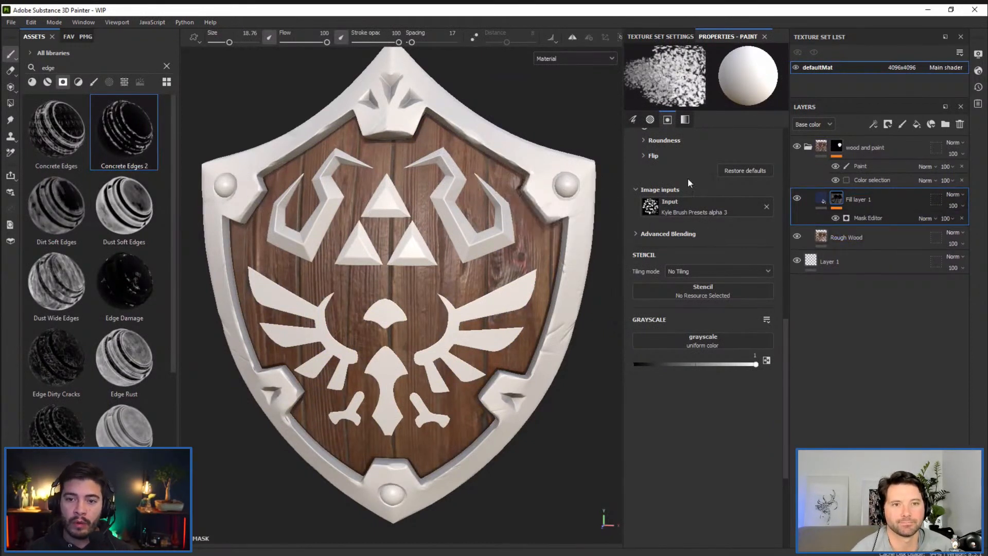
Turn on Global Invert in Fill layer 1's Mask Editor and set Global Balance to 0.7 and Global Contrast to 0.31
click(869, 218)
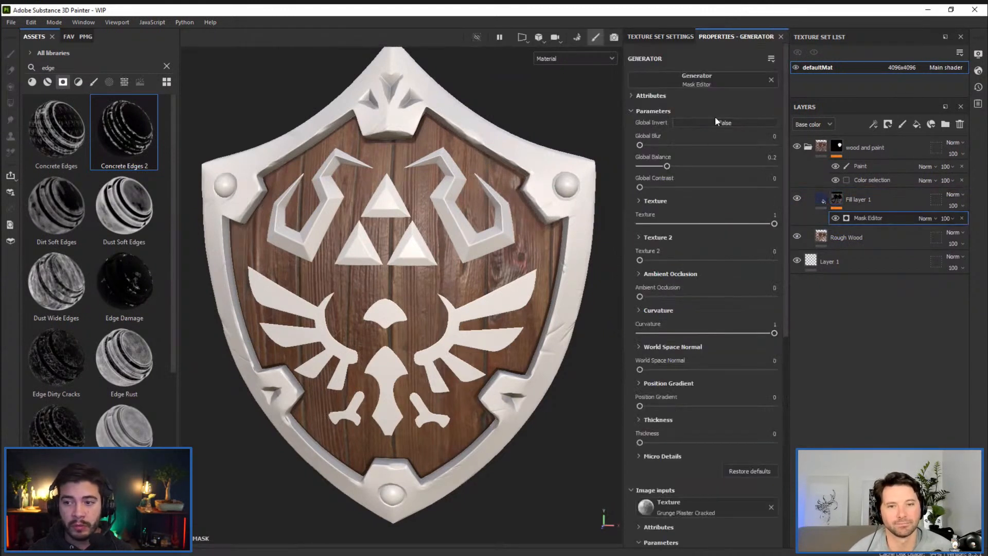
click(712, 120)
drag(666, 165, 711, 170)
mouse_move(640, 187)
mouse_down()
mouse_move(677, 185)
mouse_move(716, 165)
mouse_move(763, 167)
mouse_move(734, 166)
mouse_up()
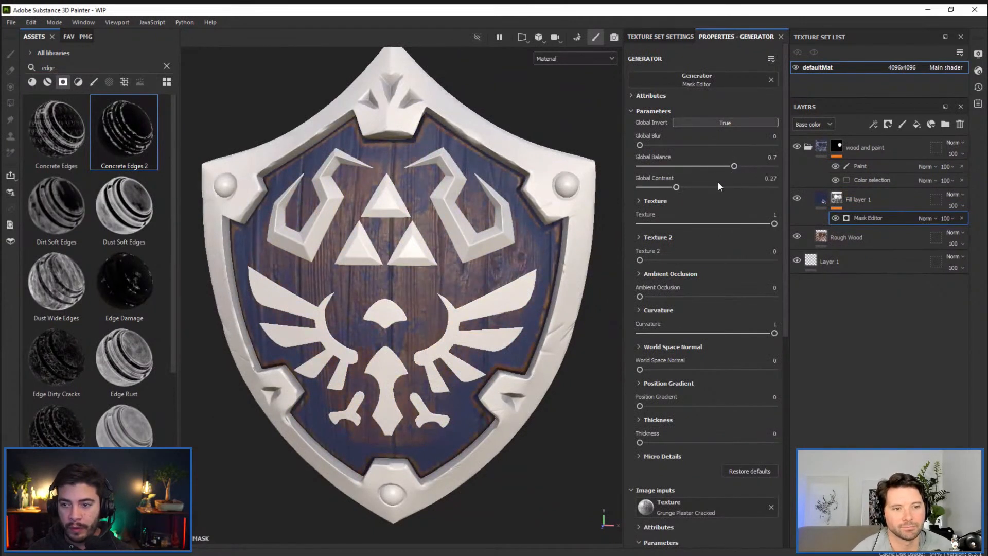
drag(673, 186, 678, 189)
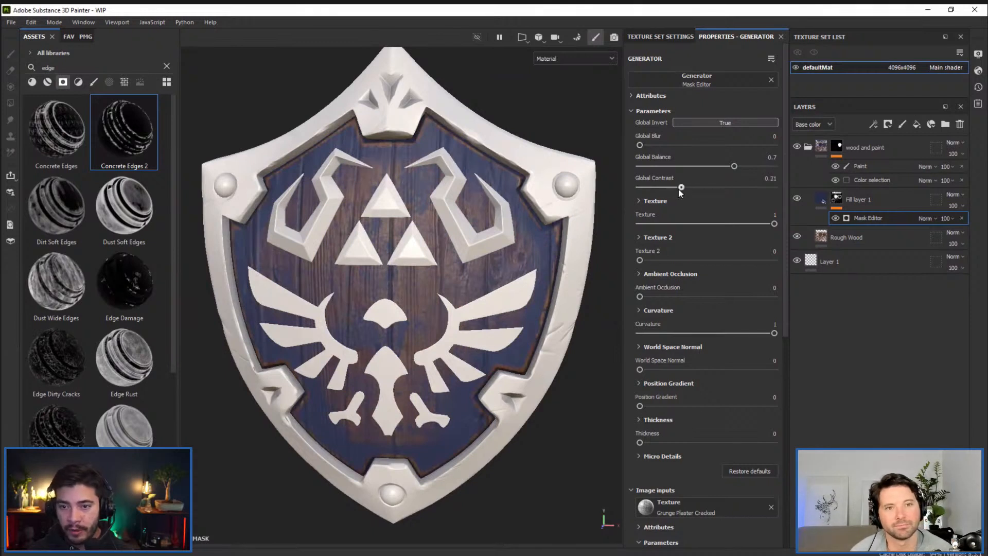
Set the scale of the Mask Editor's first Texture to 3.85
click(665, 202)
drag(660, 253, 696, 253)
alt+drag(479, 204, 486, 209)
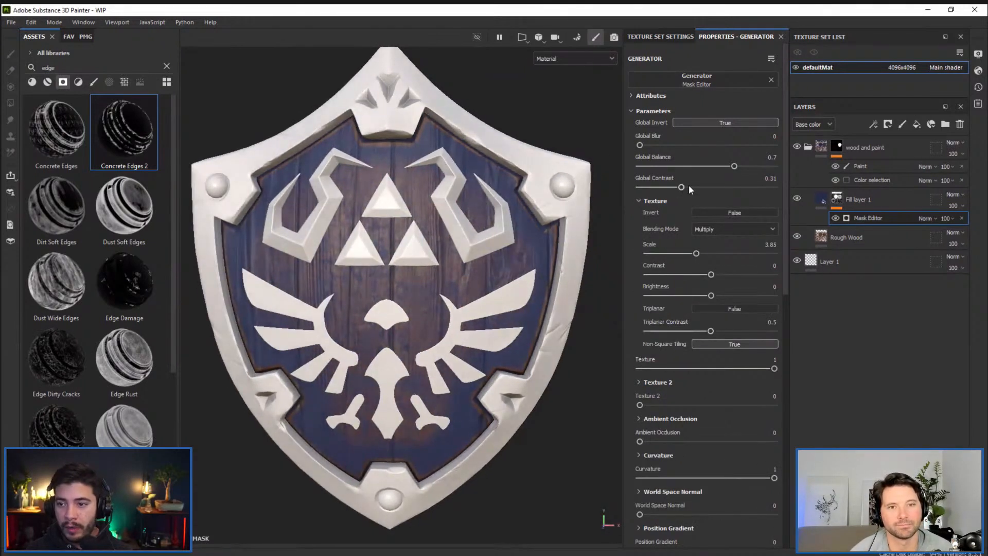
Set the Mask Editor's Global Balance to 0.66 and Global Contrast to 1 for sharp-edged paint chips
drag(734, 166, 727, 168)
scroll(514, 205, up, 5)
drag(727, 169, 730, 170)
alt+drag(474, 132, 473, 156)
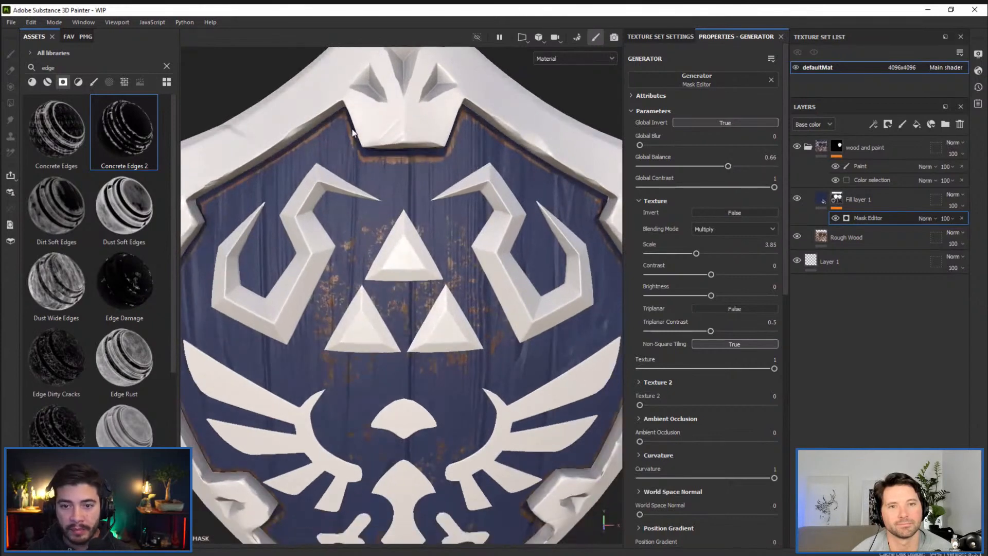
scroll(437, 171, up, 8)
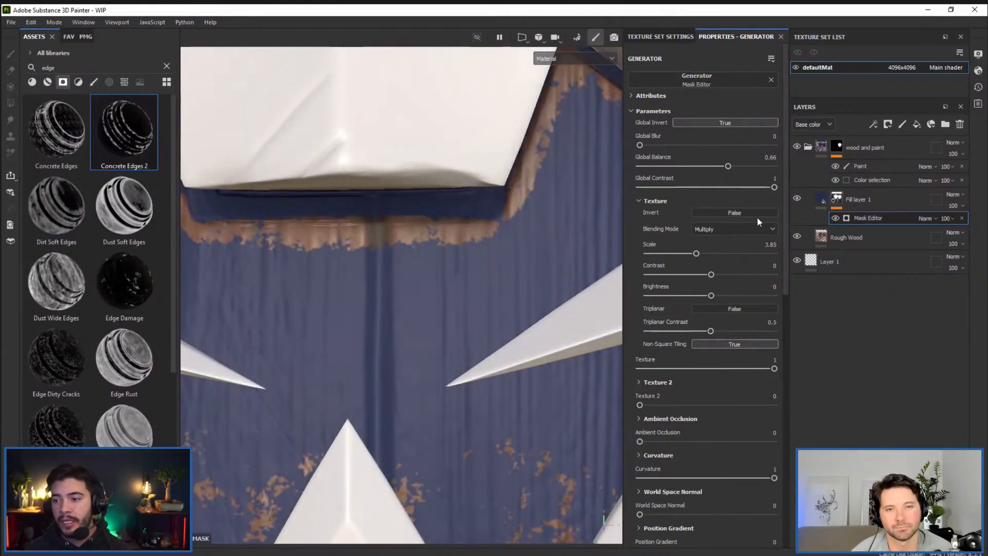
Raise the height of the blue paint on Fill layer 1 to 0.0165 and inspect the chipped edges up close
click(823, 200)
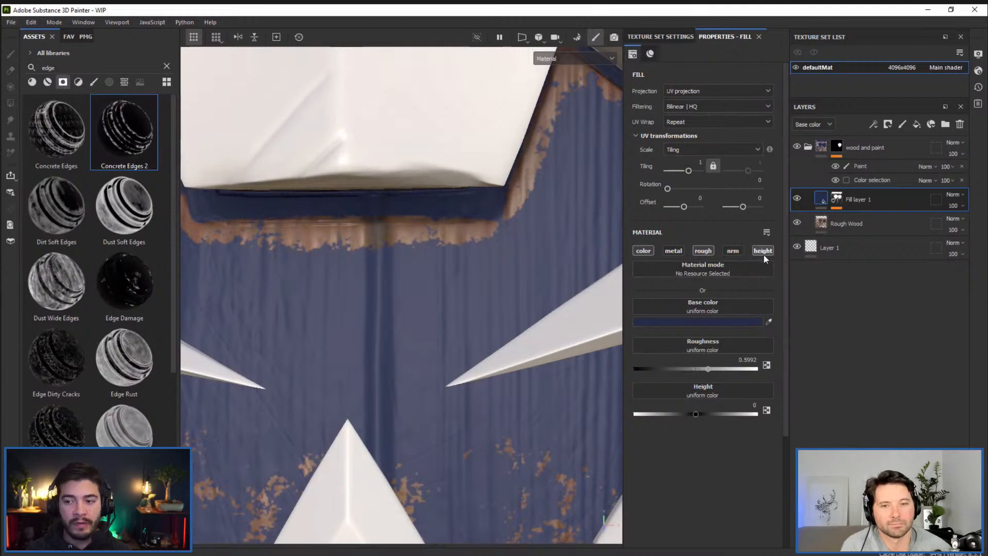
mouse_move(697, 413)
mouse_down()
mouse_move(721, 413)
mouse_move(655, 412)
mouse_move(695, 413)
mouse_up()
alt+drag(462, 263, 514, 247)
mouse_move(514, 274)
shift+right_down()
mouse_move(489, 281)
mouse_move(513, 292)
shift+right_up()
alt+middle_drag(477, 345, 495, 237)
alt+middle_drag(395, 318, 422, 292)
alt+right_drag(422, 292, 411, 330)
drag(696, 414, 697, 415)
alt+right_drag(355, 172, 288, 221)
alt+drag(386, 159, 322, 198)
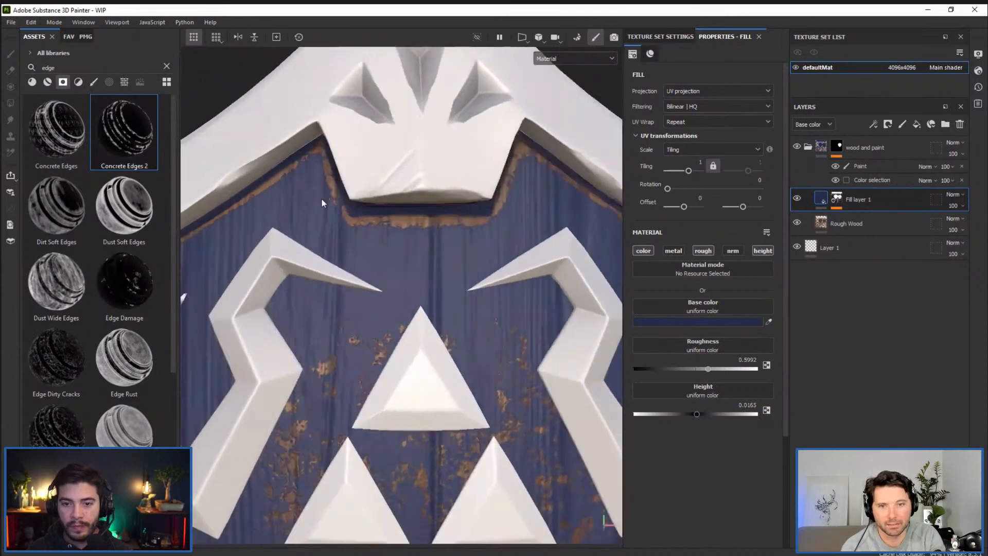
Check the paint relief around the triangles and set Fill layer 1's height to exactly 0.01
shift+right_drag(453, 267, 476, 304)
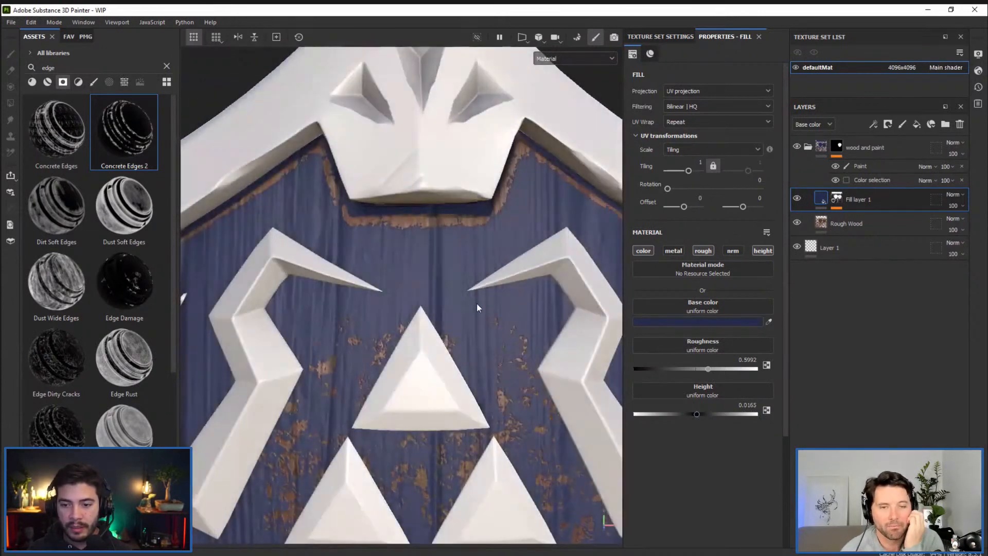
alt+middle_drag(476, 305, 347, 125)
alt+right_drag(348, 126, 345, 156)
alt+drag(344, 157, 418, 231)
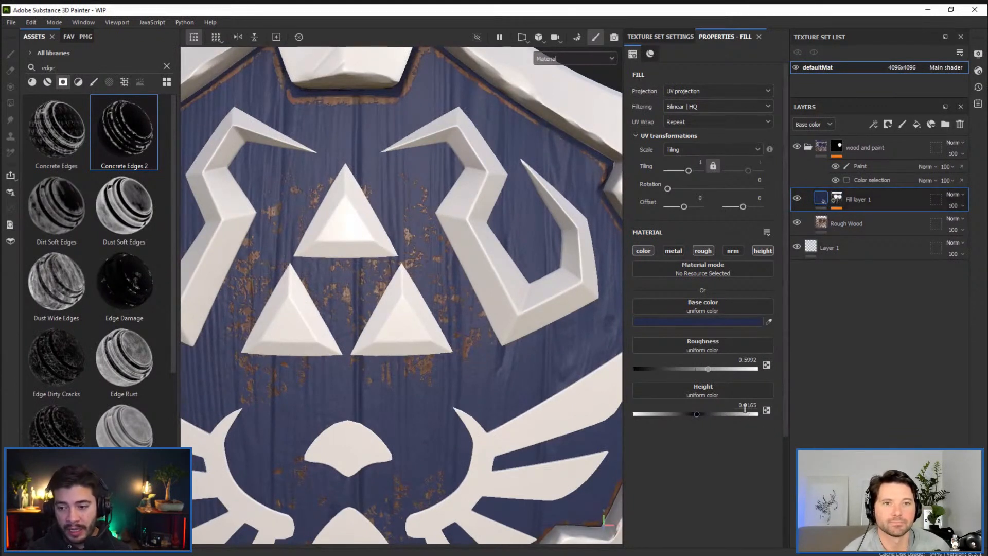
drag(739, 404, 760, 405)
text(0.01)
key(Return)
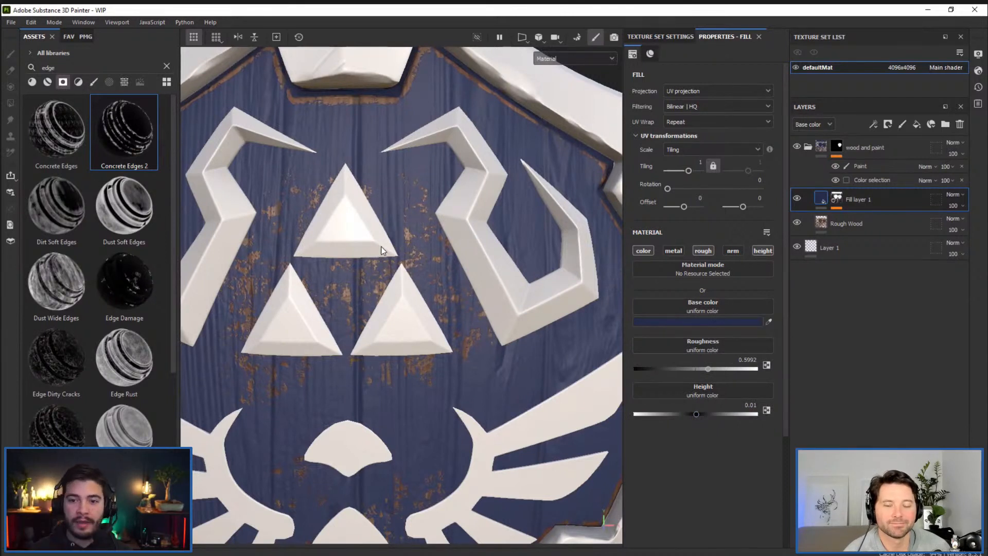
click(828, 221)
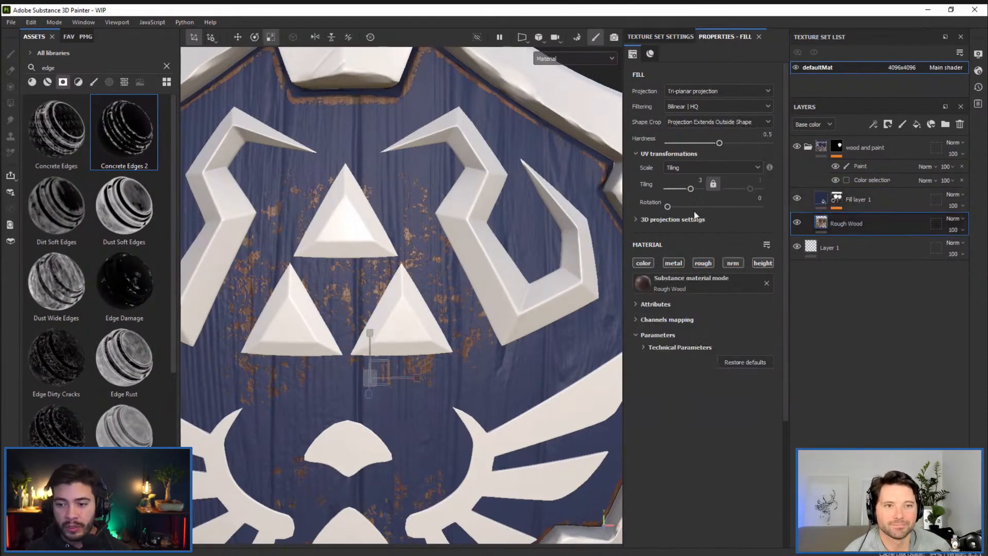
click(869, 201)
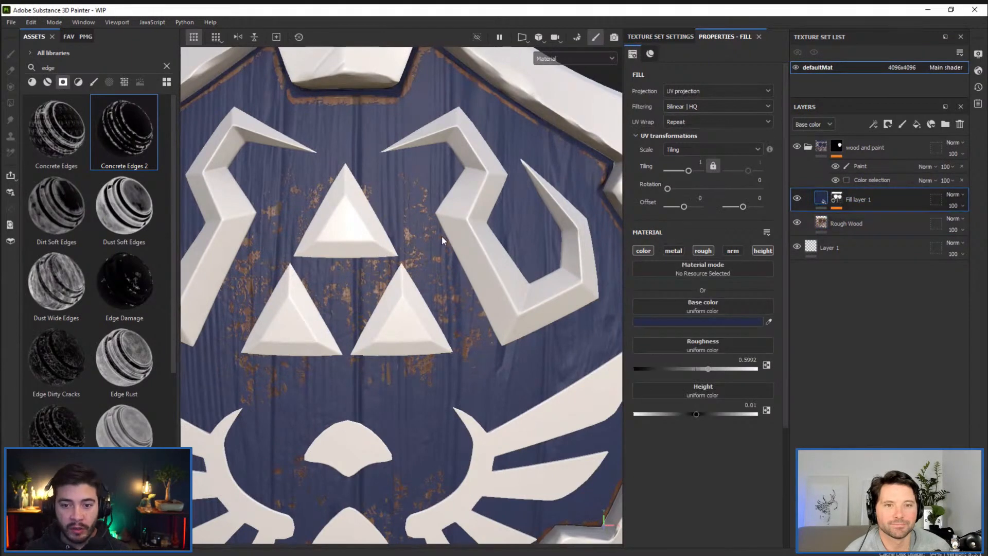
scroll(445, 236, down, 6)
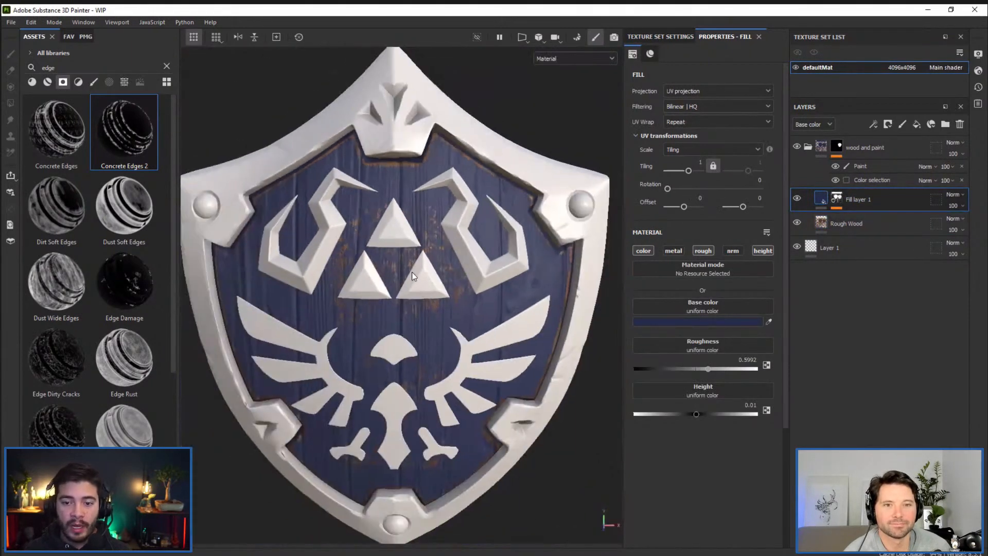
alt+drag(411, 272, 443, 200)
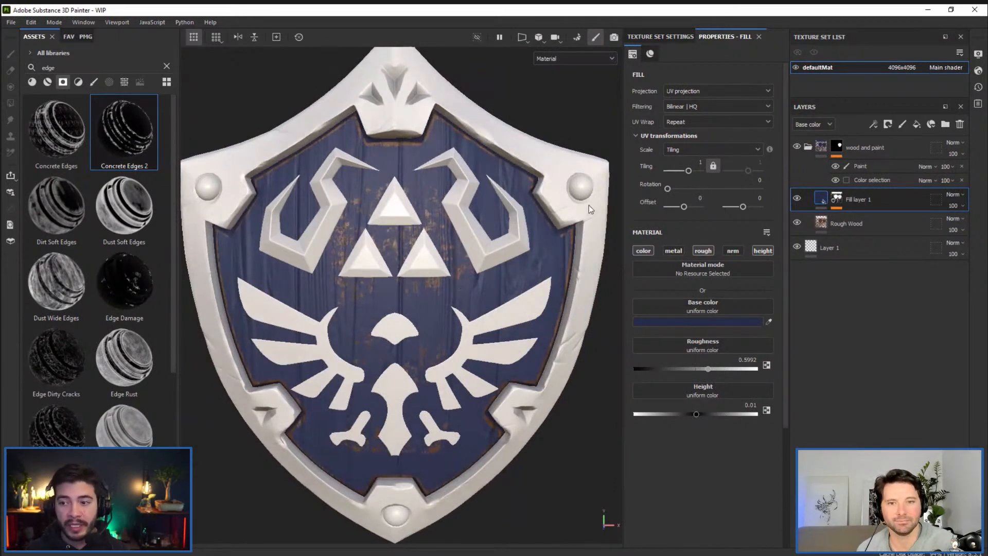
Add a fill effect to Fill layer 1's mask above the Mask Editor
click(836, 201)
click(837, 208)
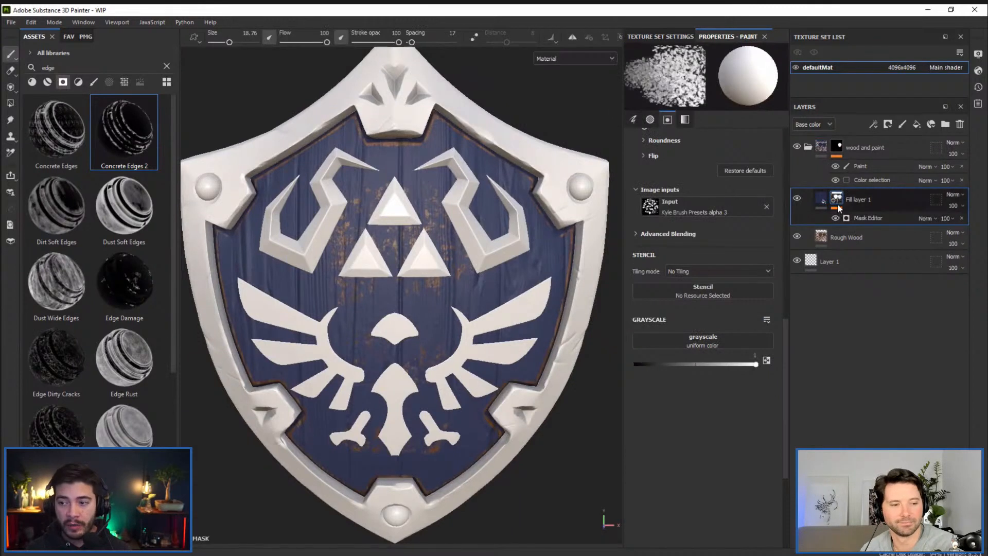
click(873, 125)
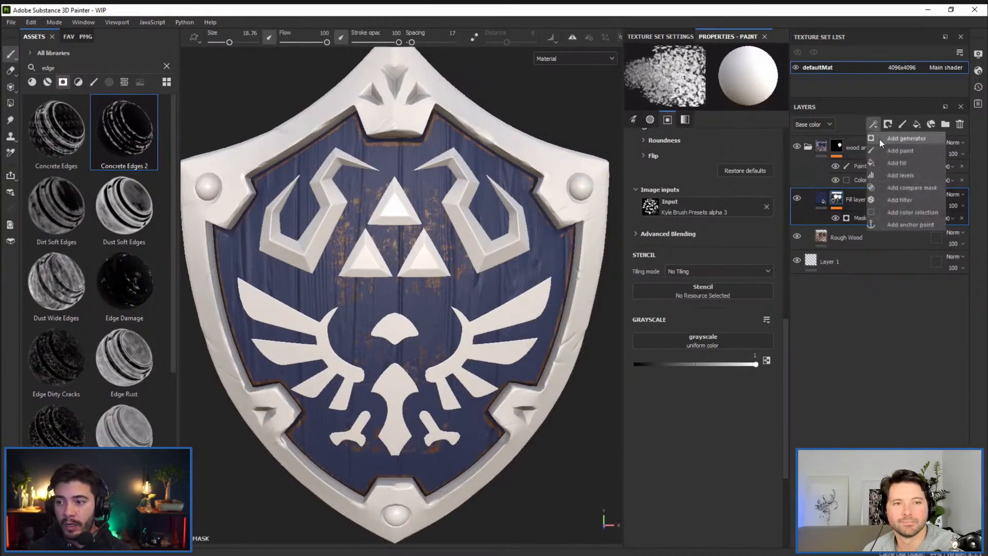
click(897, 163)
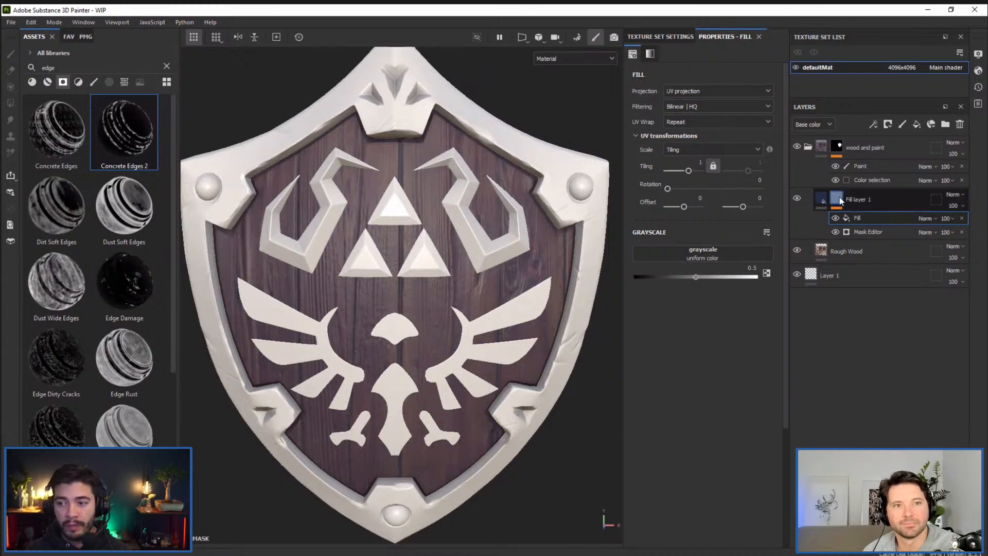
Preview Fill layer 1's mask on its own and toggle the mask off and on to compare the shield's paint
mouse_move(841, 201)
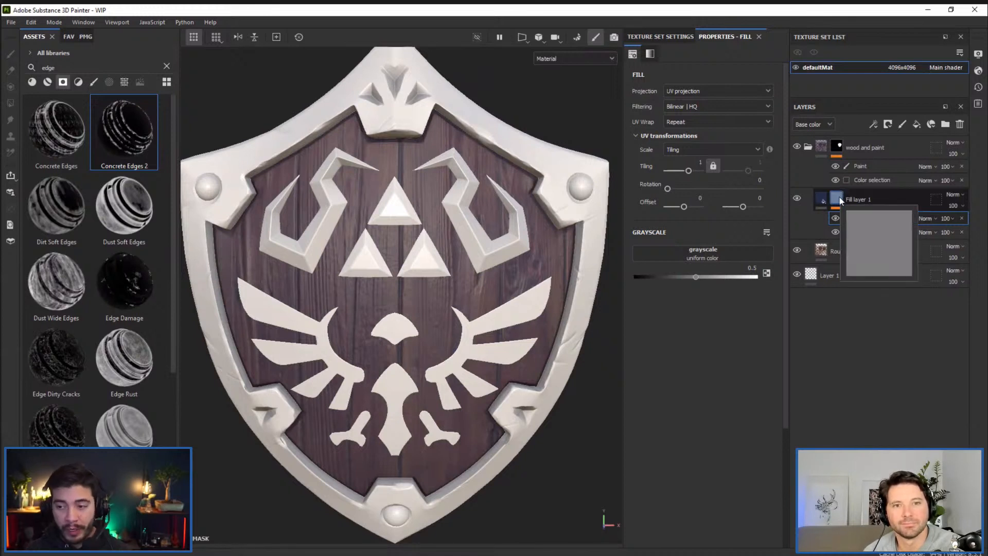
alt+click(837, 204)
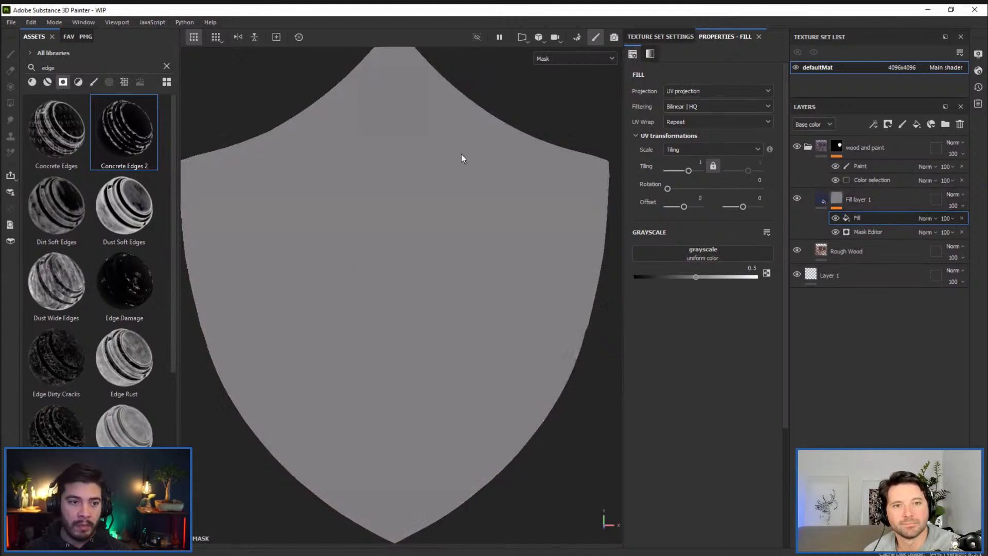
alt+click(838, 202)
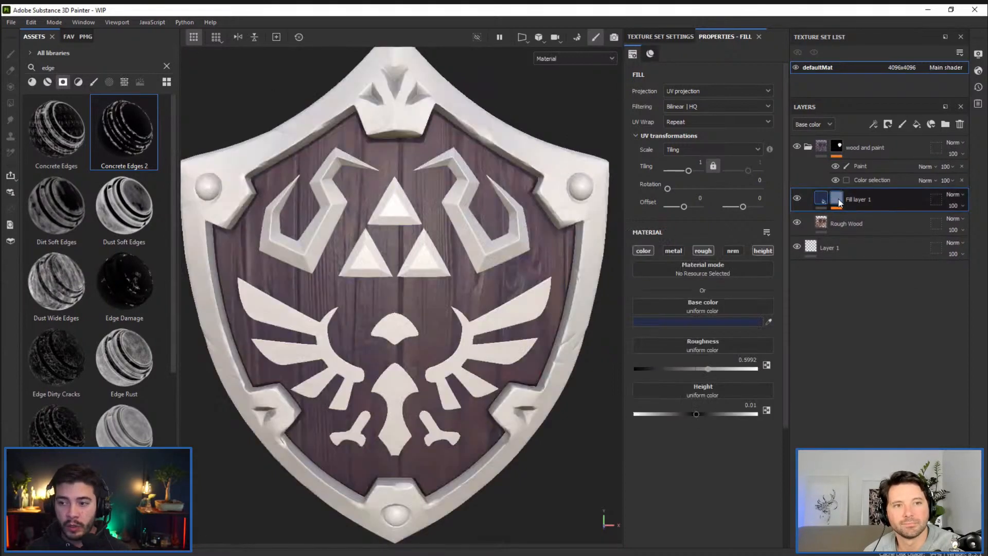
shift+click(838, 202)
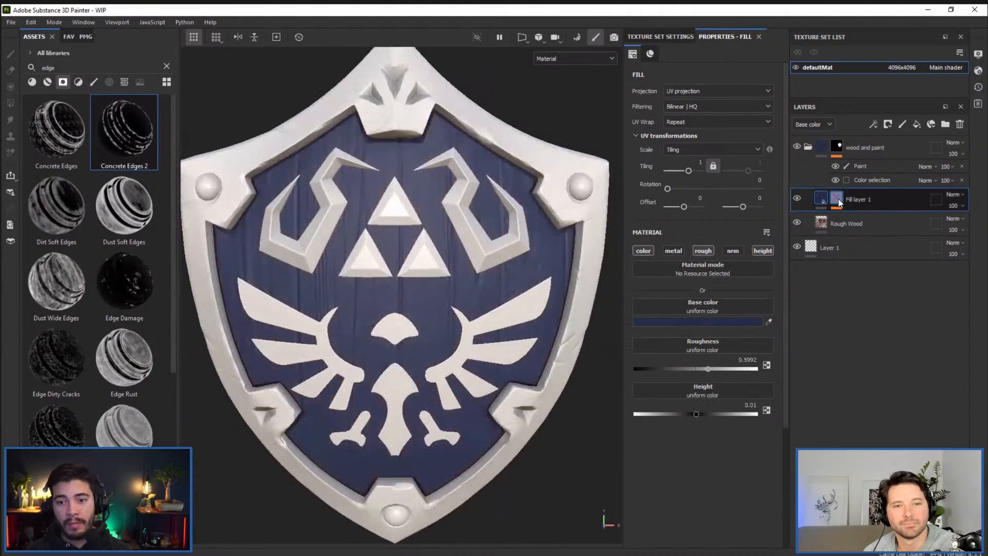
shift+click(838, 202)
shift+click(838, 202)
shift+click(837, 202)
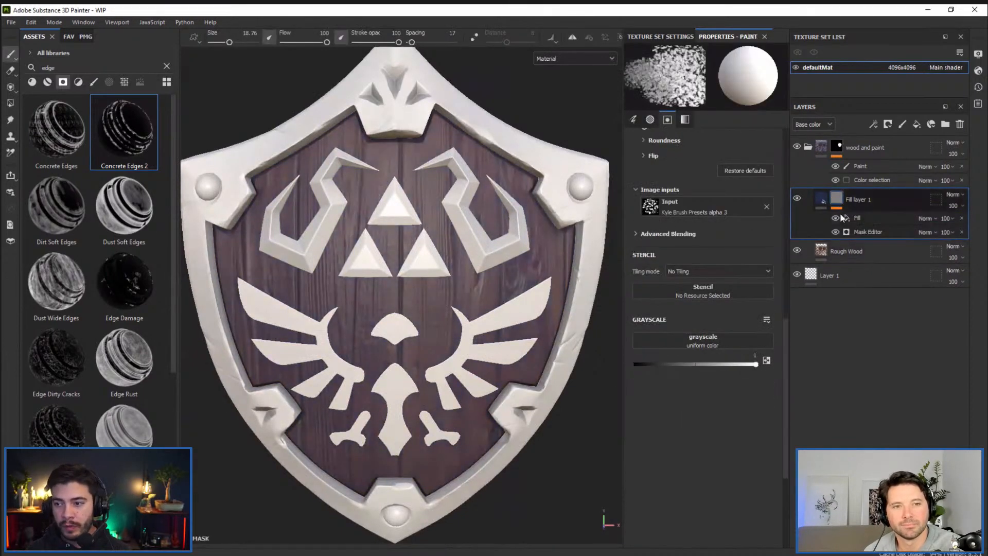
Search the texture assets for "scra" and assign Grunge Scratches Rough as the grayscale of the mask's fill effect
click(855, 219)
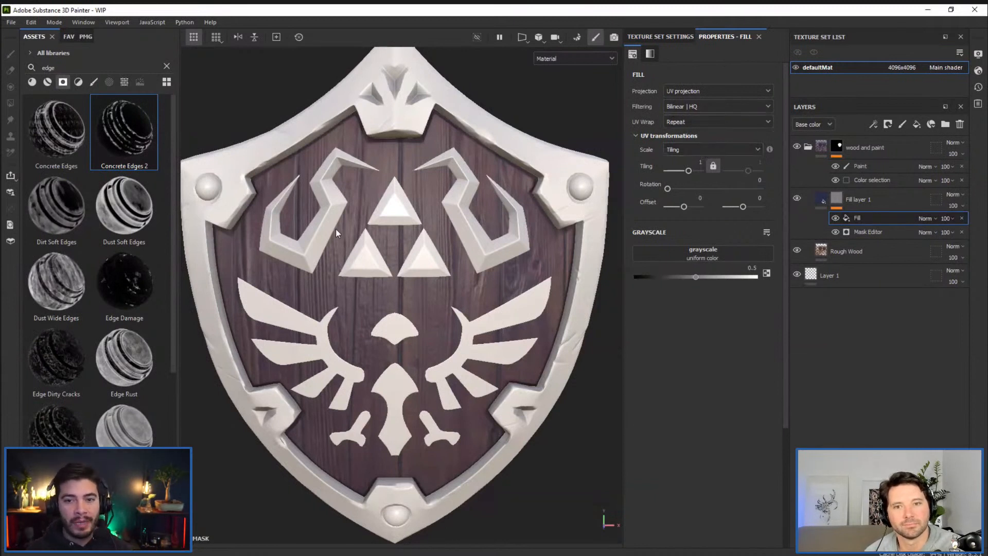
click(125, 82)
click(167, 66)
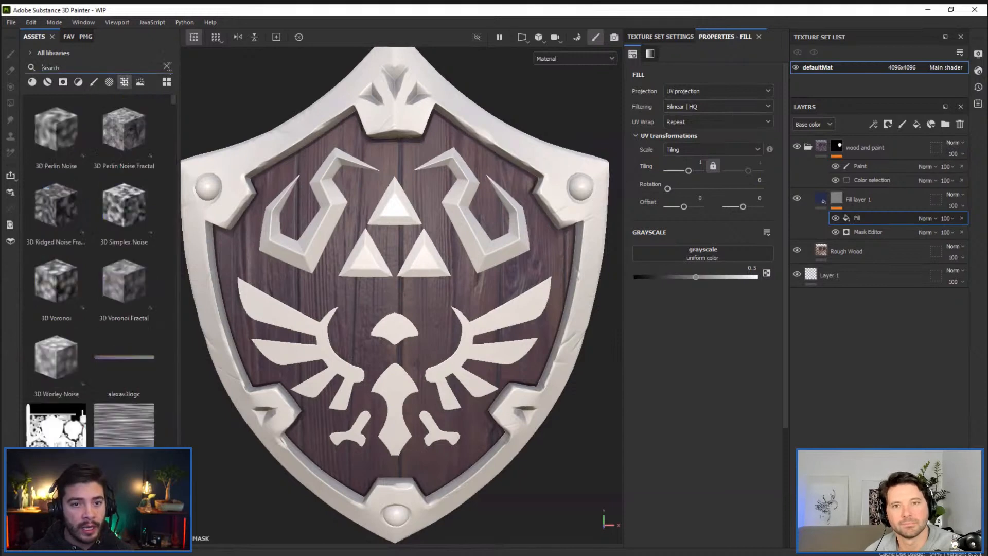
scroll(122, 158, down, 15)
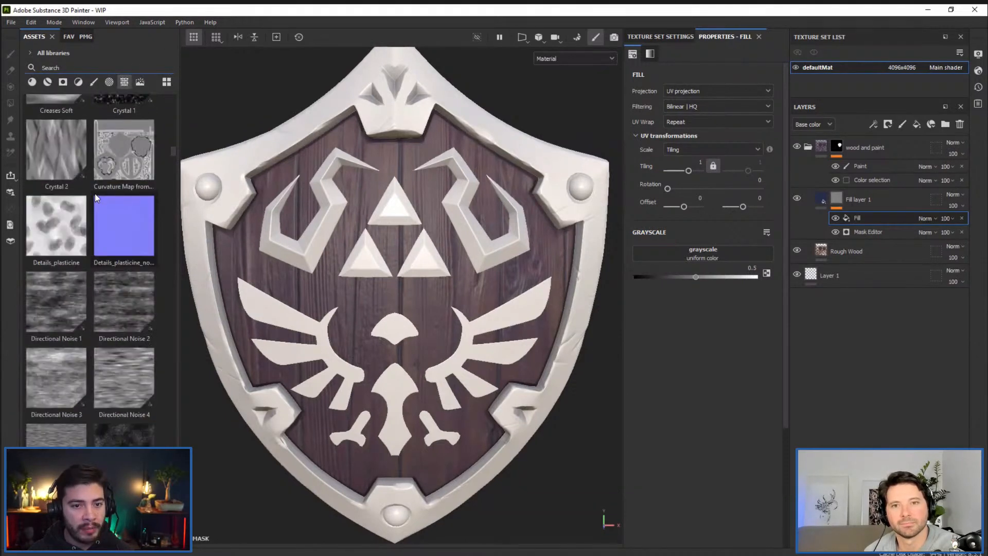
scroll(112, 177, down, 10)
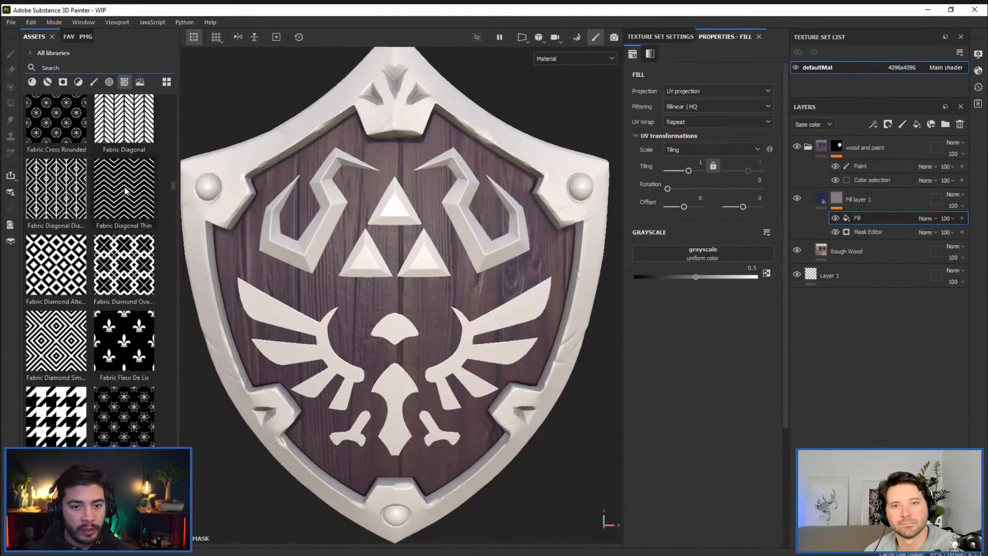
text(scra)
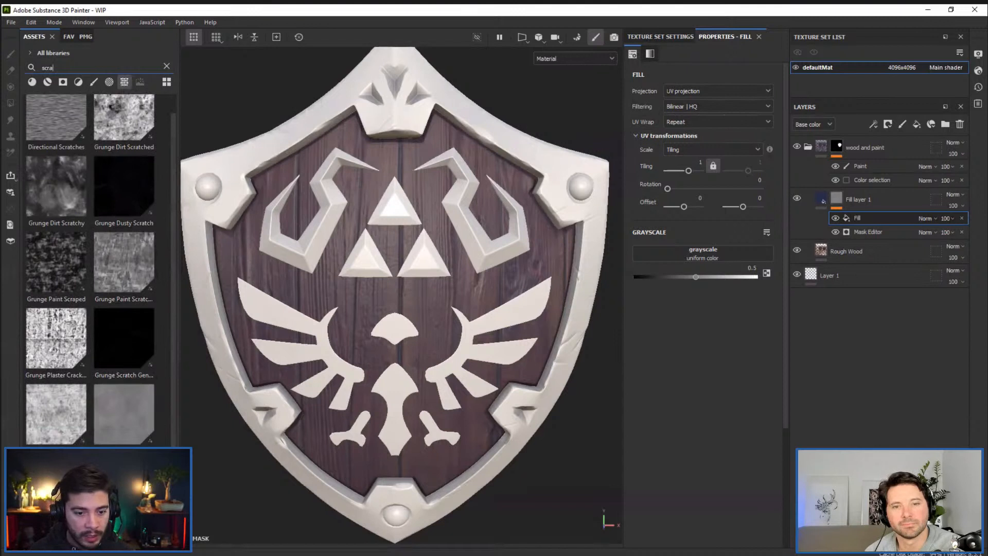
mouse_move(125, 337)
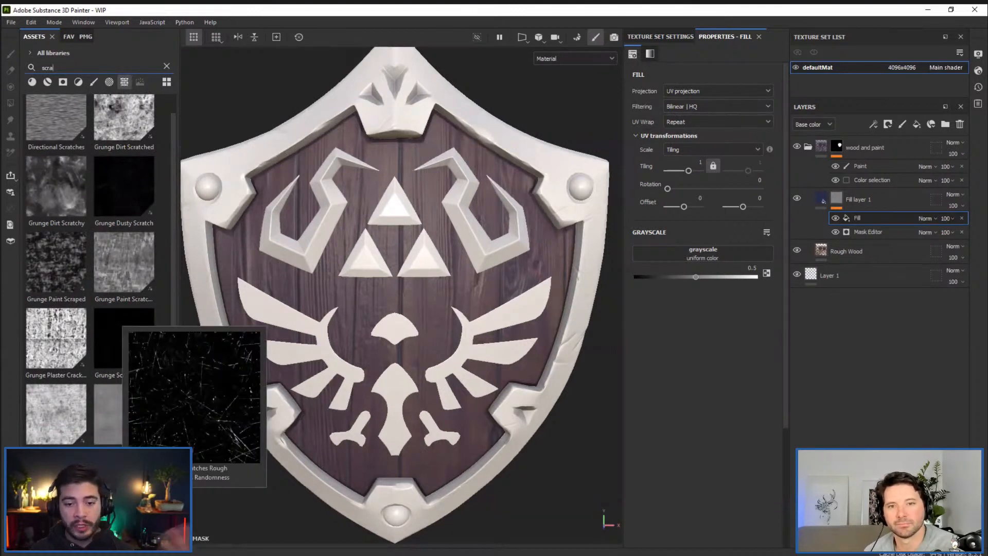
drag(125, 337, 708, 255)
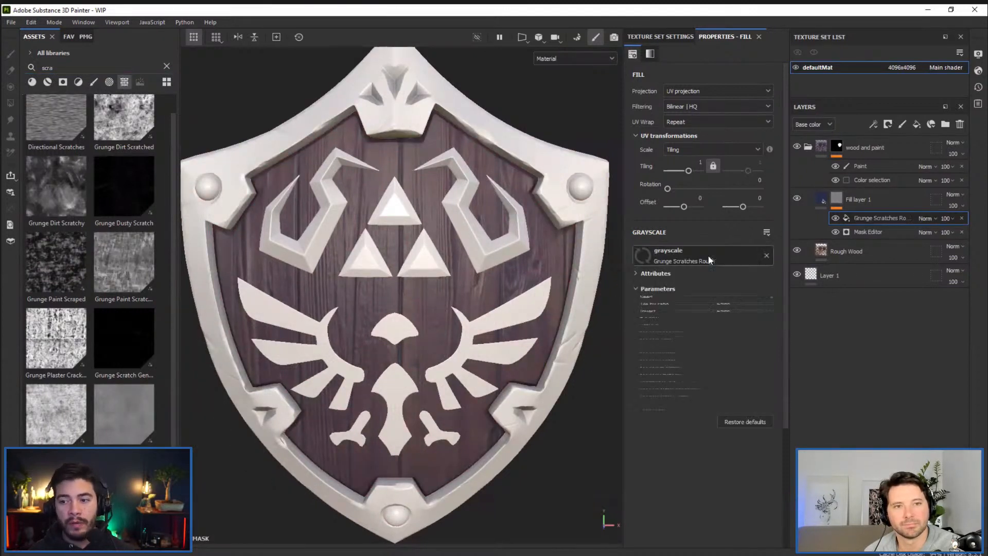
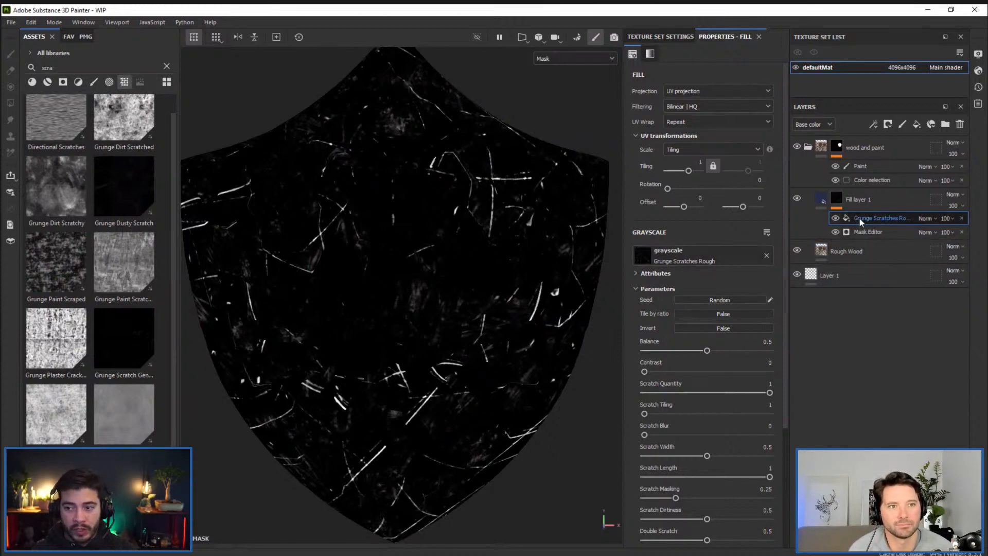
Set the Grunge Scratches Rough Balance to 0.66 and Scratch Quantity to 0.58, leaving out the trial contrast change
scroll(656, 292, down, 3)
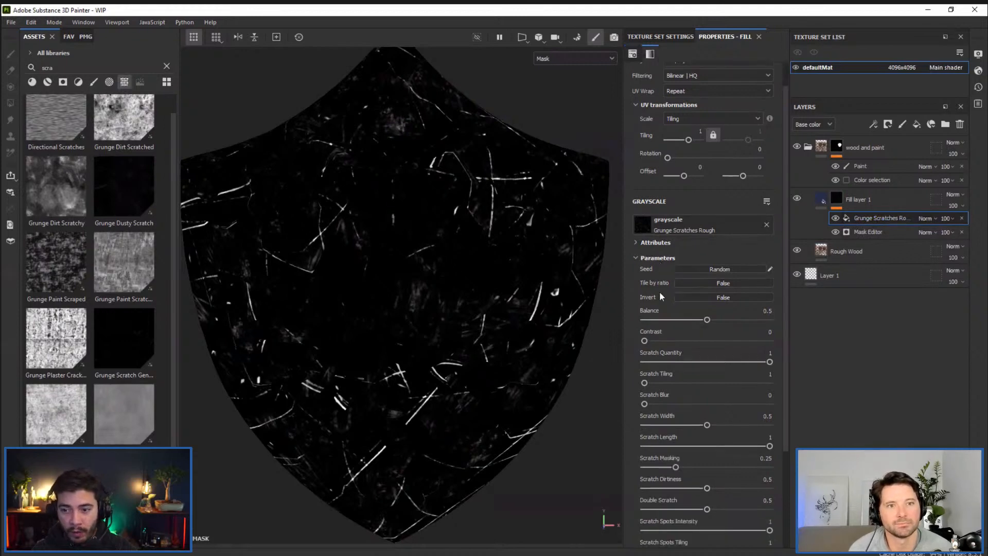
drag(706, 259, 727, 257)
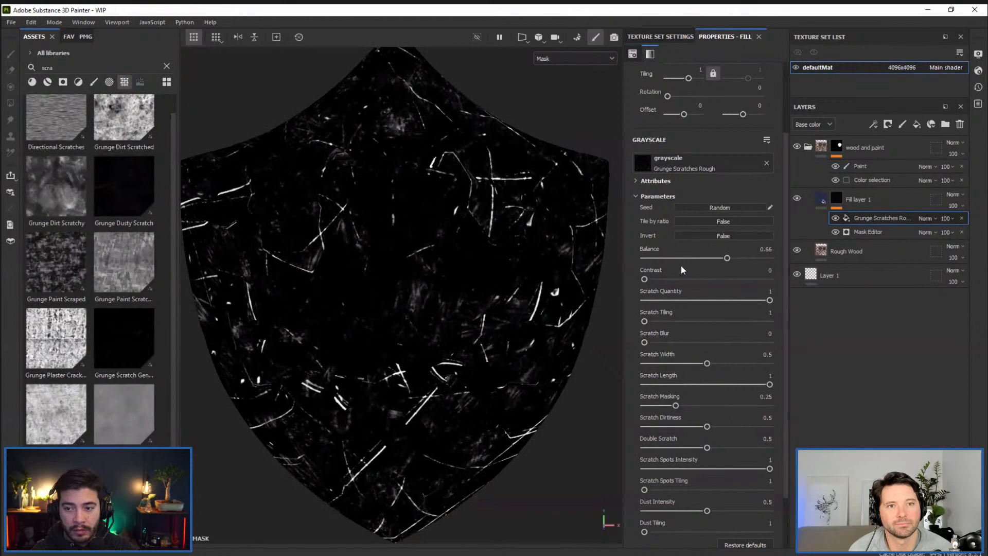
drag(644, 279, 718, 275)
key(ctrl+z)
drag(770, 306, 717, 301)
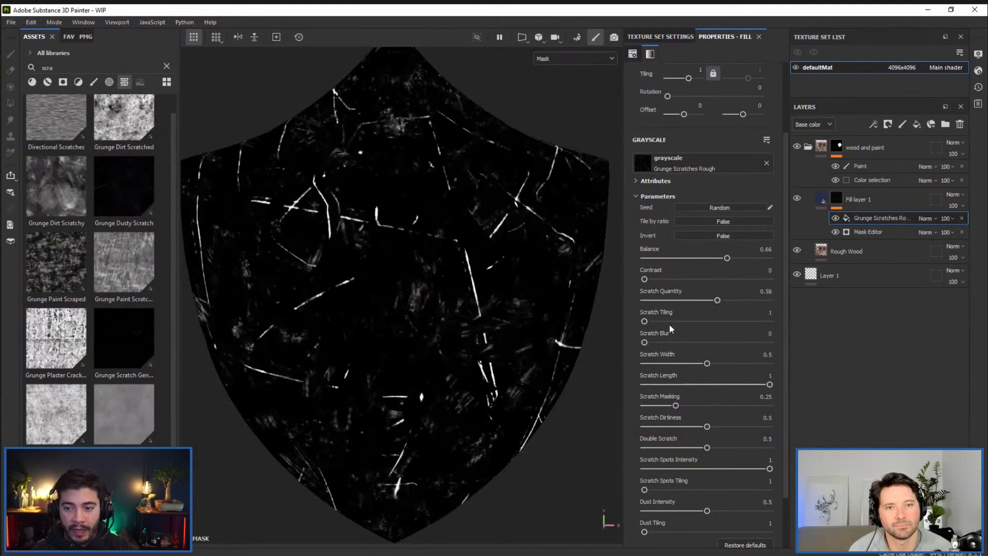
scroll(651, 320, up, 2)
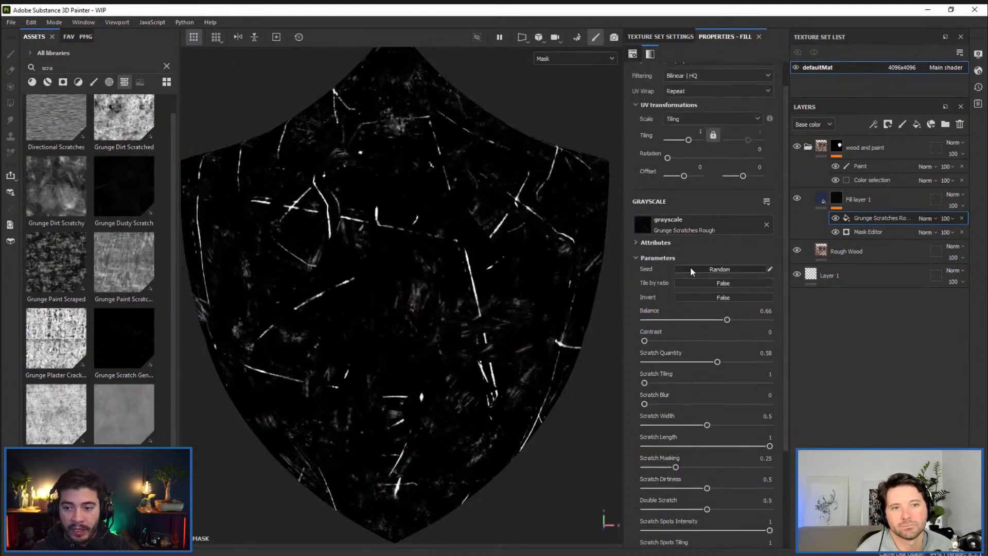
Set the Grunge Scratches Rough tiling to 3.12 and toggle the effect off and on to compare the mask
drag(689, 144, 692, 145)
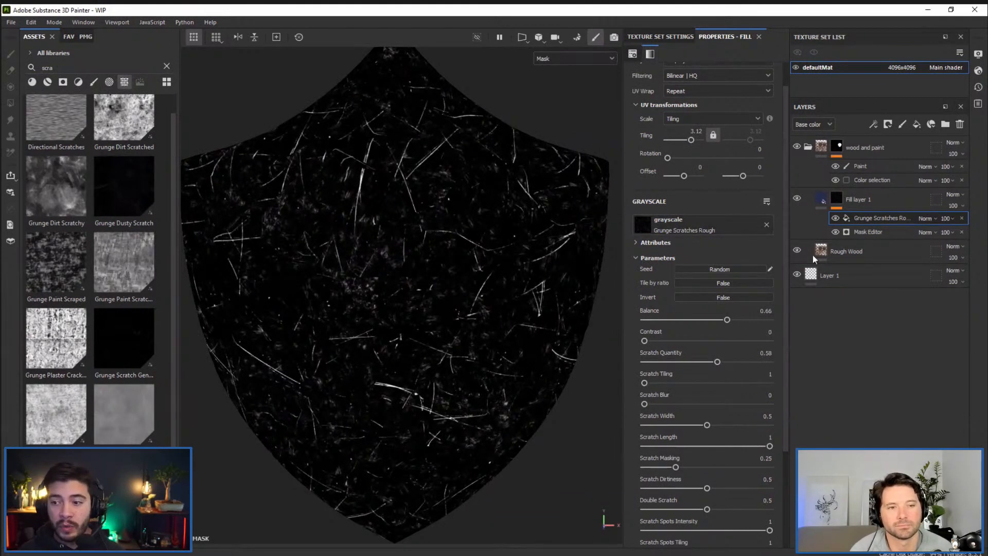
click(835, 217)
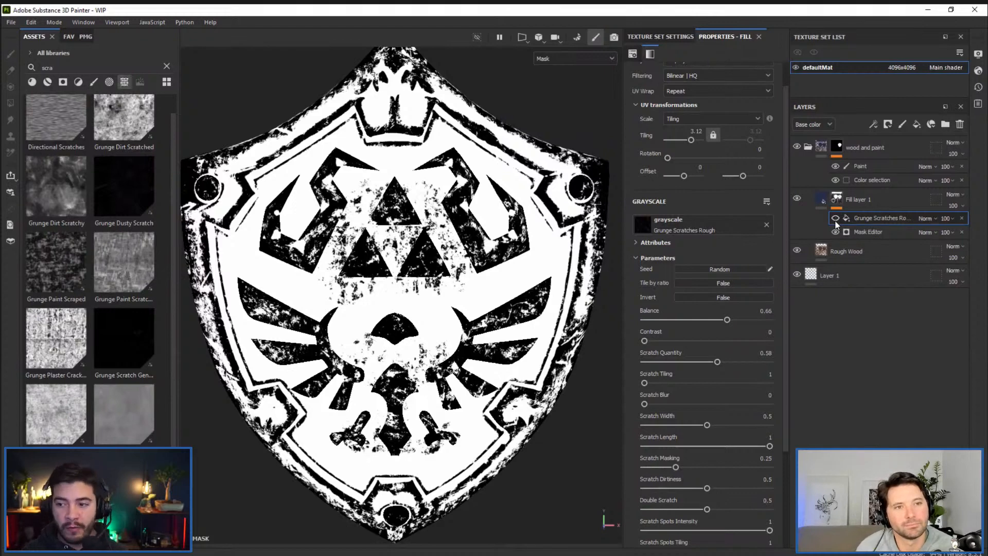
click(836, 217)
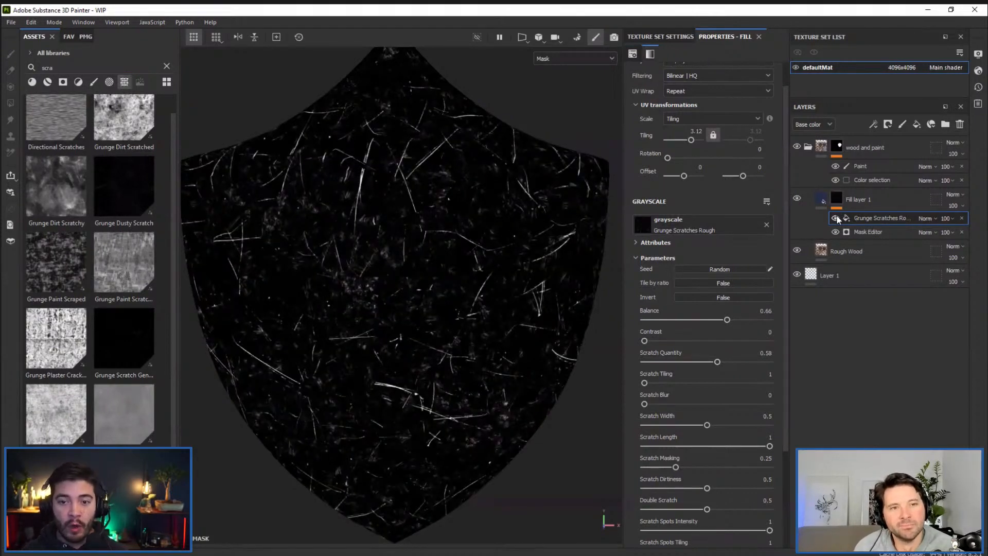
Try Overlay and Linear dodge (Add) as the Grunge Scratches Rough effect's blend mode, settling on Multiply
click(928, 219)
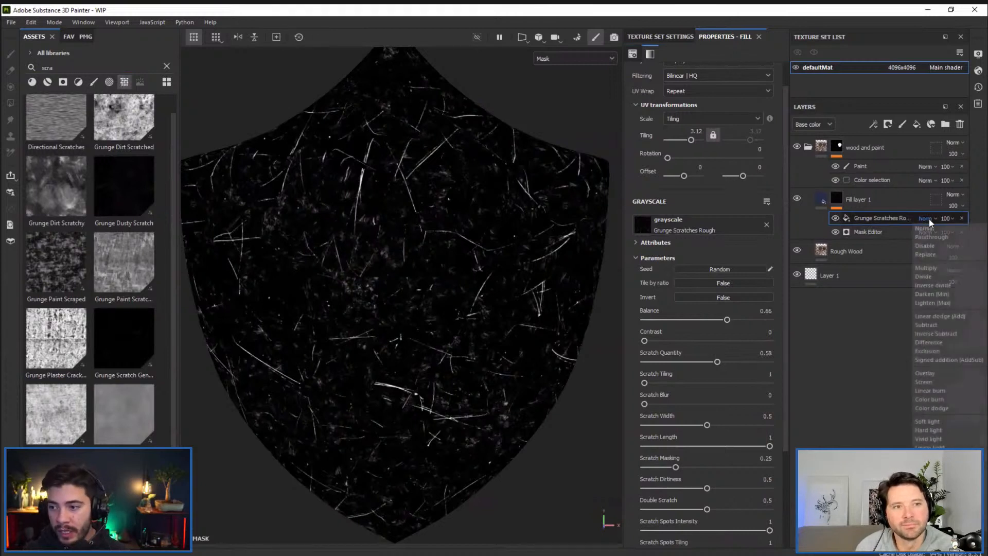
click(928, 268)
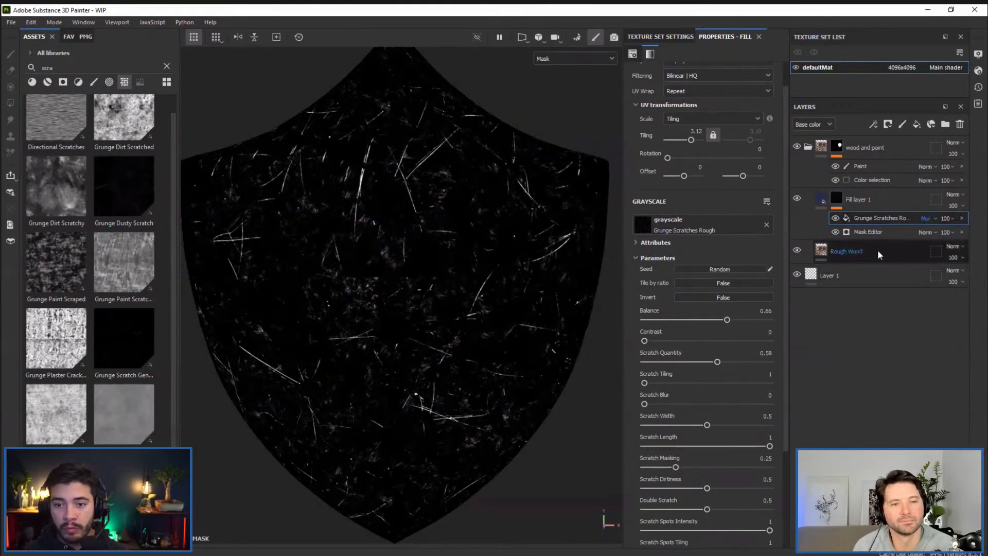
click(928, 218)
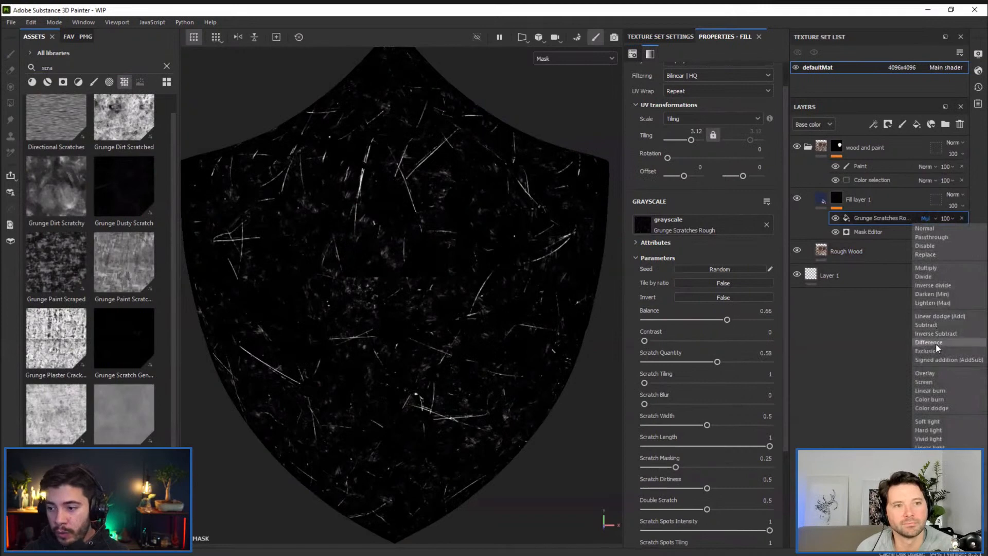
click(936, 371)
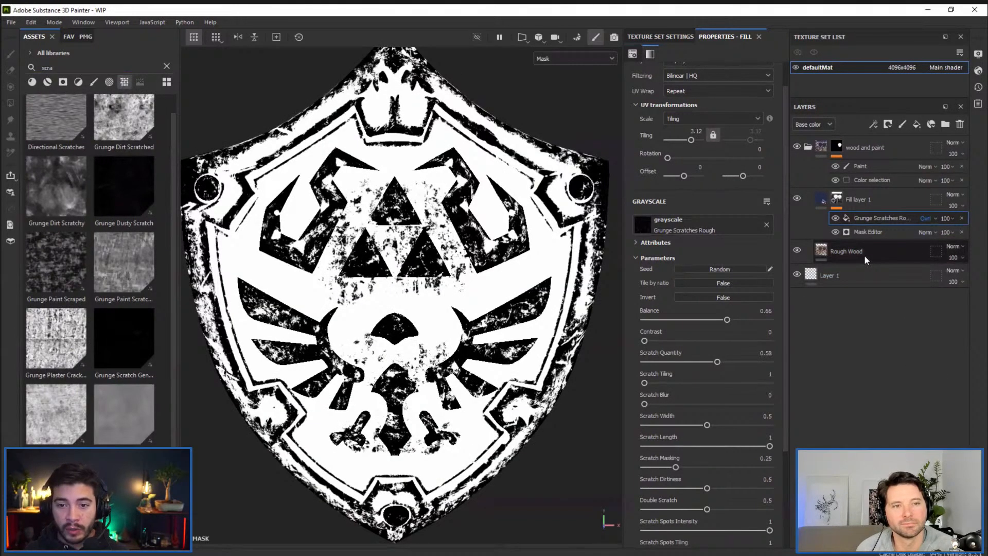
click(920, 218)
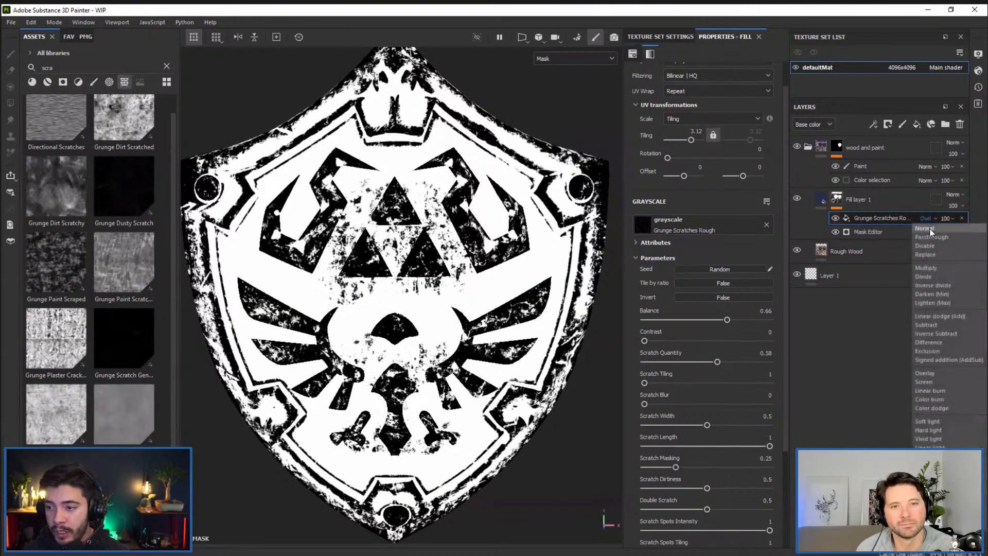
click(931, 319)
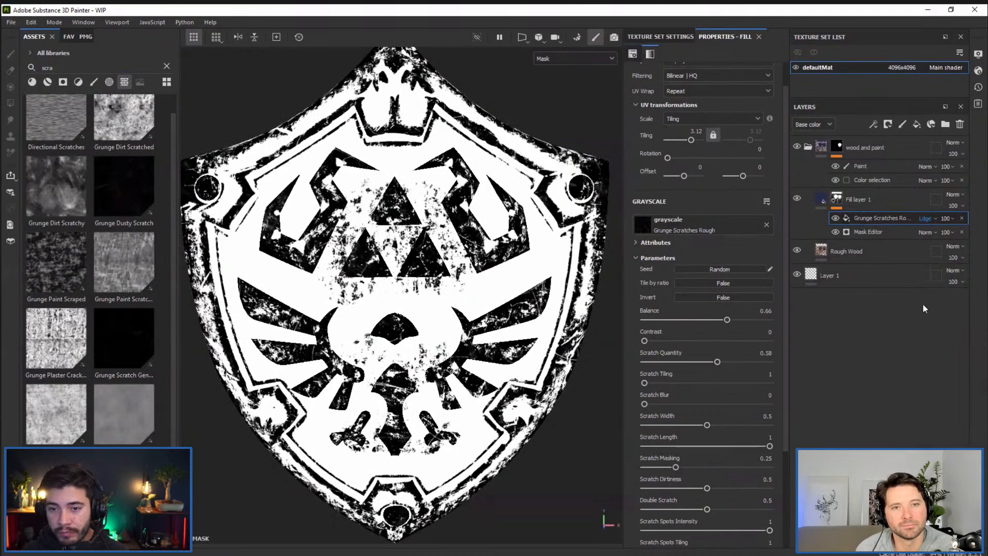
click(930, 217)
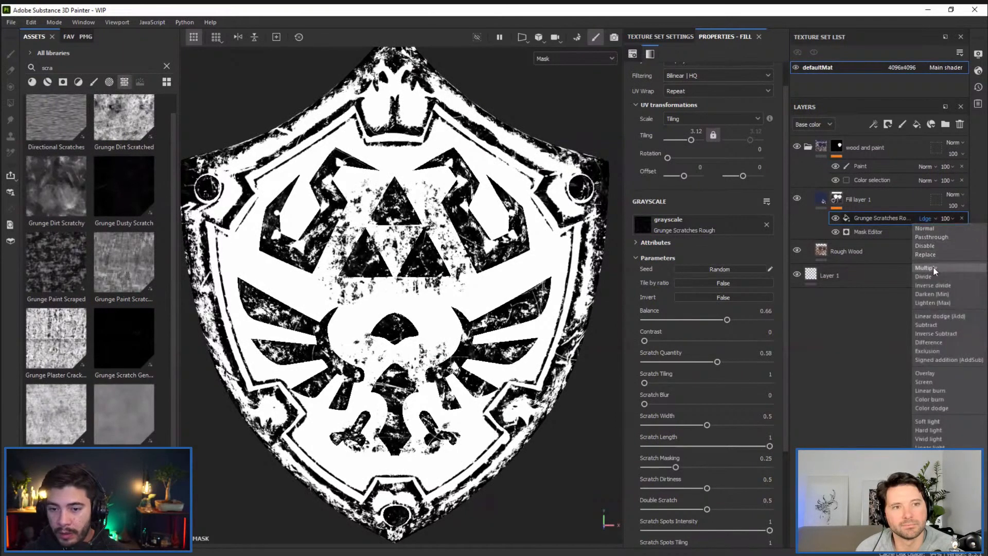
click(934, 267)
click(921, 216)
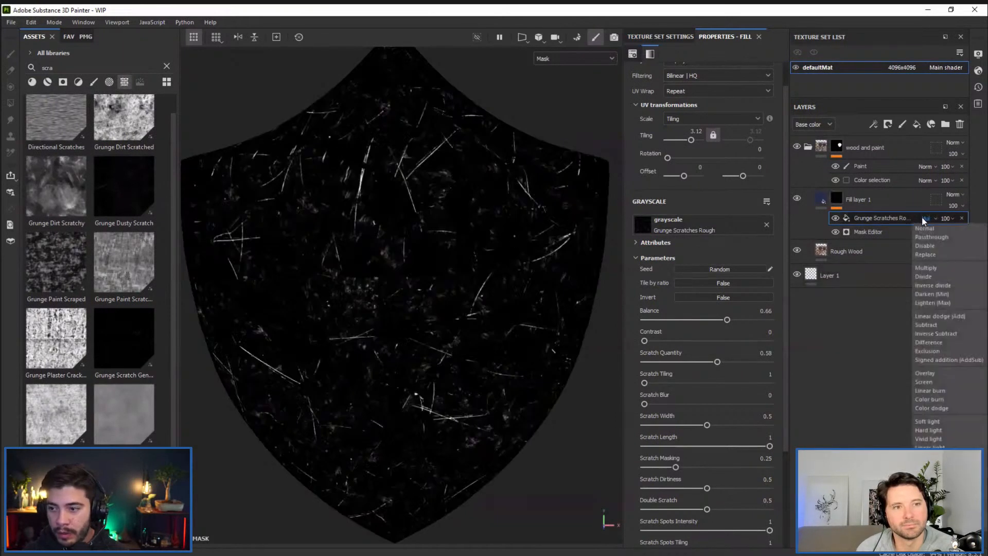
click(926, 267)
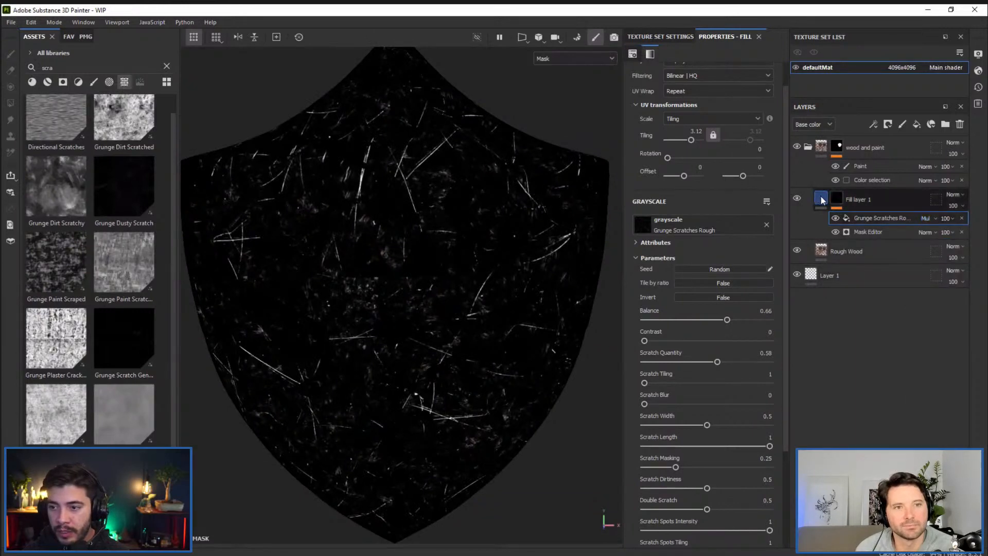
Return to the material view of Fill layer 1 and turn on Invert for the Grunge Scratches Rough effect
click(821, 199)
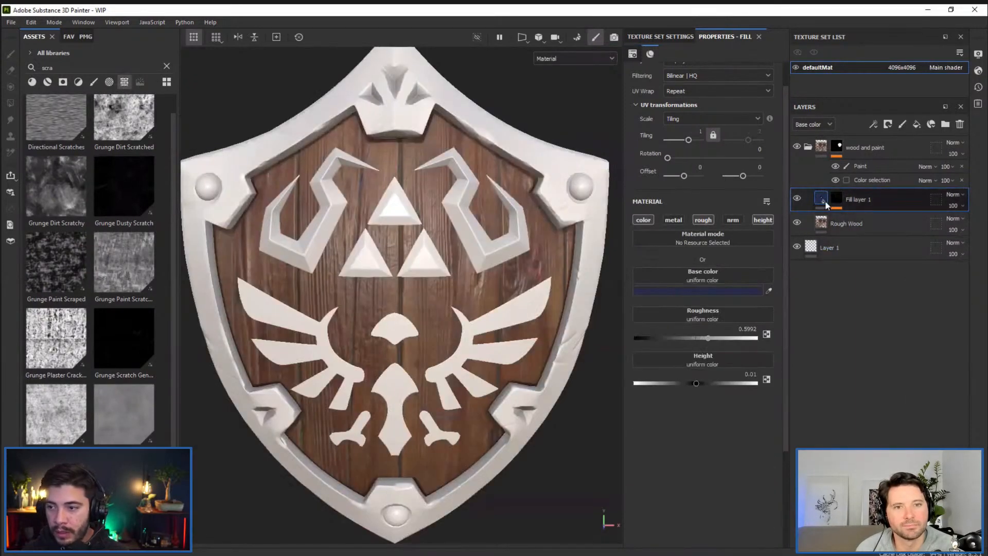
click(875, 207)
click(879, 217)
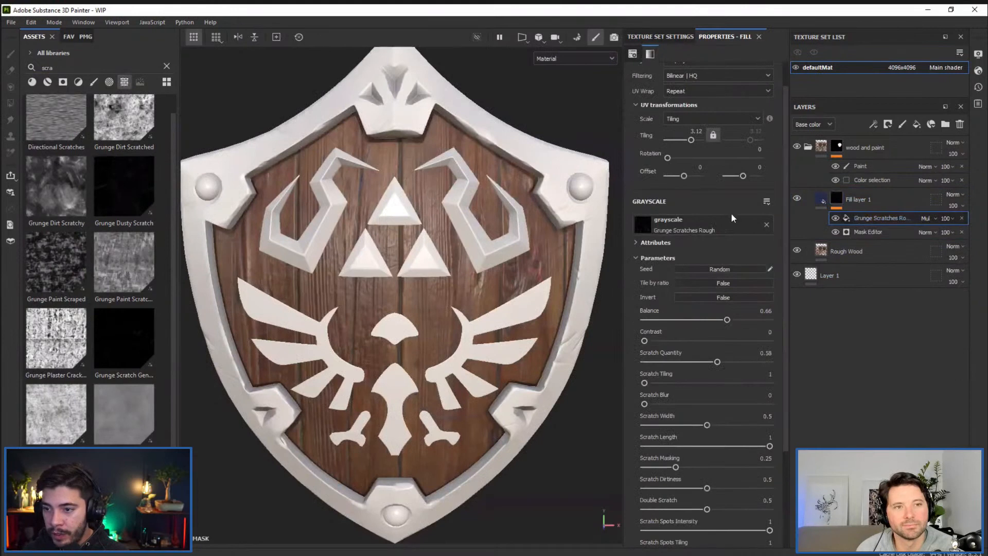
click(723, 298)
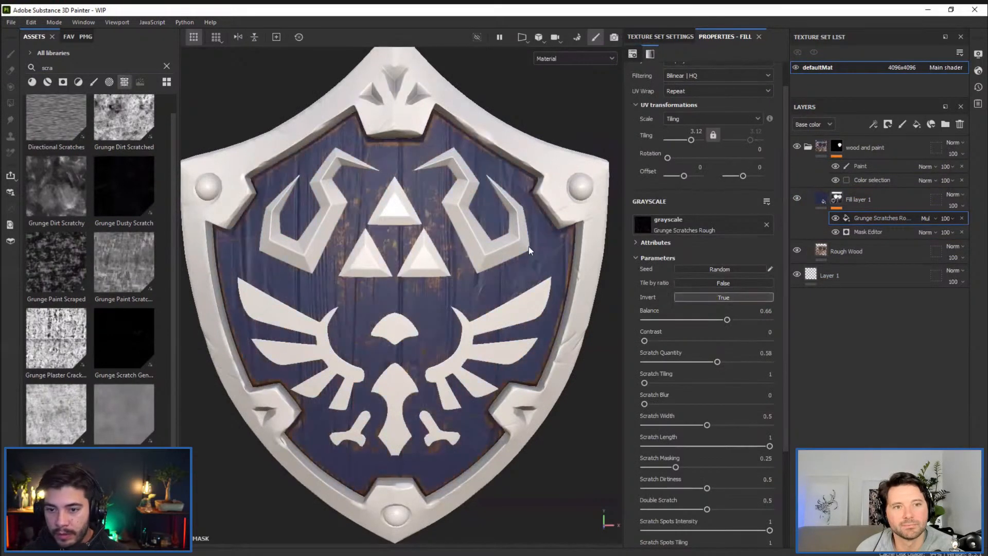
Refine Grunge Scratches Rough with tiling 5.49, Contrast 0.27, Scratch Quantity 0.81 and Balance 0.82
scroll(487, 252, up, 1)
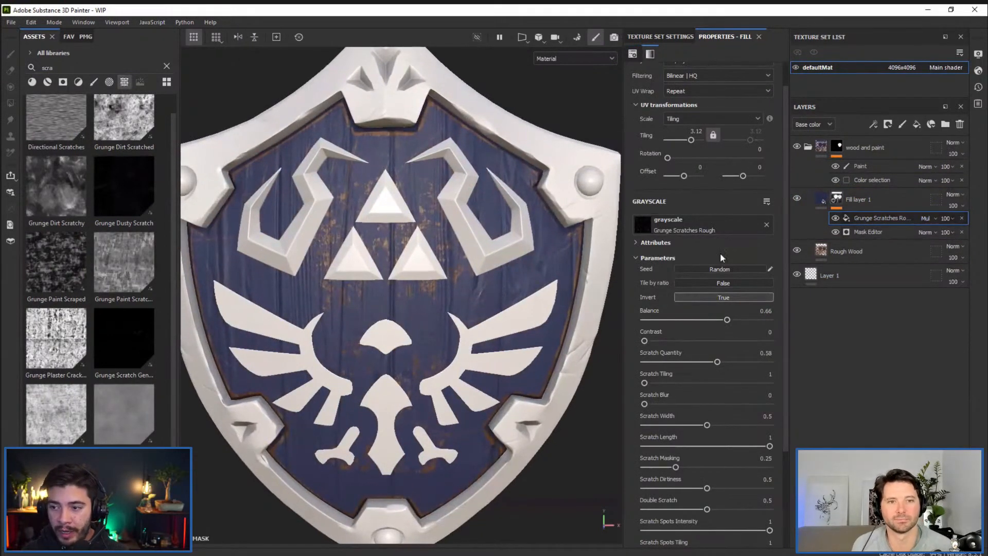
alt+right_drag(493, 285, 496, 322)
alt+drag(496, 321, 491, 295)
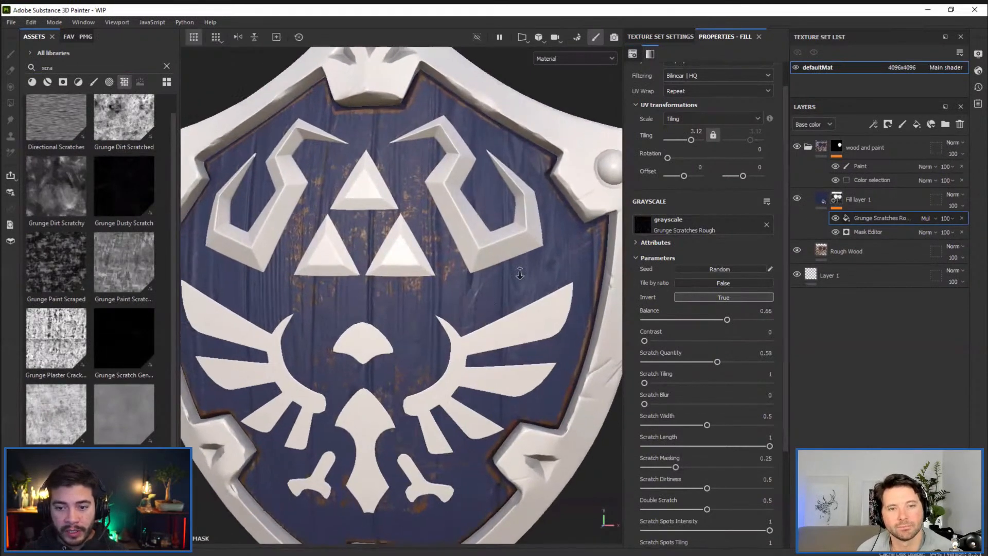
alt+right_drag(521, 271, 566, 316)
alt+middle_drag(566, 316, 503, 283)
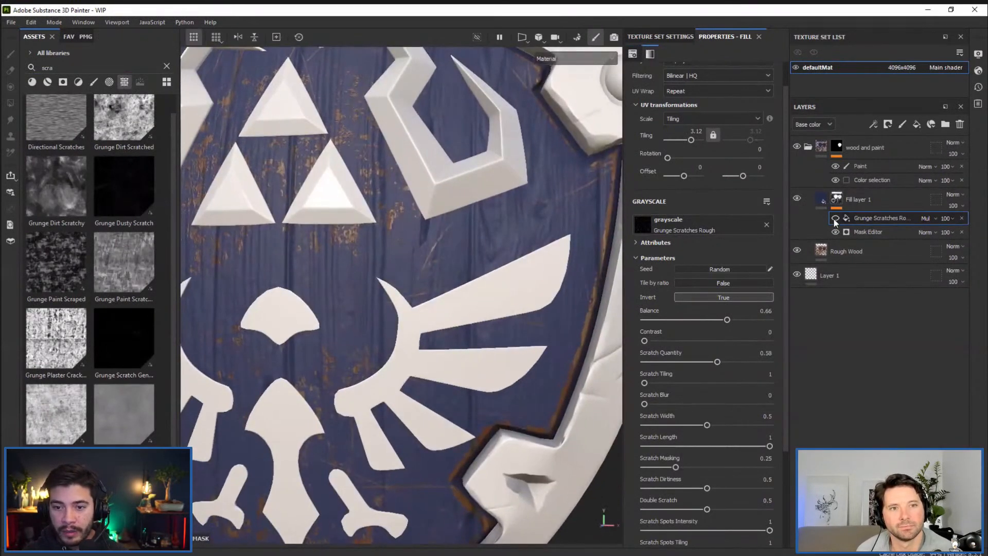
drag(692, 140, 693, 140)
drag(736, 360, 747, 362)
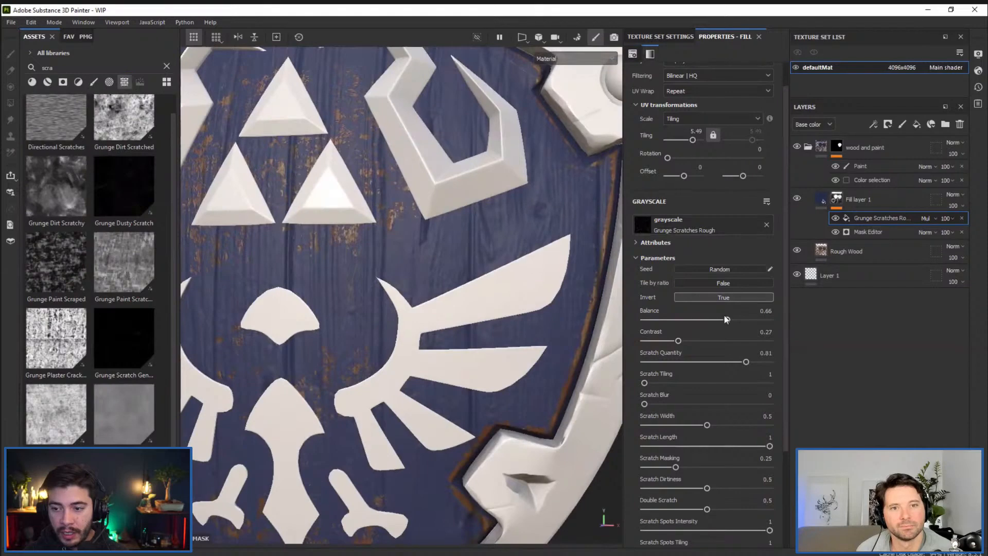
drag(724, 316, 748, 326)
alt+right_drag(375, 302, 360, 214)
alt+middle_drag(360, 214, 424, 215)
shift+right_drag(426, 219, 423, 152)
alt+middle_drag(433, 232, 441, 248)
shift+right_drag(441, 248, 436, 180)
alt+middle_drag(437, 234, 440, 243)
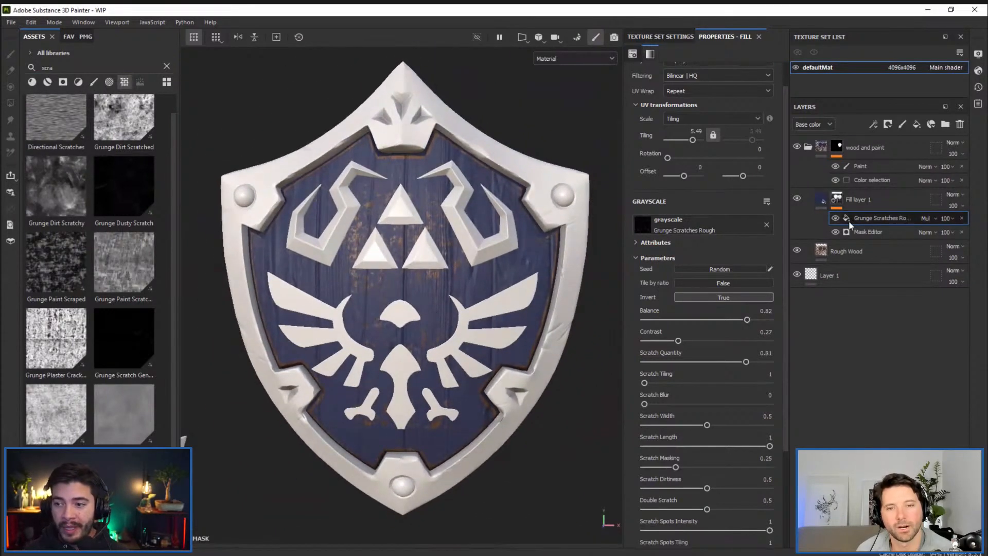
Test a green hue on Fill layer 1's base color and settle on a more saturated dark blue
click(822, 201)
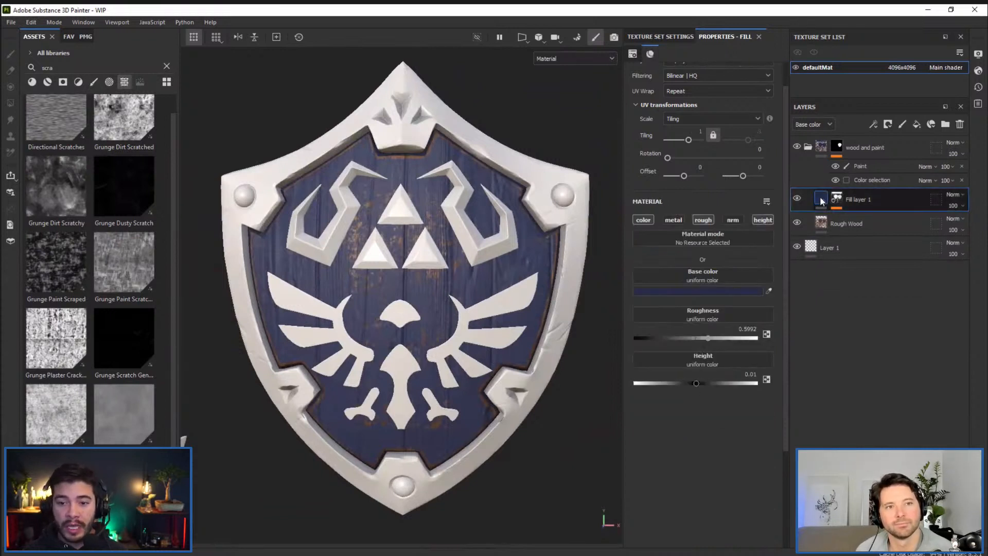
click(685, 291)
mouse_move(834, 400)
mouse_down()
mouse_move(833, 454)
mouse_move(834, 434)
mouse_up()
click(832, 406)
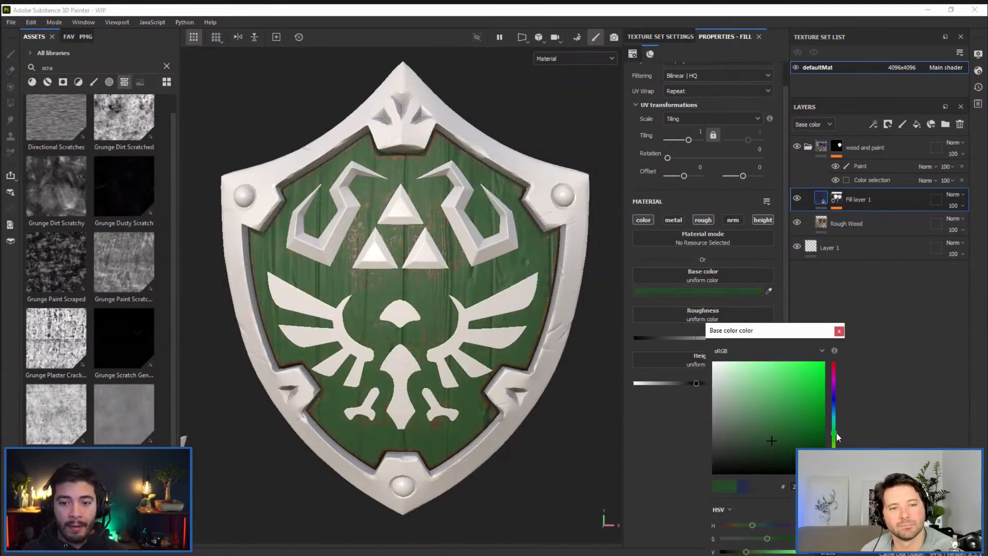
click(834, 401)
mouse_move(766, 390)
mouse_down()
mouse_move(781, 403)
mouse_move(780, 435)
mouse_up()
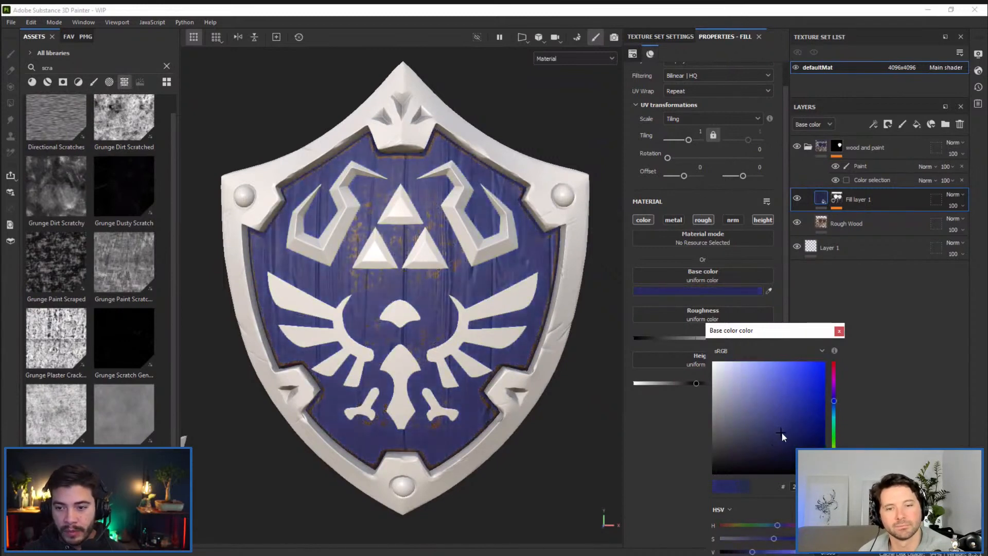
drag(834, 405, 833, 404)
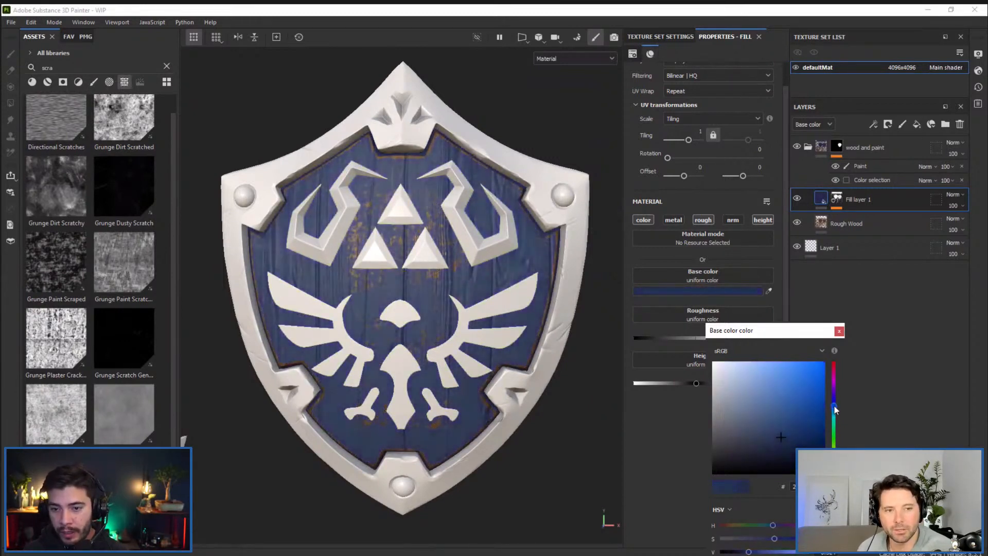
drag(782, 436, 783, 436)
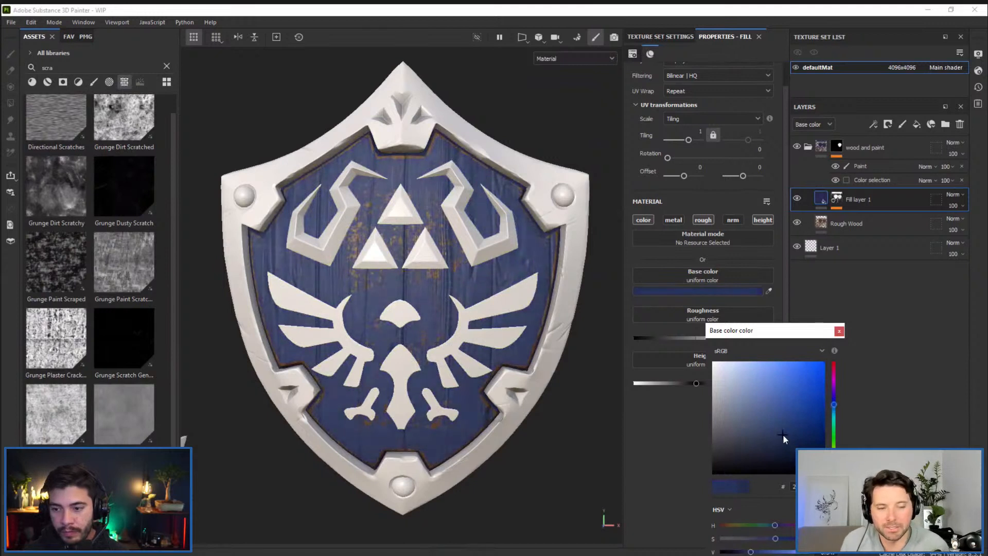
click(834, 407)
drag(788, 440, 794, 439)
click(839, 332)
alt+drag(487, 264, 449, 304)
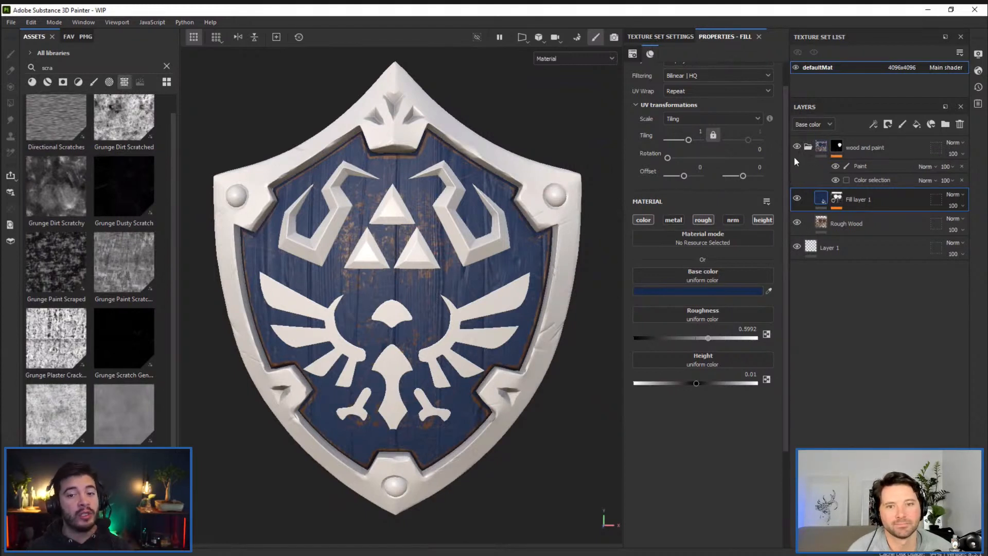
Collapse the wood and paint folder and add a new paint layer above it
click(826, 146)
click(808, 147)
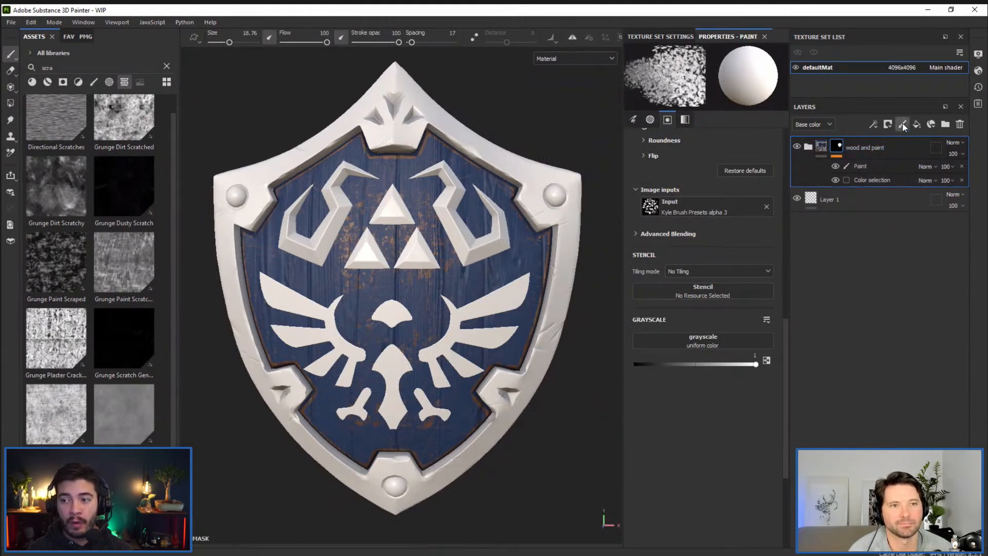
click(902, 124)
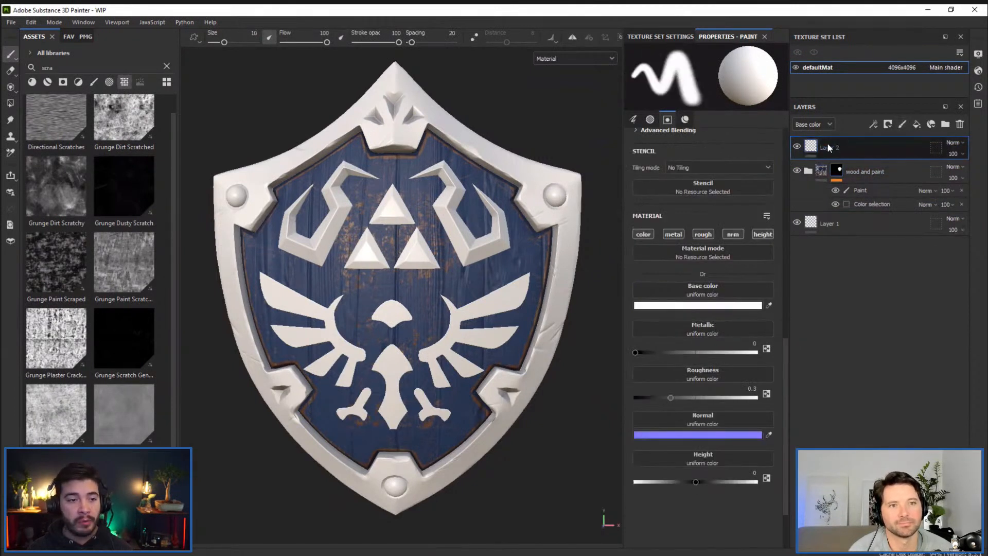
Show the brush assets, clear the "scra" search and pick the Archive Inker brush
click(93, 82)
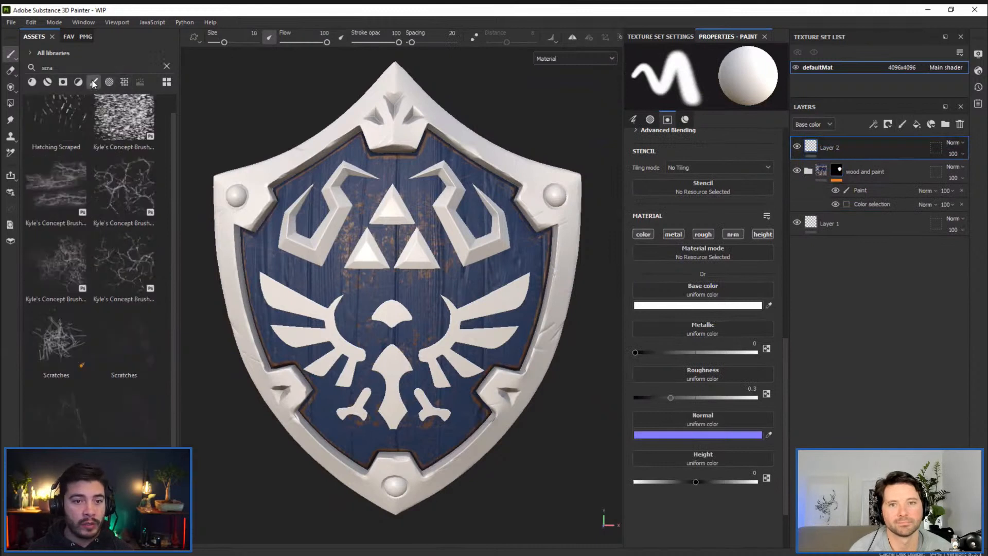
scroll(132, 121, up, 1)
scroll(140, 170, down, 1)
click(165, 67)
scroll(123, 174, up, 1)
click(124, 206)
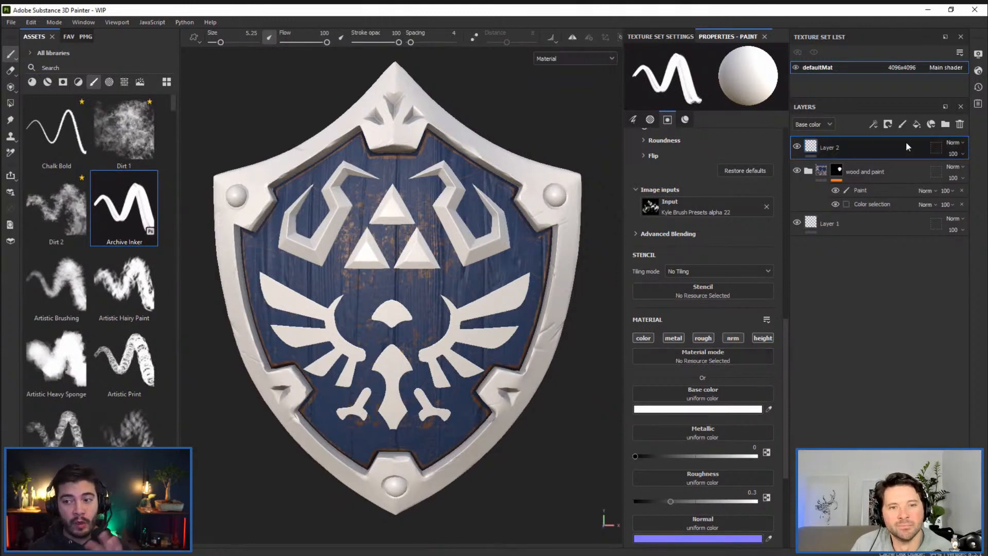
Set the brush material to a pure red base color, Metallic 1, Roughness 0.2769 and Height 0.1405
scroll(706, 401, down, 2)
click(706, 350)
drag(817, 368, 841, 363)
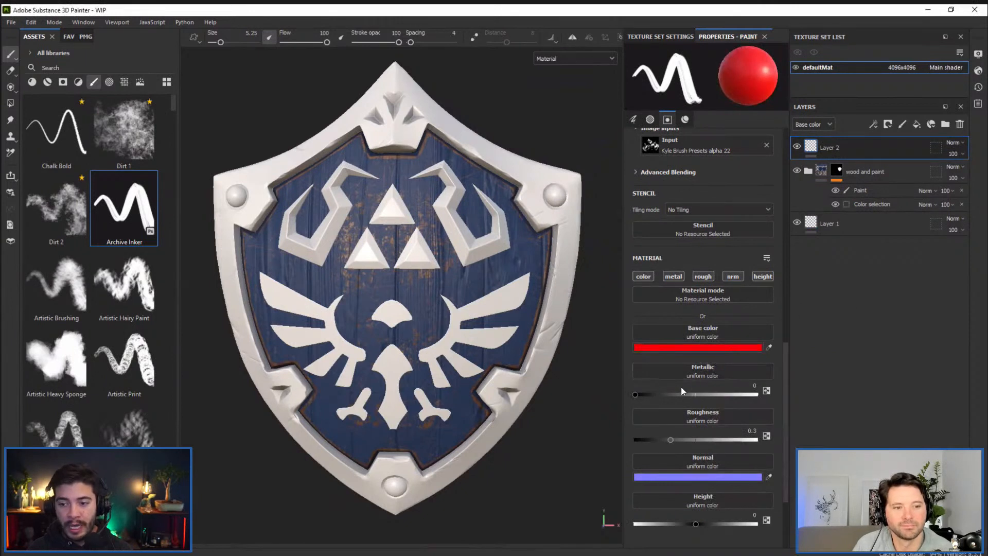
drag(656, 393, 792, 392)
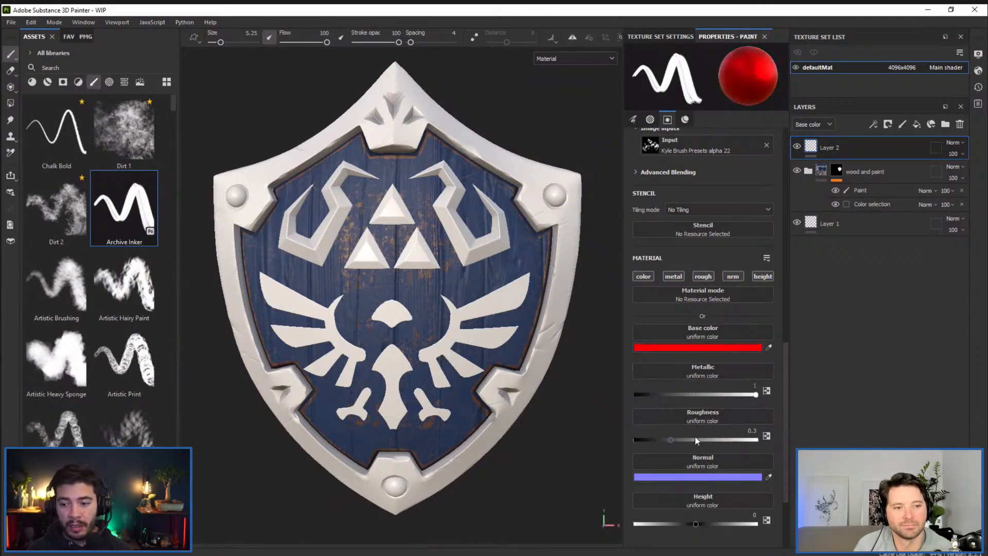
drag(692, 440, 667, 440)
drag(696, 524, 698, 524)
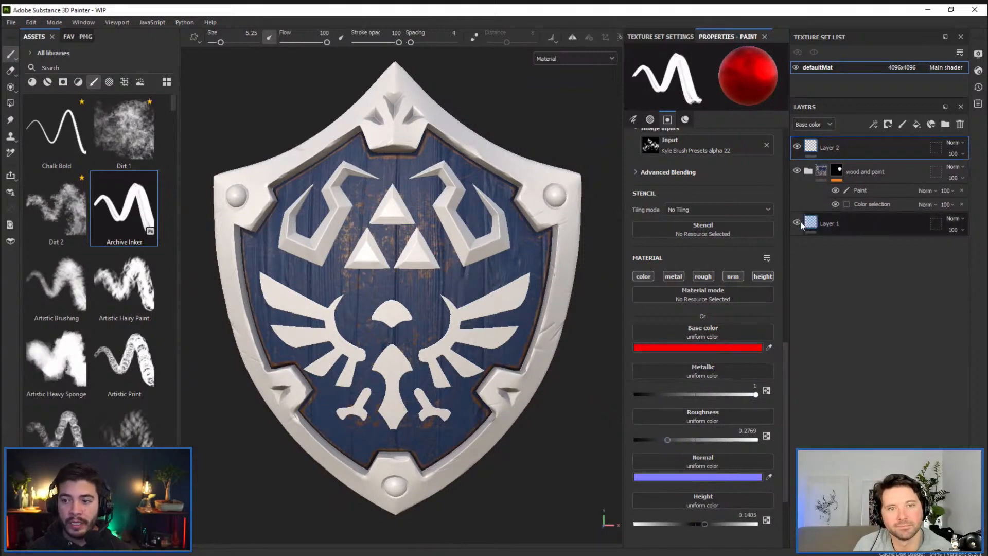
Paint broad overlapping red strokes on Layer 2 across the triangles and bird emblem in the shield's center
drag(461, 234, 373, 337)
drag(476, 268, 391, 375)
drag(359, 234, 383, 337)
drag(384, 223, 405, 321)
drag(344, 244, 379, 385)
alt+right_drag(410, 256, 479, 350)
alt+drag(480, 350, 501, 283)
shift+right_drag(502, 283, 502, 339)
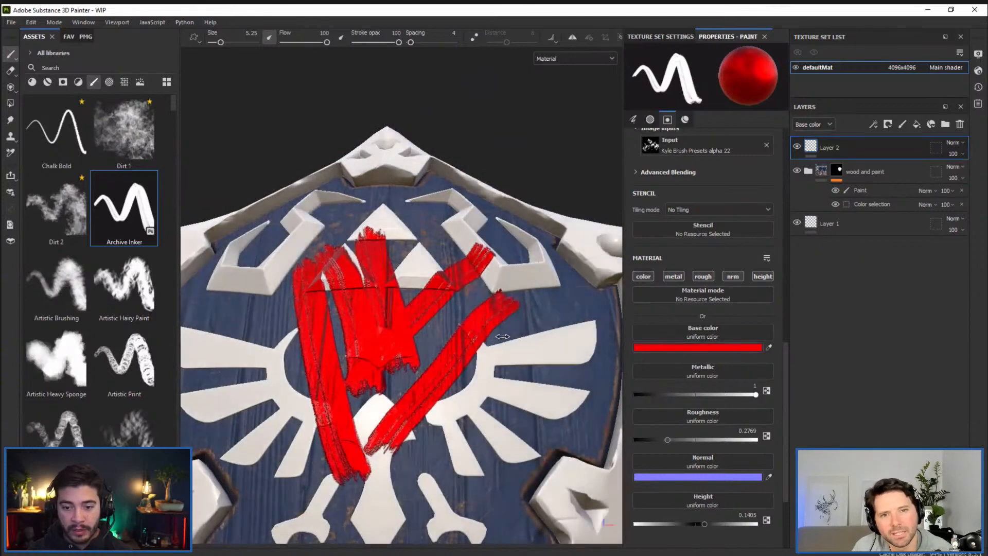
alt+drag(487, 364, 471, 427)
alt+right_drag(471, 427, 456, 402)
drag(488, 300, 404, 377)
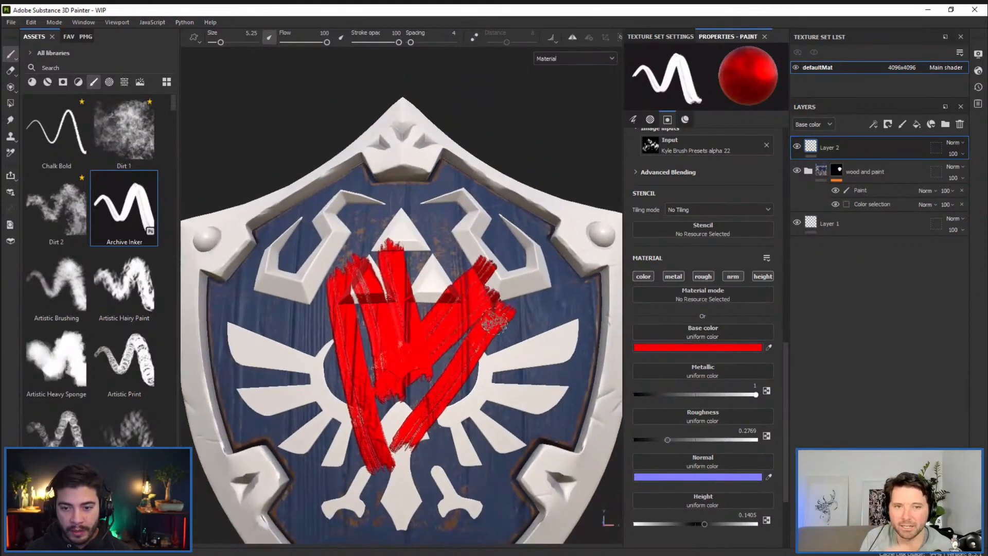
Paint more broad red strokes on Layer 2 over the triangles, the left wing and the lower part of the bird emblem
drag(497, 319, 420, 495)
alt+middle_drag(442, 413, 435, 363)
alt+drag(436, 363, 431, 382)
drag(303, 261, 353, 384)
drag(293, 287, 356, 400)
drag(312, 199, 427, 289)
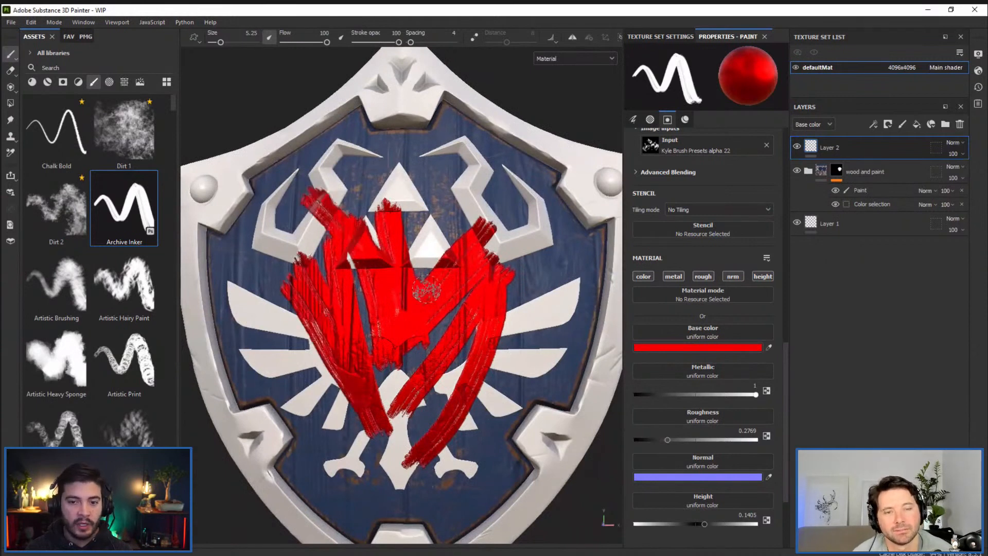
drag(418, 221, 433, 297)
drag(456, 251, 433, 390)
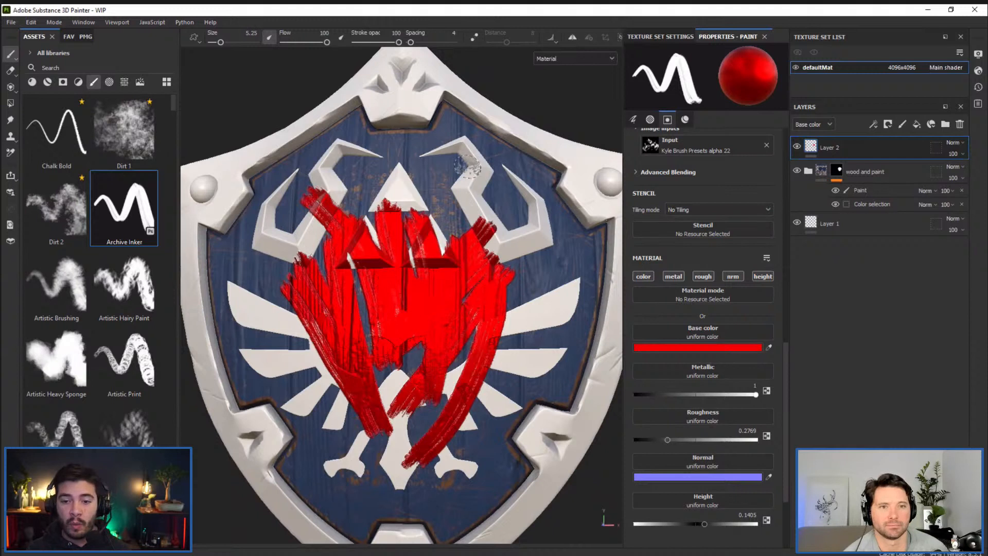
Change the brush base color to dark blue and paint diagonal strokes over the red paint in the shield's center
click(736, 347)
click(834, 406)
click(812, 422)
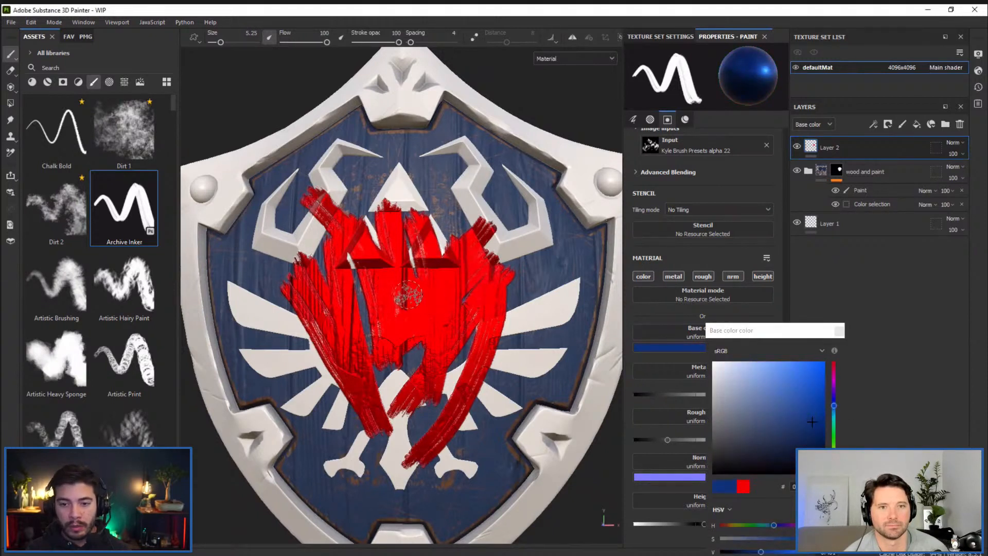
drag(471, 228, 327, 378)
Change the brush to green with Metallic 0 and Roughness 0.5289, and paint vertical and diagonal strokes over the triangles and emblem
click(834, 433)
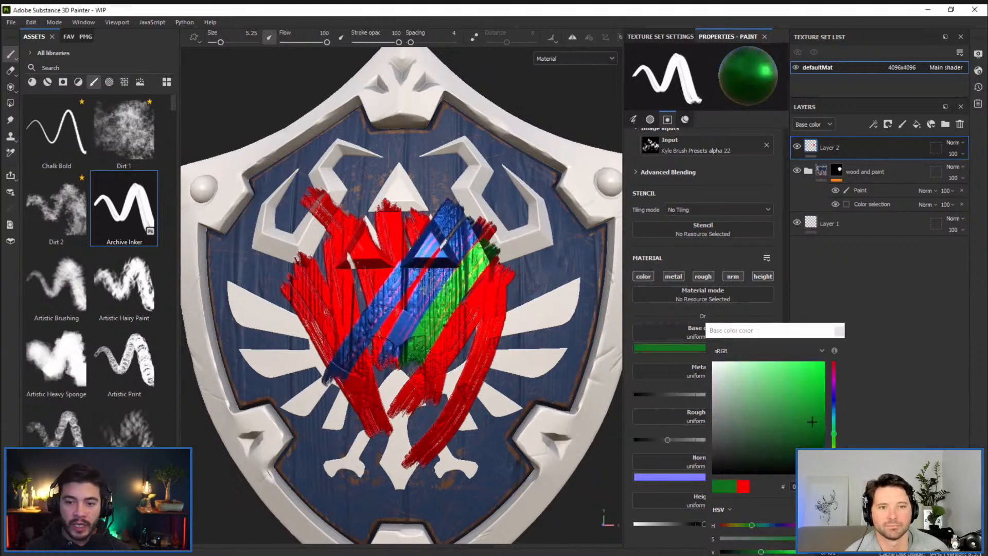
click(839, 331)
drag(691, 440, 698, 440)
drag(755, 395, 627, 405)
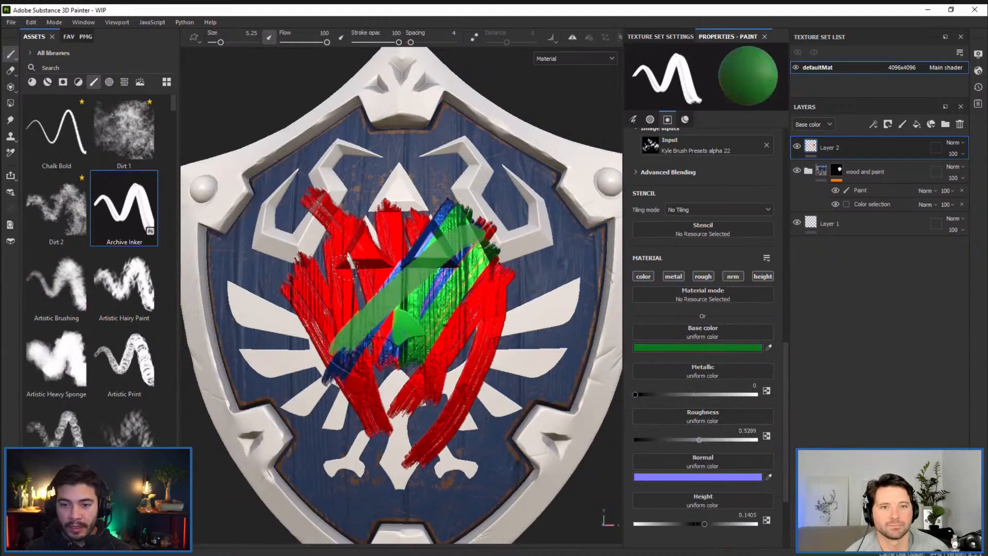
drag(351, 259, 360, 425)
drag(394, 198, 387, 296)
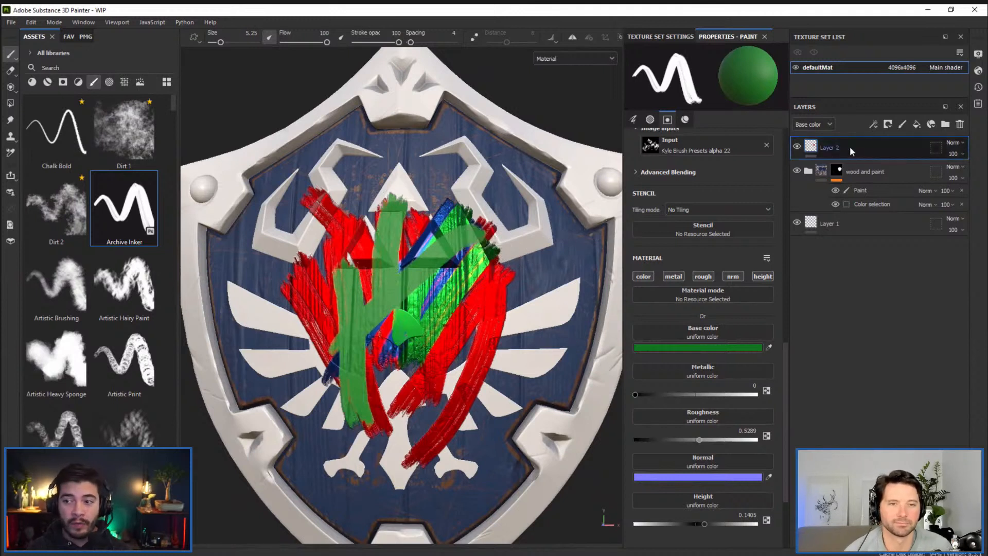
Delete Layer 2 and add a fill layer in its place with a black mask and a paint effect
click(959, 124)
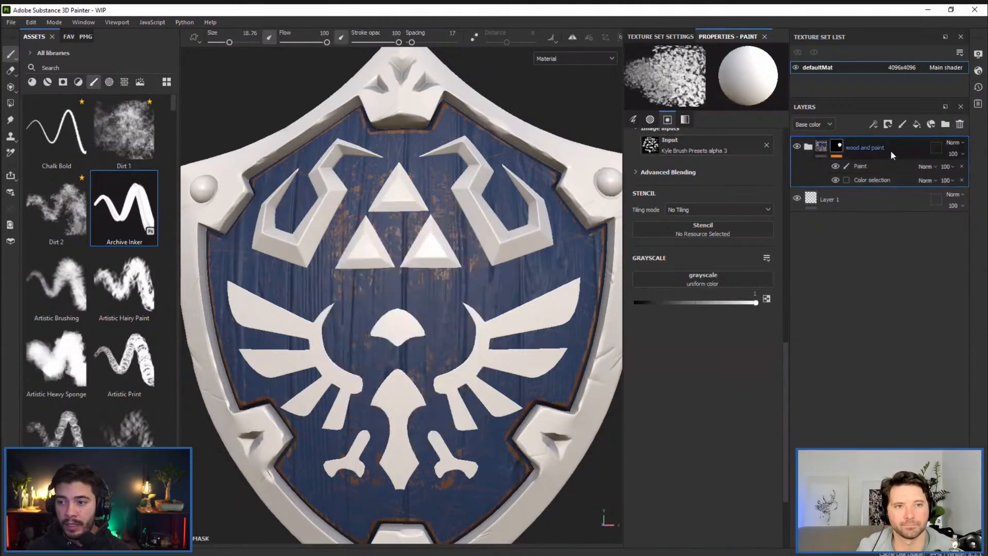
click(917, 125)
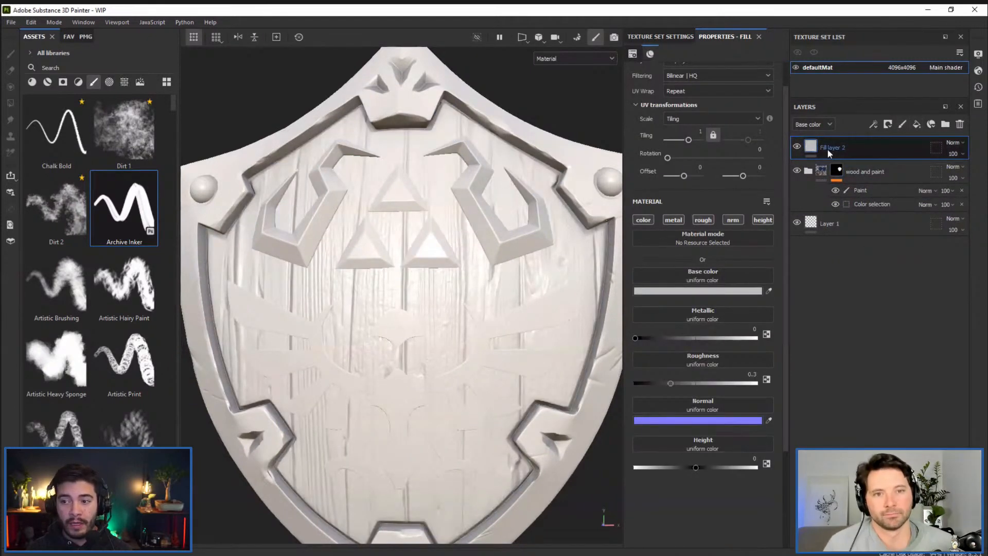
right_click(886, 138)
click(897, 145)
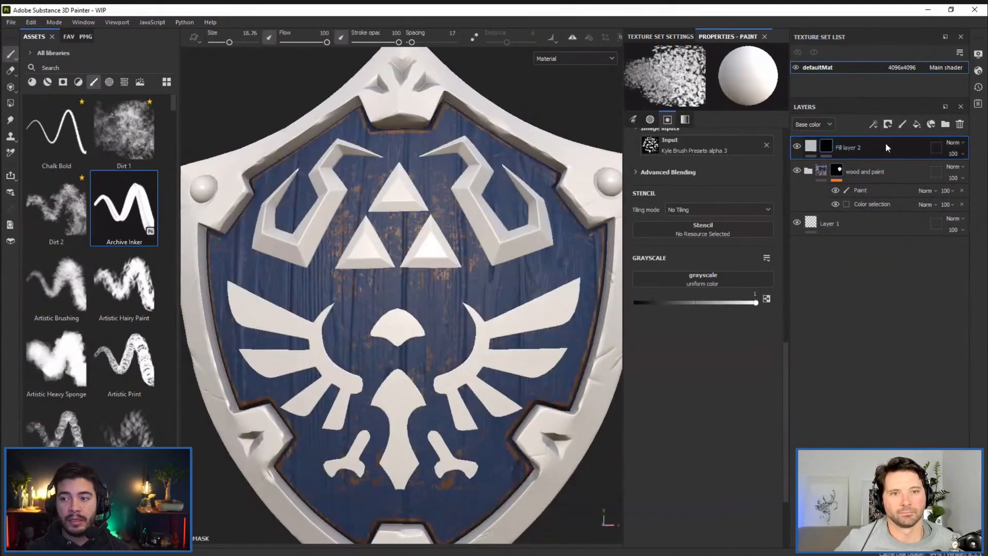
click(876, 125)
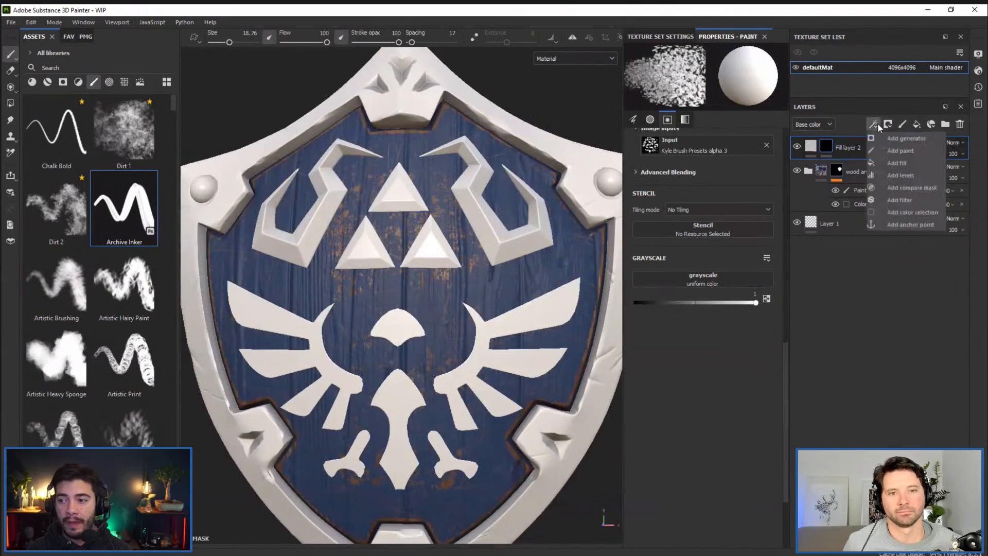
click(895, 150)
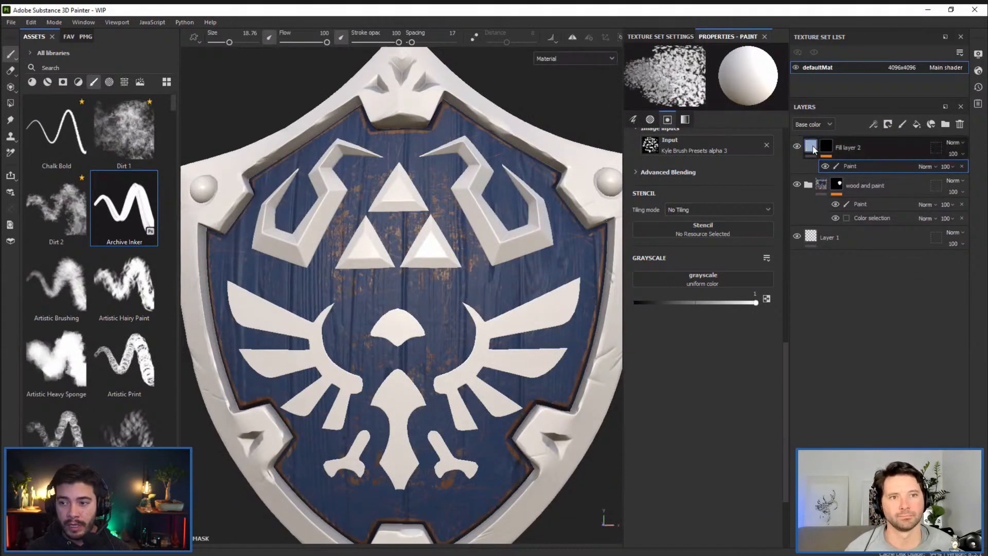
Set the new fill layer's base color to dark red and select the paint effect in its mask
click(811, 147)
click(685, 291)
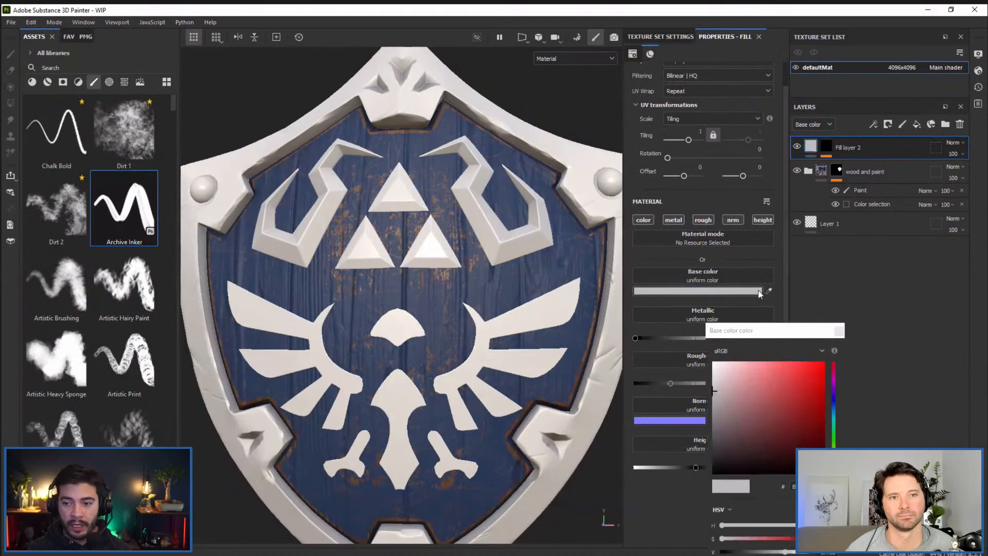
click(817, 373)
click(826, 146)
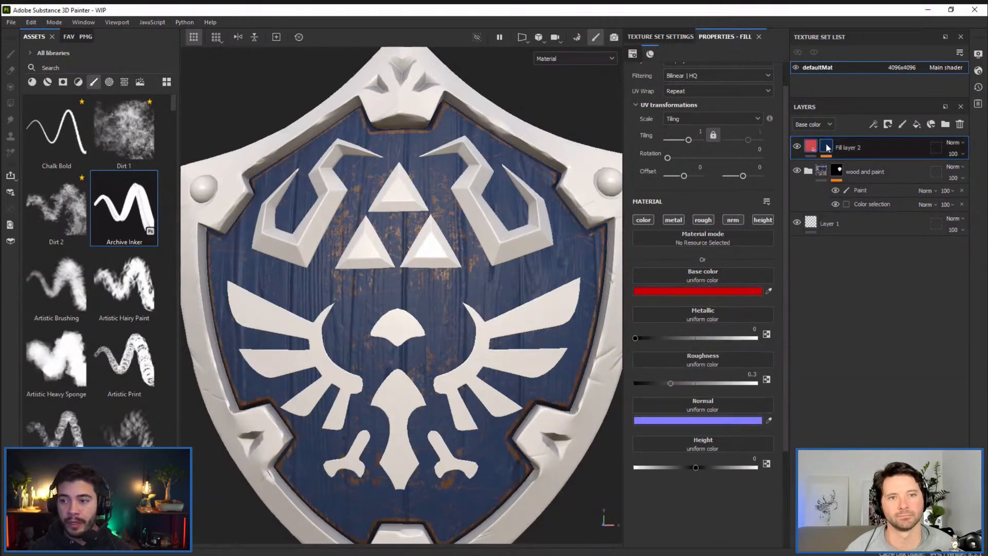
click(850, 166)
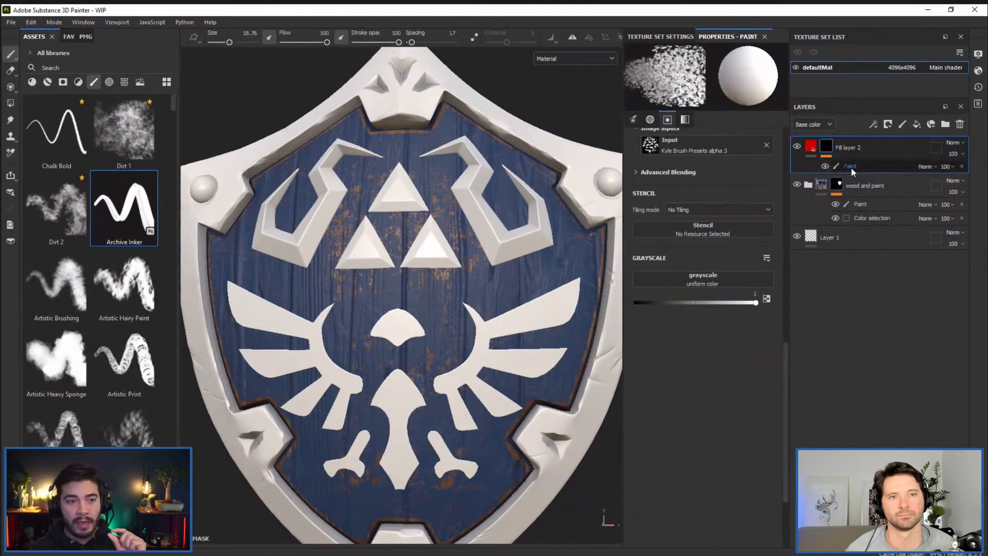
mouse_move(514, 165)
mouse_down()
mouse_move(412, 257)
mouse_move(298, 293)
mouse_up()
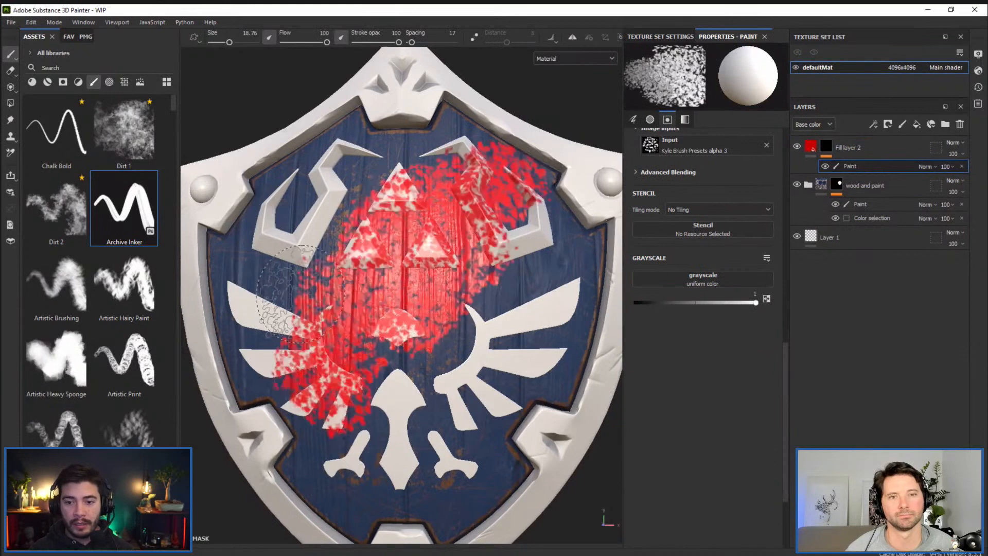
key(ctrl+z)
key(ctrl+z)
Reduce the brush size to about 6.49 and paint three long mask strokes down across the triangles and bird emblem
ctrl+right_drag(466, 264, 437, 264)
drag(476, 230, 416, 387)
drag(404, 196, 344, 391)
drag(327, 212, 330, 378)
Set the fill layer's Height to 0.2231, Roughness to 0.4545 and Metallic to 1
click(811, 147)
drag(699, 467, 709, 467)
click(707, 383)
drag(708, 382, 689, 383)
click(755, 337)
click(827, 149)
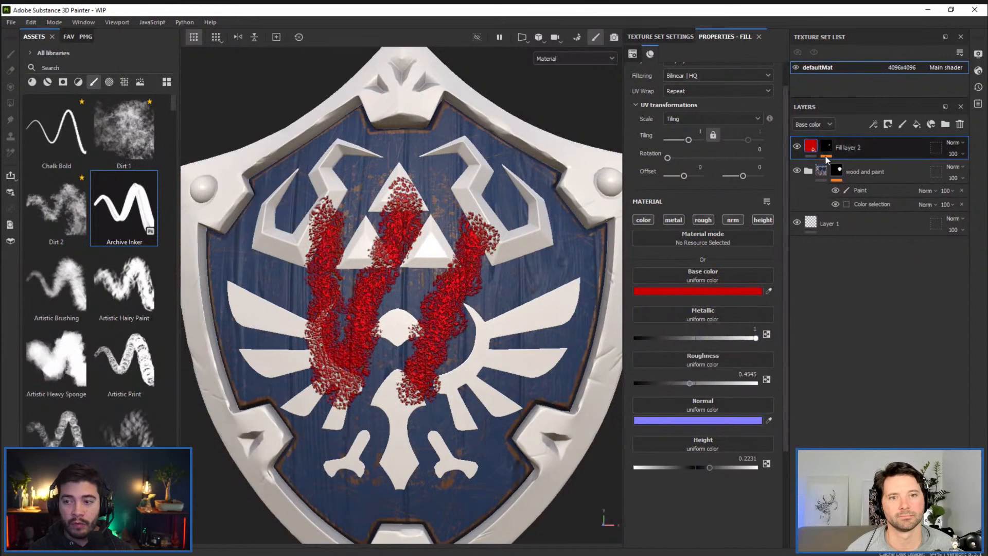
Change the fill layer's base color to a medium blue
click(698, 292)
click(779, 401)
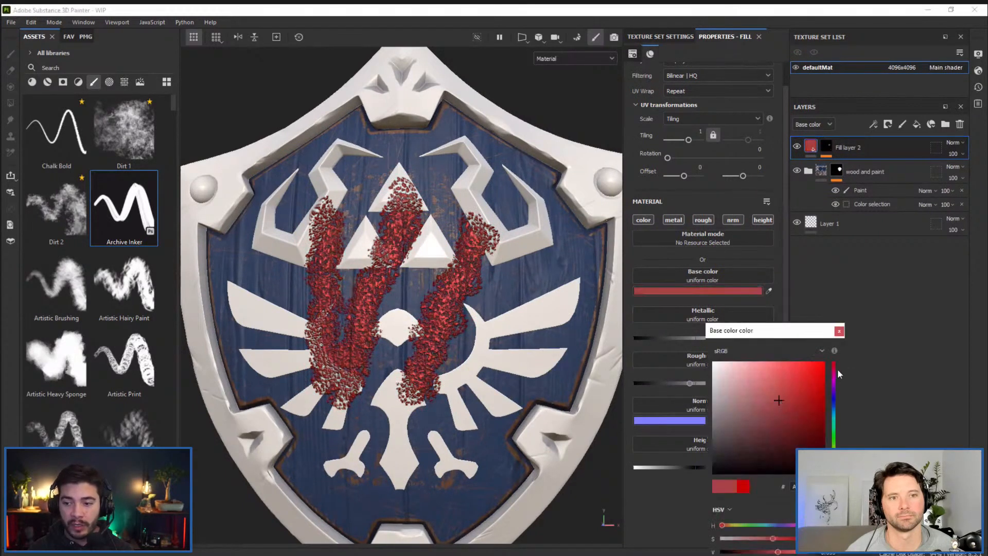
drag(832, 388, 833, 406)
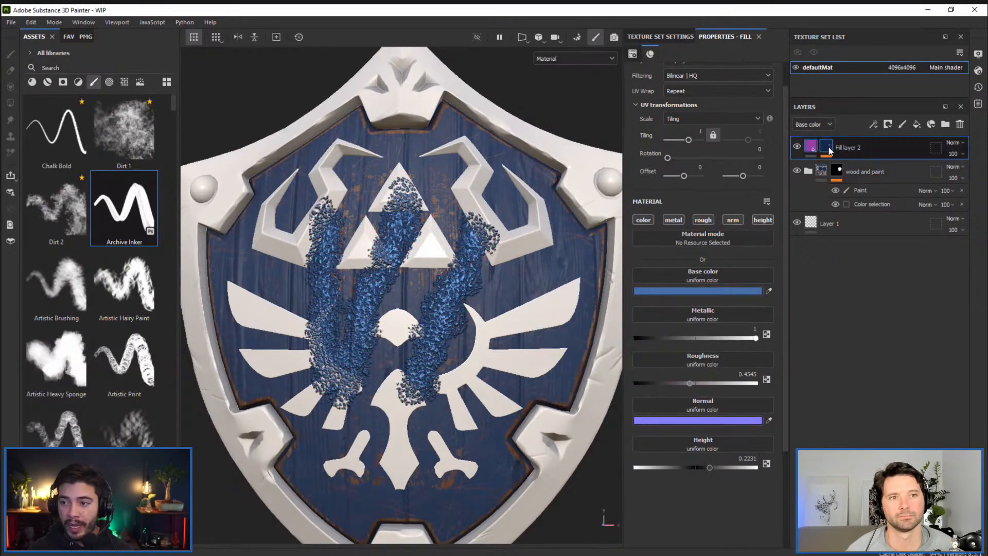
Replace the mask's paint effect with a new one and paint a broad patch over the lower triangles and bird emblem
click(826, 147)
click(962, 166)
click(873, 124)
click(889, 150)
mouse_move(432, 226)
mouse_down()
mouse_move(329, 329)
mouse_move(453, 242)
mouse_move(308, 350)
mouse_move(324, 350)
mouse_move(345, 396)
mouse_move(478, 355)
mouse_up()
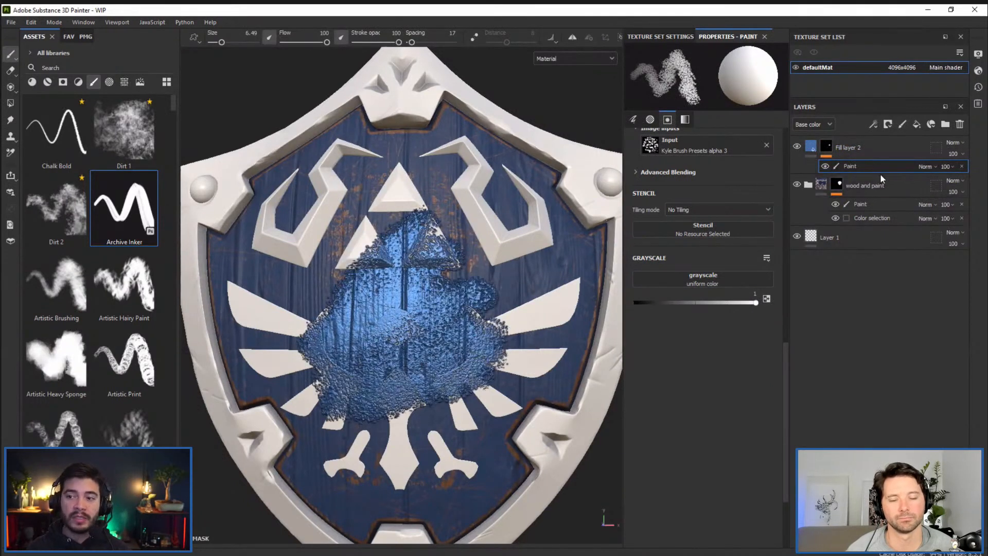
Delete Fill layer 2 and select the wood and paint folder
click(864, 152)
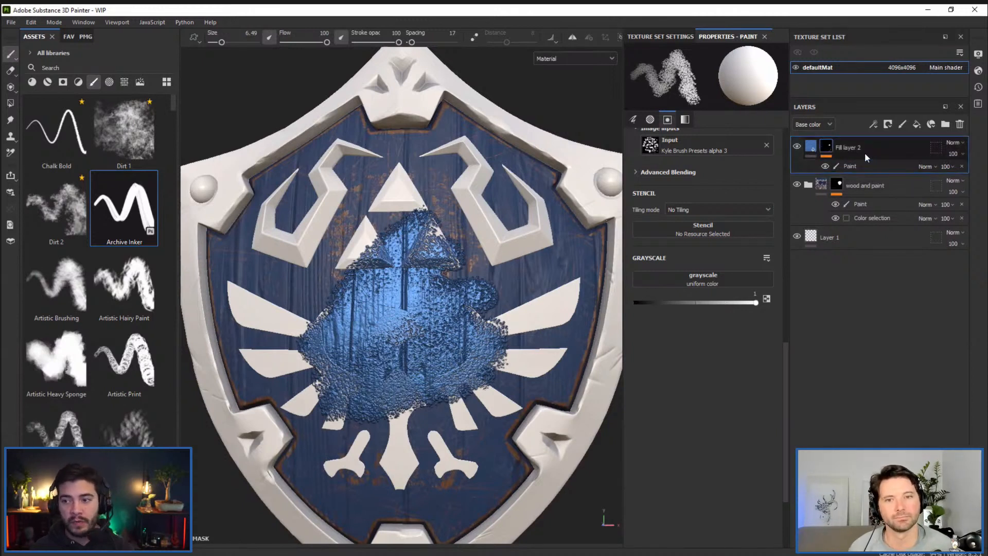
click(959, 124)
click(808, 146)
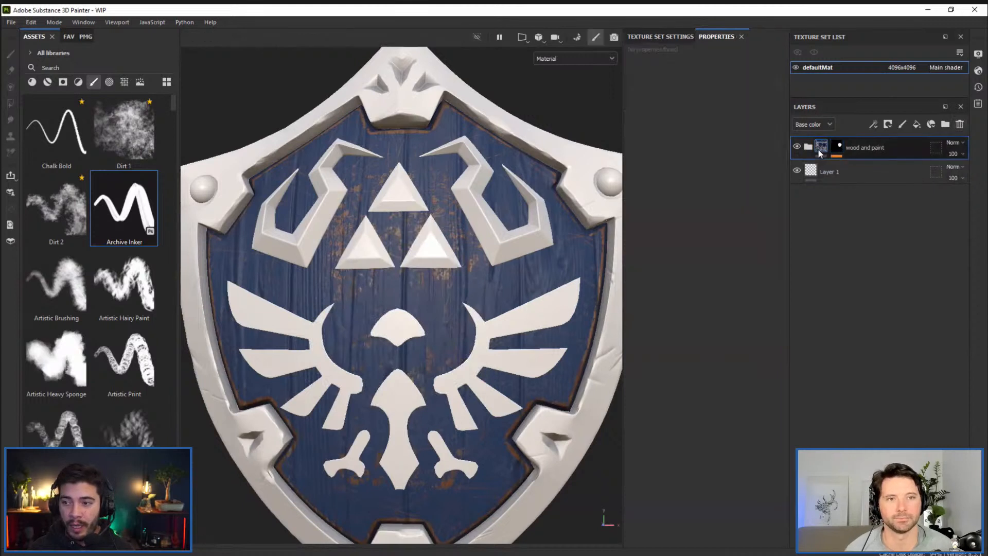
scroll(532, 297, down, 3)
alt+middle_drag(446, 229, 424, 205)
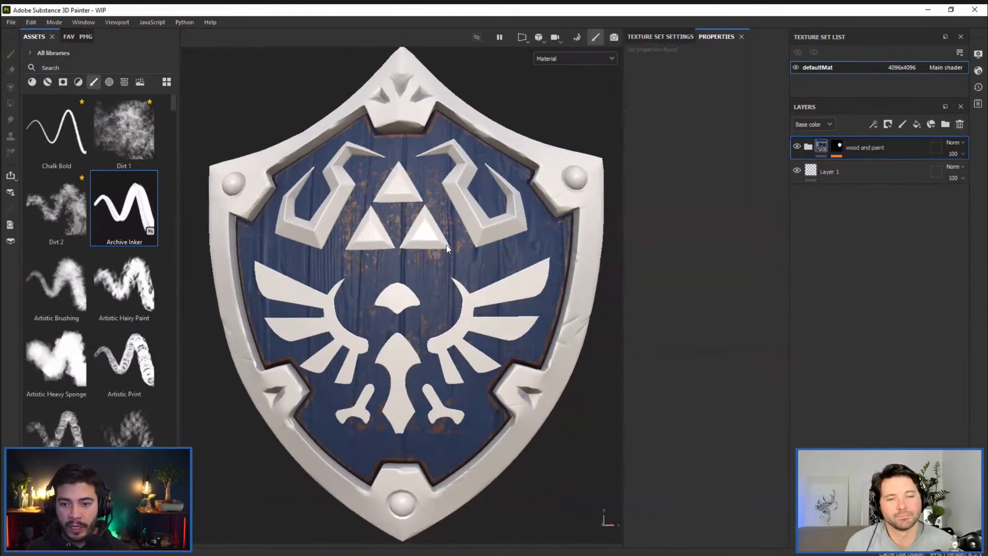
alt+middle_drag(446, 245, 435, 237)
alt+right_drag(454, 252, 436, 209)
alt+middle_drag(436, 209, 431, 228)
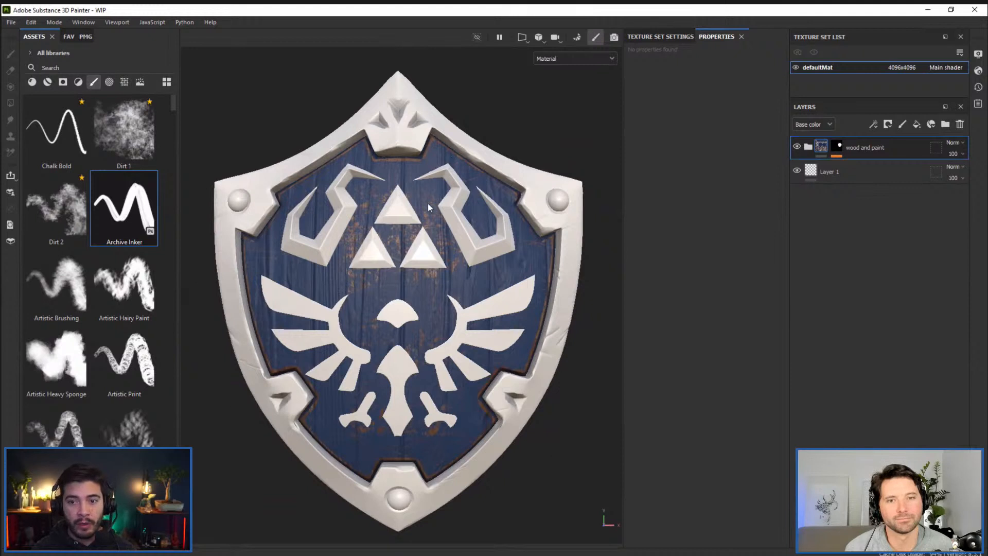
scroll(428, 203, down, 3)
alt+middle_drag(355, 216, 453, 247)
scroll(464, 213, down, 1)
alt+middle_drag(464, 213, 439, 206)
alt+middle_drag(505, 277, 501, 275)
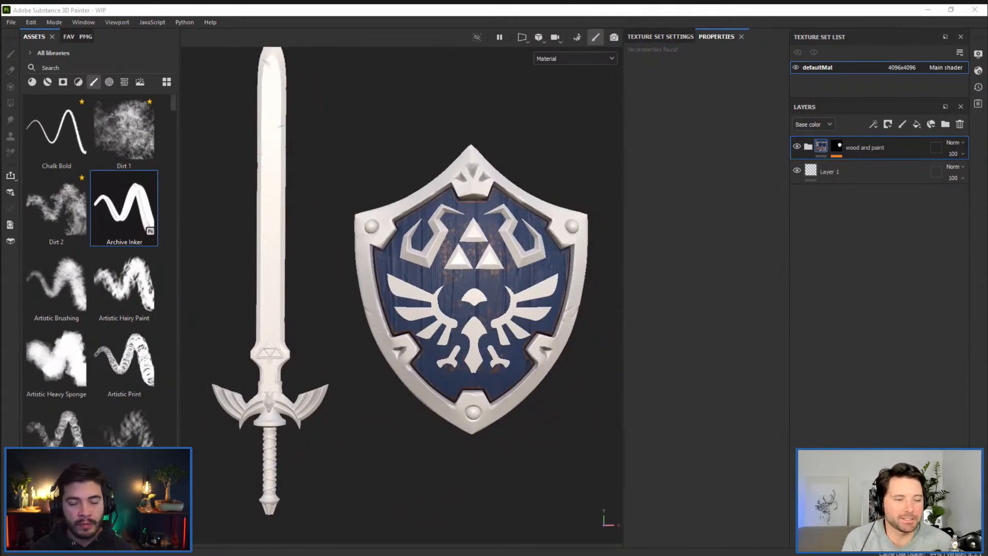
Switch to Photoshop, deselect the layers of masking.psd and view the grey brushed texture
key(alt+Tab)
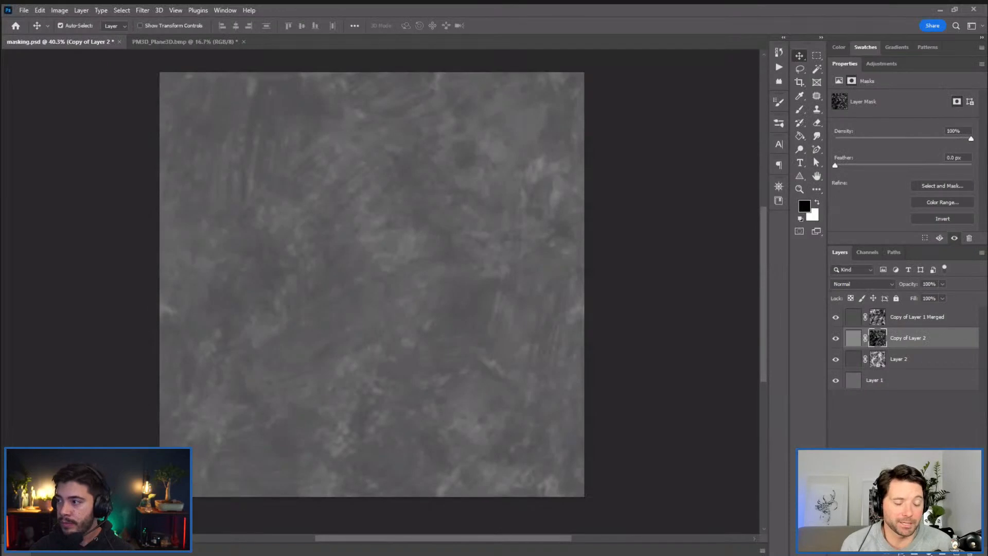
click(719, 166)
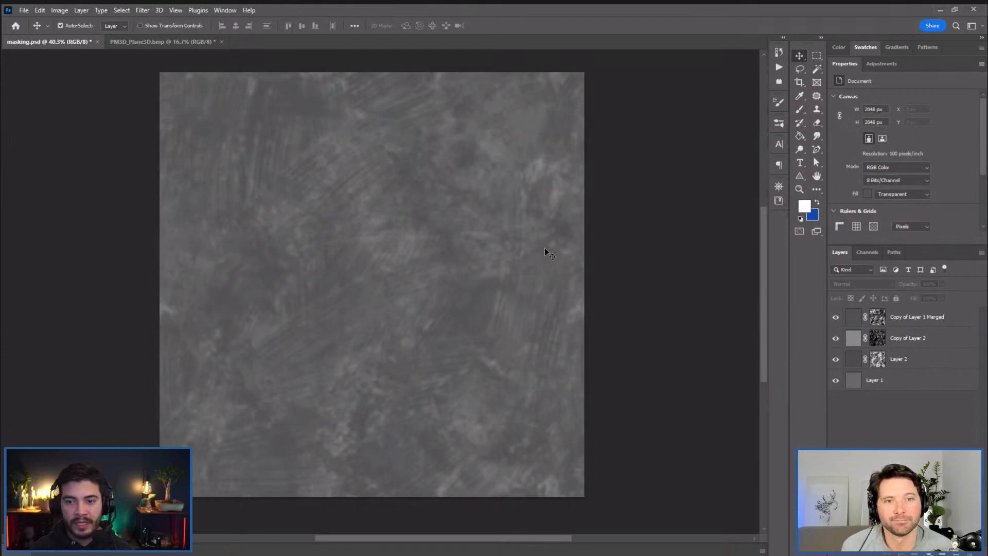
drag(329, 157, 334, 159)
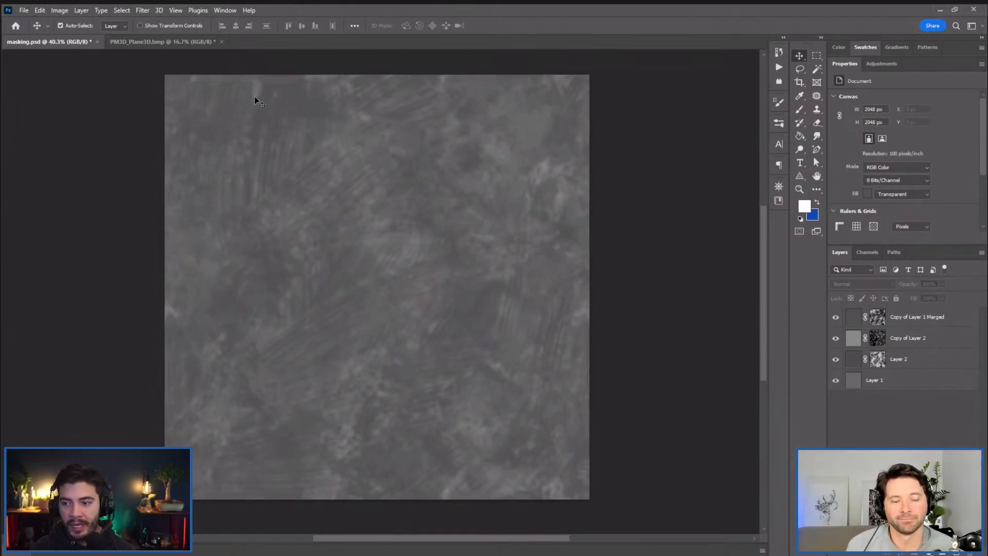
Bring up the PM3D_Plane3D.bmp document and show the wood texture on Layer 1
click(147, 40)
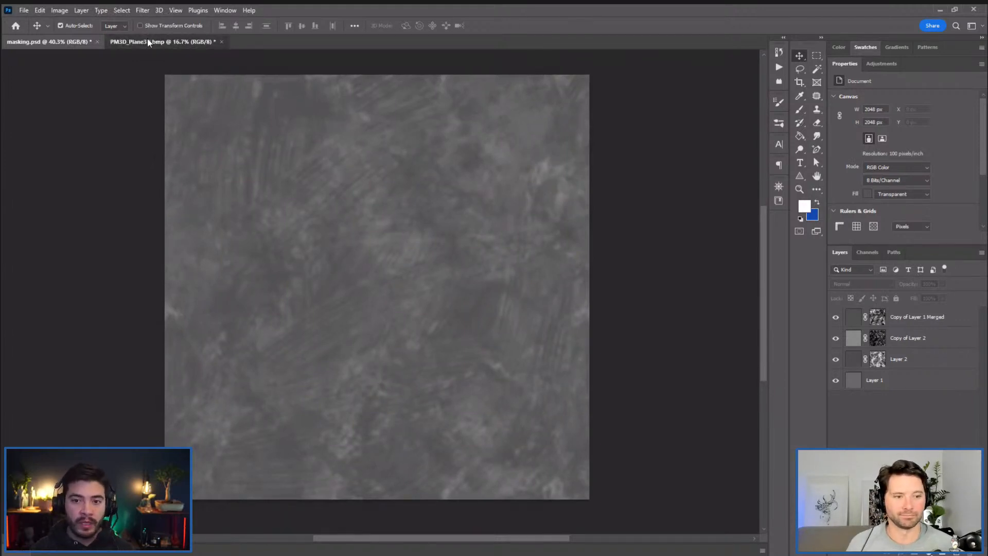
click(836, 359)
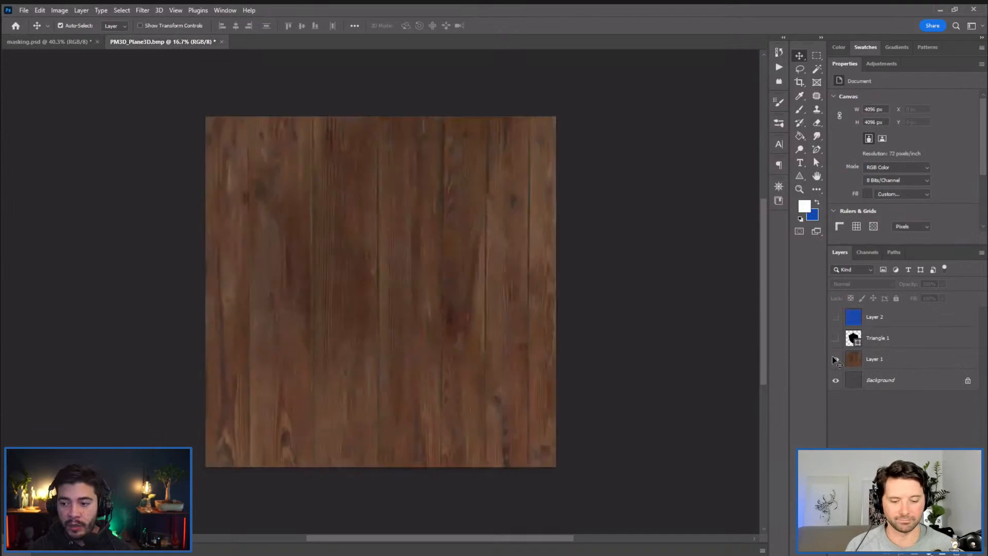
alt+scroll(379, 234, up, 3)
scroll(443, 261, down, 1)
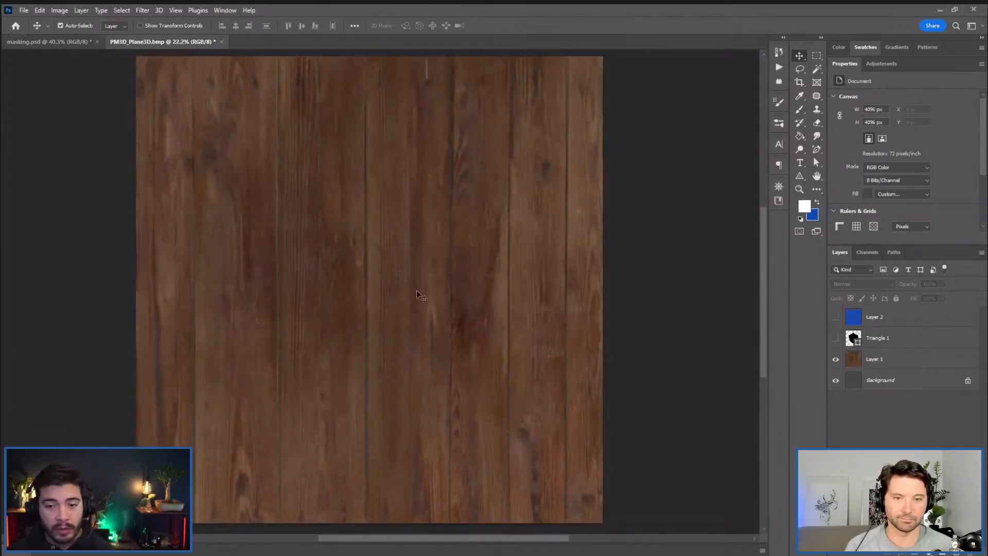
Show the black shield shape, try clipping the wood layer to it, and return the wood layer beneath the shape
click(835, 338)
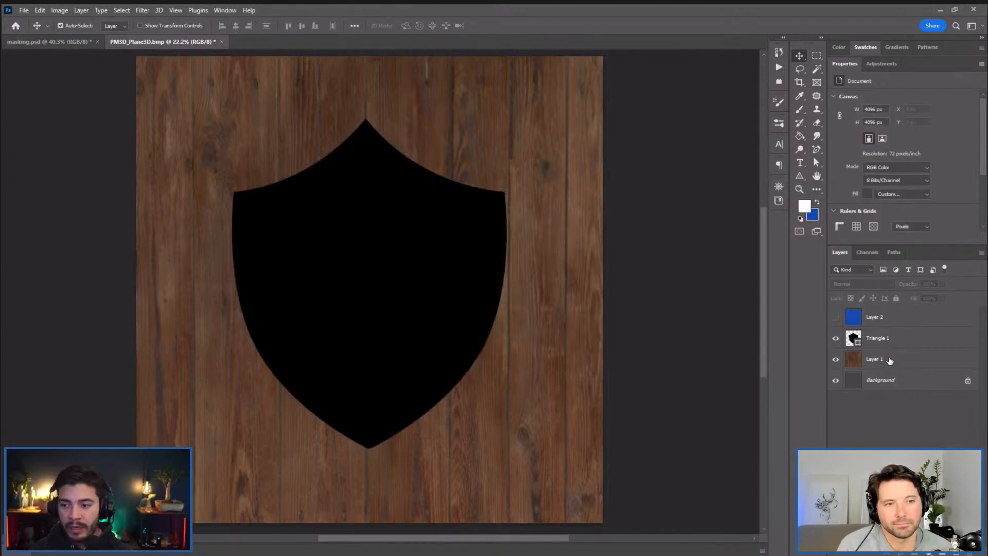
drag(880, 362, 868, 336)
alt+click(858, 348)
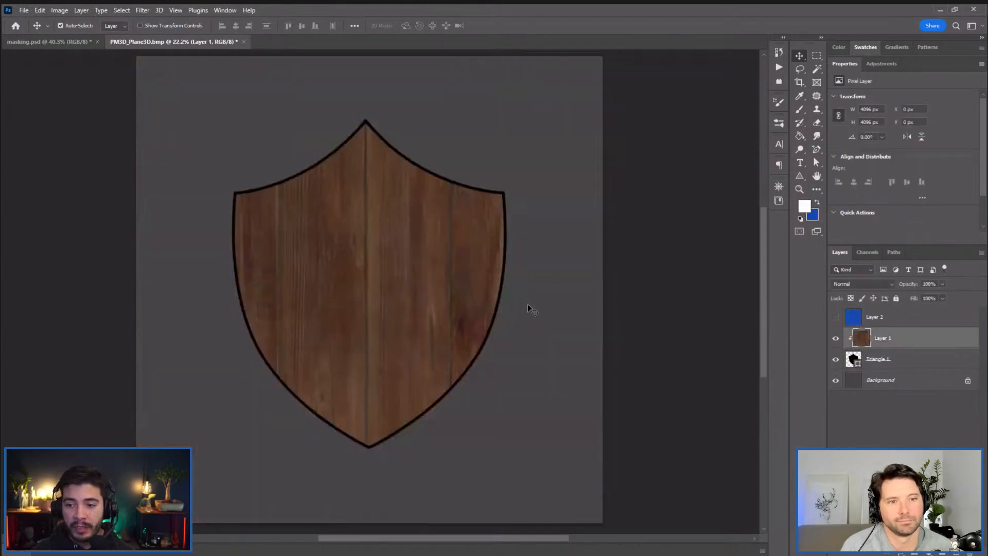
drag(895, 347, 889, 369)
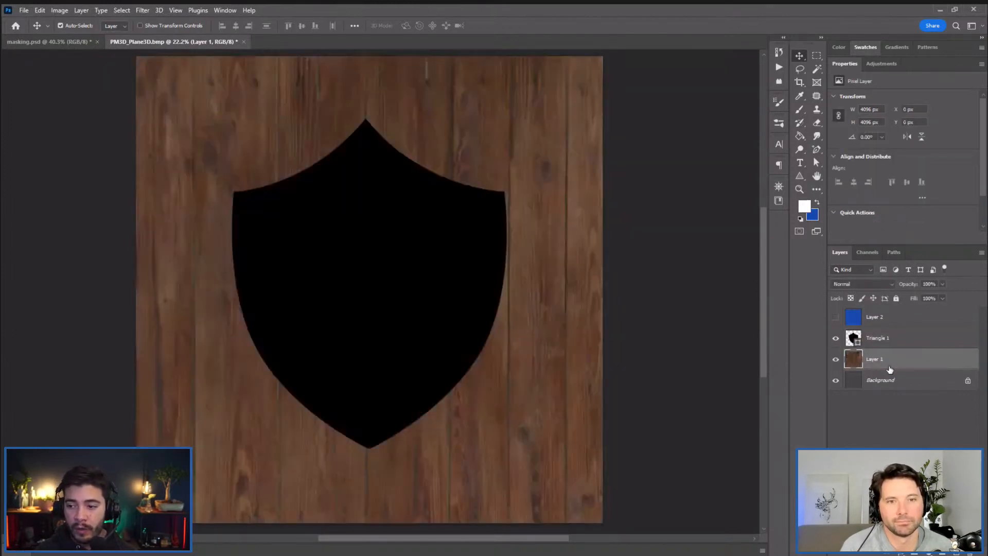
Mask the wood texture layer with the outline of the Triangle 1 shield shape and hide the shape layer
ctrl+click(853, 338)
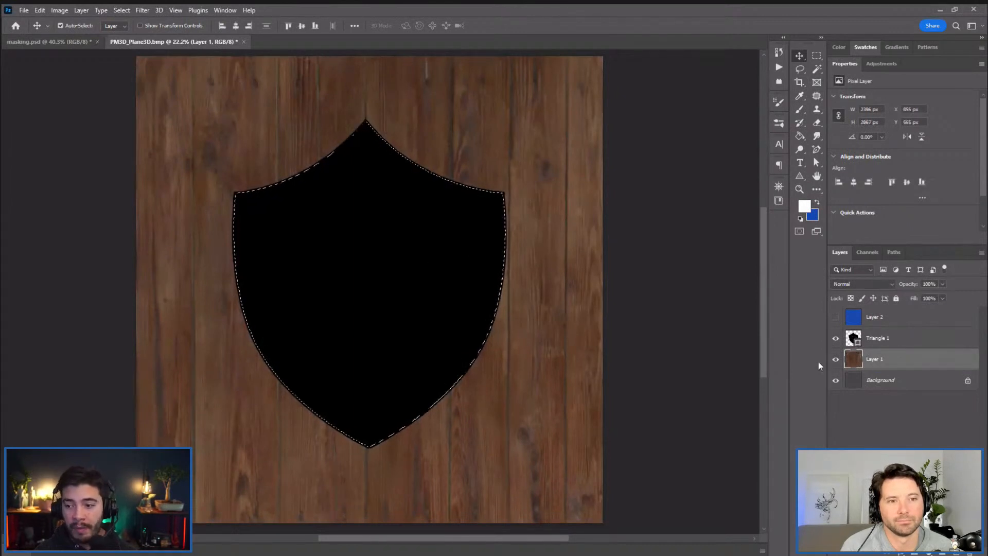
click(891, 338)
click(889, 367)
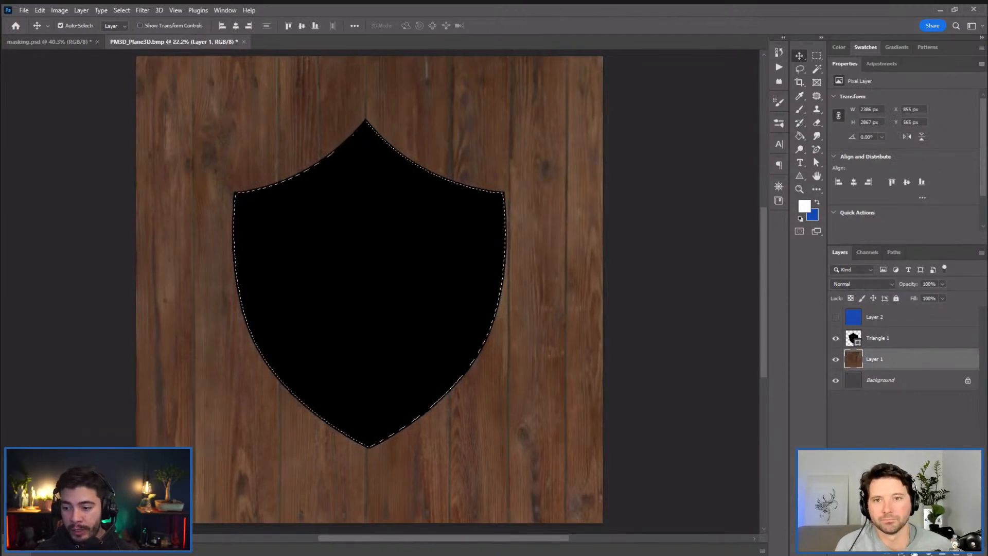
click(915, 553)
click(836, 338)
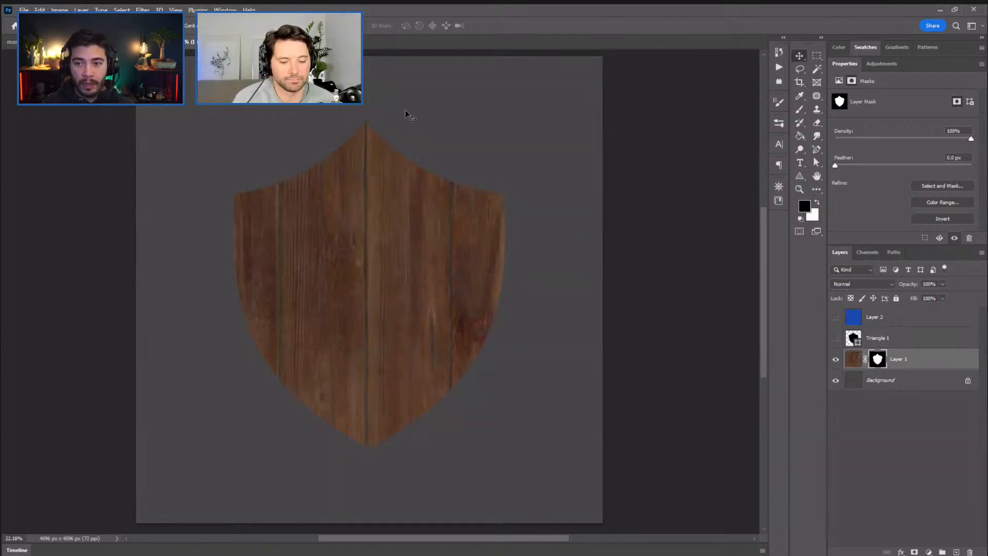
Show the blue Layer 2, and undo the changes back to the unmasked wood layer beneath the shield shape
click(835, 317)
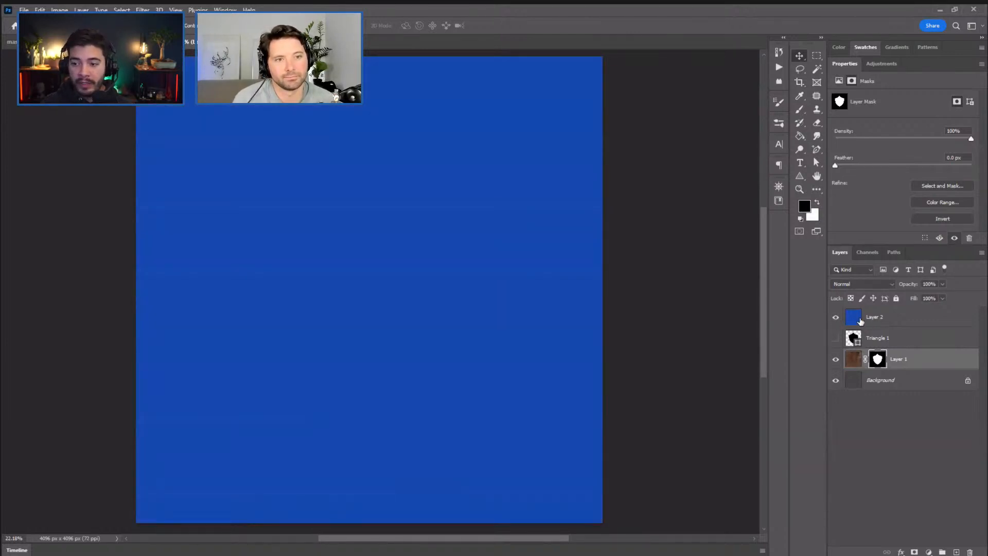
click(874, 317)
key(ctrl+z)
key(ctrl+z)
key(ctrl+z)
key(ctrl+z)
key(ctrl+z)
key(ctrl+z)
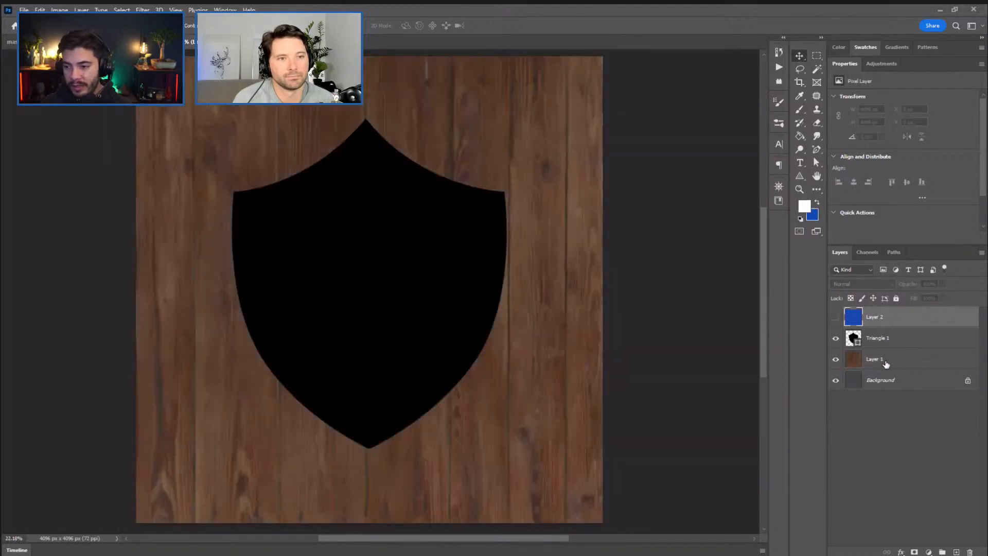
Hide Triangle 1 and move it below the wood layer, and group the wood layer with the shown blue Layer 2
click(835, 339)
drag(870, 344, 870, 368)
click(836, 317)
click(877, 316)
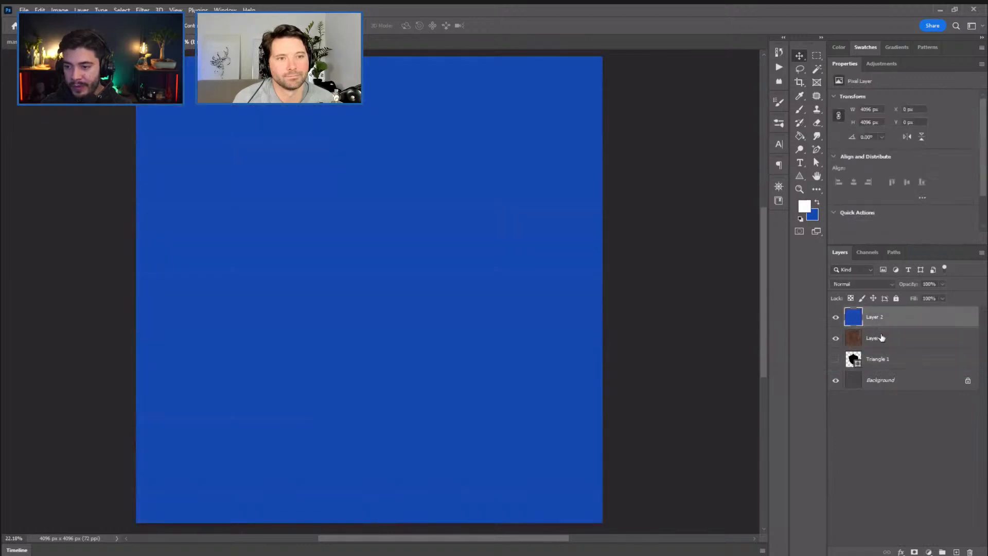
shift+click(881, 338)
key(ctrl+g)
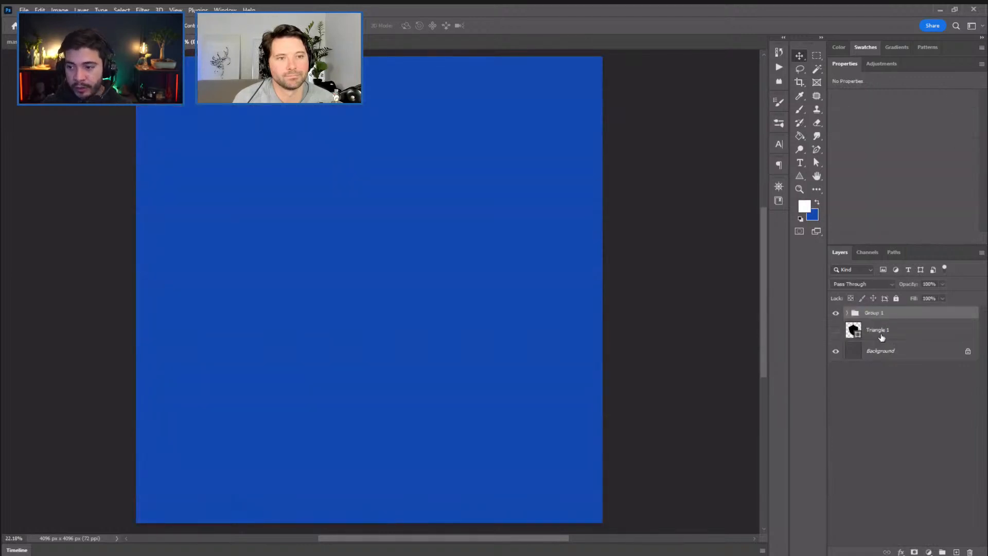
Mask Group 1 with the shield outline from Triangle 1 and check the wood beneath by toggling the blue layer
click(847, 313)
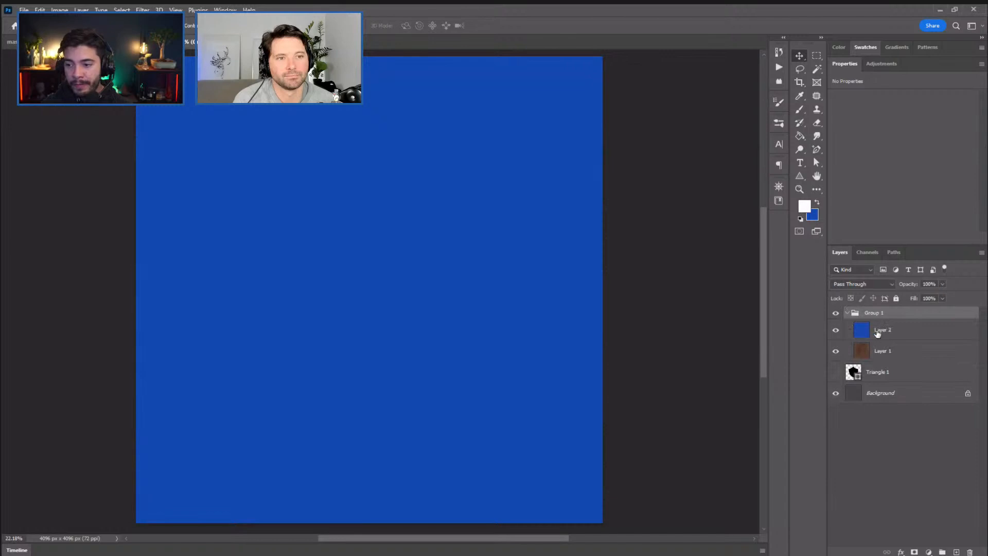
ctrl+click(853, 373)
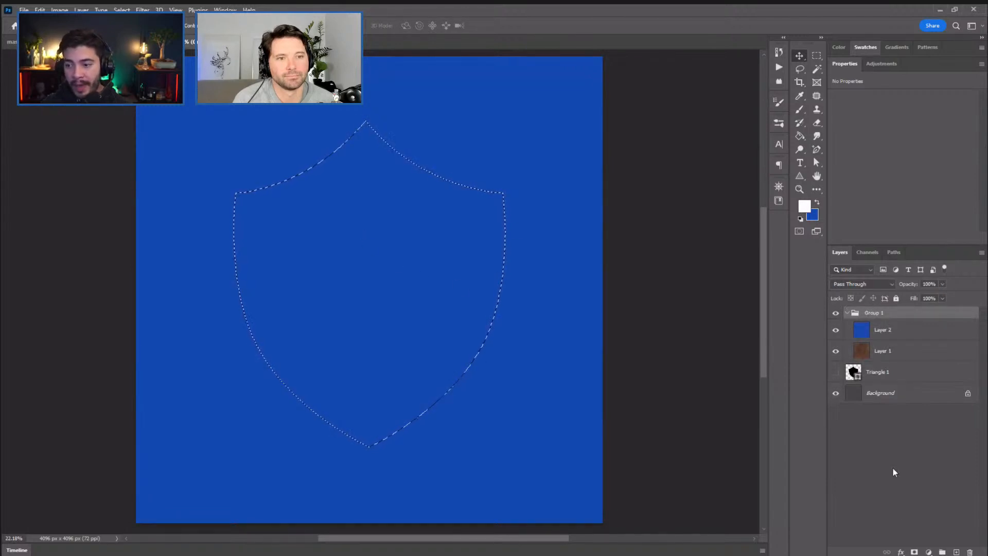
click(914, 552)
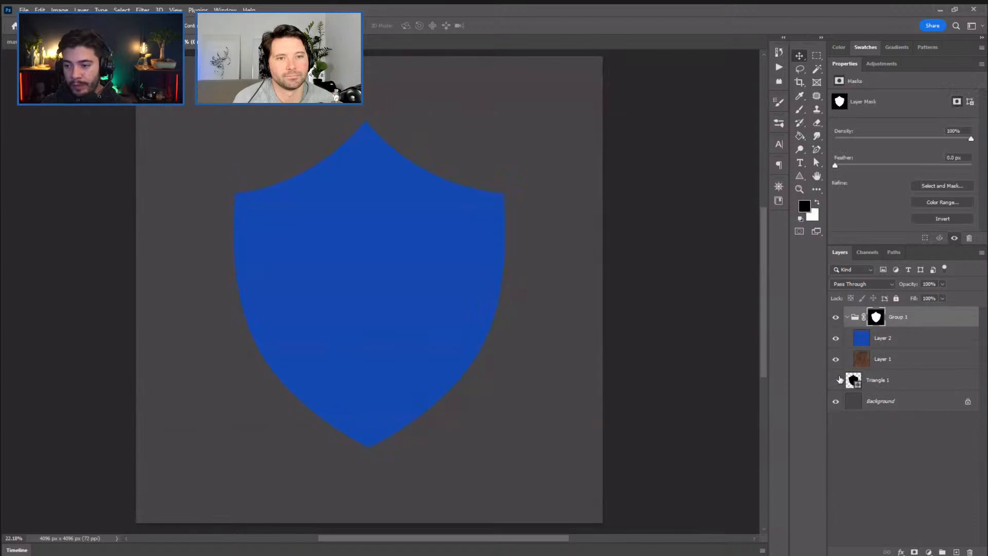
click(836, 338)
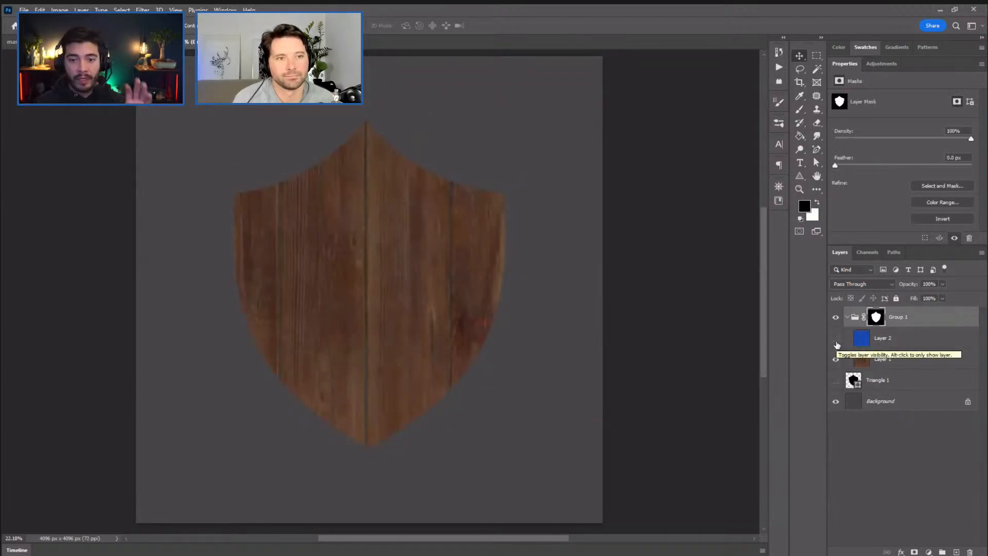
click(835, 339)
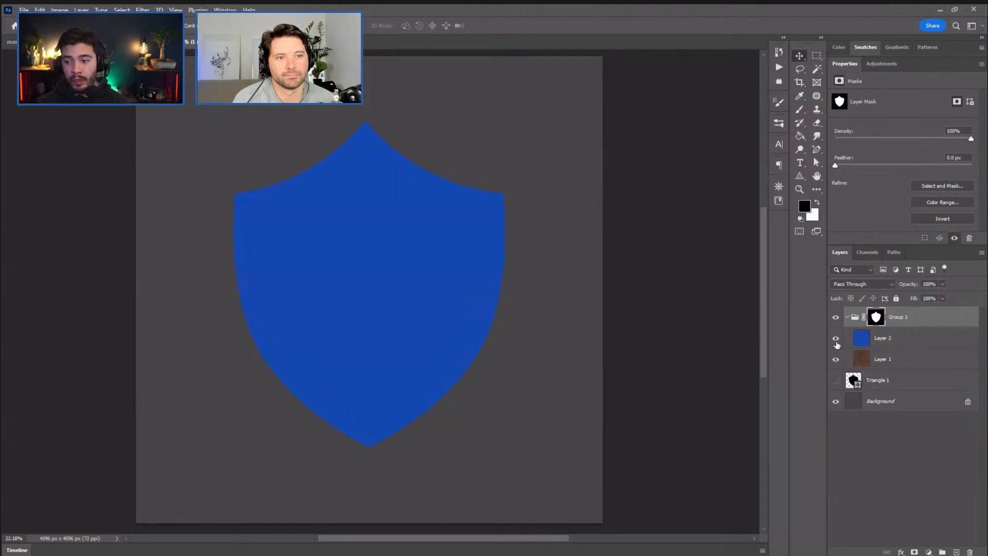
Preview Multiply on the blue Layer 2, keep its blend mode at Normal and set its opacity to 91%
click(891, 335)
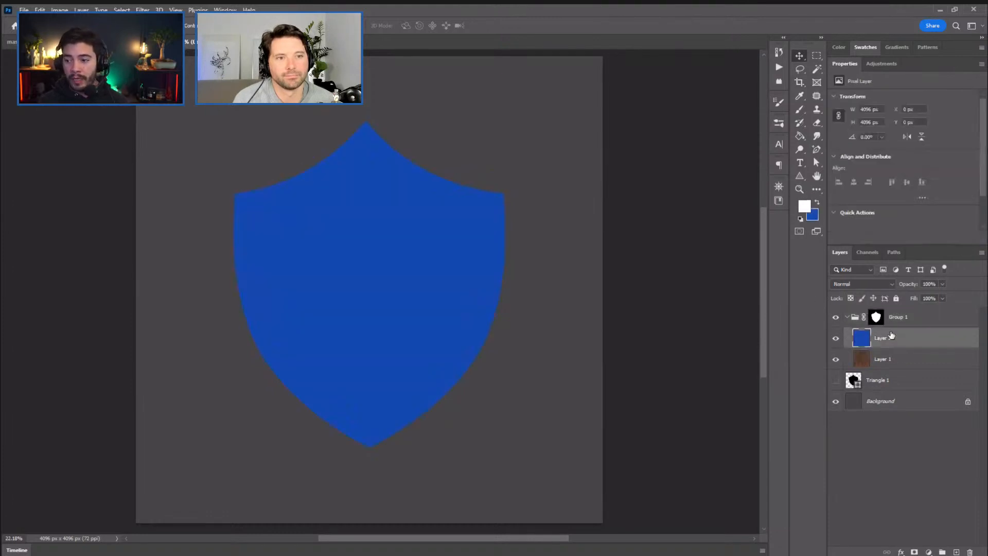
click(860, 284)
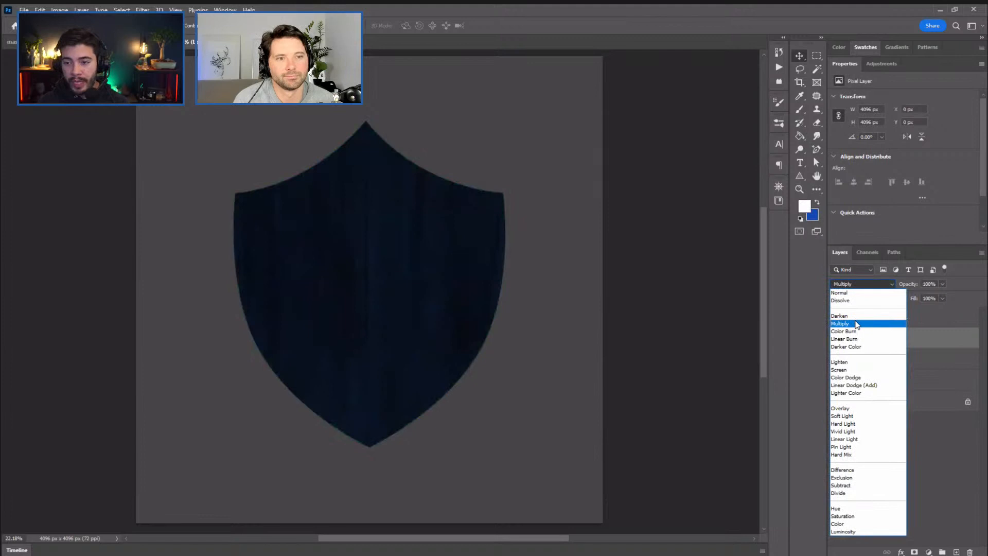
click(849, 292)
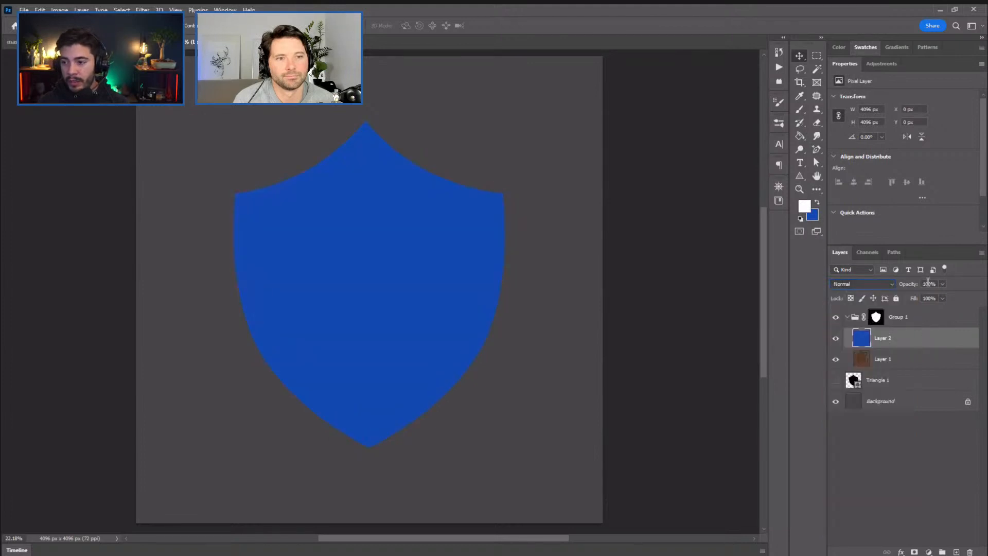
click(889, 338)
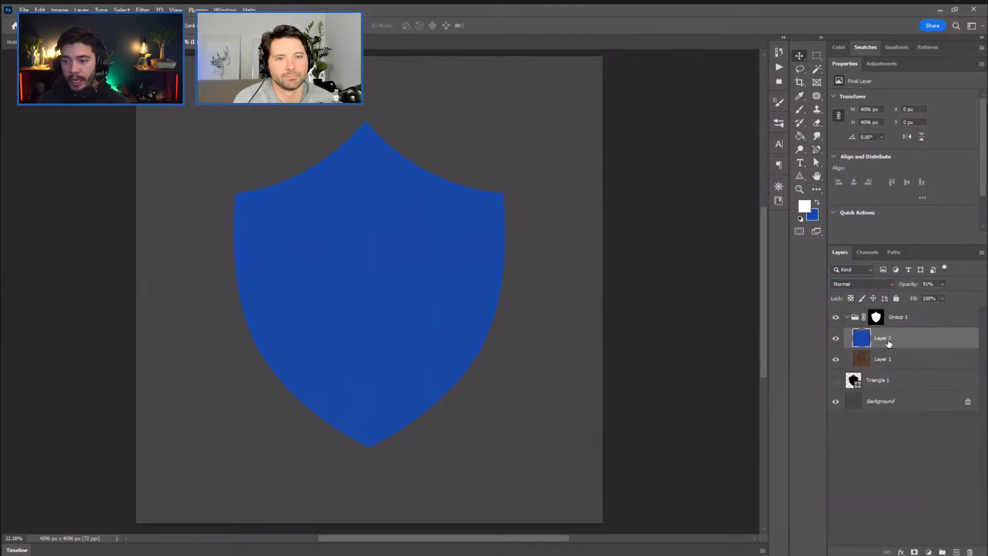
Add a black mask to the blue layer and paint white on it to reveal blue across most of the shield
click(914, 551)
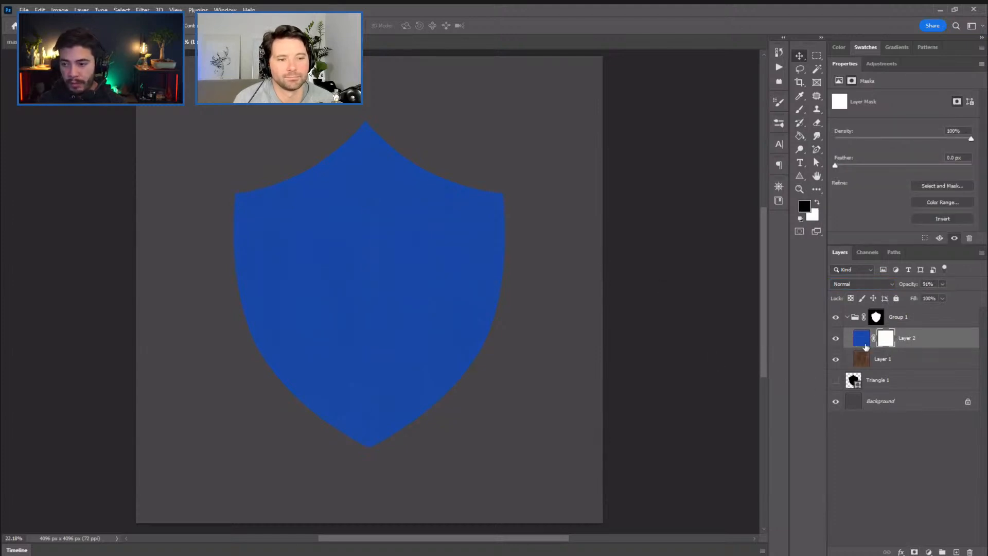
key(ctrl+i)
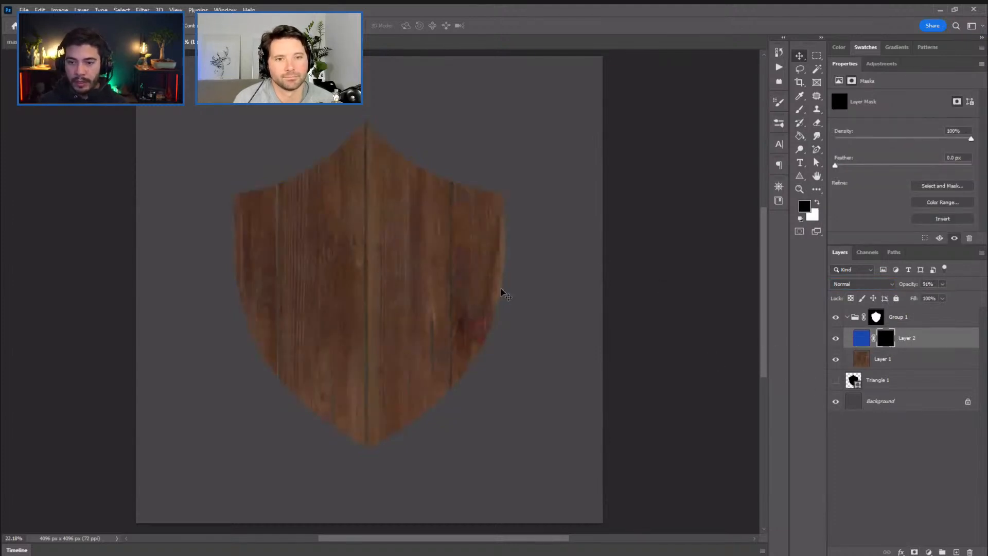
key(b)
key(x)
mouse_move(370, 247)
mouse_down()
mouse_move(356, 278)
mouse_move(359, 227)
mouse_move(249, 249)
mouse_move(318, 327)
mouse_move(309, 326)
mouse_move(406, 331)
mouse_move(424, 247)
mouse_move(379, 223)
mouse_move(287, 214)
mouse_move(396, 192)
mouse_move(467, 368)
mouse_move(269, 267)
mouse_up()
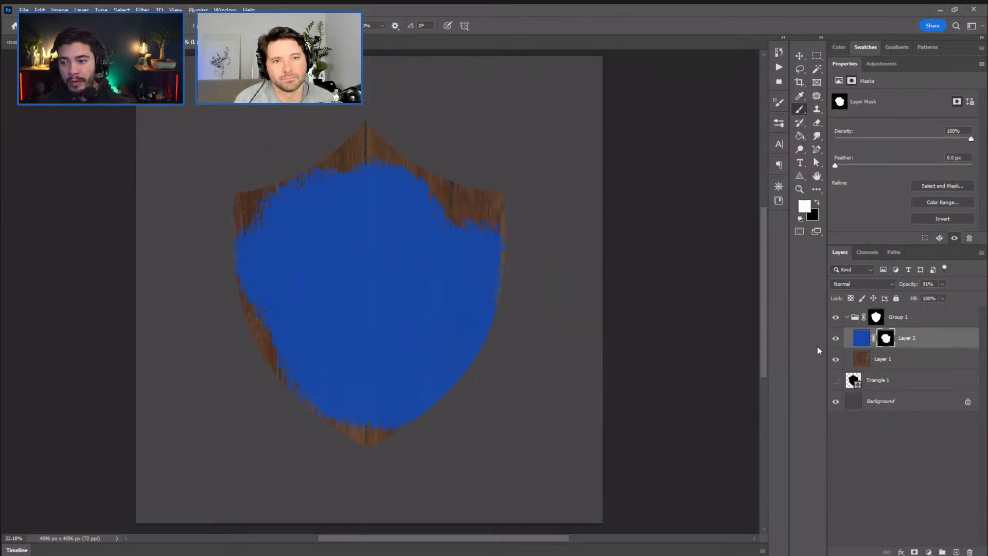
Shift the hue of the blue paint on Layer 2 to crimson with Hue/Saturation, leaving its mask untouched
click(866, 337)
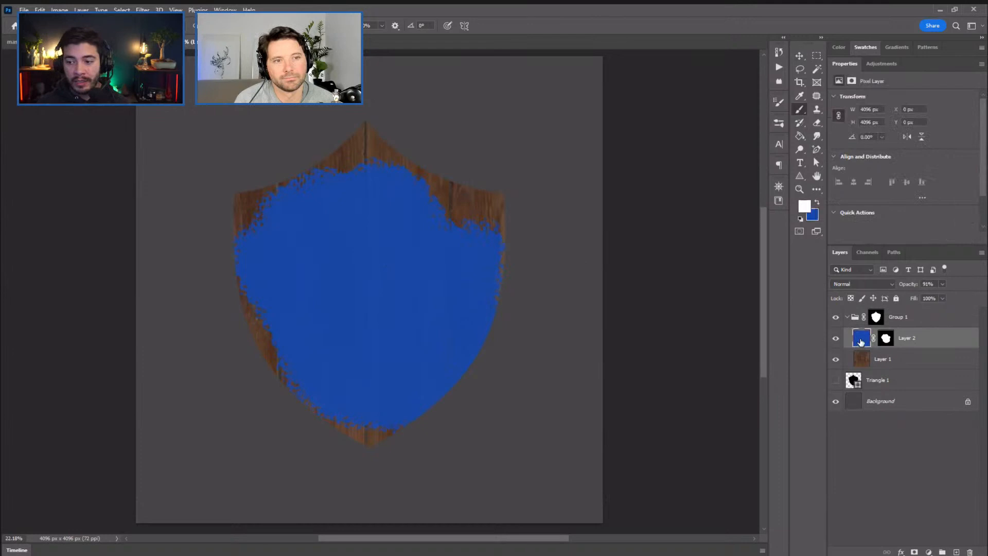
key(ctrl+u)
drag(669, 235, 684, 236)
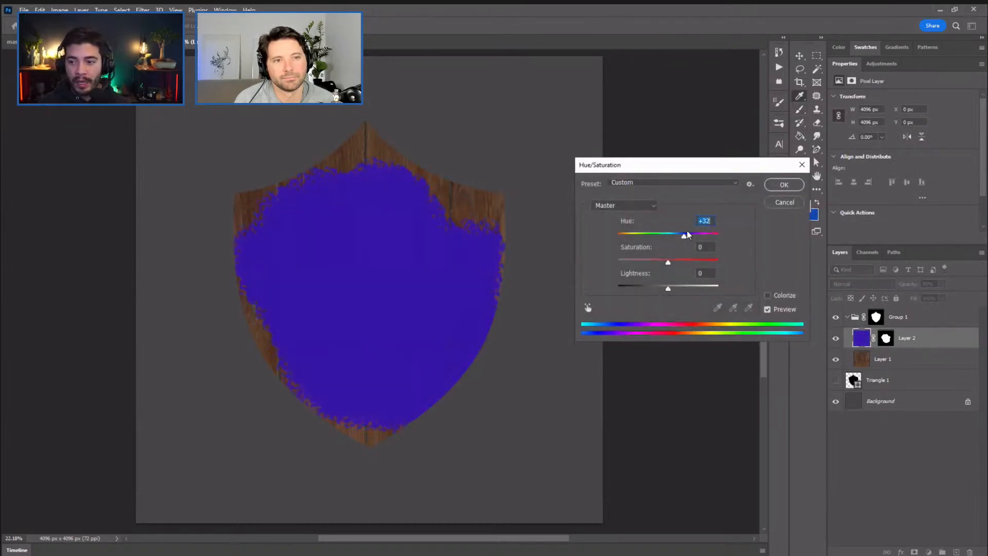
click(706, 235)
key(Return)
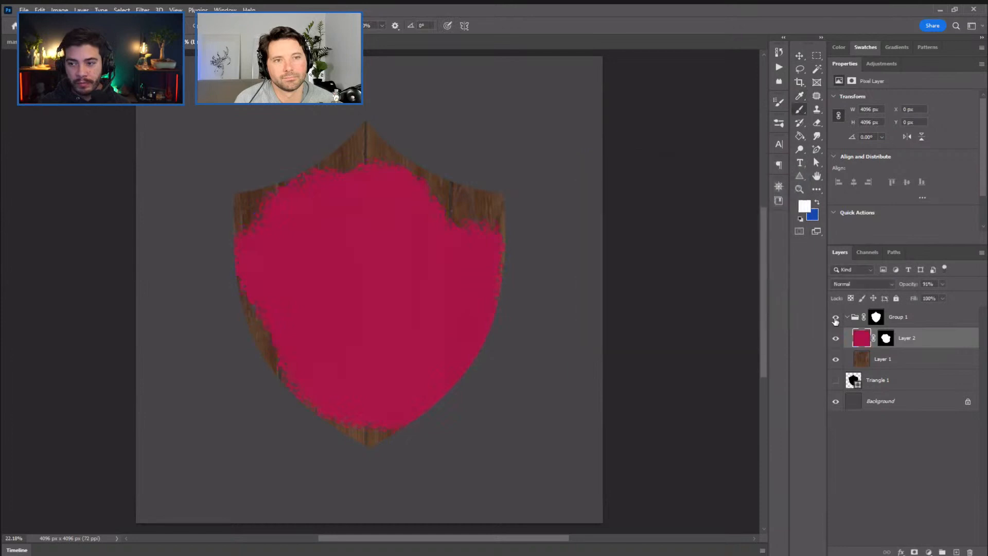
Paint black on Layer 2's mask to wear the paint off the shield's edges and lower part, restoring some with white
click(886, 340)
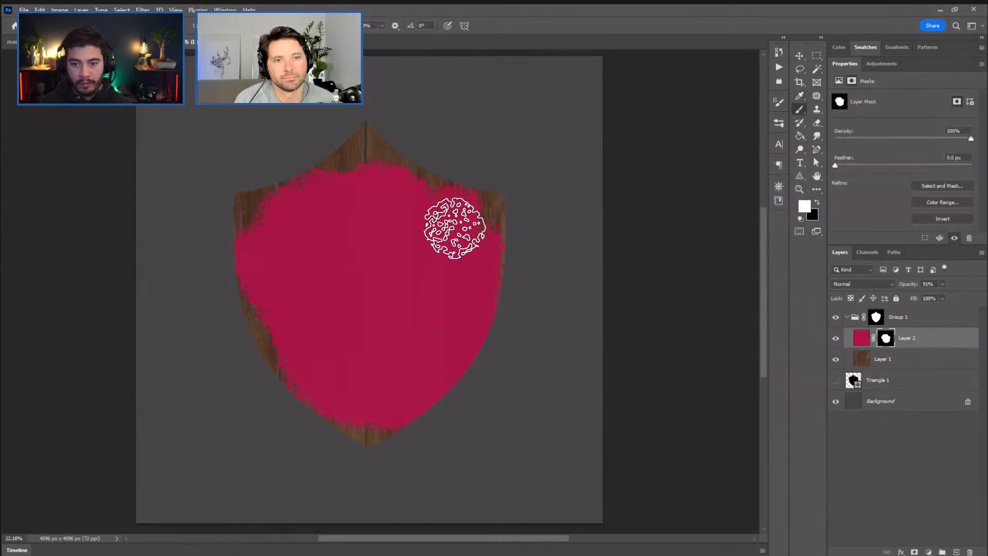
key(x)
mouse_move(458, 163)
mouse_down()
mouse_move(485, 313)
mouse_move(430, 426)
mouse_move(317, 407)
mouse_up()
key(x)
mouse_move(363, 357)
mouse_down()
mouse_move(316, 335)
mouse_move(374, 366)
mouse_up()
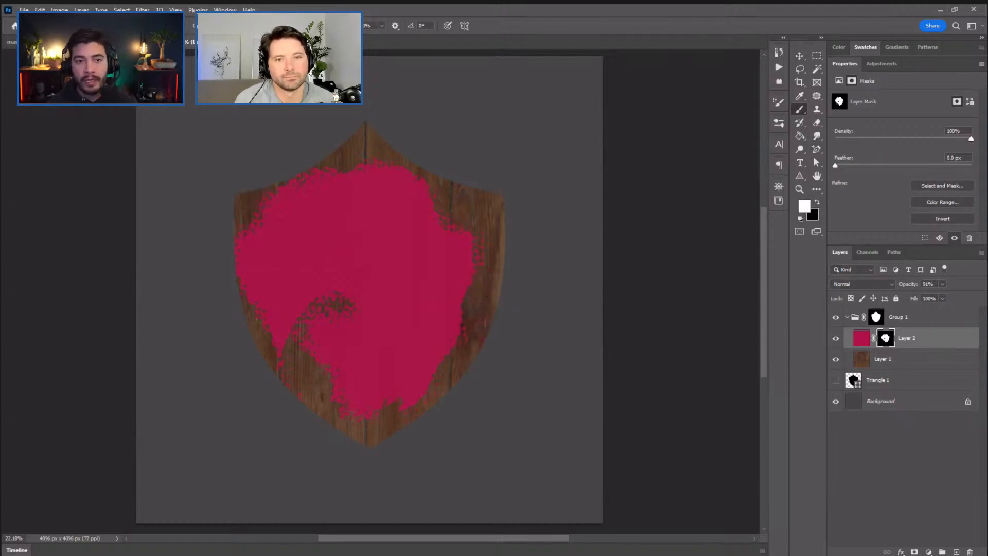
Switch to the masking.psd document and hide every layer above the base Layer 1
click(77, 42)
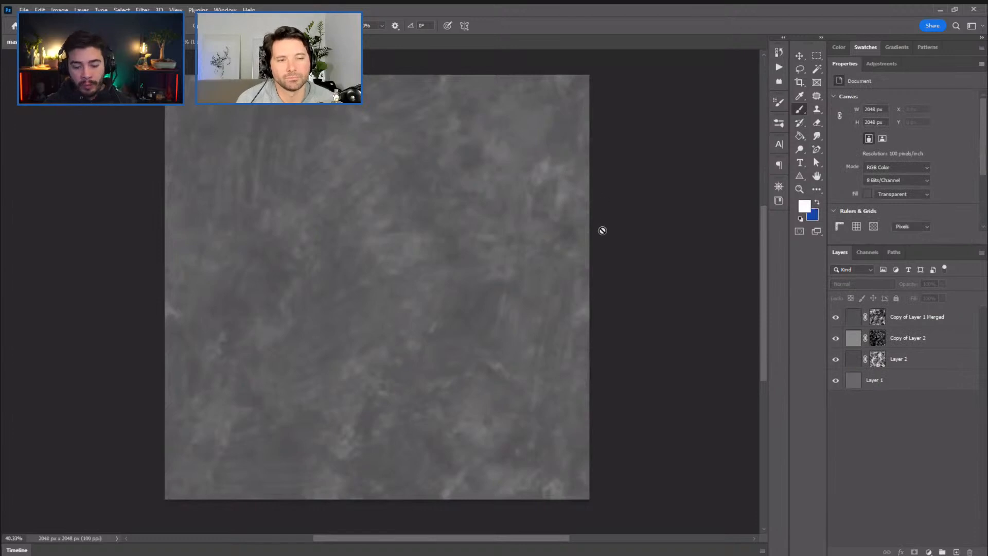
key(v)
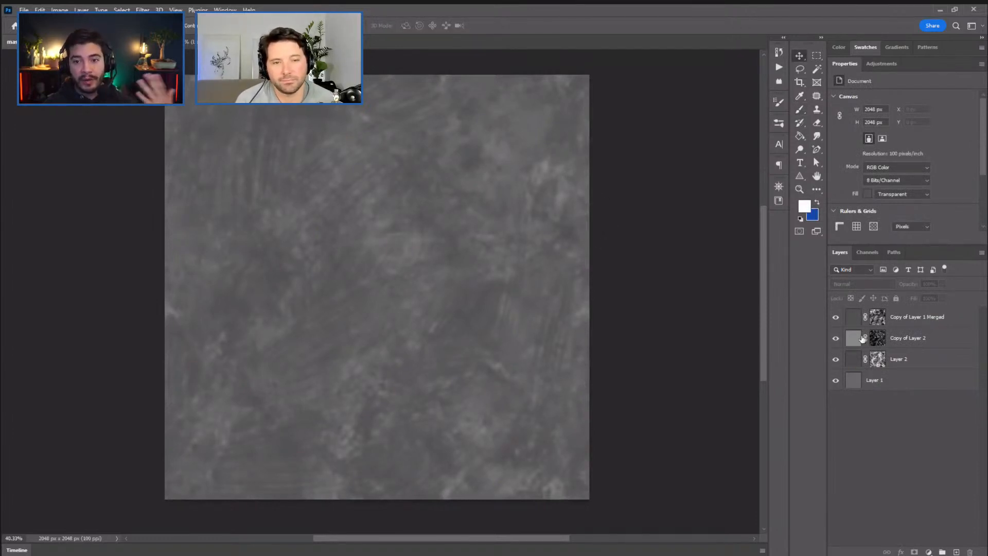
click(835, 317)
drag(835, 359, 835, 338)
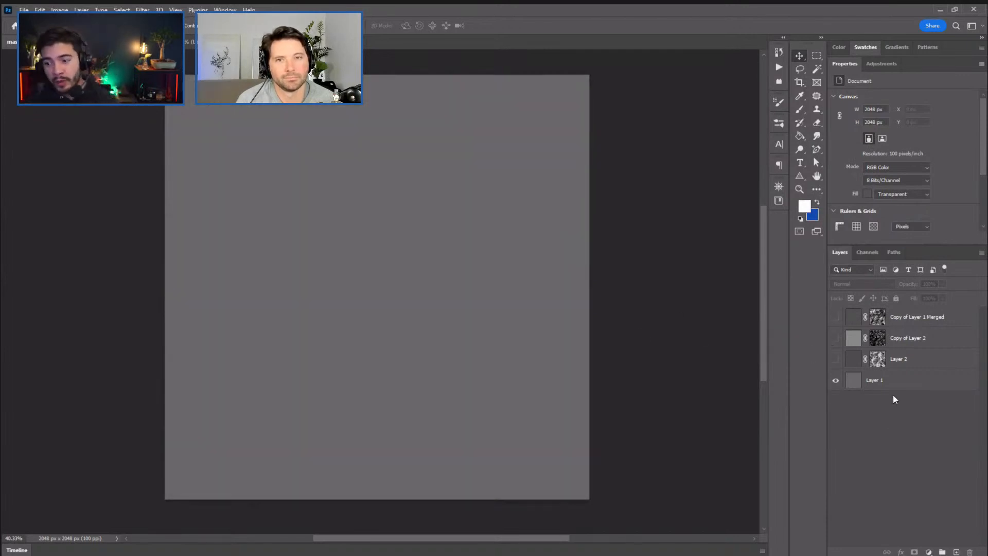
Show Layer 2, disable and re-enable its mask, view the mask alone, and compare the texture with the layer off and on
click(836, 359)
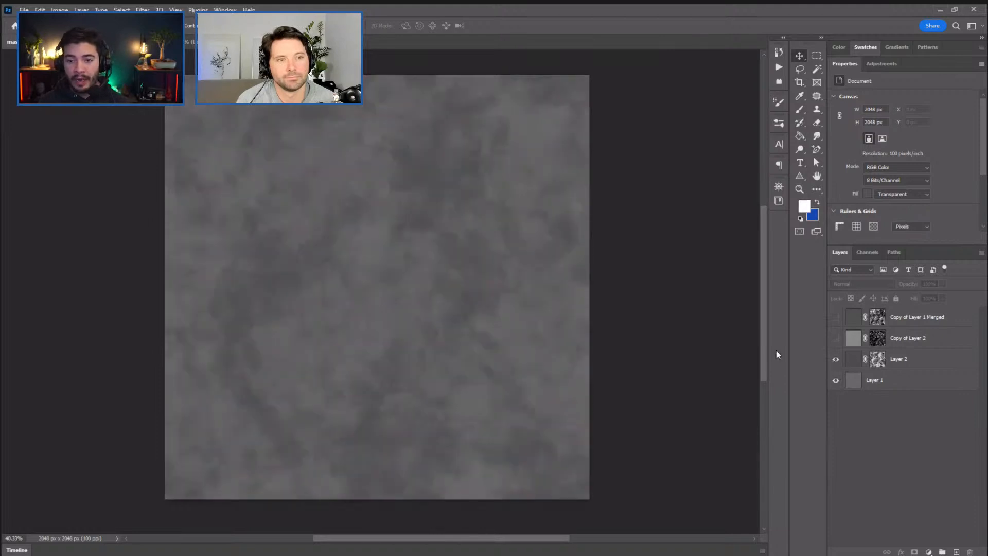
shift+click(876, 360)
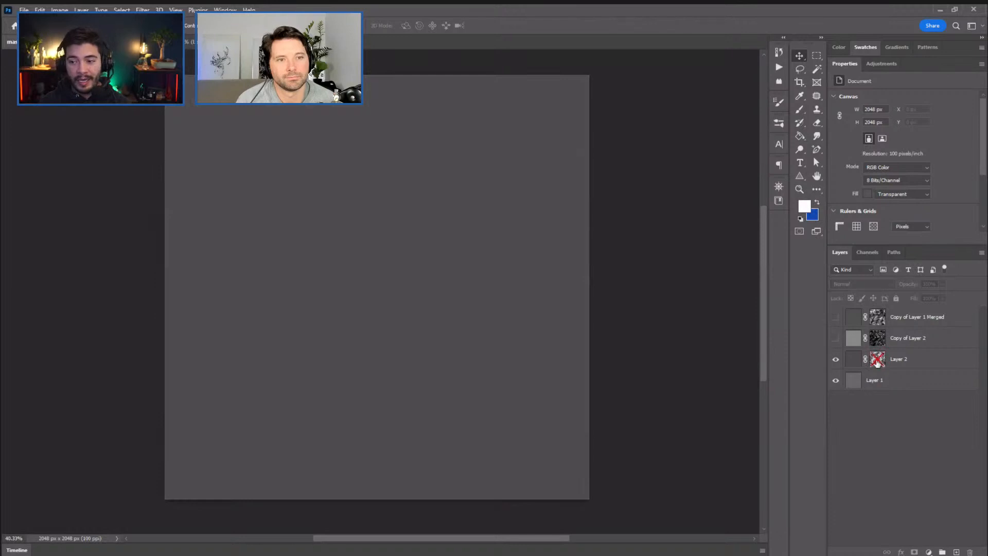
shift+click(876, 360)
alt+click(876, 360)
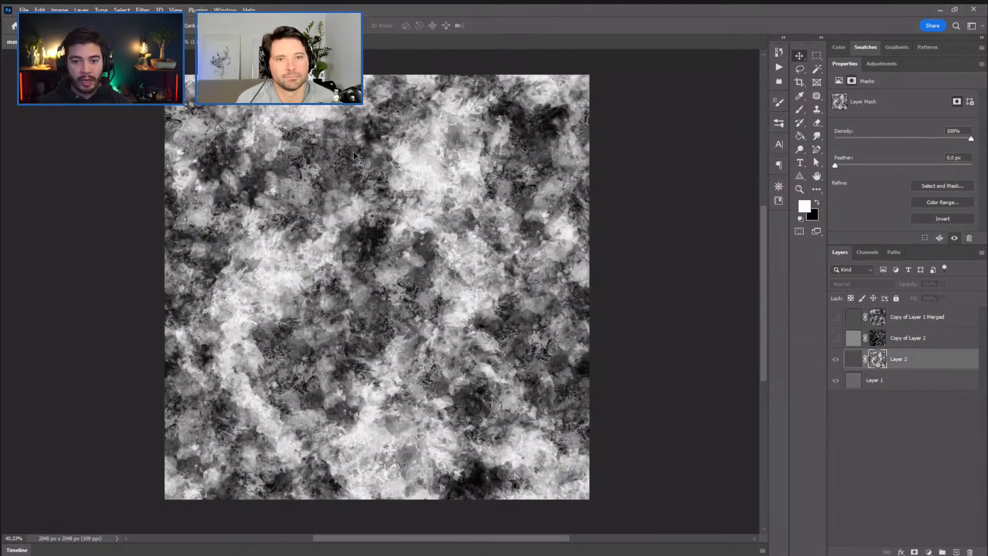
click(853, 359)
click(835, 360)
click(836, 359)
click(836, 360)
click(836, 359)
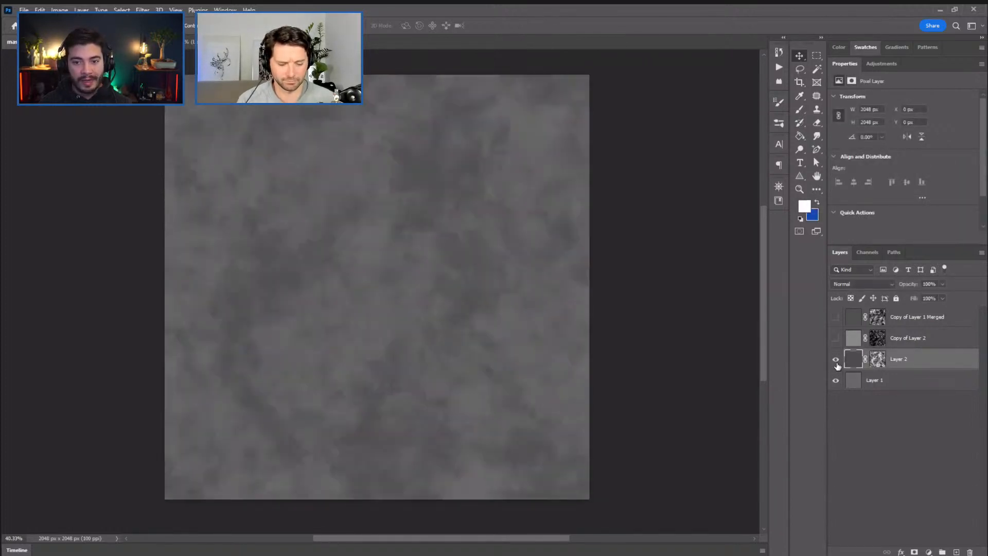
Show Copy of Layer 2 and Copy of Layer 1 Merged in turn, viewing each layer's mask on its own
click(835, 338)
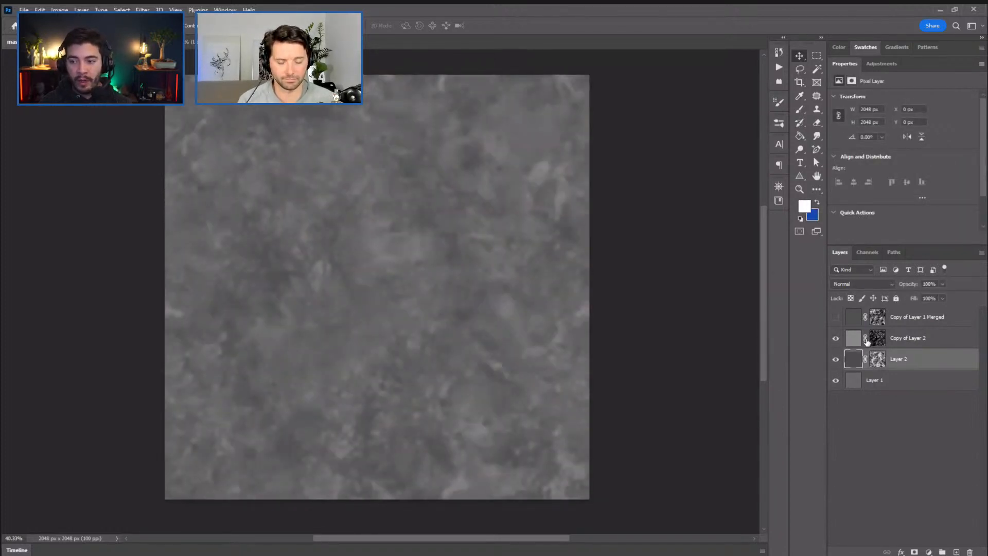
alt+click(879, 338)
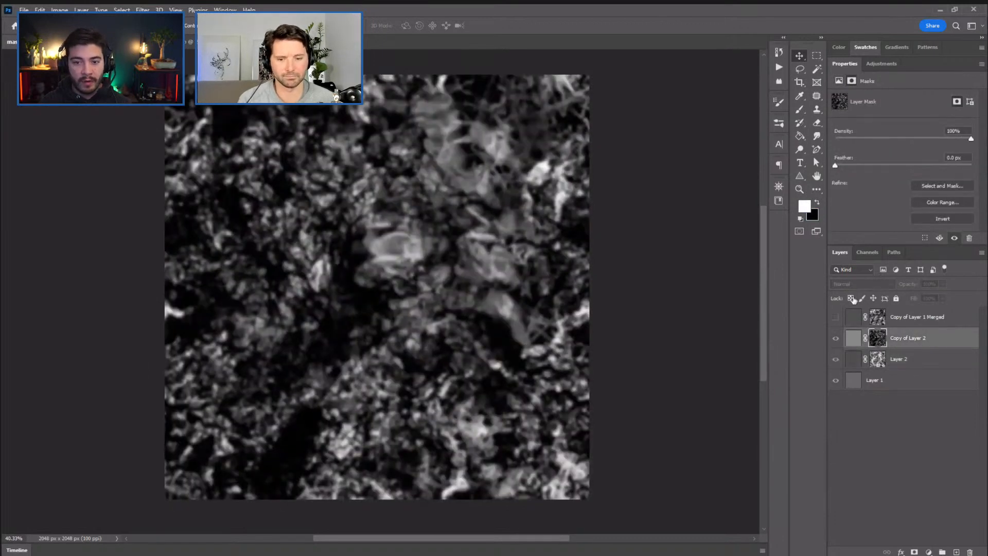
click(853, 338)
click(835, 317)
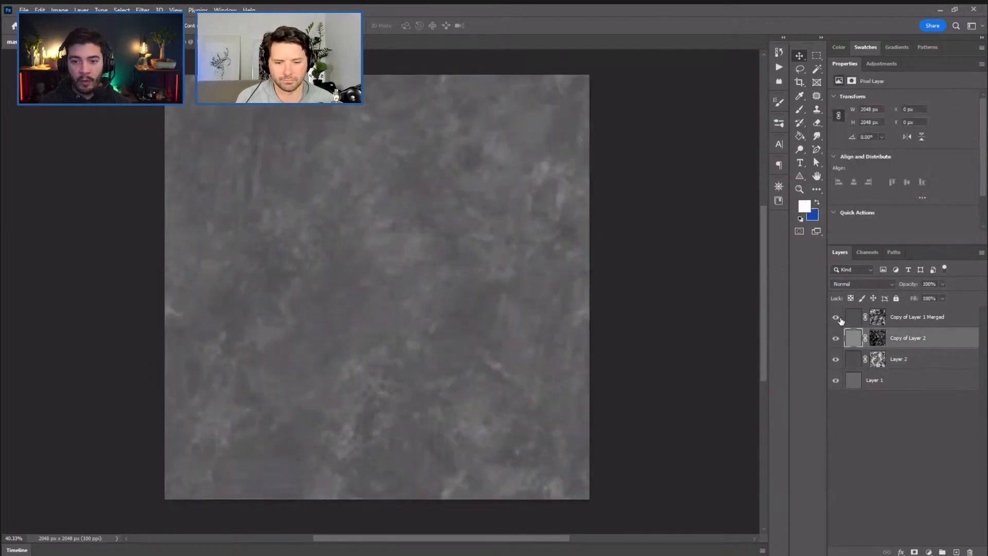
alt+click(878, 317)
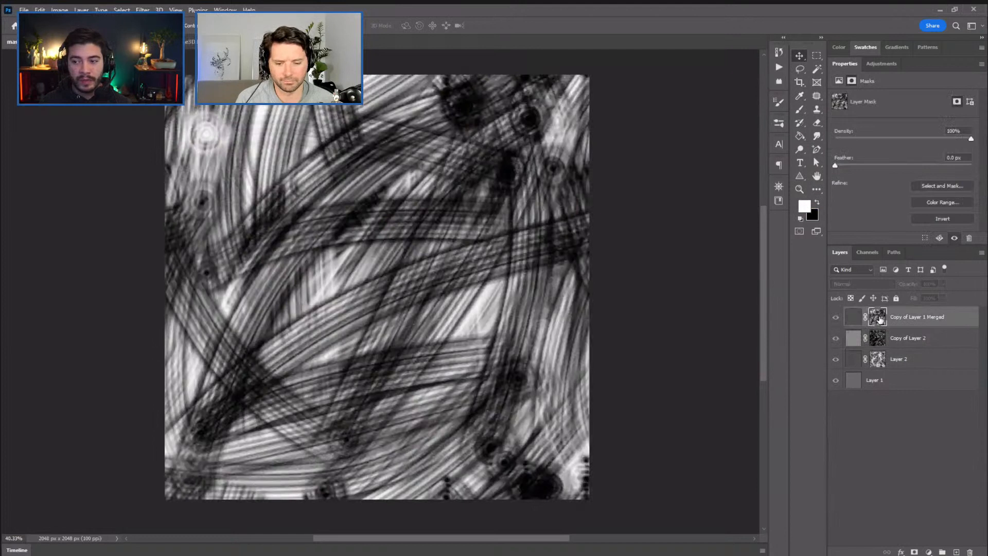
click(853, 318)
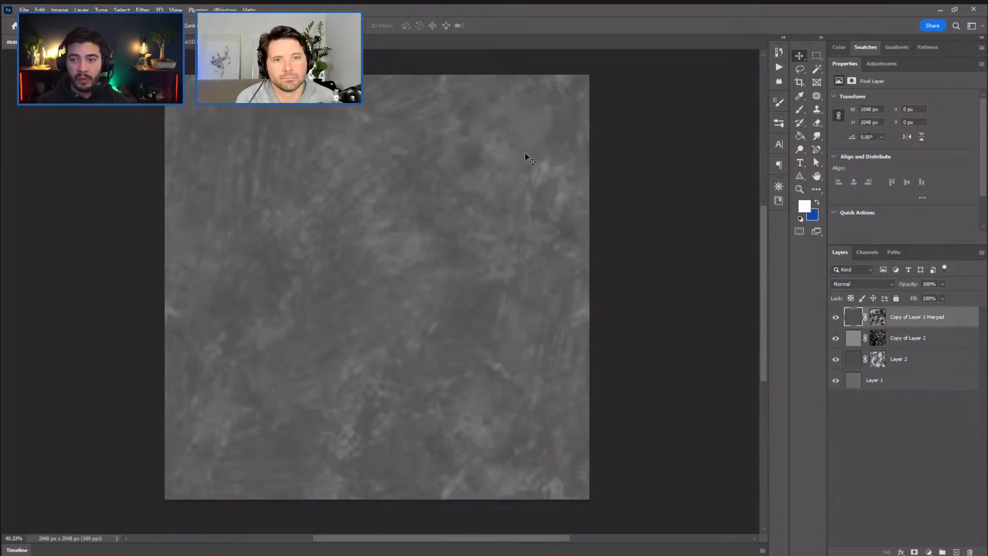
Switch to Adobe Substance 3D Painter and add a fill layer above the wood and paint folder
key(alt+Tab)
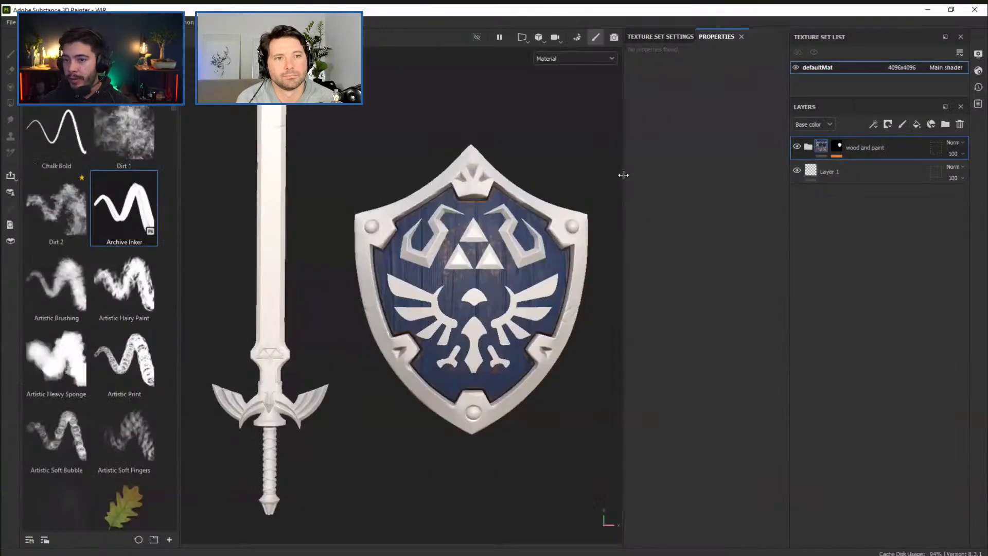
alt+drag(492, 188, 468, 192)
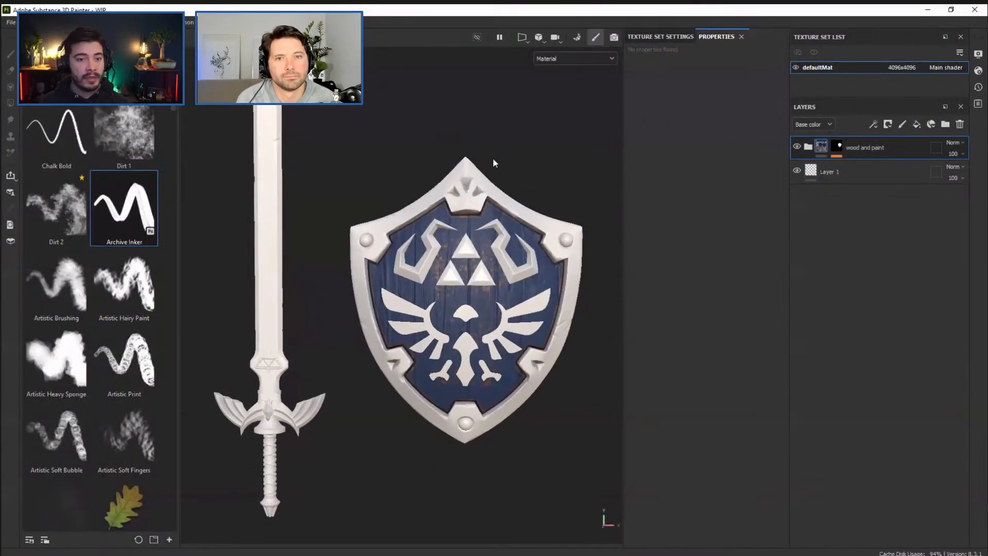
middle_drag(493, 163, 470, 159)
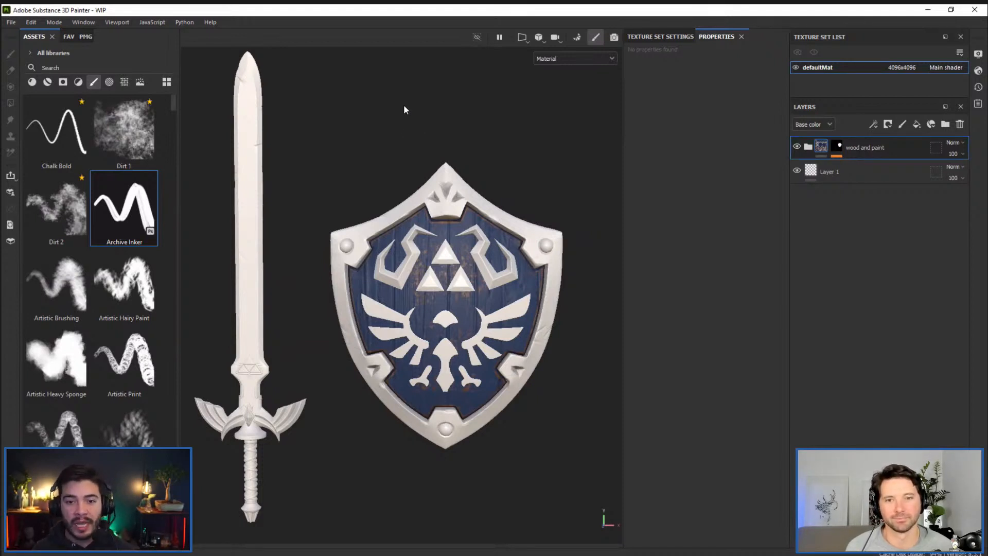
alt+drag(399, 101, 439, 142)
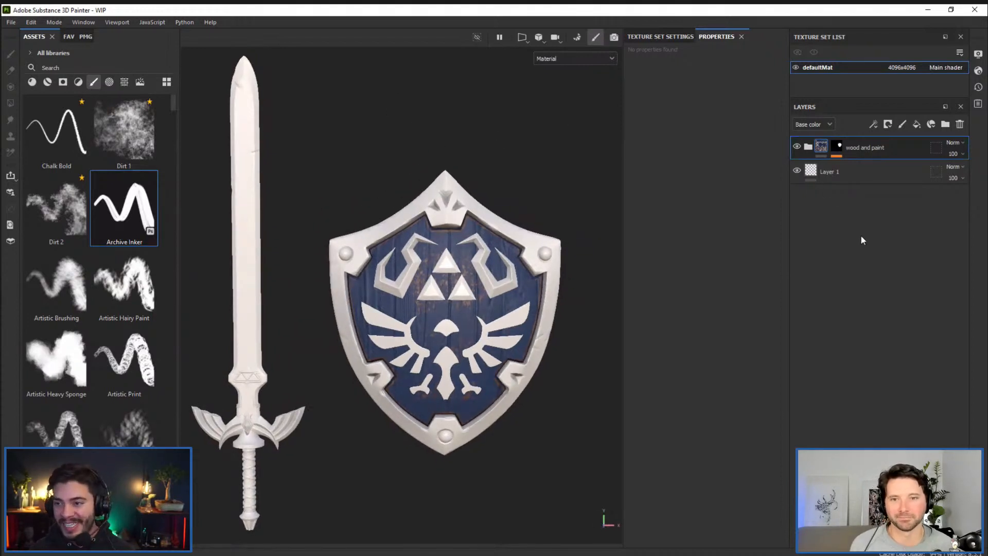
alt+middle_drag(357, 166, 358, 165)
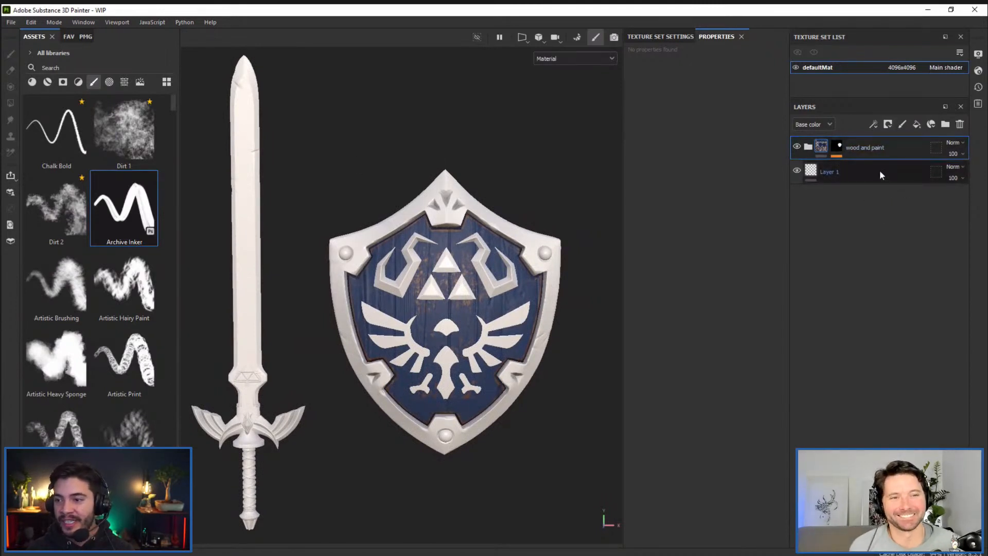
click(917, 124)
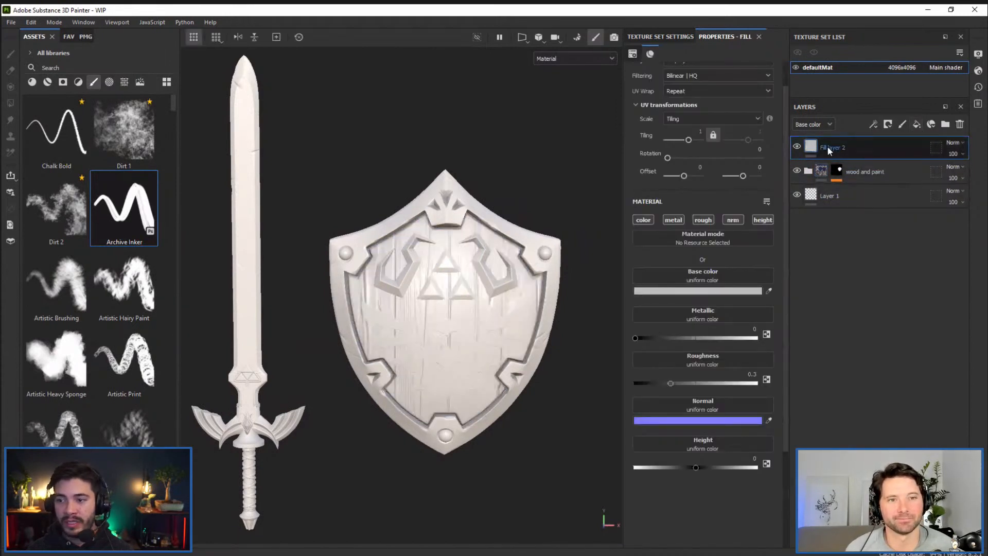
Group the new fill layer into its own folder, with the sword blade framed close up
alt+middle_drag(332, 174, 432, 238)
alt+right_drag(329, 207, 460, 362)
alt+middle_drag(295, 200, 430, 267)
alt+right_drag(431, 272, 494, 319)
alt+middle_drag(341, 204, 504, 242)
alt+middle_drag(421, 197, 421, 233)
mouse_move(421, 233)
alt+mouse_down()
mouse_move(421, 257)
mouse_move(418, 246)
alt+mouse_up()
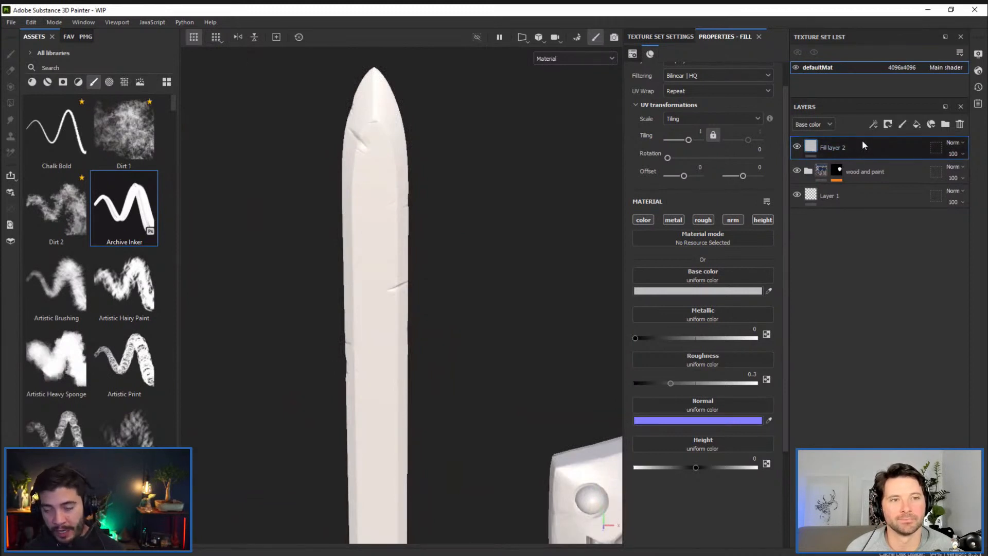
key(ctrl+g)
Color-label Folder 1 yellow and the wood and paint folder blue
right_click(857, 194)
click(909, 288)
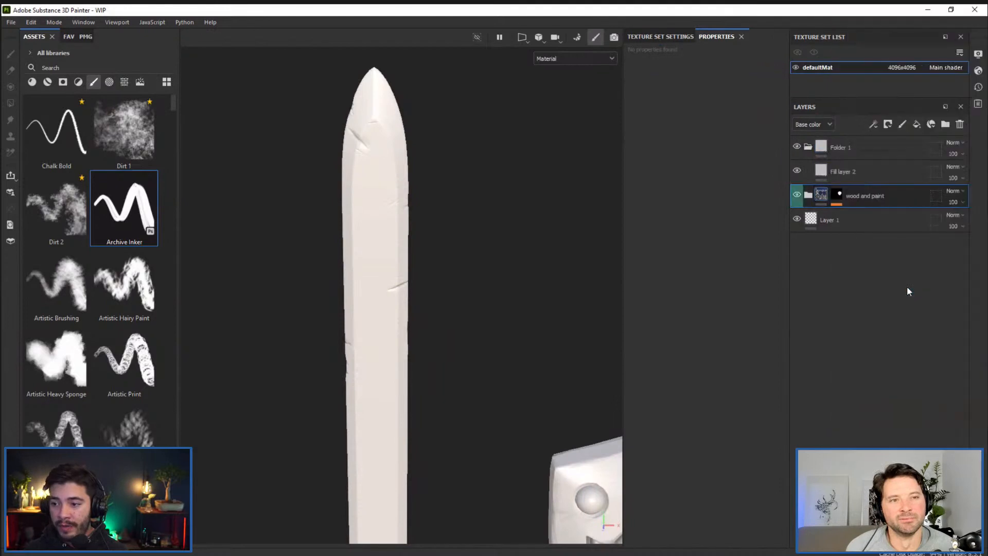
right_click(863, 142)
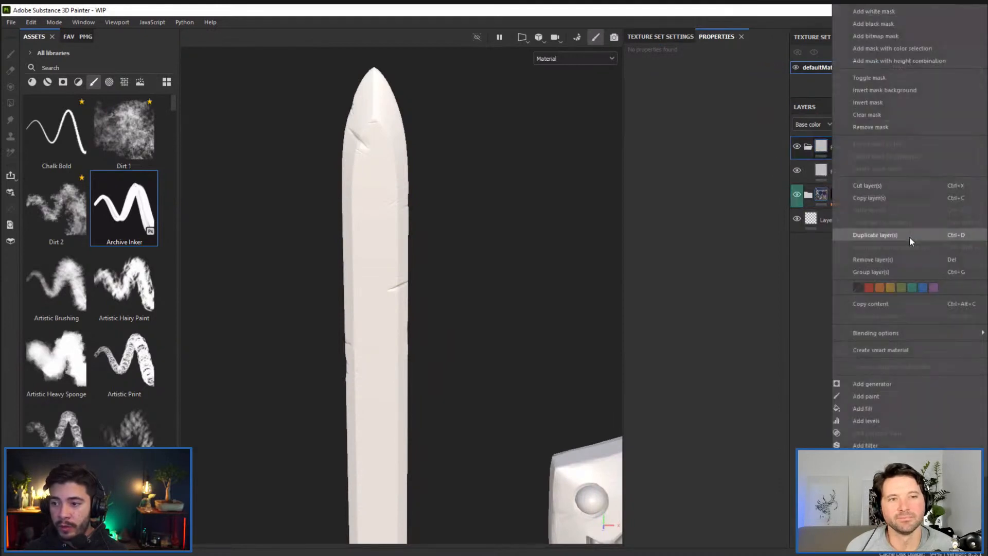
click(888, 287)
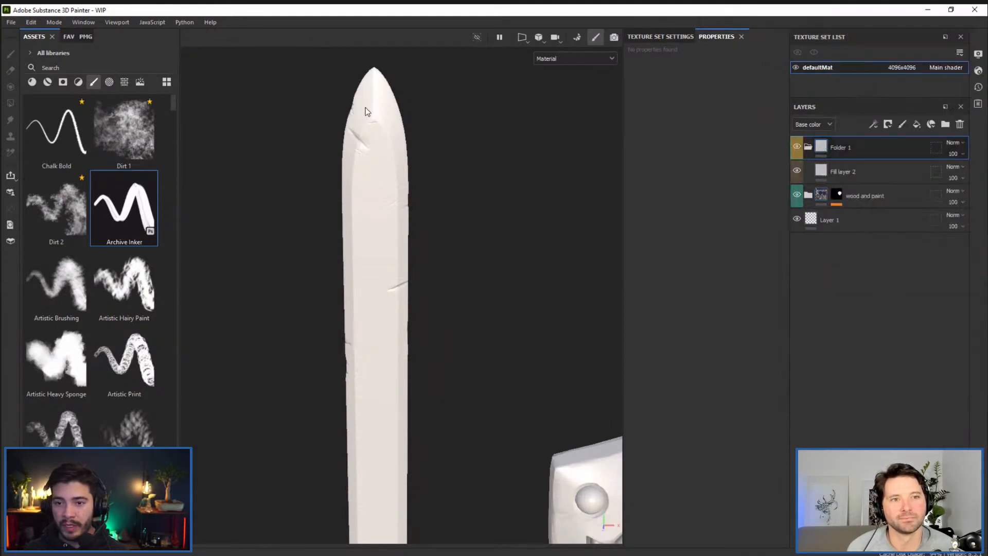
right_click(869, 194)
click(924, 304)
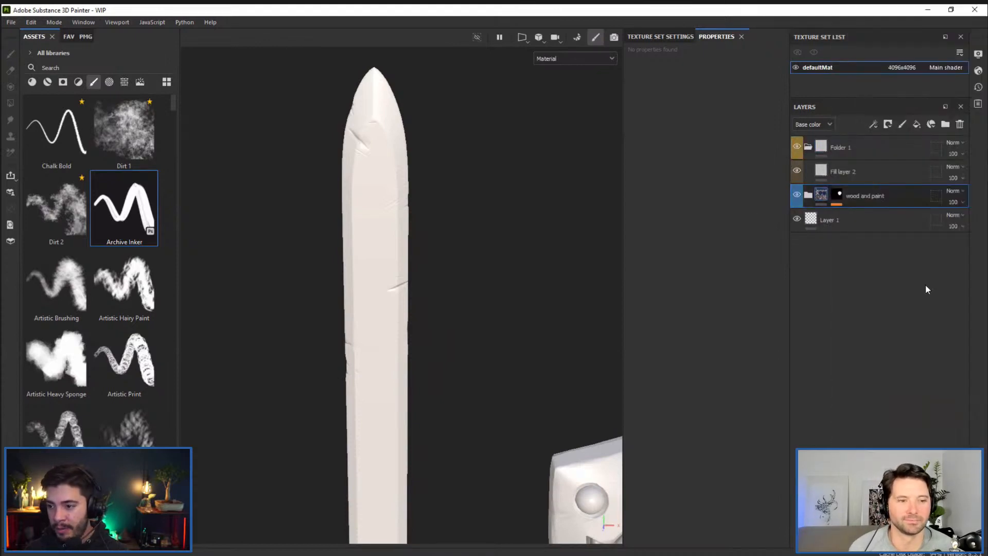
right_click(852, 150)
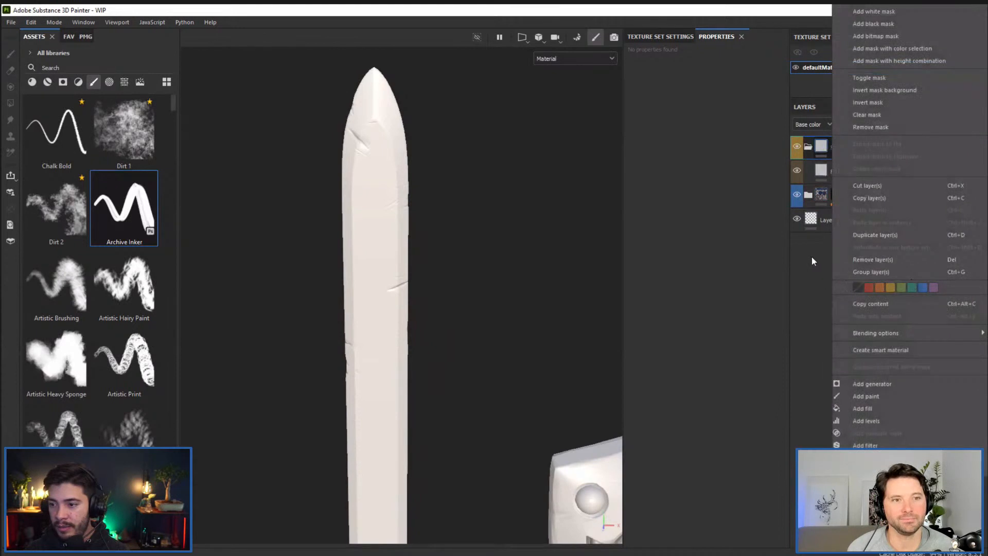
click(812, 261)
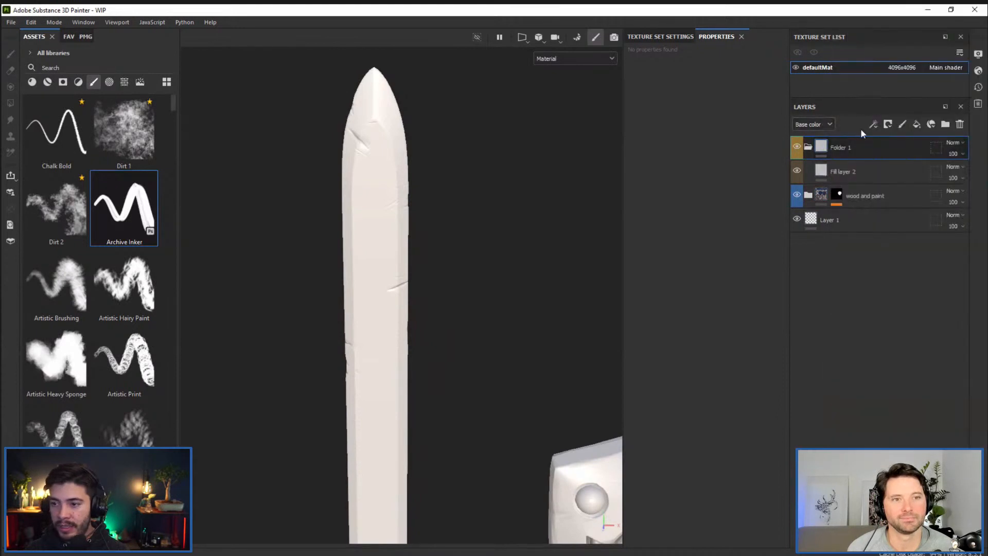
Set the base color of Fill layer 2 to a medium grey and inspect it on the blade
click(844, 174)
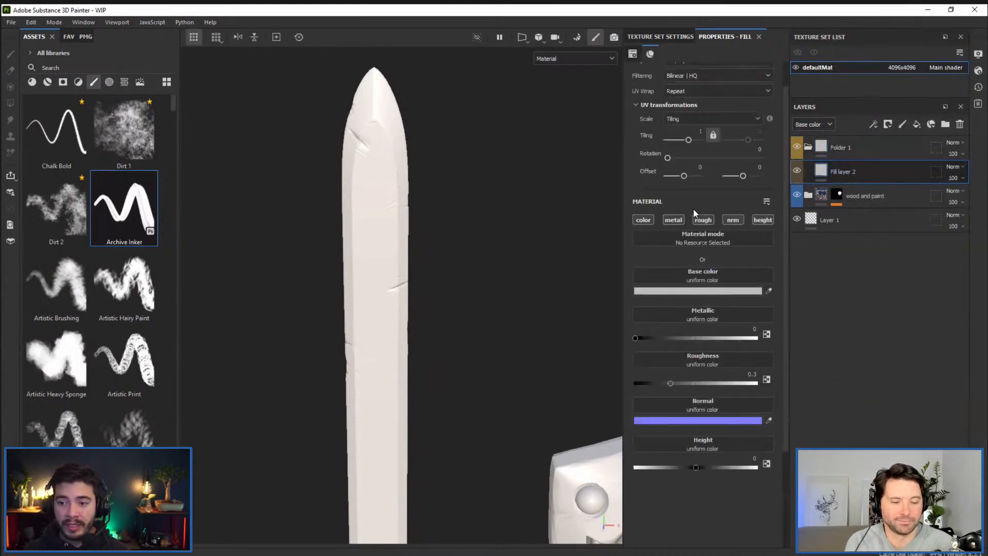
click(741, 292)
drag(738, 412, 699, 418)
click(840, 333)
alt+drag(535, 268, 525, 250)
alt+middle_drag(520, 252, 504, 235)
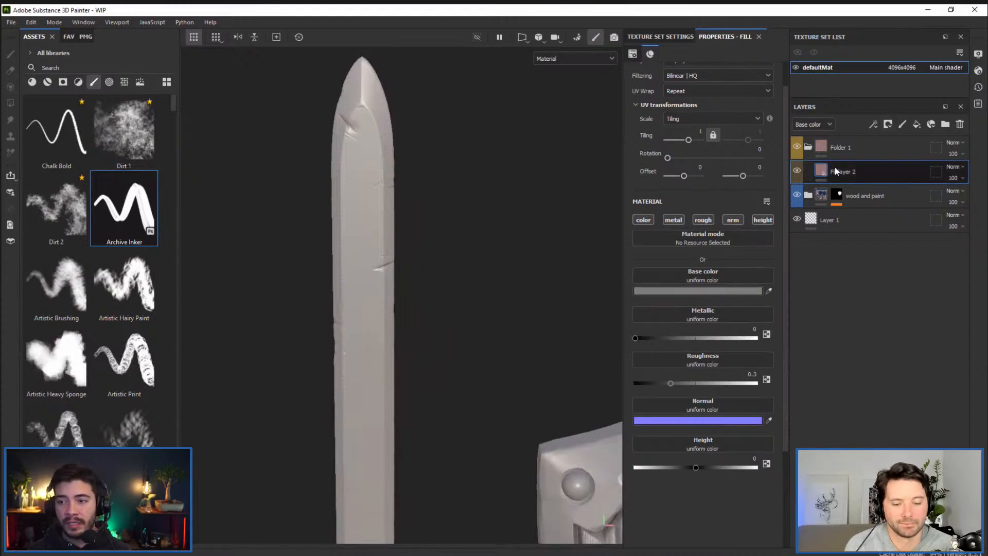
click(503, 248)
alt+middle_drag(503, 243, 497, 222)
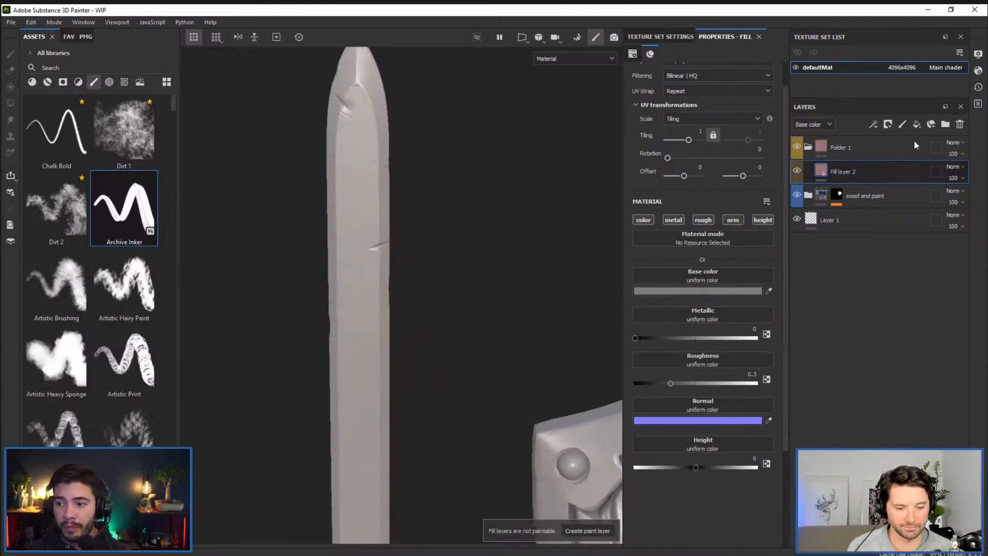
Add an empty filter to Fill layer 2 and browse the filter library without choosing one
click(875, 125)
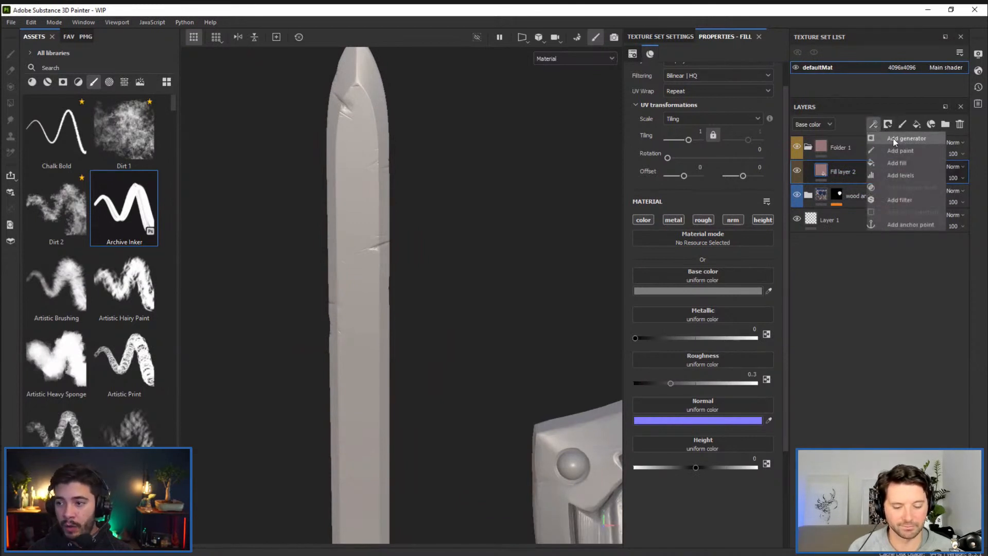
click(899, 199)
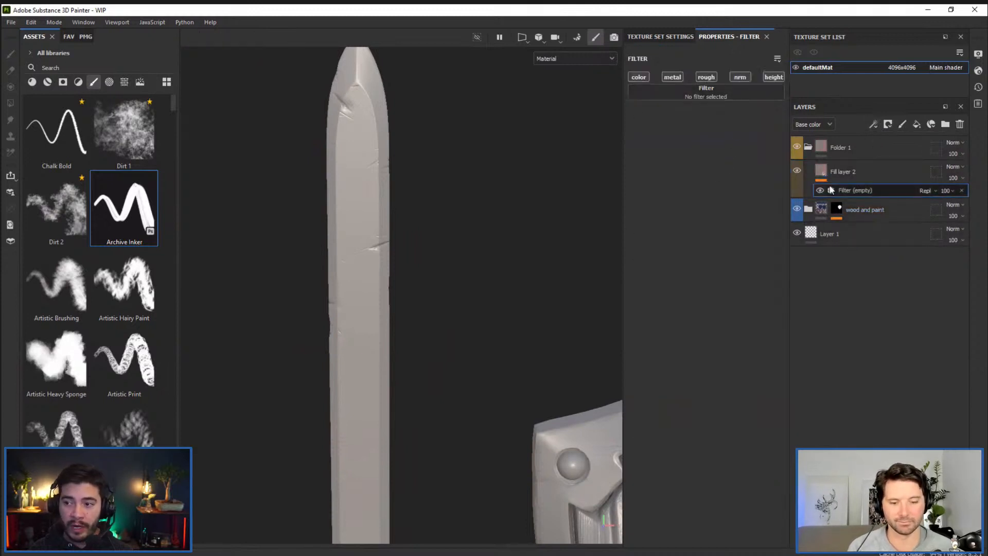
click(687, 94)
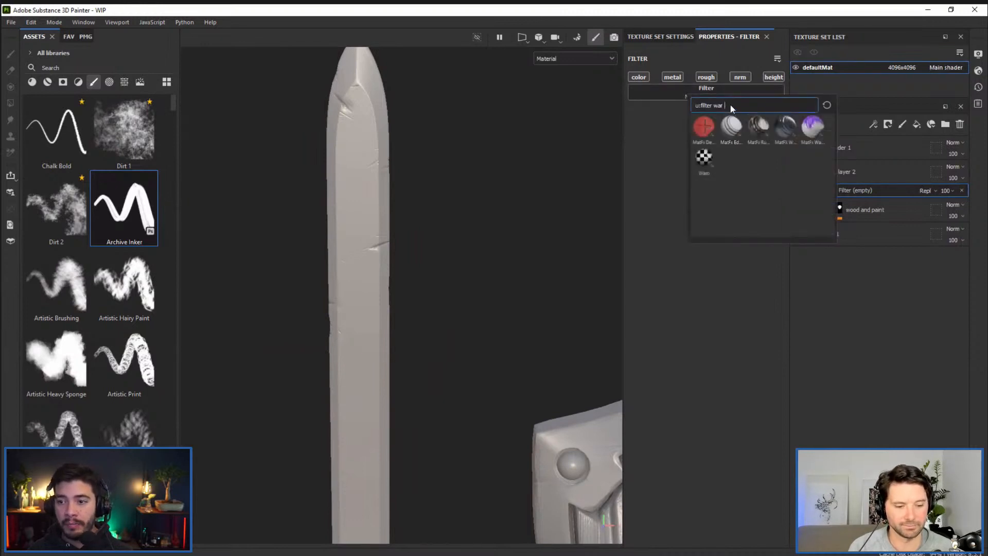
key(BackSpace)
key(BackSpace)
key(BackSpace)
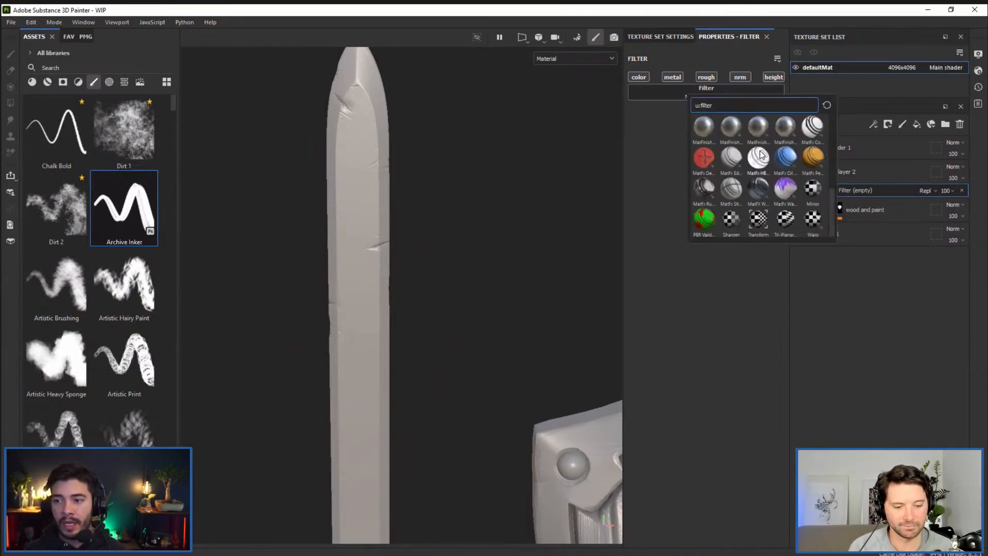
scroll(777, 165, up, 3)
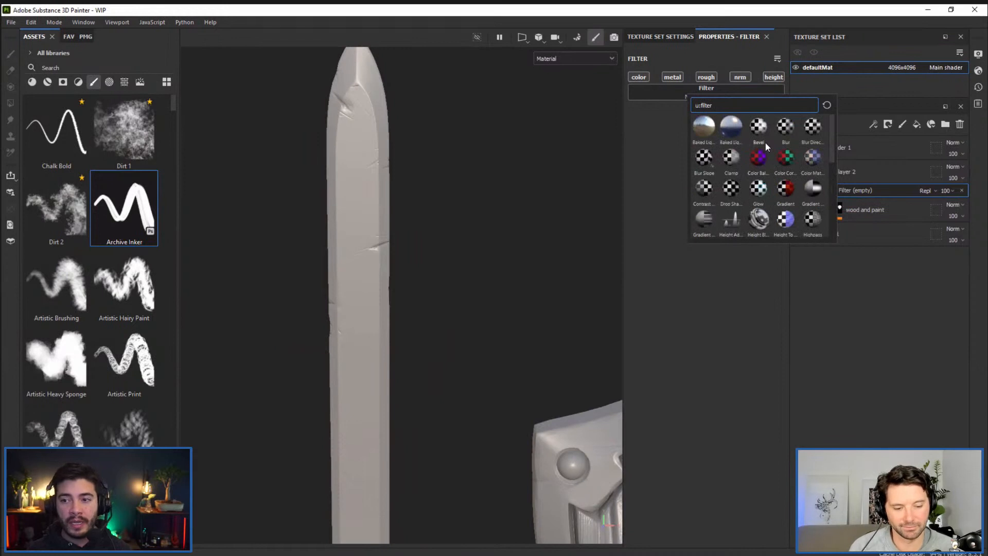
mouse_move(765, 143)
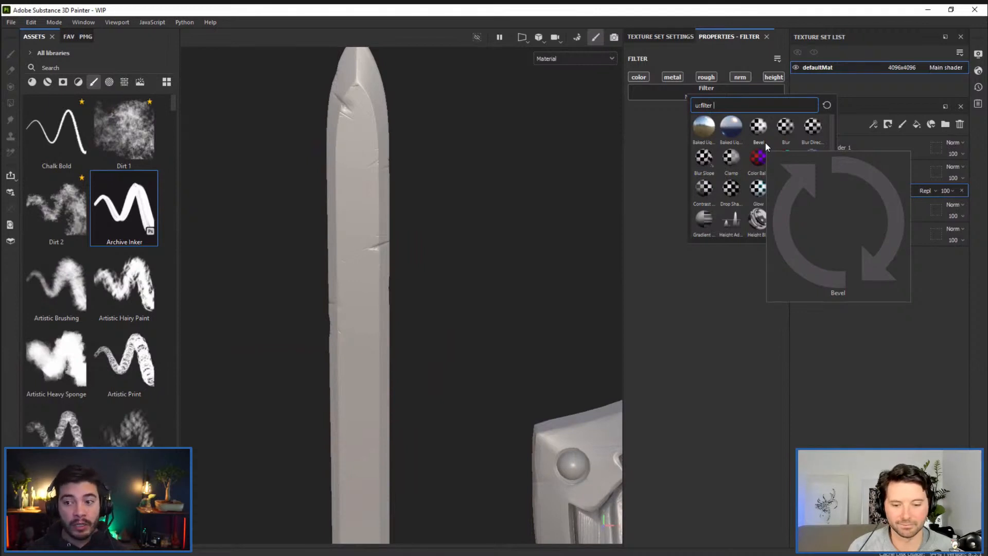
key(Escape)
Switch to Photoshop, try and discard a Color Lookup adjustment layer using EdgyAmber.3DL, and return to Substance 3D Painter
key(alt+Tab)
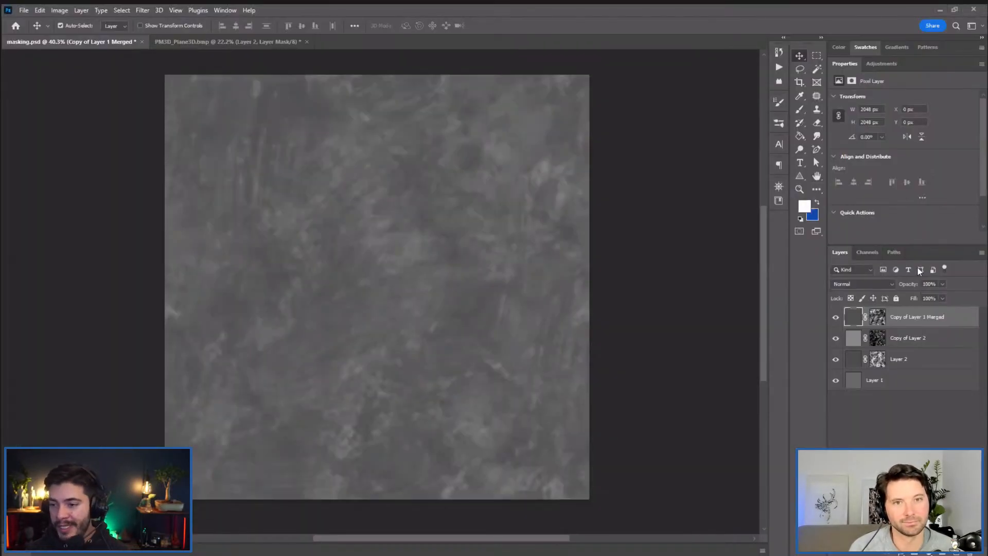
click(930, 552)
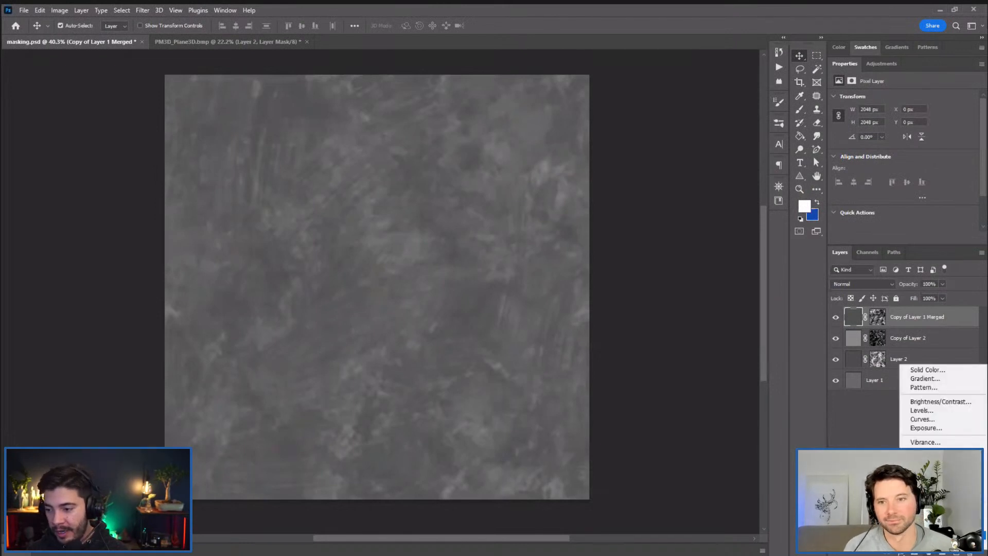
click(923, 495)
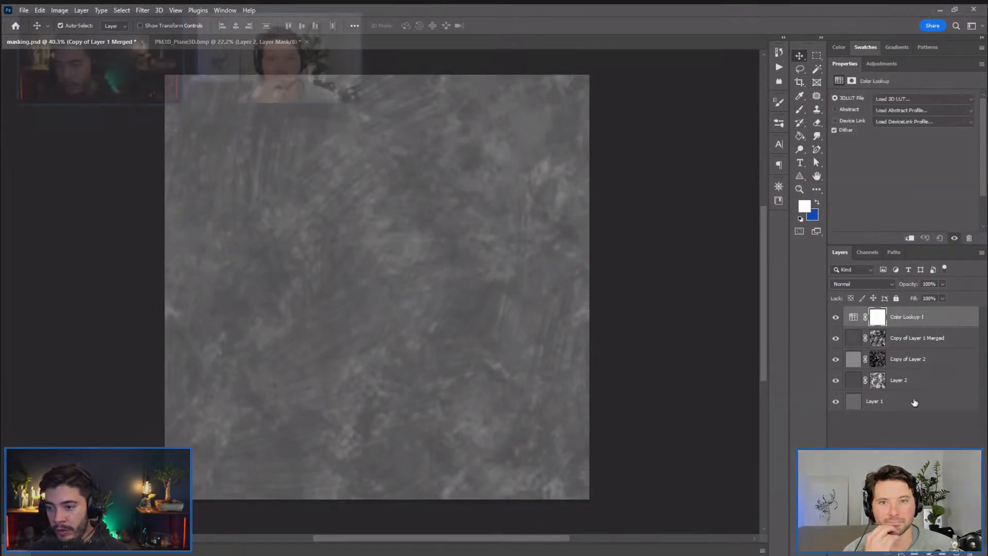
click(921, 98)
click(864, 208)
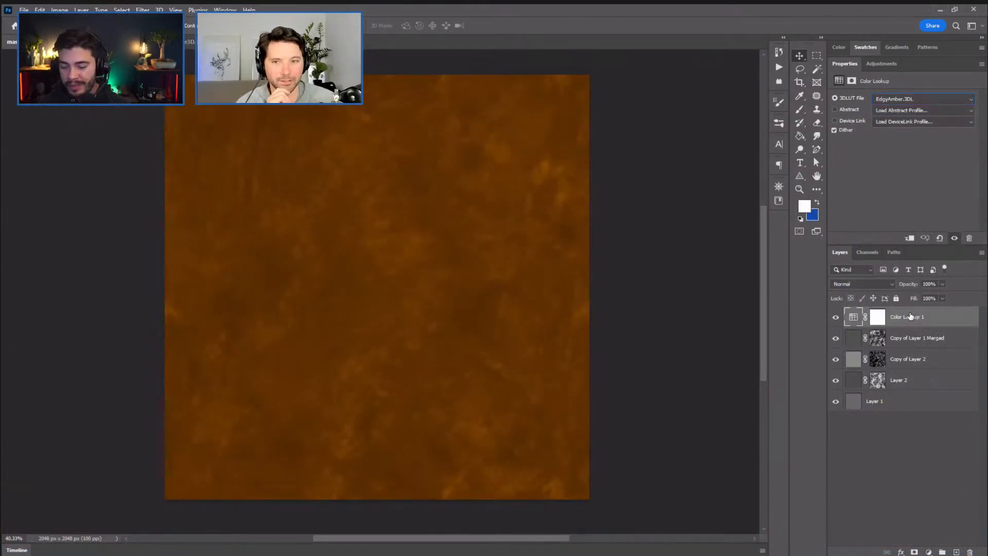
mouse_move(911, 320)
mouse_down()
mouse_move(942, 490)
mouse_move(969, 551)
mouse_up()
key(alt+Tab)
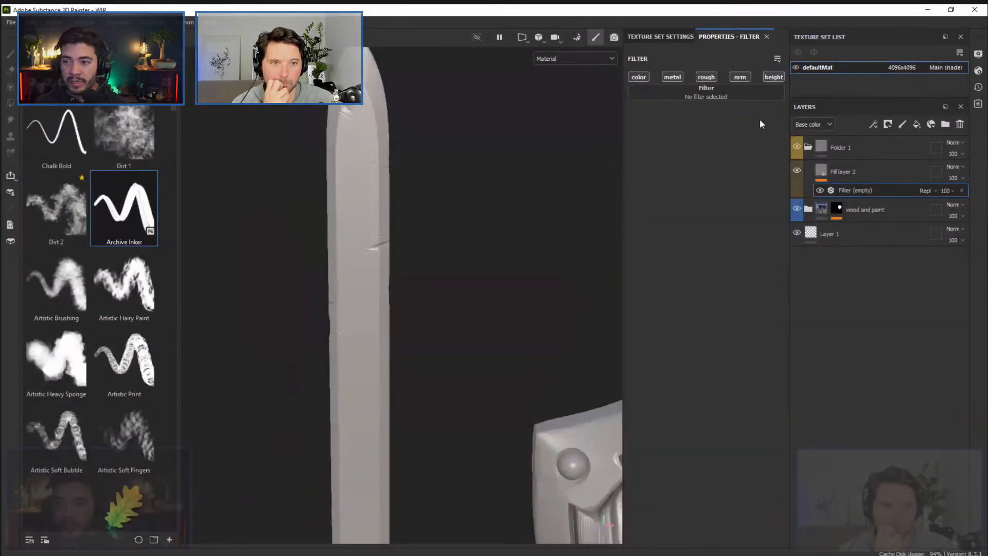
Choose MatFinish Rough from the filter library for the empty filter on Fill layer 2
click(687, 96)
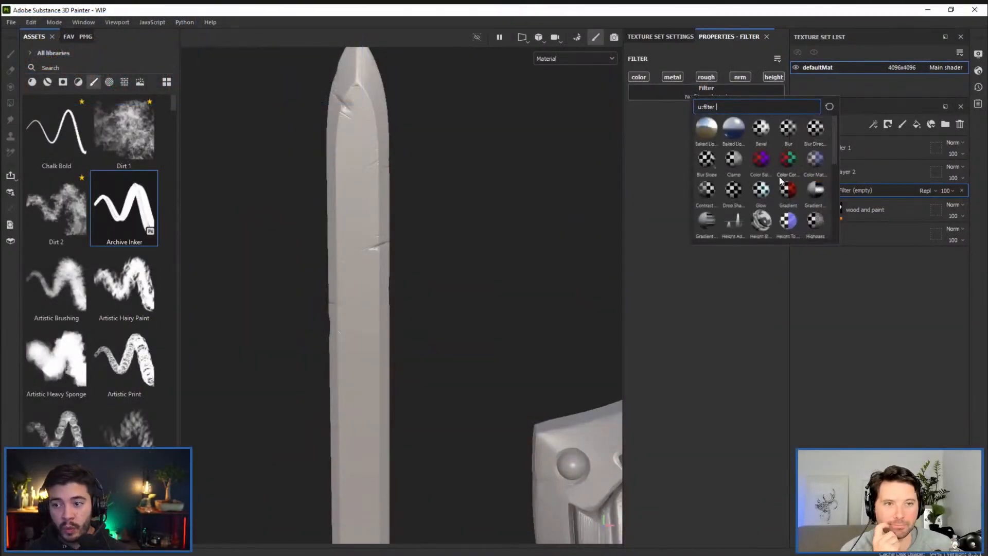
mouse_move(766, 165)
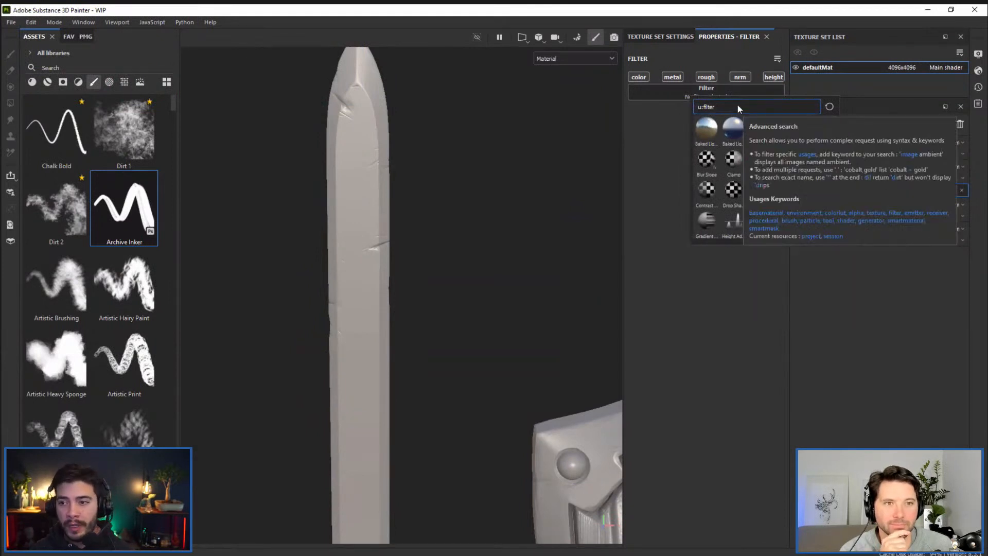
scroll(756, 216, down, 3)
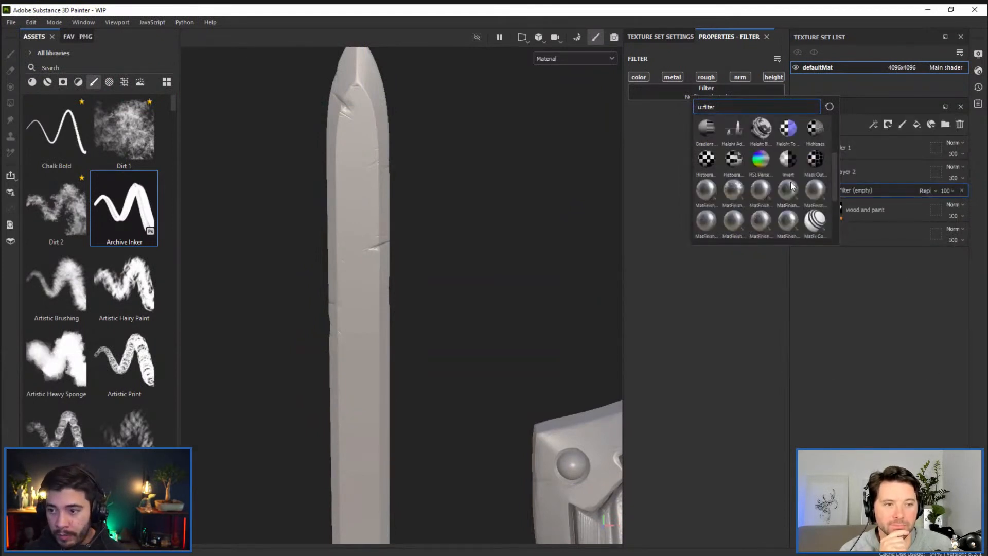
drag(833, 162, 834, 168)
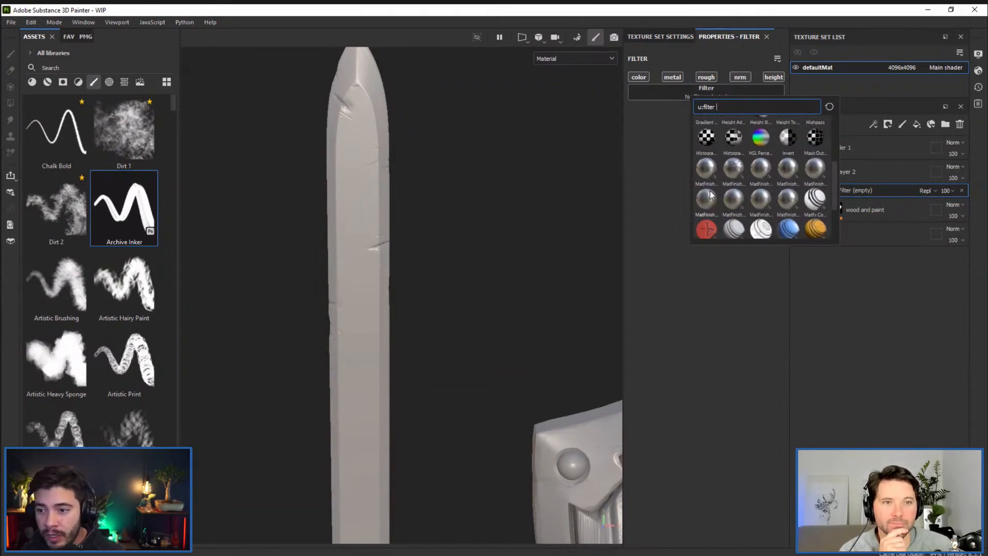
mouse_move(765, 198)
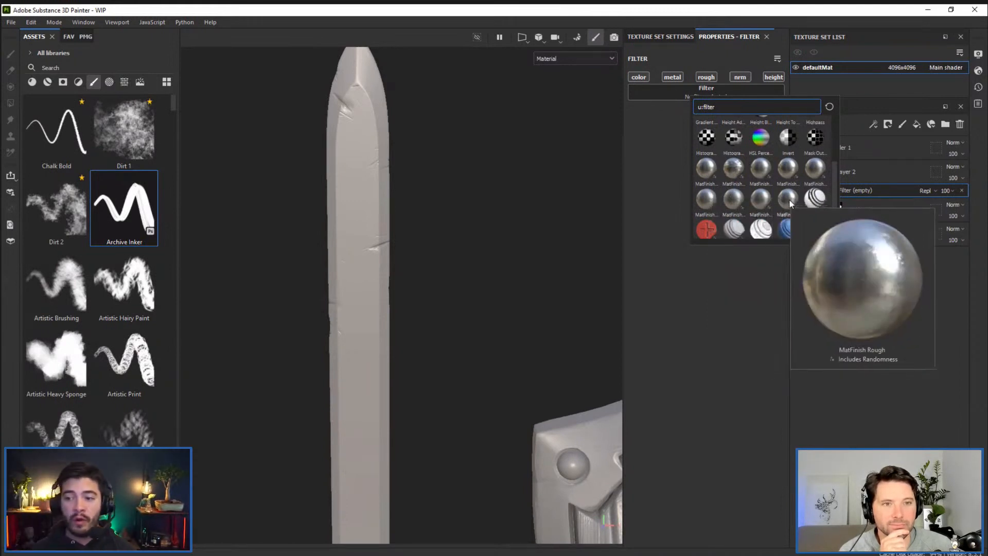
click(788, 199)
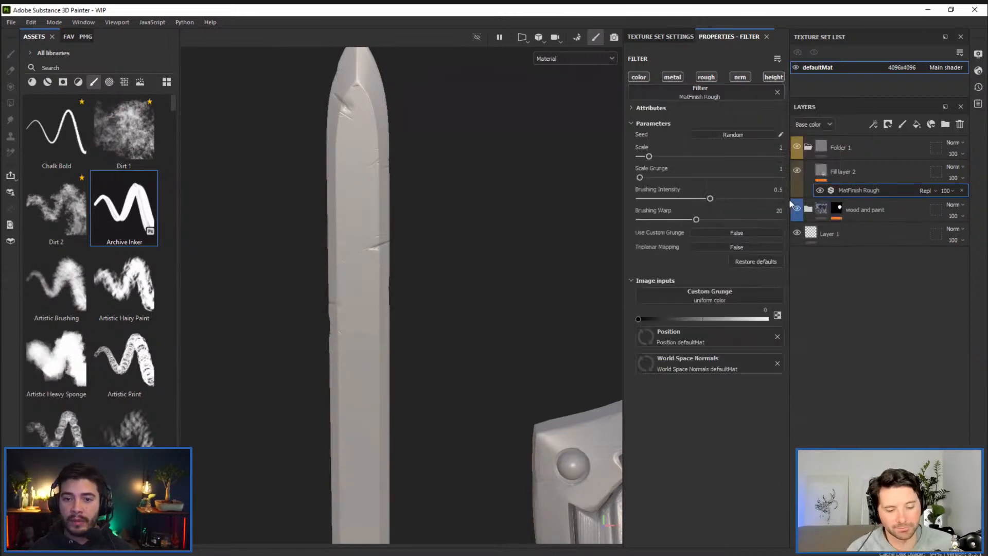
Examine the MatFinish Rough filter on the sword blade up close, comparing it with the filter hidden and shown
alt+drag(476, 196, 465, 194)
alt+drag(421, 245, 422, 216)
shift+right_drag(438, 229, 476, 245)
alt+right_drag(354, 238, 428, 366)
alt+middle_drag(412, 305, 399, 256)
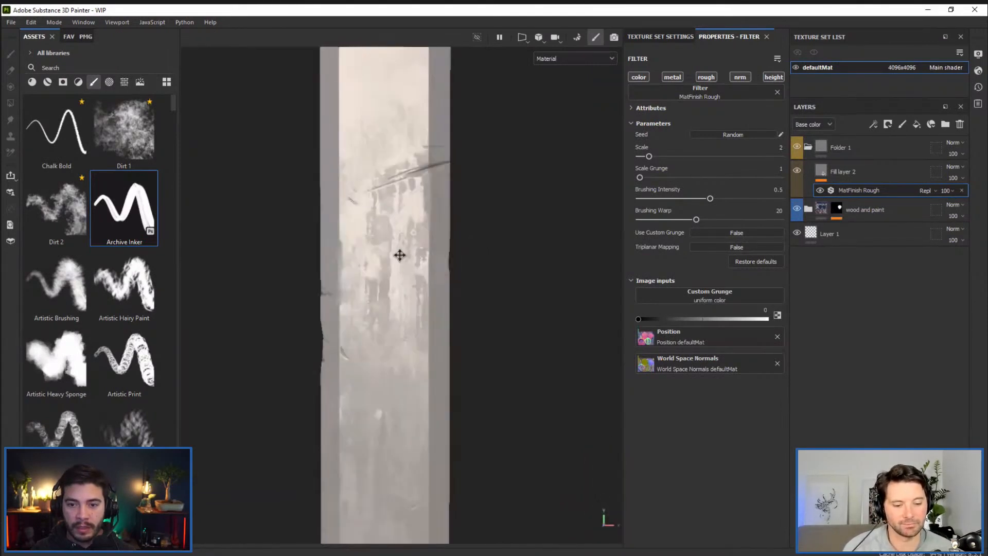
alt+drag(400, 256, 404, 234)
mouse_move(472, 257)
shift+right_down()
mouse_move(451, 256)
mouse_move(468, 254)
shift+right_up()
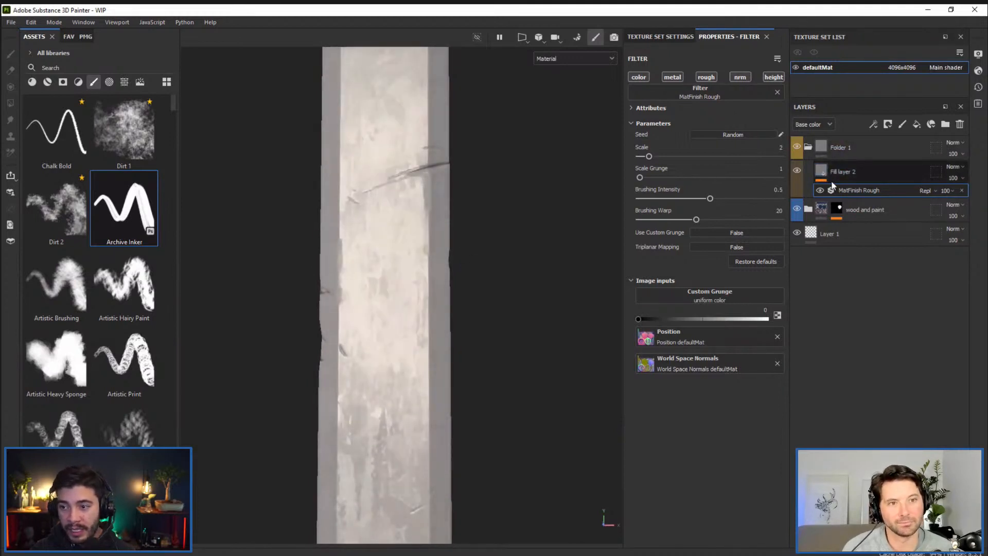
click(820, 190)
click(820, 190)
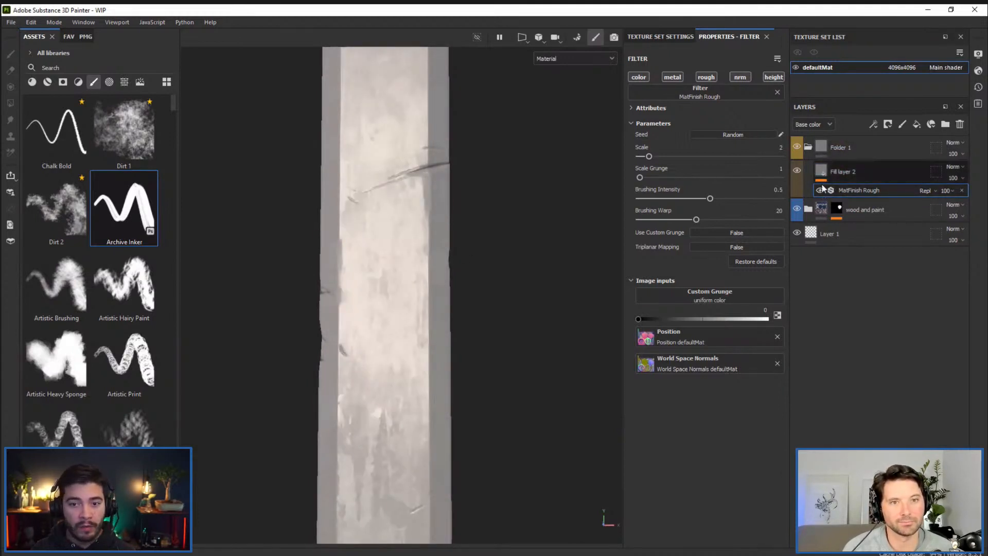
Set the metallic value of Fill layer 2 to 1 and bring the shield into close view
click(835, 172)
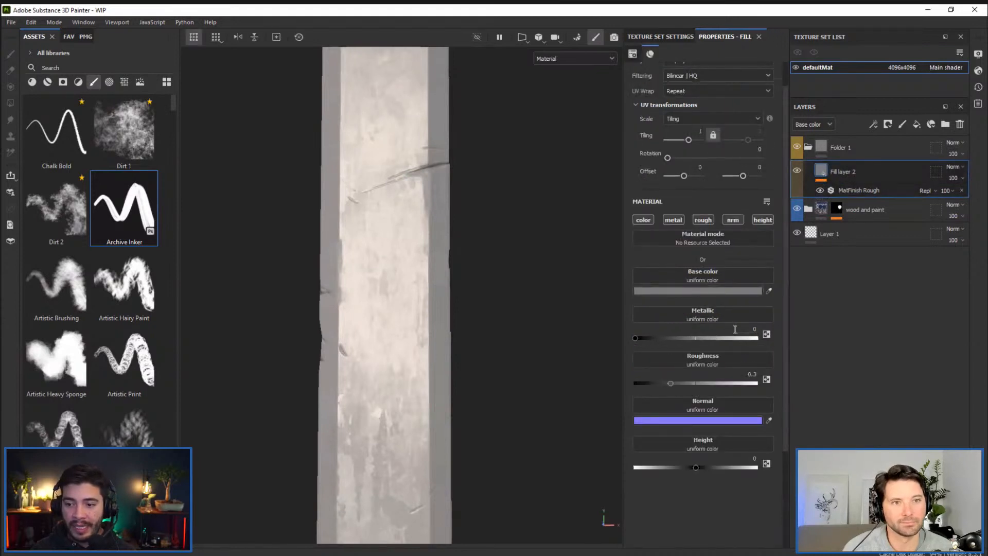
drag(636, 337, 767, 339)
alt+right_drag(518, 249, 468, 121)
alt+drag(469, 121, 473, 164)
alt+right_drag(473, 164, 429, 134)
alt+middle_drag(428, 206, 226, 113)
alt+middle_drag(458, 216, 366, 216)
alt+drag(417, 221, 453, 257)
alt+middle_drag(452, 257, 524, 225)
shift+right_drag(523, 222, 509, 230)
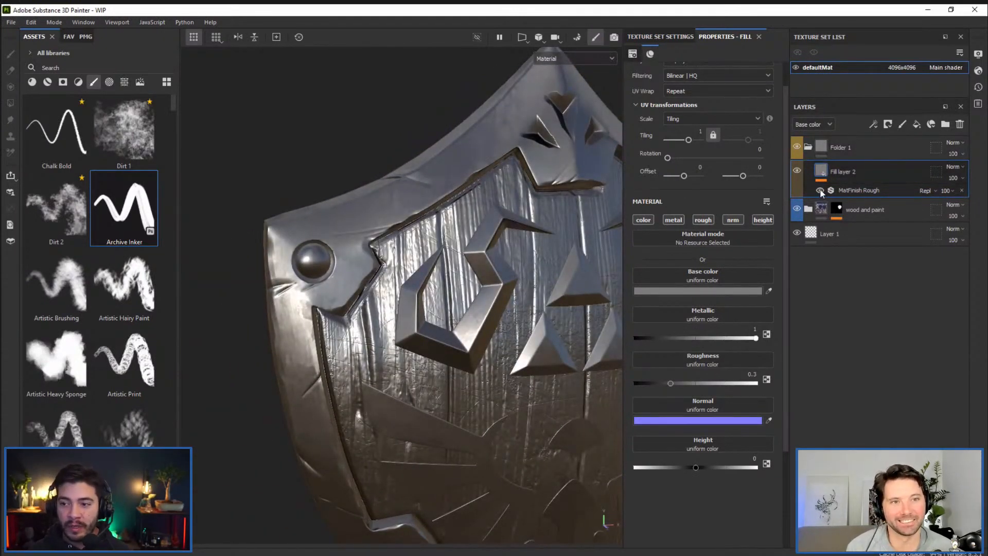
Examine how the MatFinish Rough filter affects the metal on the shield from different angles and lighting directions
click(820, 191)
alt+middle_drag(527, 319, 509, 257)
alt+drag(509, 257, 497, 263)
shift+right_drag(497, 263, 500, 261)
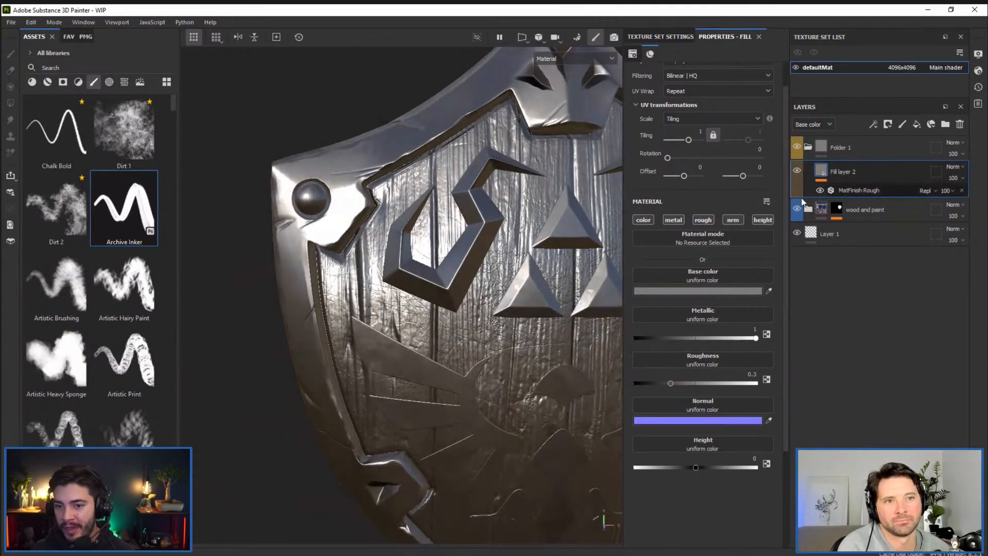
shift+right_drag(448, 208, 411, 180)
alt+middle_drag(405, 161, 386, 282)
alt+drag(386, 282, 465, 242)
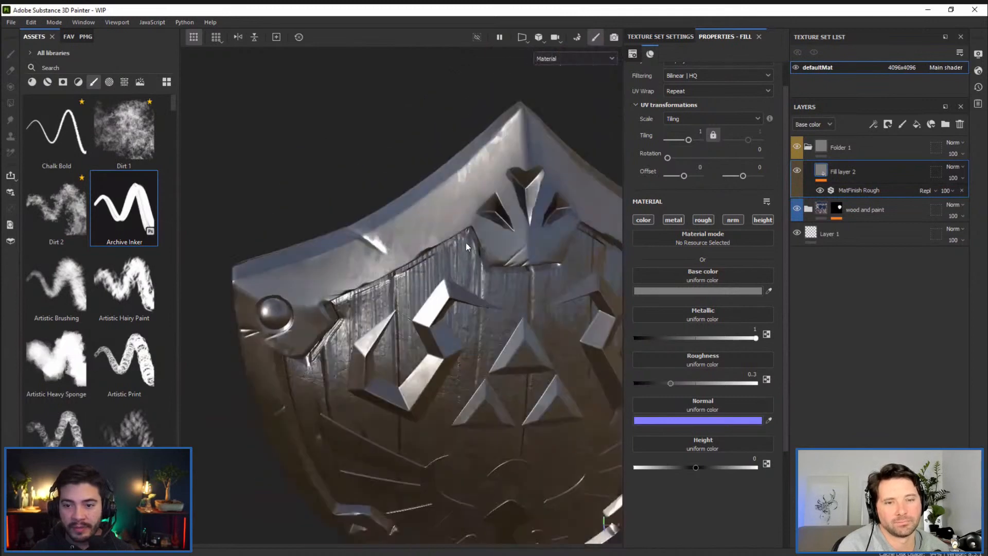
alt+middle_drag(465, 243, 417, 288)
mouse_move(446, 223)
shift+right_down()
mouse_move(415, 231)
mouse_move(452, 227)
shift+right_up()
alt+drag(453, 227, 446, 263)
alt+middle_drag(340, 342, 447, 268)
shift+right_drag(447, 269, 313, 247)
Inspect the metal surface variation along the sword blade while changing the lighting direction
alt+middle_drag(313, 247, 418, 370)
alt+right_drag(418, 371, 463, 384)
alt+middle_drag(463, 383, 448, 305)
shift+right_drag(449, 338, 475, 341)
alt+middle_drag(467, 370, 454, 284)
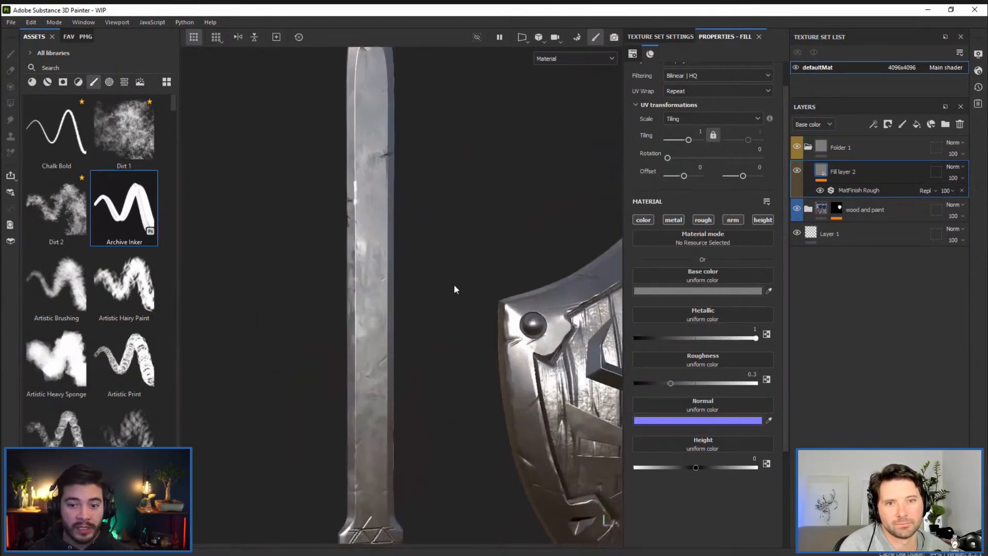
alt+drag(454, 284, 450, 285)
mouse_move(403, 232)
shift+right_down()
mouse_move(418, 245)
mouse_move(428, 289)
shift+right_up()
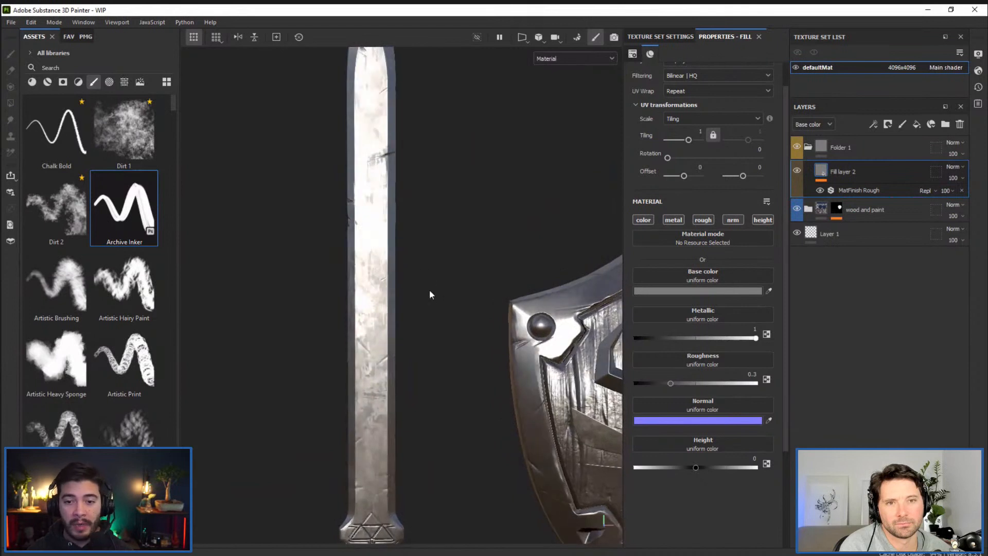
alt+middle_drag(428, 290, 415, 286)
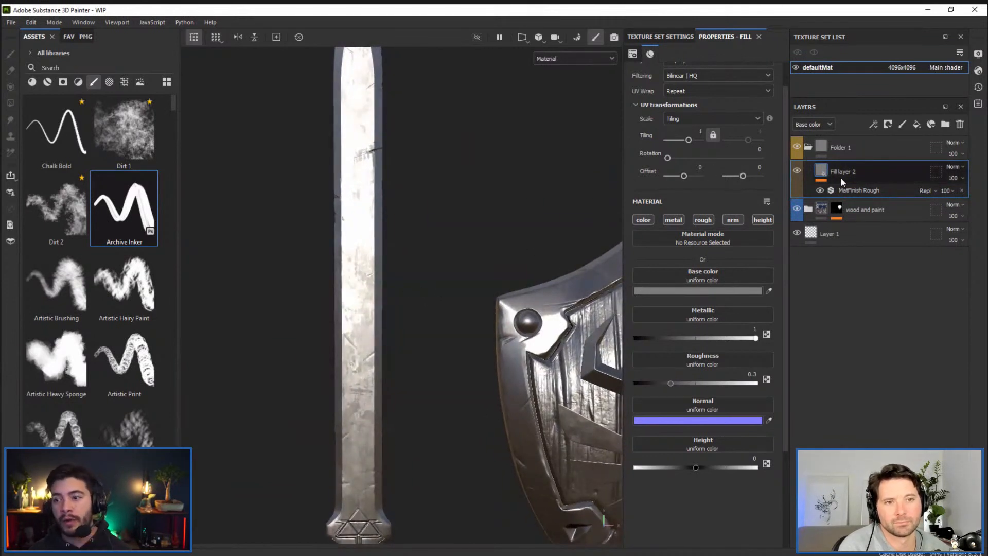
Add a fill layer above Fill layer 2 with metallic 1 and a pure red base color
click(916, 124)
drag(636, 338, 782, 340)
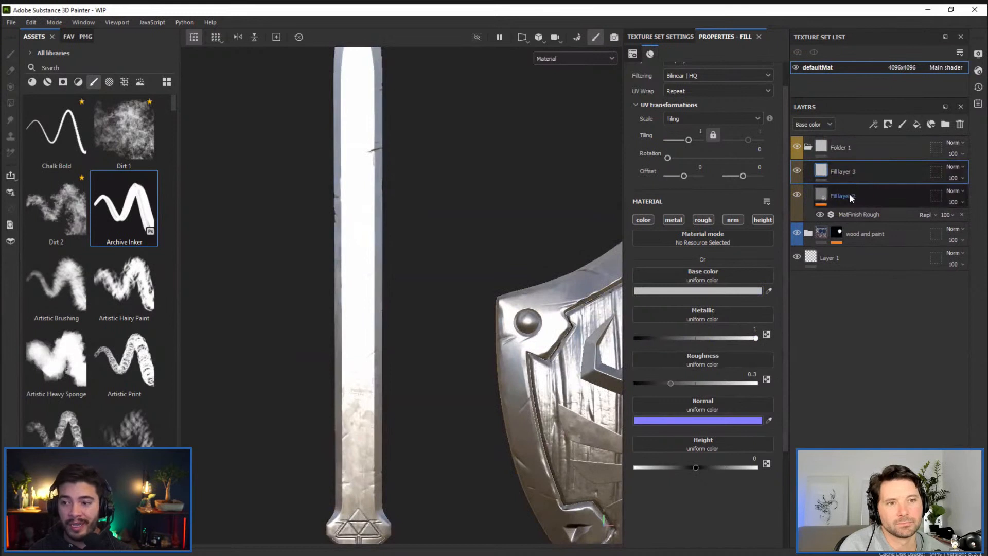
click(718, 292)
mouse_move(723, 421)
mouse_down()
mouse_move(844, 353)
mouse_move(851, 317)
mouse_move(846, 335)
mouse_up()
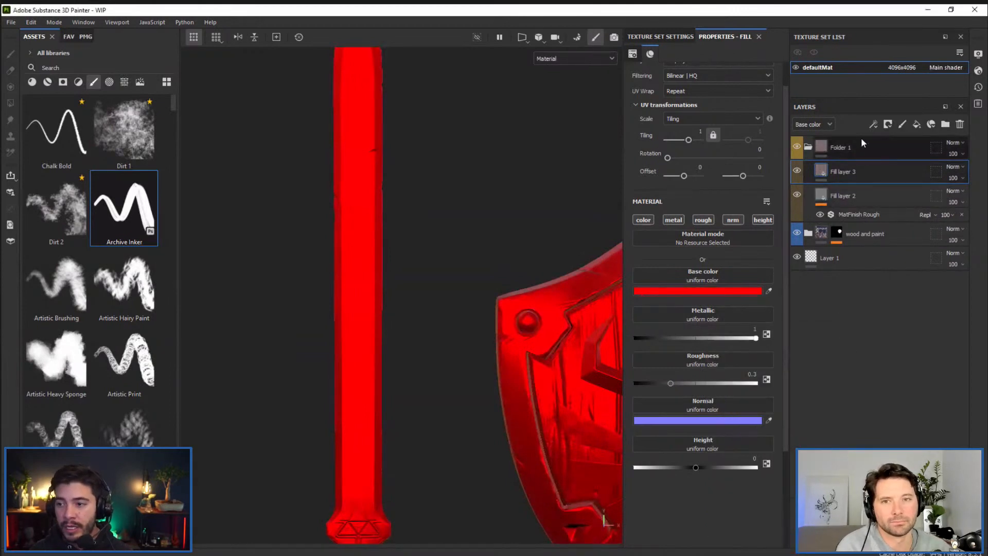
Add a black mask to Fill layer 3 and put a fill effect in that mask
click(887, 125)
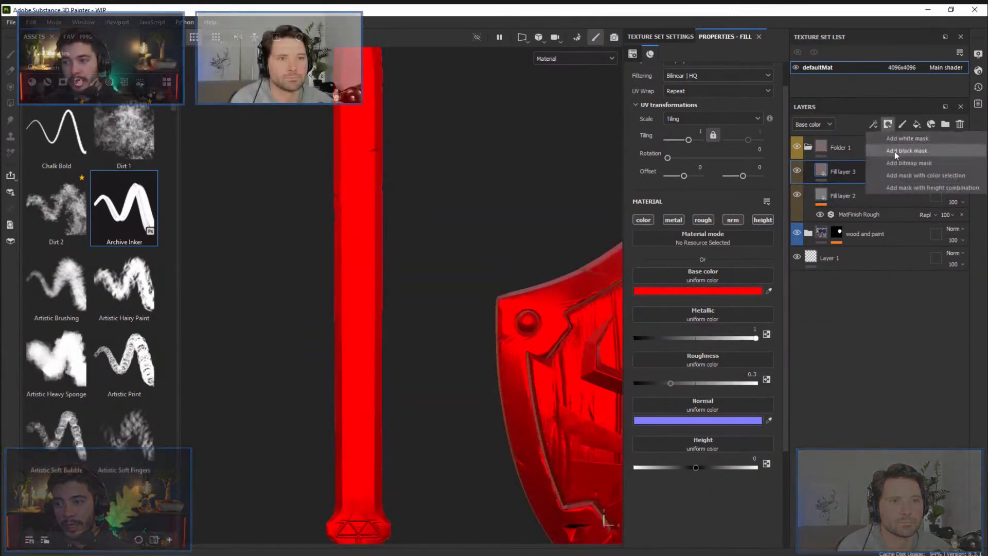
click(895, 150)
click(874, 124)
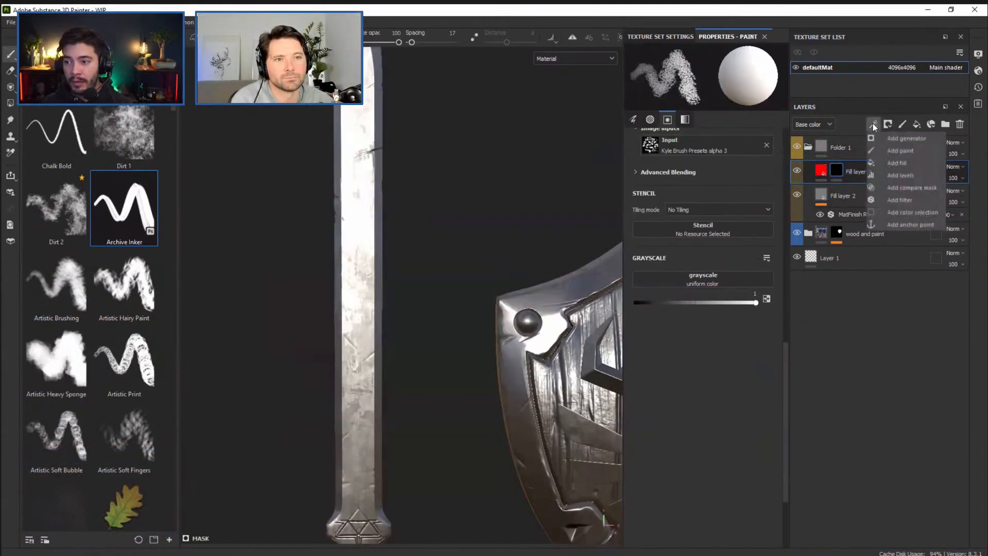
click(897, 164)
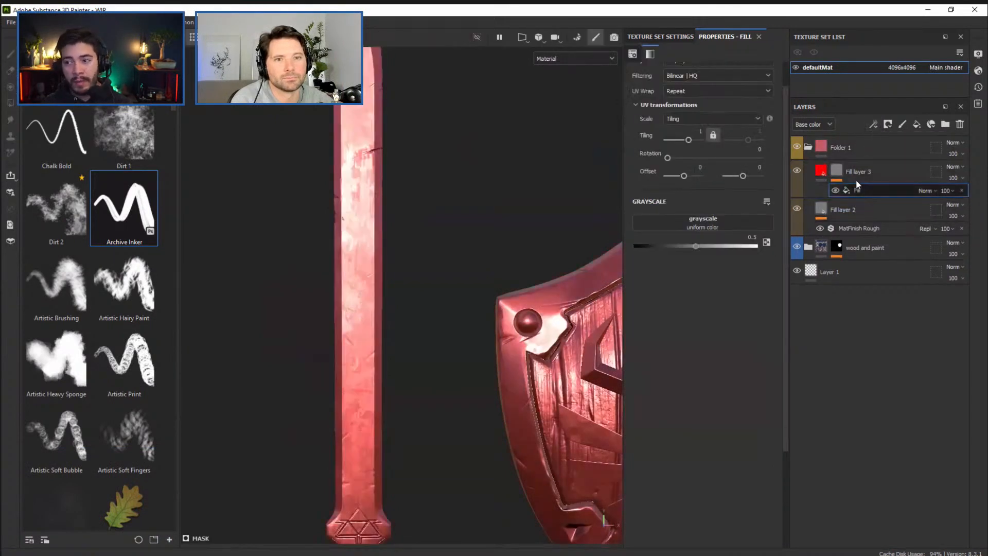
Switch to Photoshop to view the layer mask of Copy of Layer 1 Merged on its own, and return to Substance 3D Painter
key(alt+Tab)
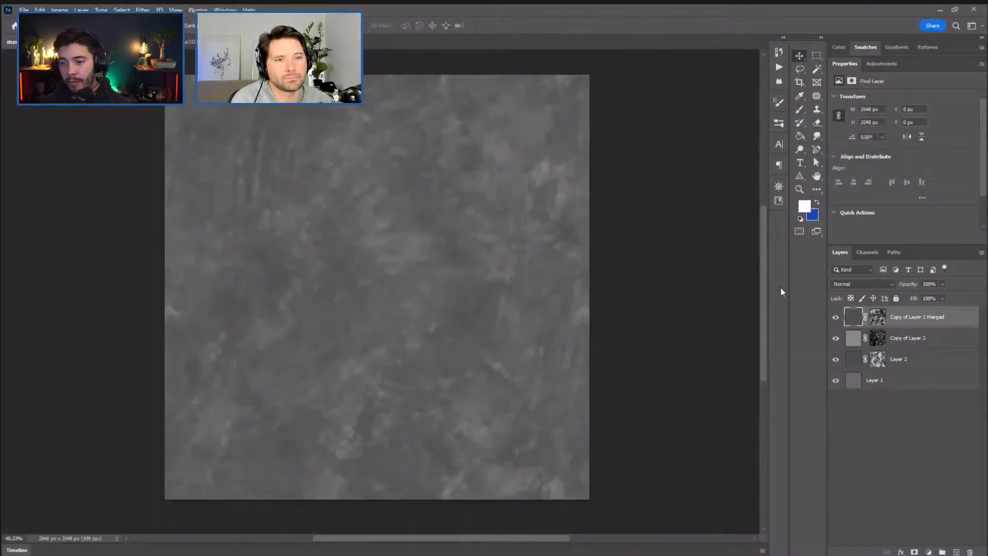
alt+click(878, 321)
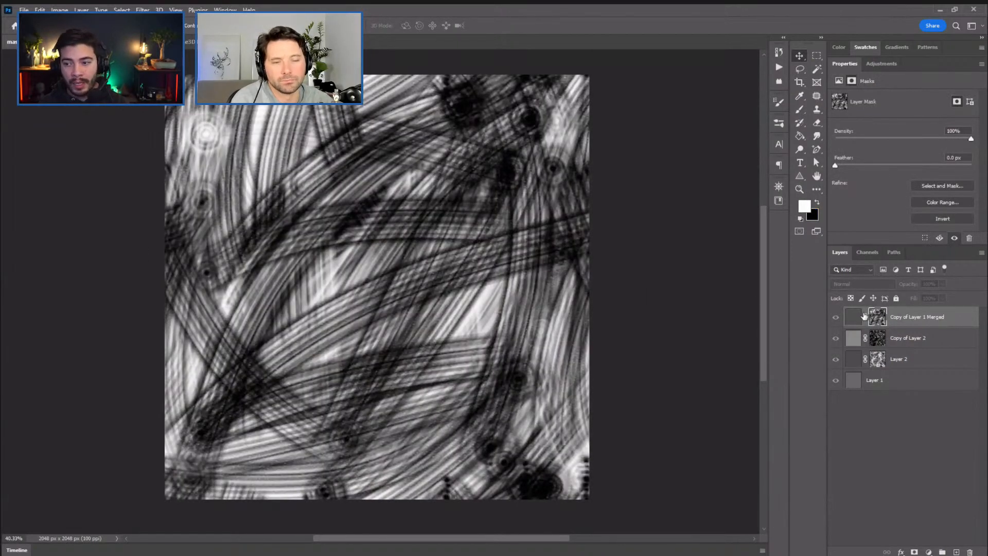
key(alt+Tab)
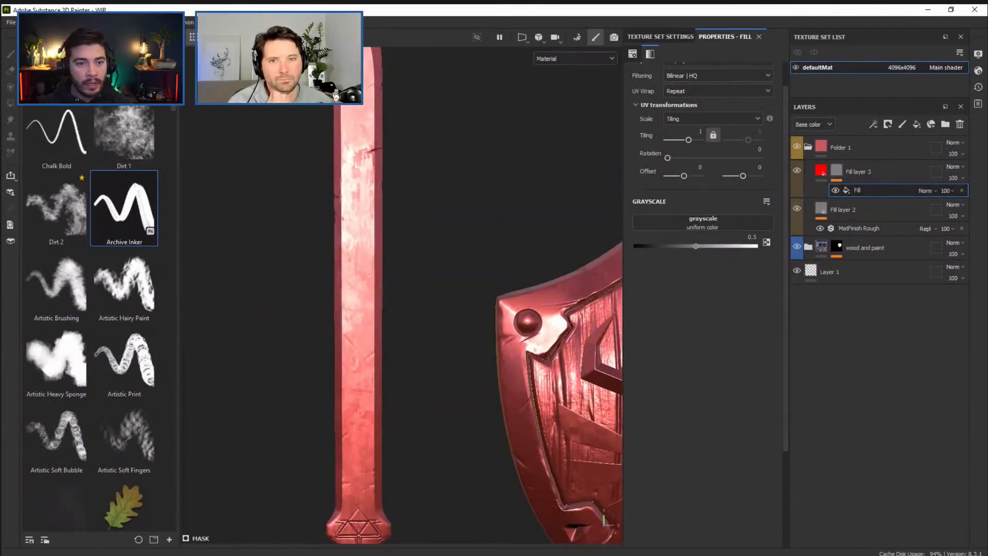
Search the texture assets for "grung" and assign Grunge Dirt Muddy as the grayscale of Fill layer 3's mask fill
click(125, 82)
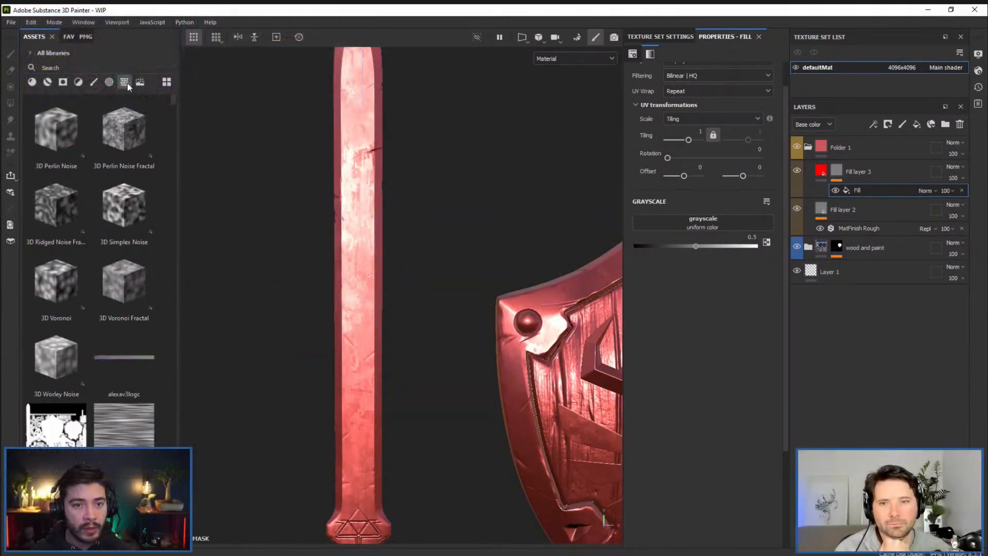
click(121, 63)
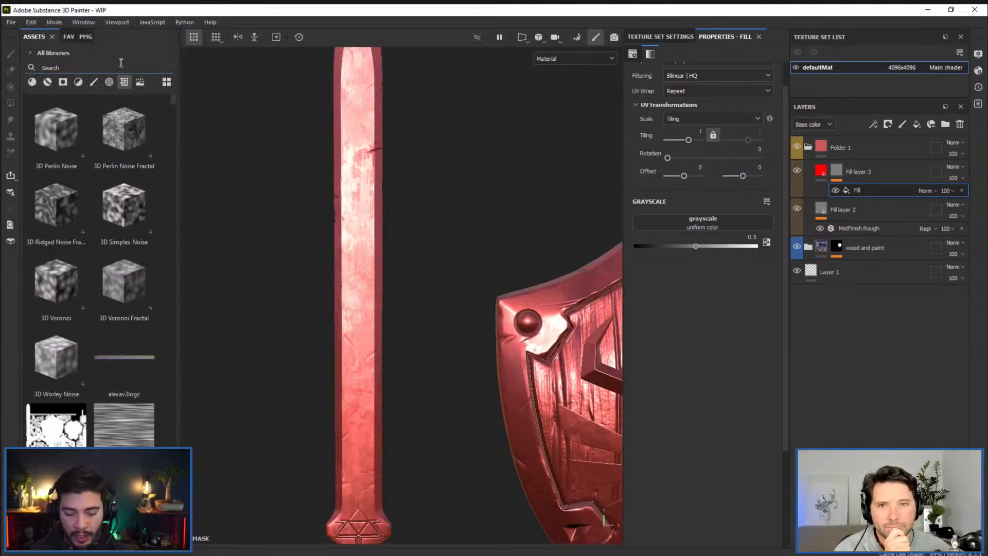
text(grung)
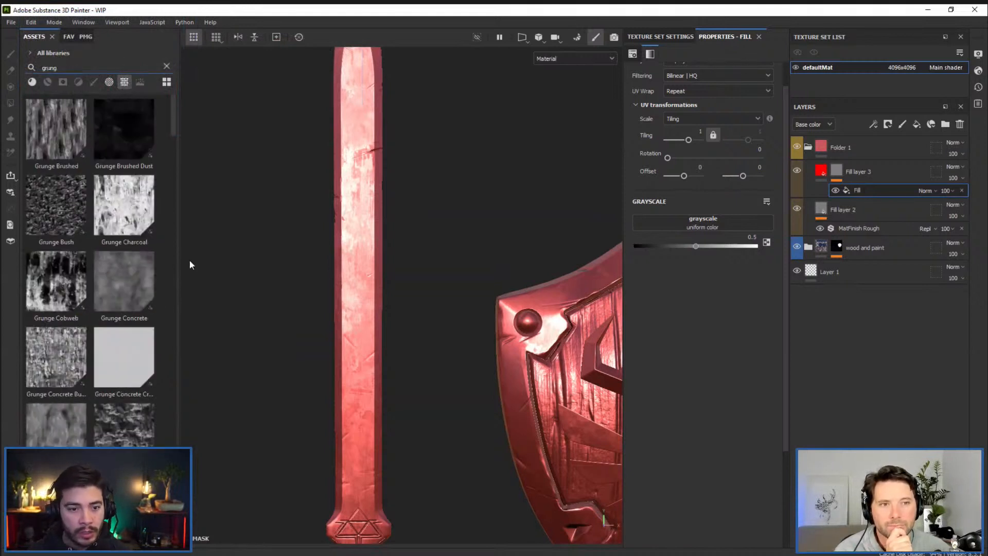
scroll(149, 261, down, 5)
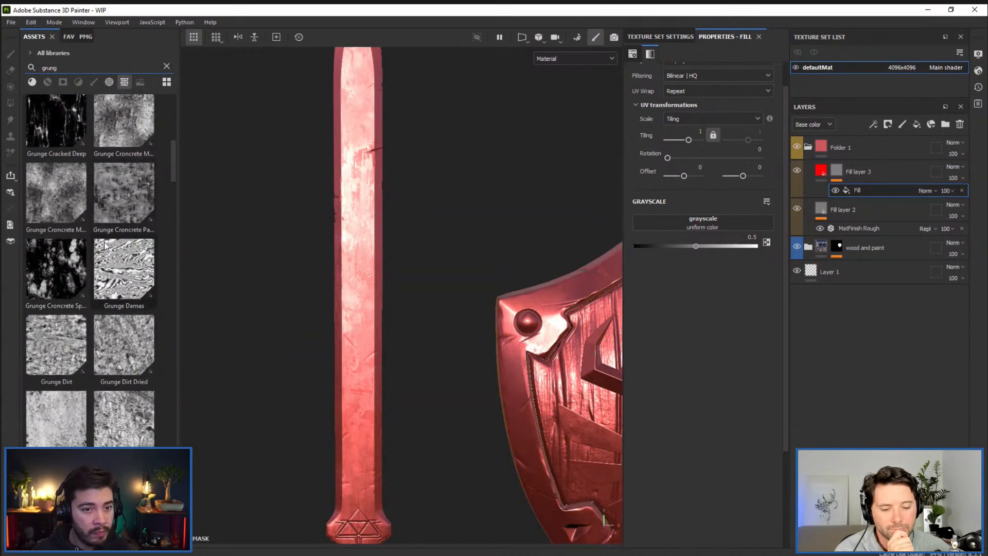
scroll(106, 246, down, 4)
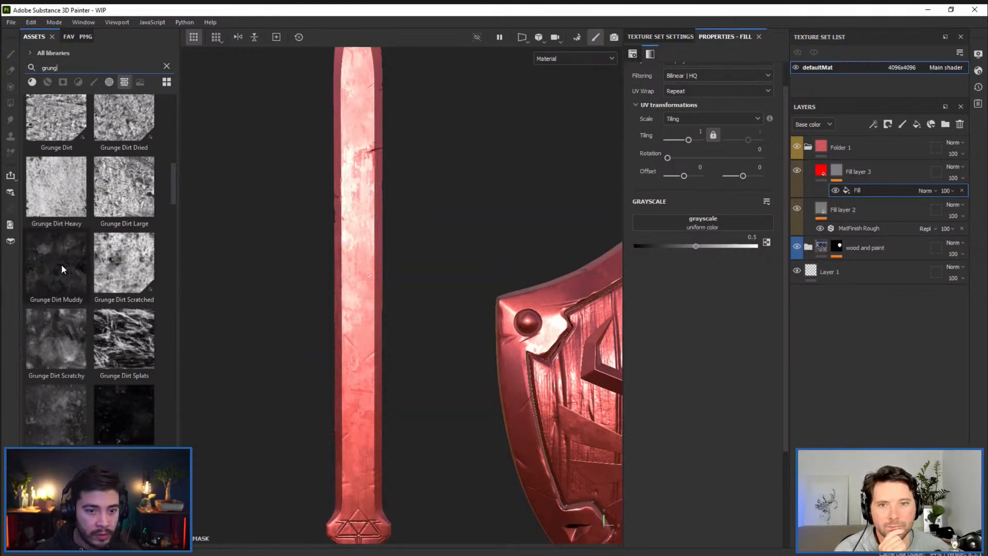
drag(61, 253, 690, 223)
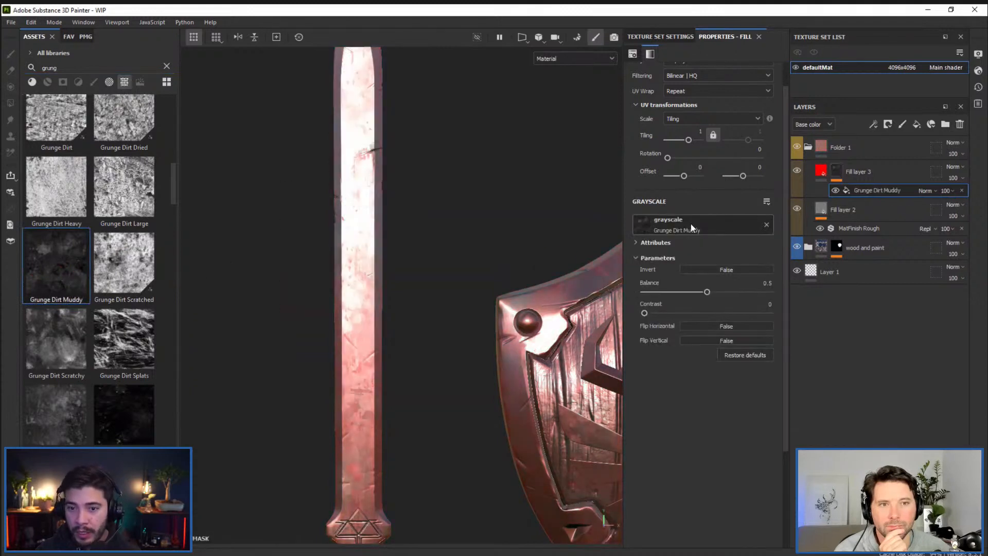
Display Fill layer 3's mask on its own and set its Grunge Dirt Muddy balance to 0.77 and contrast to 0.42
alt+drag(419, 211, 442, 283)
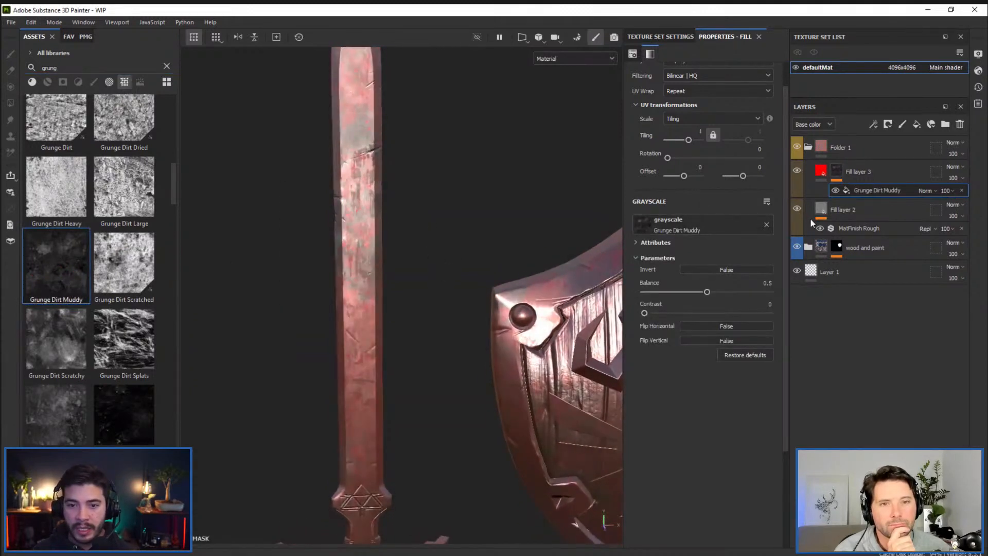
mouse_move(435, 226)
alt+mouse_down()
mouse_move(423, 225)
mouse_move(424, 212)
mouse_move(415, 222)
alt+mouse_up()
alt+click(836, 171)
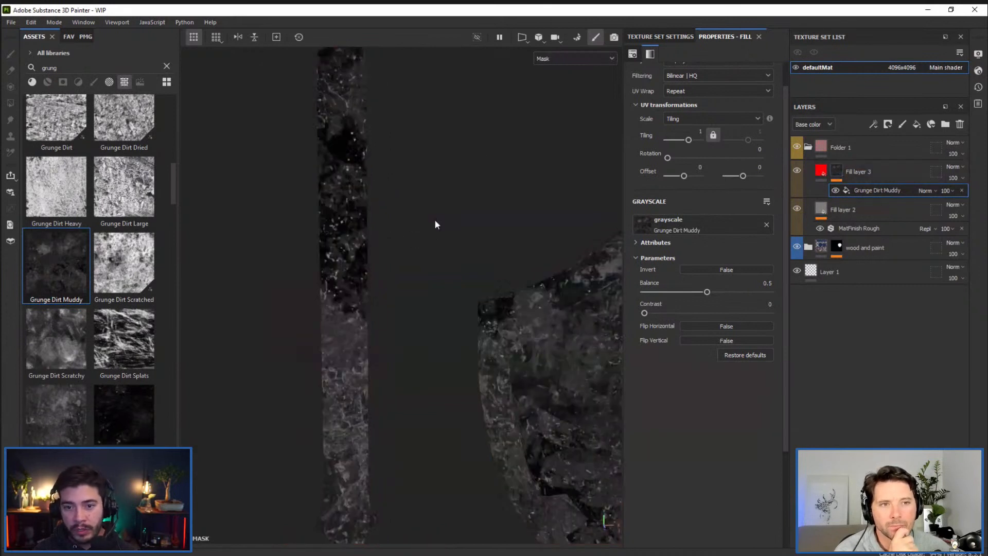
alt+middle_drag(453, 298, 440, 276)
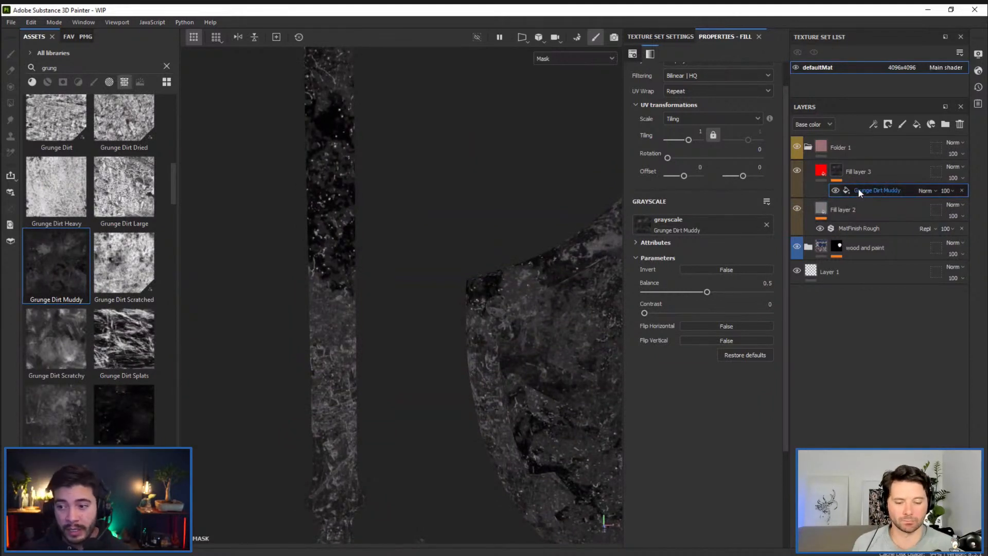
click(705, 291)
click(735, 293)
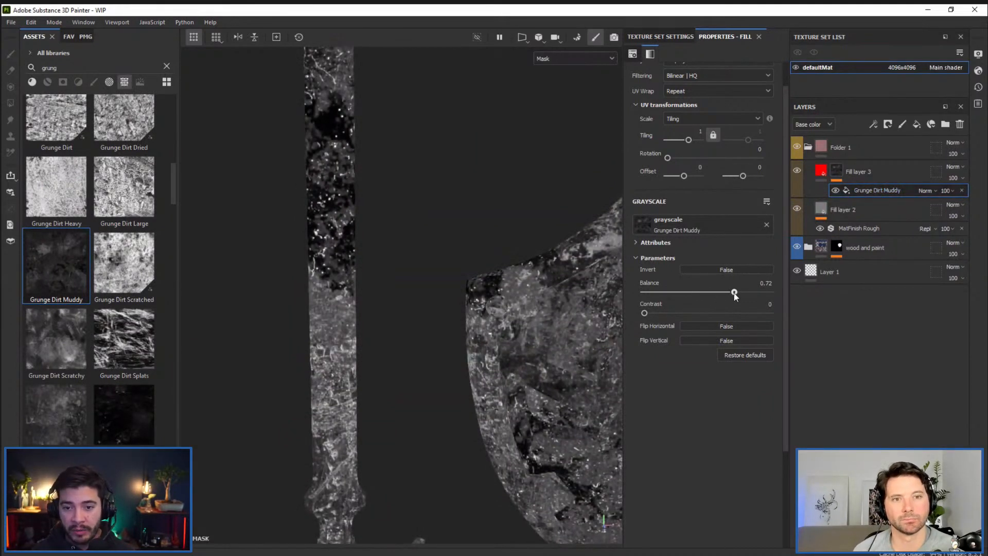
drag(652, 313, 740, 289)
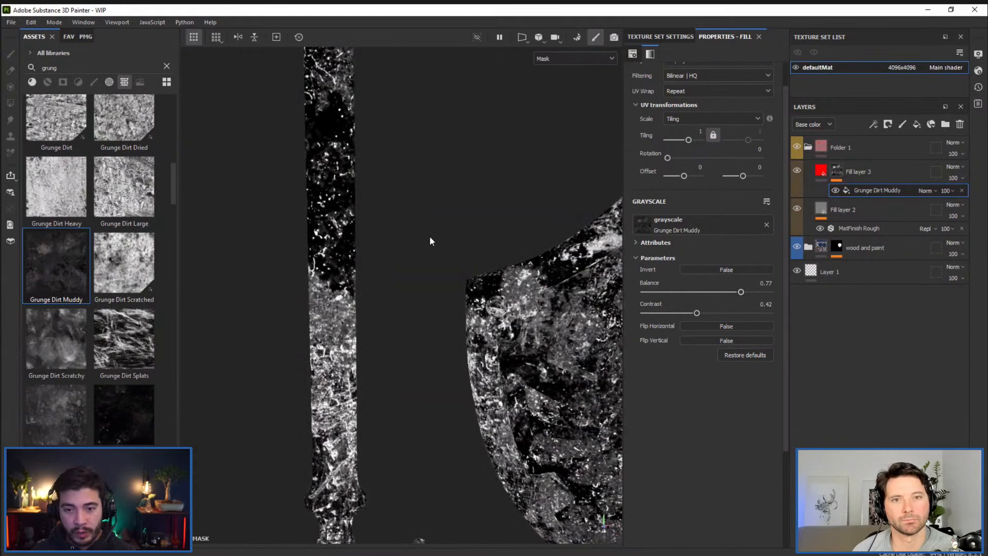
Return to the full material view and examine how the red grunge breaks up across the sword and shield
key(m)
alt+drag(422, 218, 408, 188)
alt+middle_drag(408, 188, 407, 214)
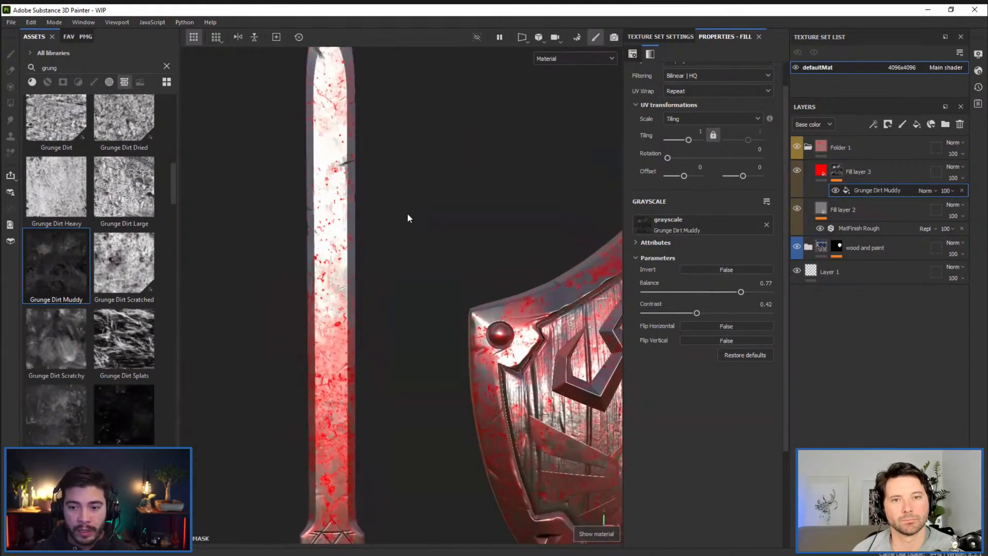
alt+drag(408, 218, 415, 245)
scroll(346, 179, down, 2)
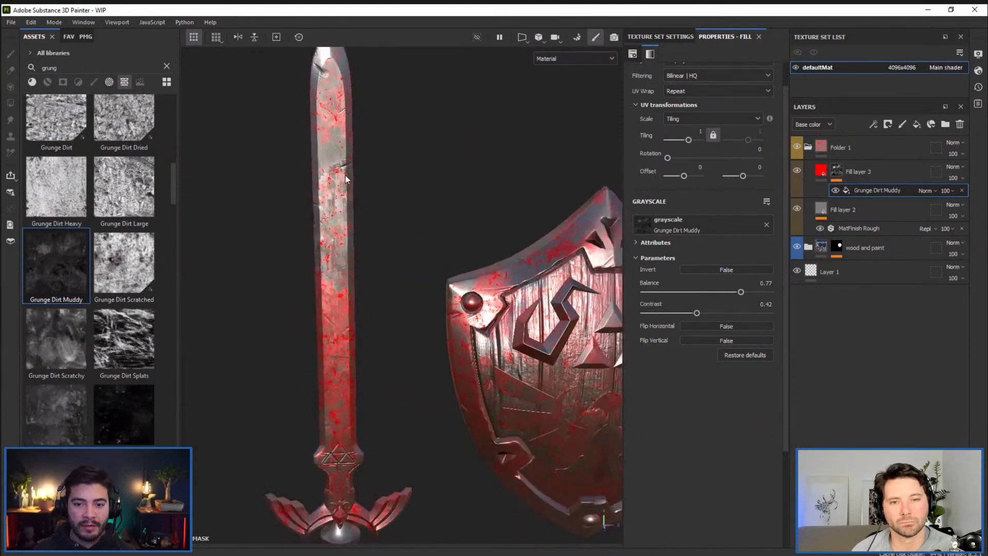
alt+drag(345, 179, 355, 208)
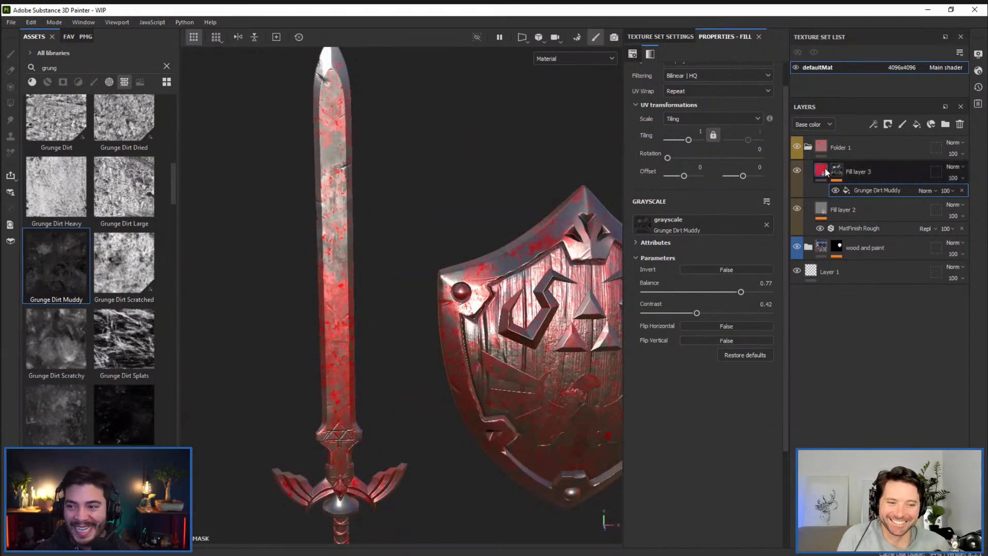
alt+right_drag(499, 201, 550, 196)
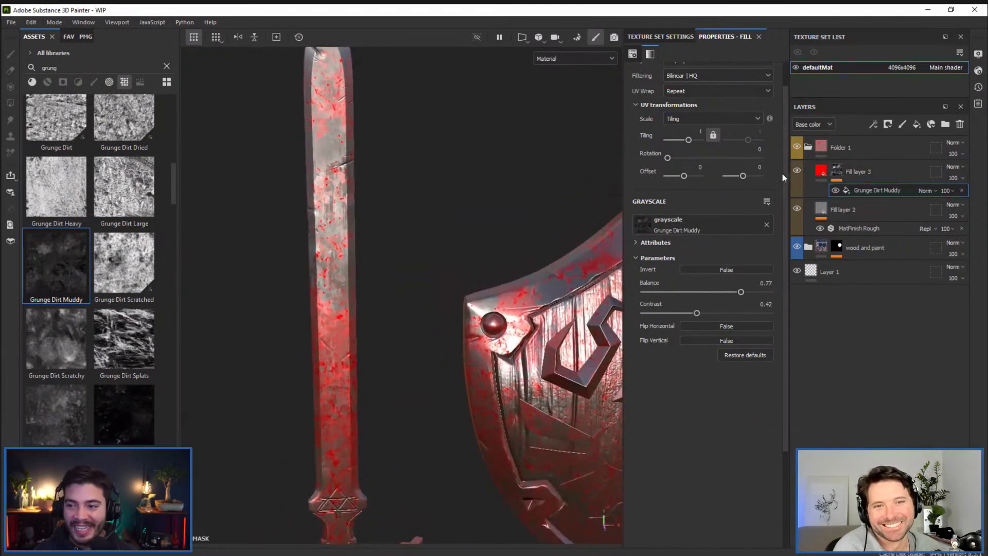
Change Fill layer 3's base color to a neutral light grey
click(820, 175)
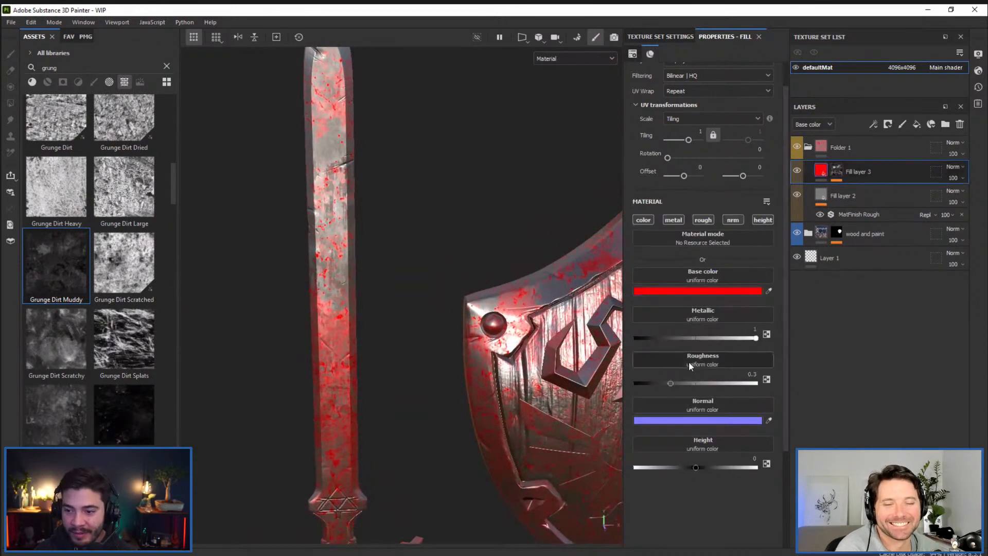
alt+right_drag(340, 192, 375, 273)
alt+drag(375, 273, 379, 255)
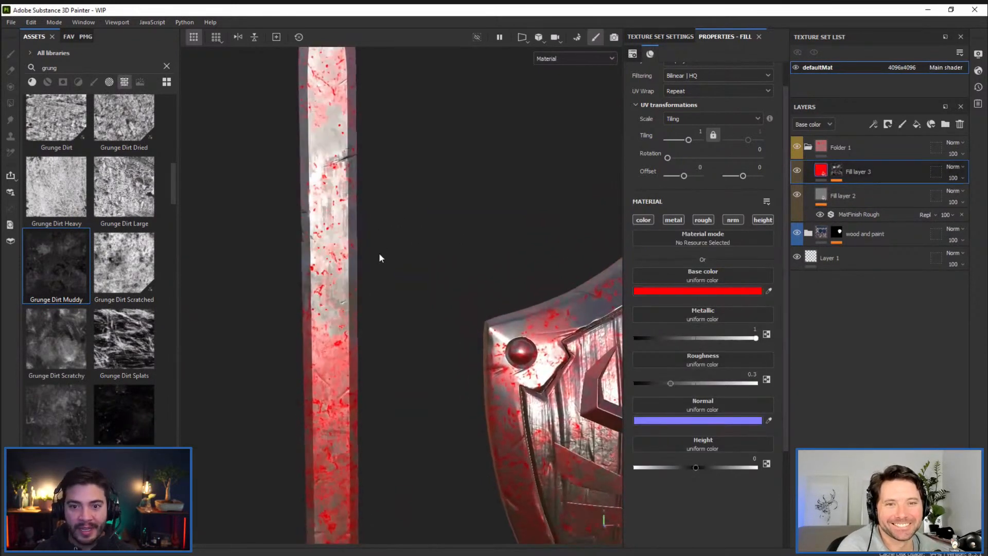
alt+middle_drag(379, 254, 393, 262)
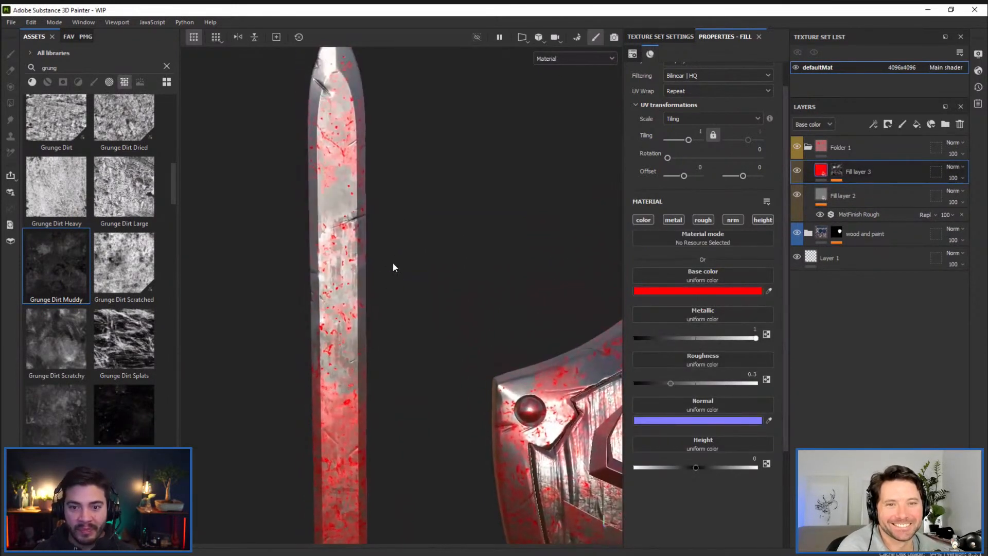
click(721, 290)
click(713, 396)
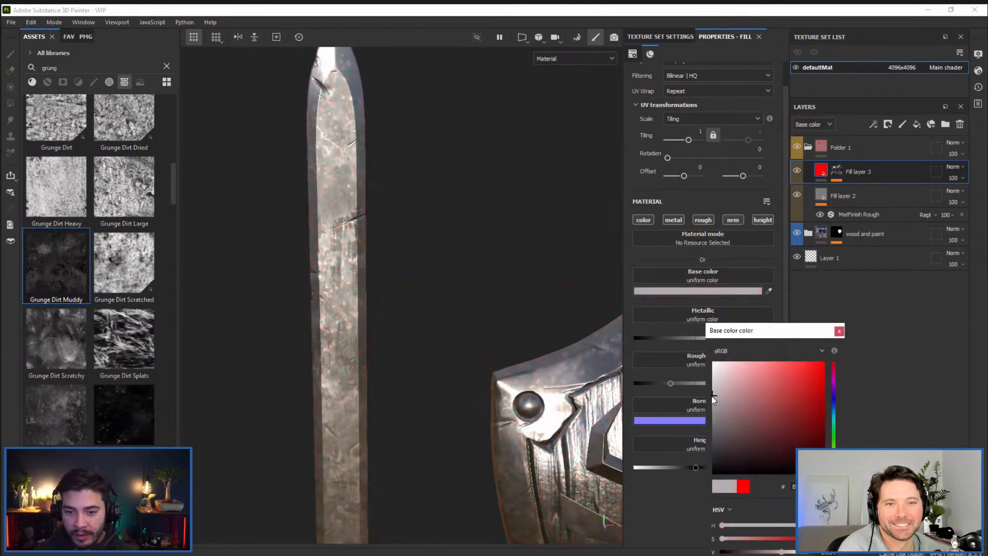
drag(713, 397, 691, 400)
click(838, 331)
Examine the grey metal layering on the sword and shield up close and under different lighting angles
alt+middle_drag(411, 290, 399, 132)
shift+right_drag(406, 205, 437, 246)
alt+middle_drag(437, 245, 376, 330)
shift+right_drag(377, 312, 395, 283)
alt+middle_drag(399, 282, 374, 257)
alt+right_drag(374, 258, 371, 237)
alt+middle_drag(366, 240, 353, 232)
alt+drag(352, 229, 345, 222)
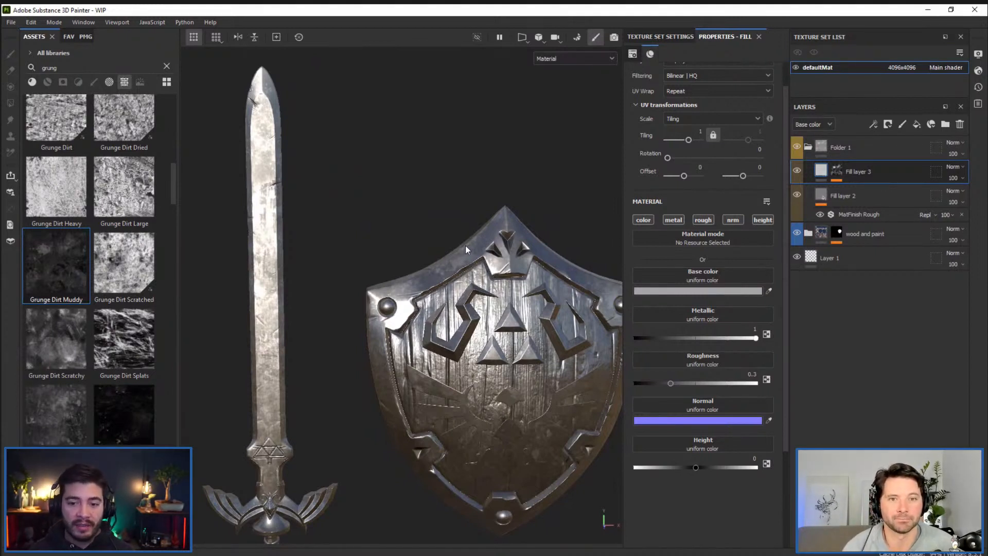
alt+middle_drag(473, 290, 469, 281)
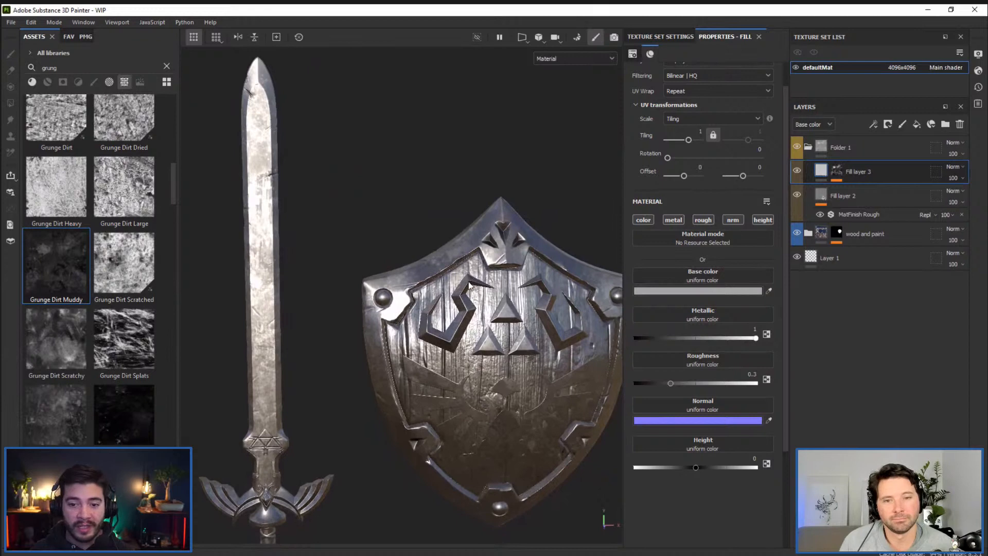
mouse_move(471, 278)
shift+right_down()
mouse_move(463, 276)
mouse_move(476, 278)
shift+right_up()
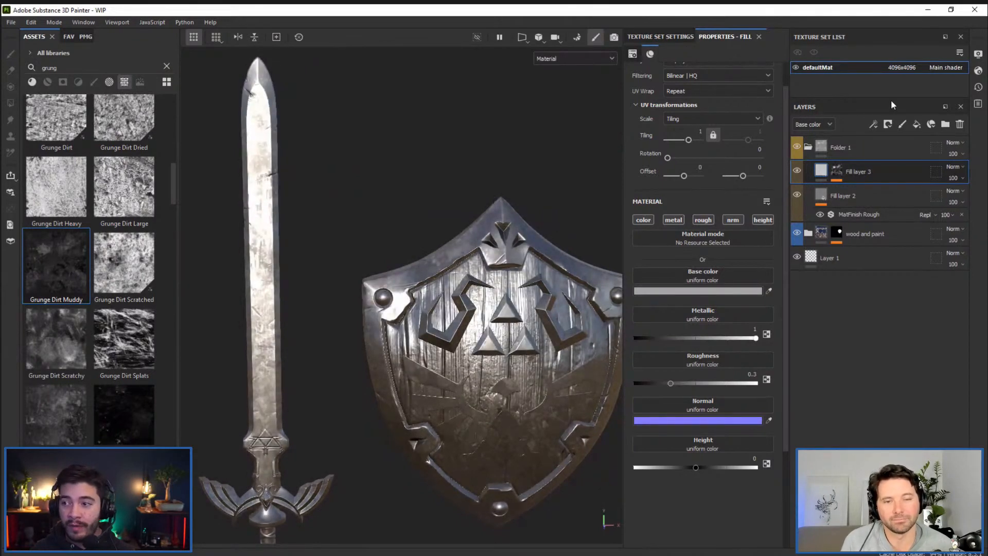
Enable shadows in the environment display settings and rotate the environment lighting to 313
click(978, 55)
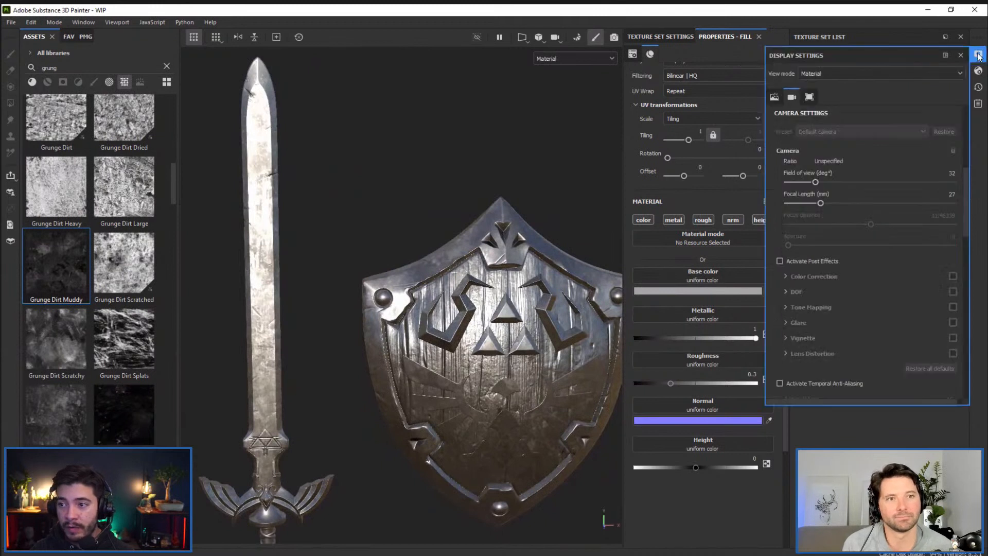
scroll(792, 150, down, 5)
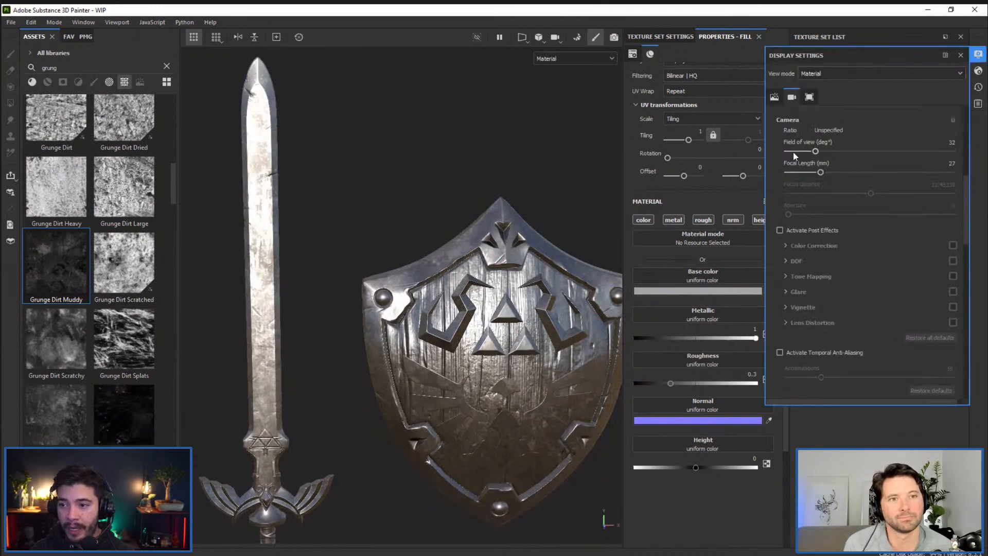
scroll(795, 168, down, 6)
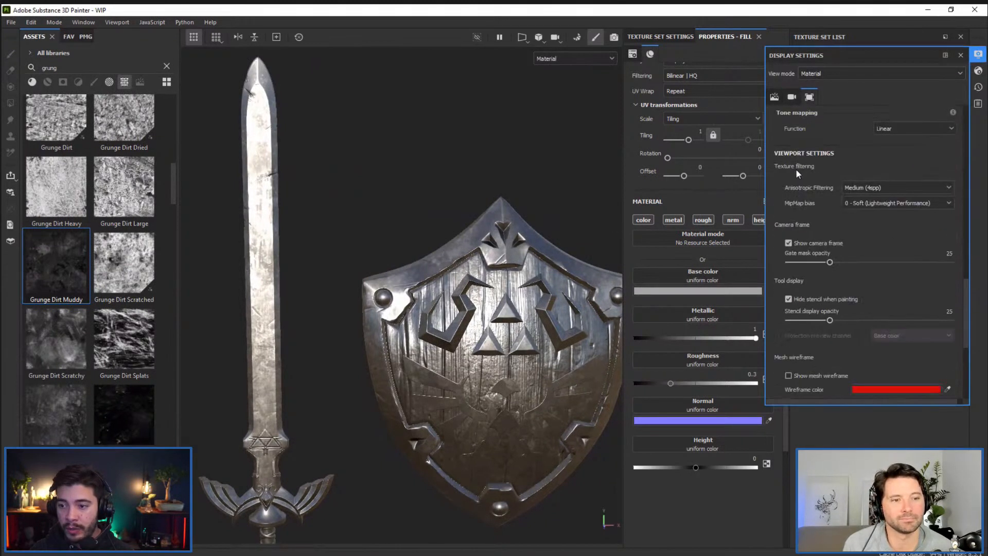
scroll(797, 169, up, 10)
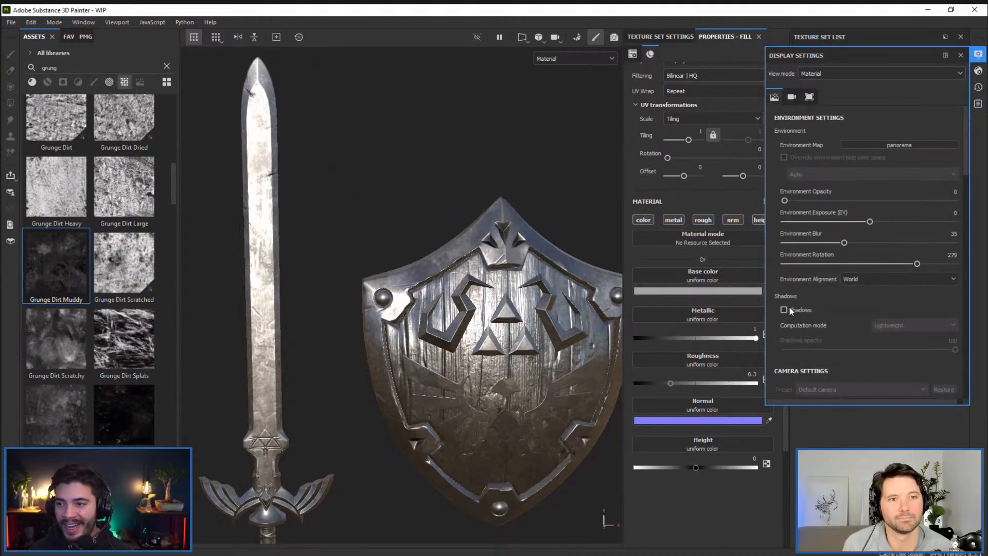
click(784, 310)
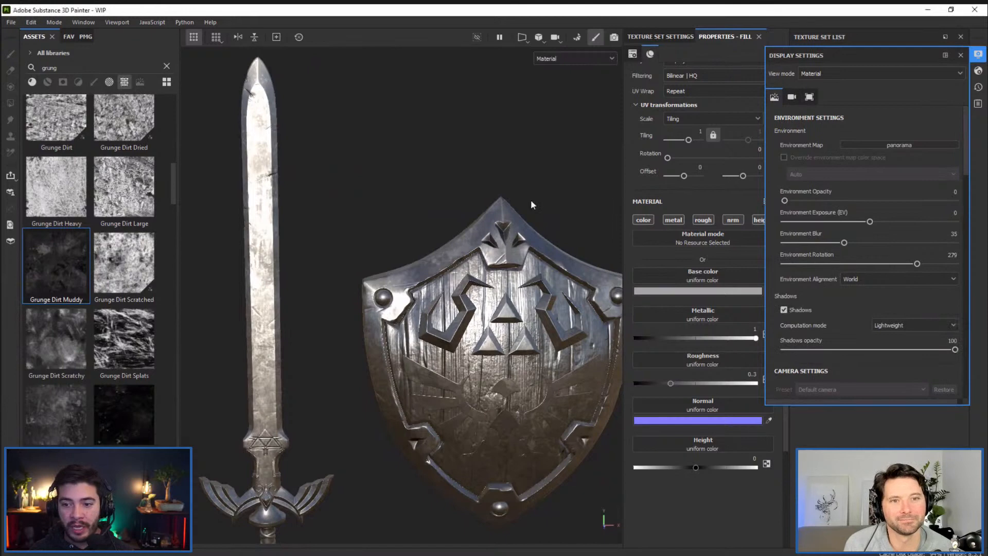
shift+right_drag(460, 134, 425, 190)
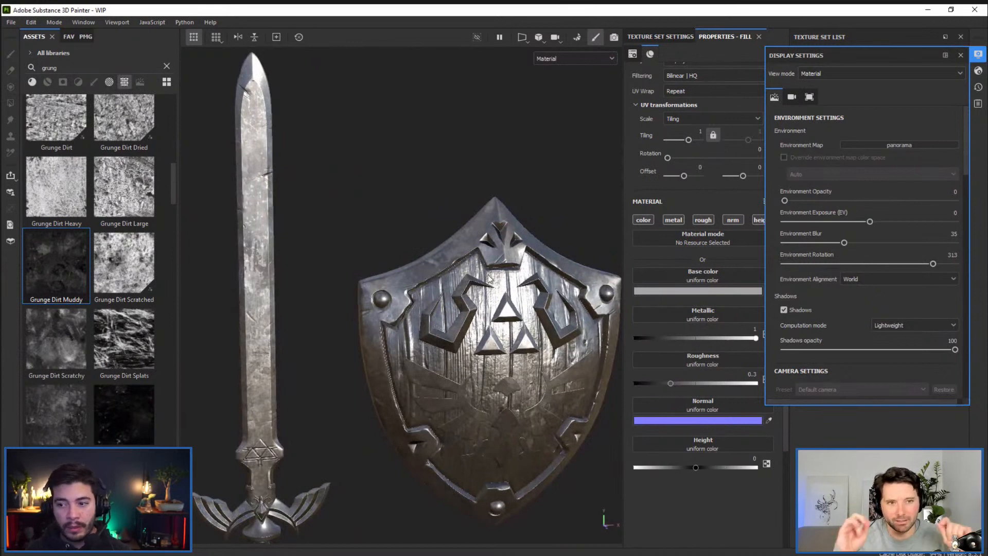
alt+drag(490, 279, 466, 253)
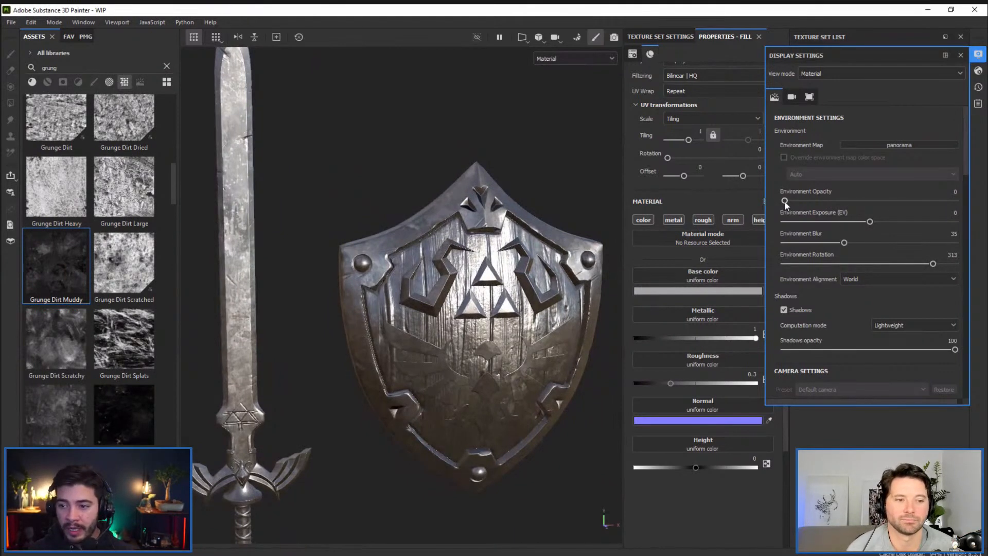
Set the environment opacity to 100 and the environment blur to 0 to show the panorama background sharply
drag(784, 201, 957, 204)
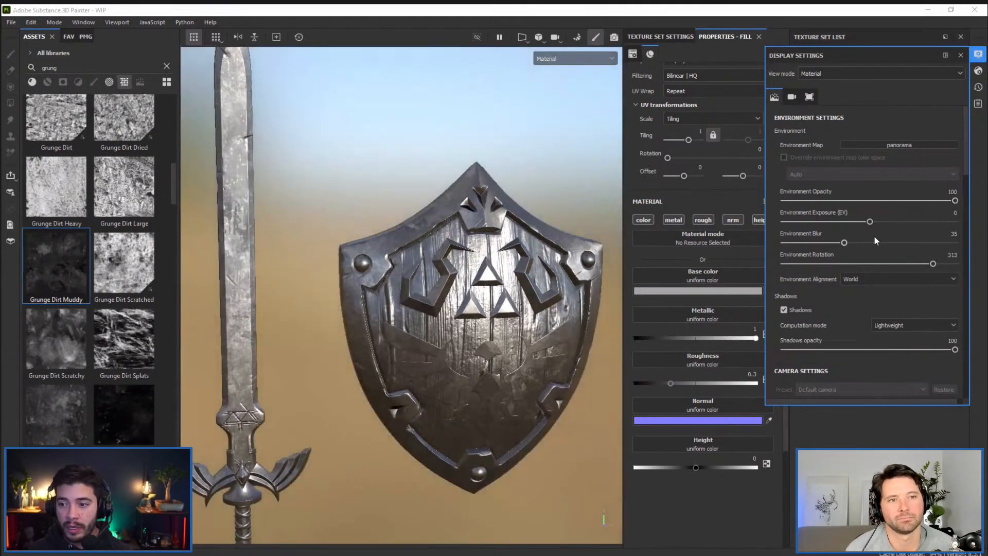
drag(842, 244, 783, 243)
alt+drag(391, 232, 405, 279)
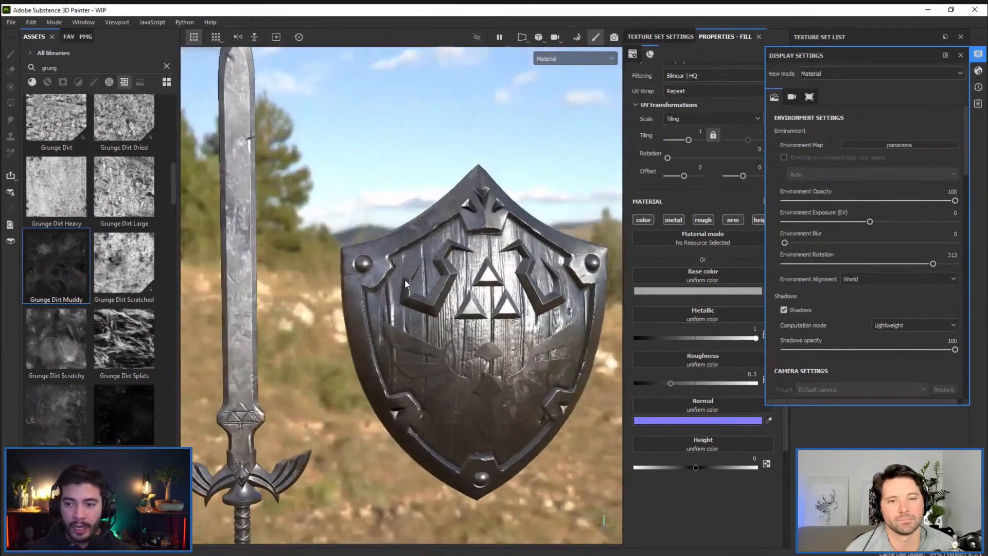
Change the environment map to Glazed Patio and rotate the environment to 25
click(897, 145)
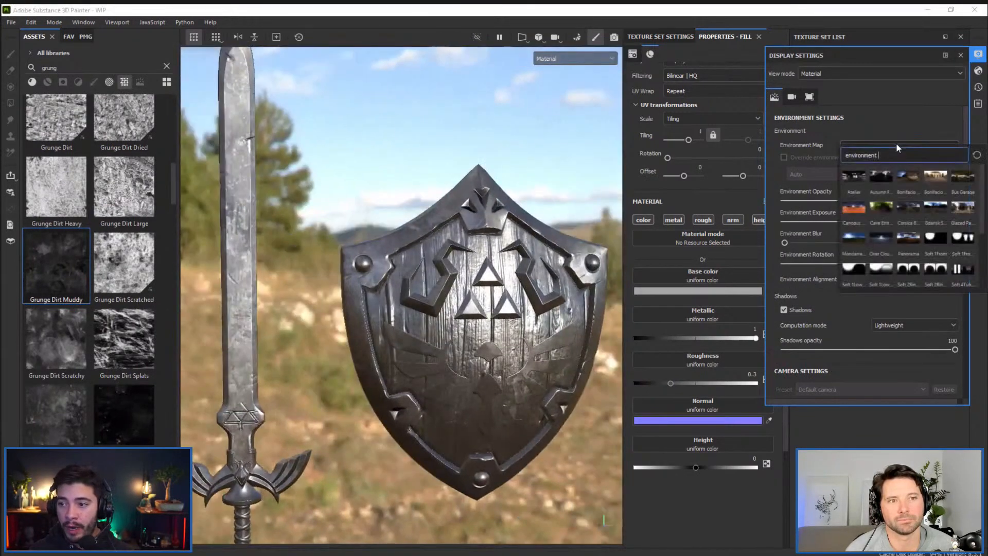
click(959, 206)
shift+right_drag(478, 227, 588, 256)
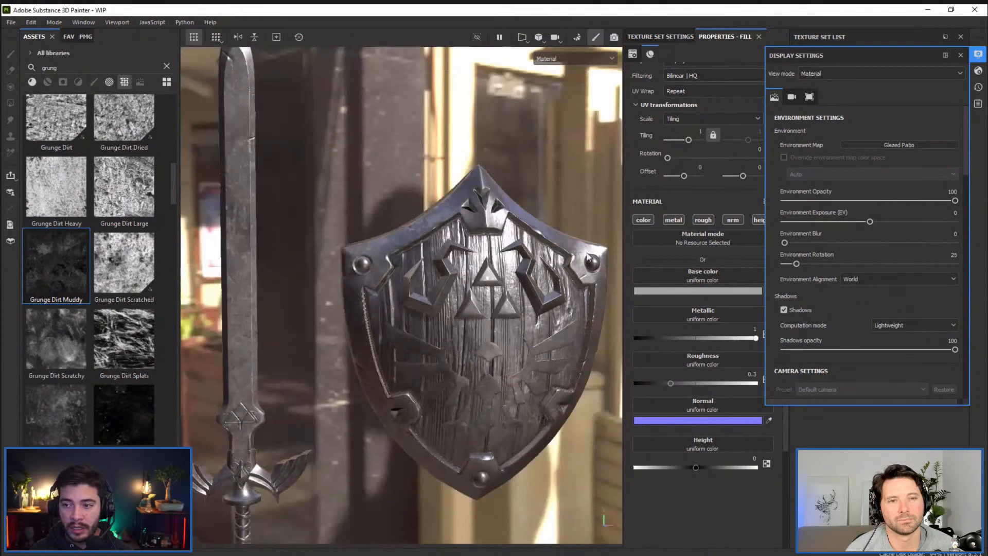
Toggle the shadows off and on, and inspect the models in the Glazed Patio environment with its rotation at 20
click(785, 312)
click(789, 312)
shift+right_drag(514, 248, 535, 247)
scroll(529, 239, down, 3)
alt+drag(529, 239, 474, 252)
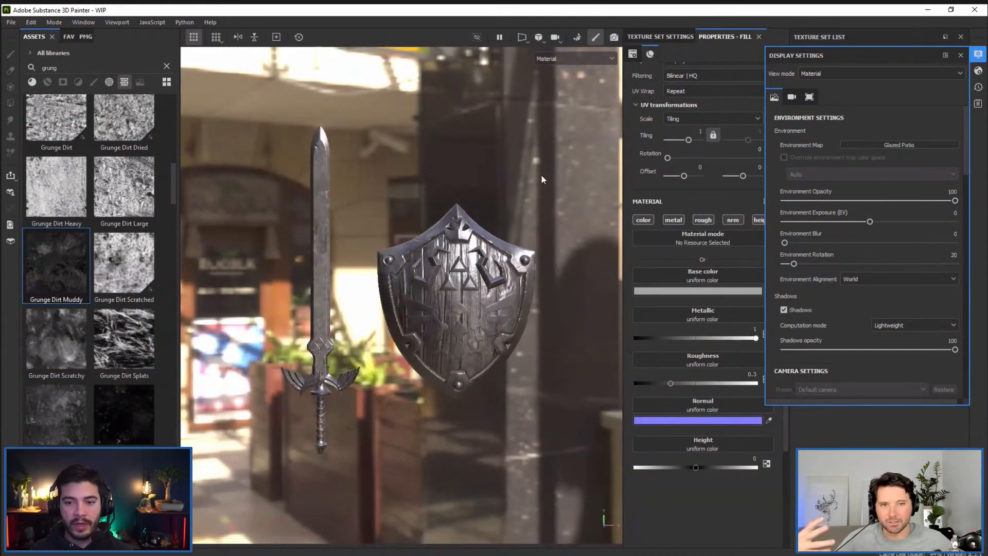
scroll(517, 165, up, 2)
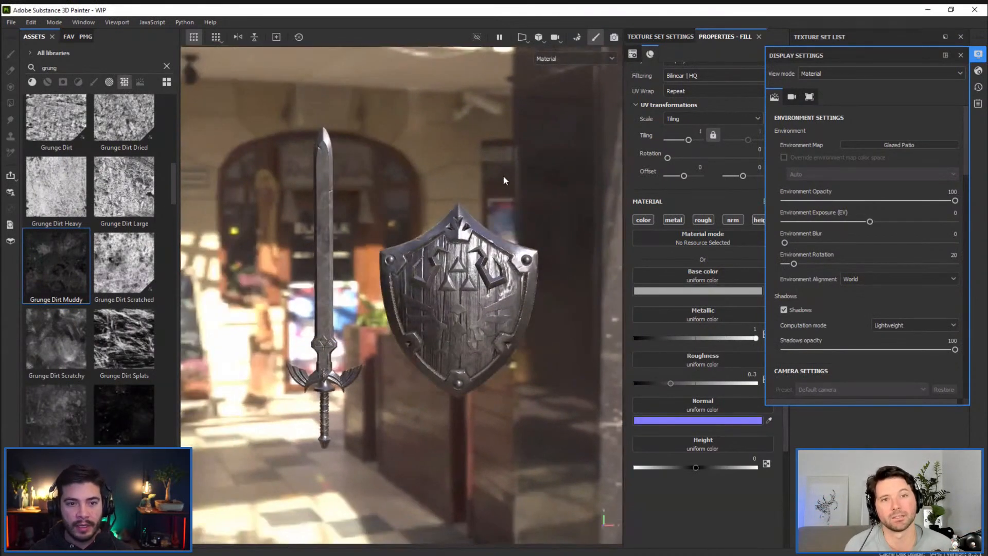
scroll(456, 262, up, 4)
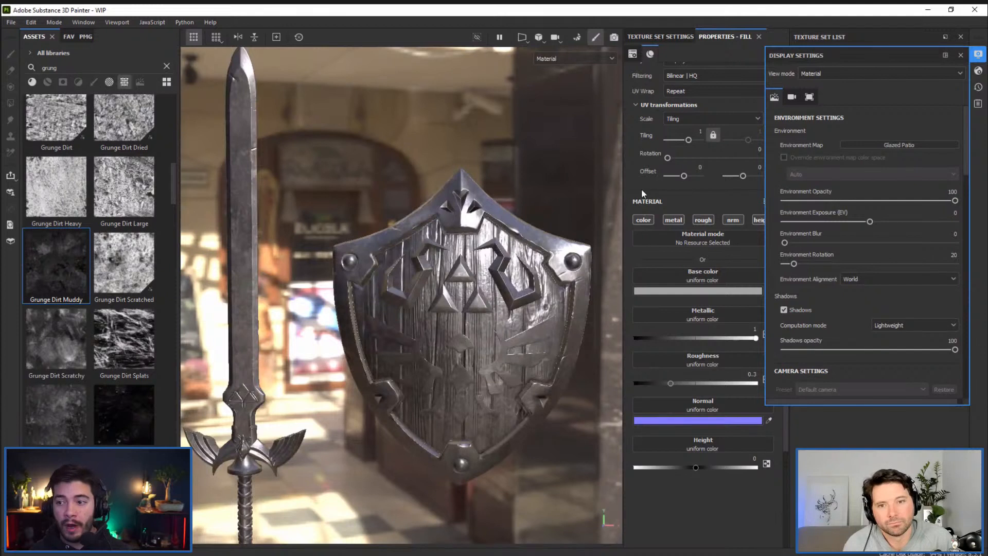
Try the Soft 4TubeBank 2BlackFlags environment map
click(872, 144)
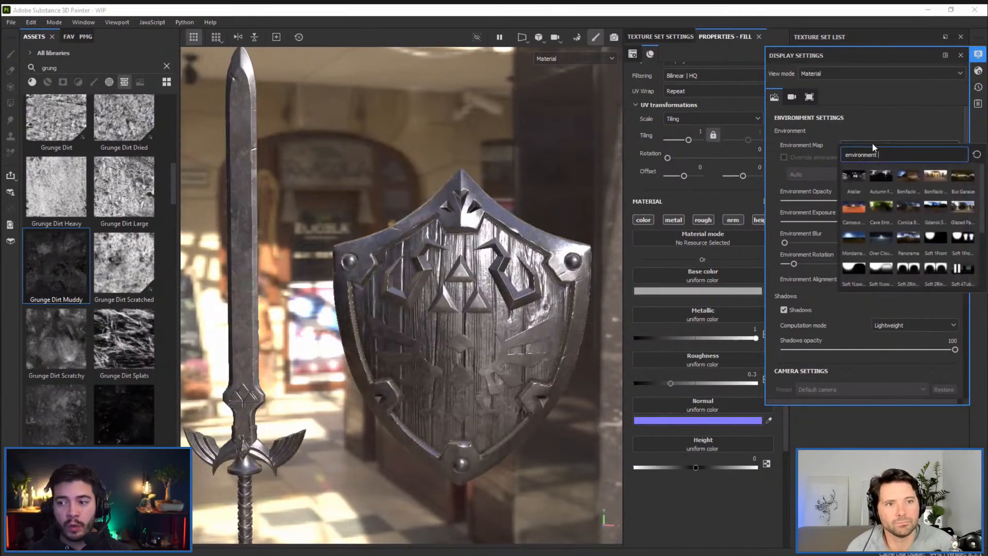
scroll(931, 216, down, 3)
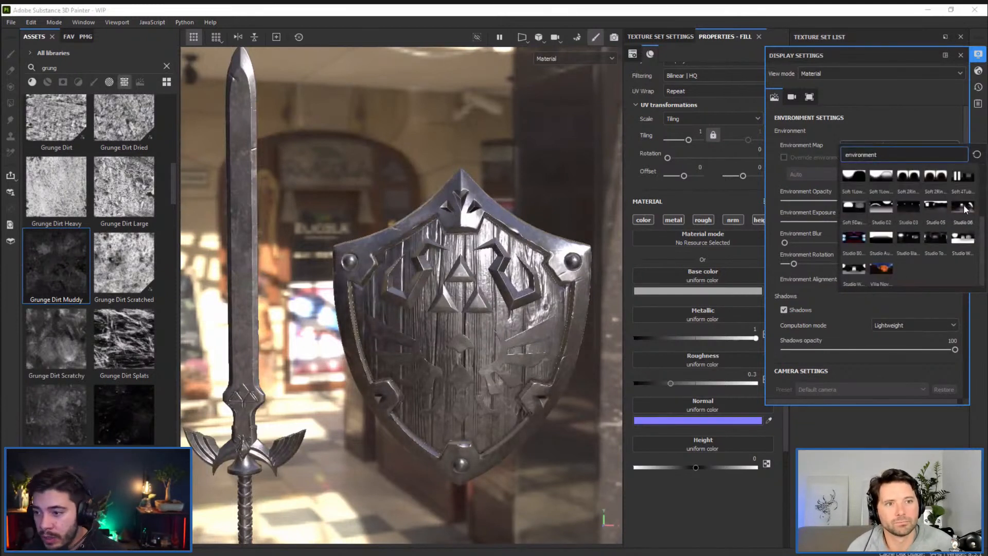
click(960, 180)
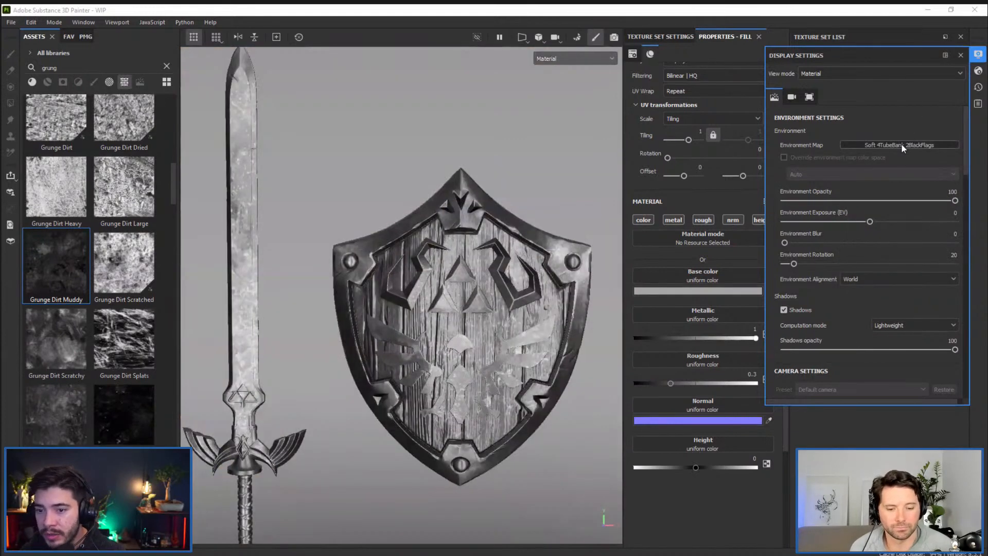
Set the environment map to Studio White Umbrella and rotate the environment to 263, checking the shield's reflections
click(900, 143)
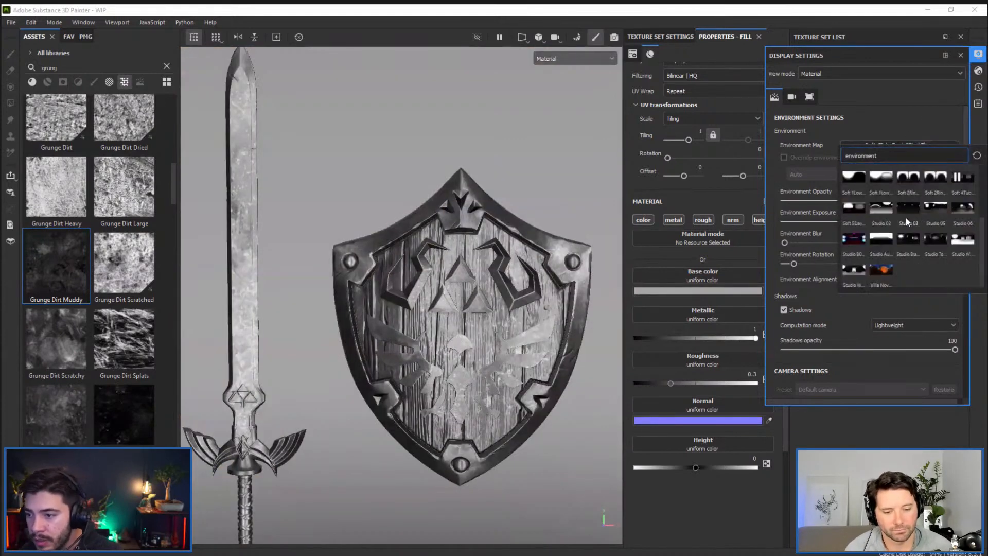
click(853, 269)
shift+right_drag(427, 217, 449, 226)
scroll(448, 226, down, 8)
alt+drag(448, 226, 434, 257)
scroll(455, 244, up, 8)
scroll(430, 249, up, 4)
shift+right_drag(434, 258, 474, 258)
alt+drag(474, 258, 439, 276)
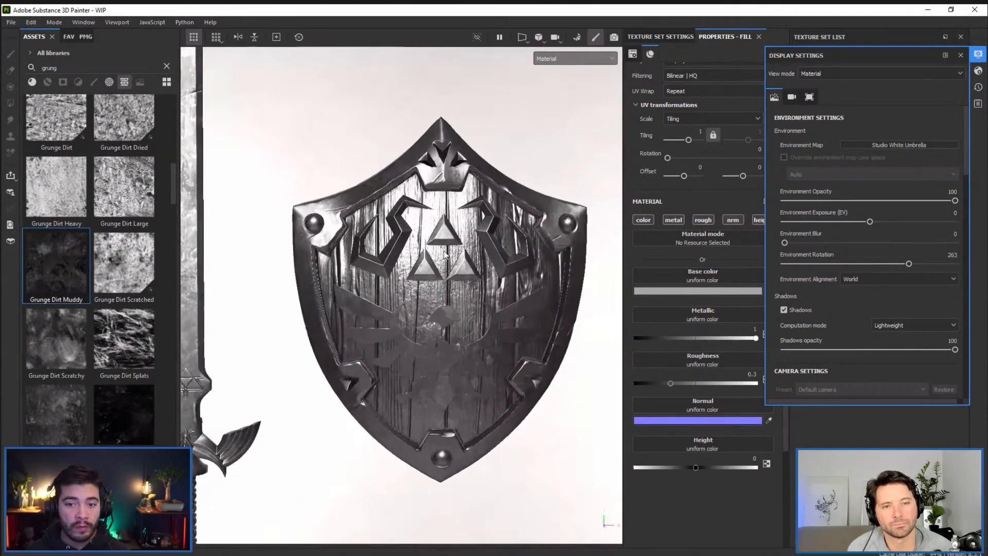
Try the Canopus Ground environment map with its rotation at 95, viewing the sword and shield together
click(910, 147)
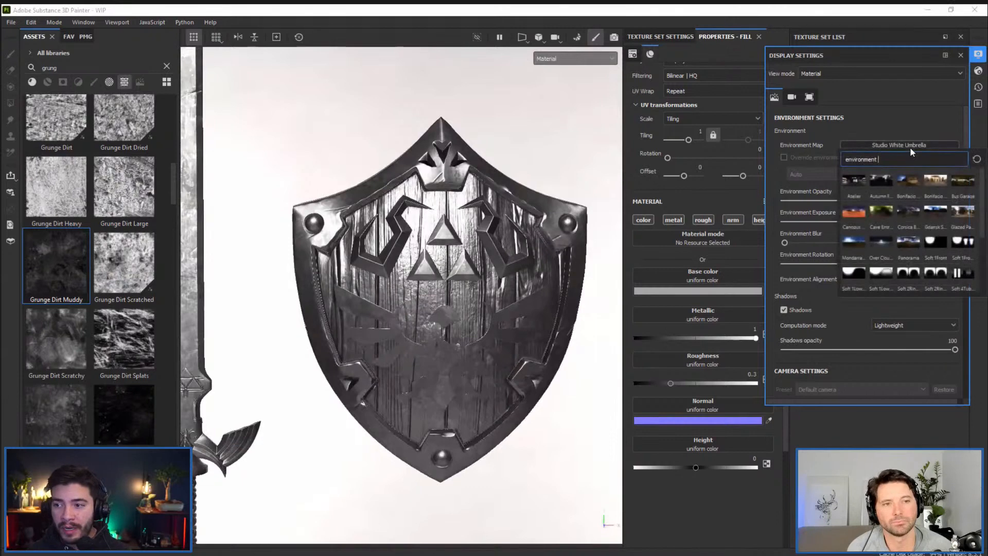
click(854, 213)
shift+right_drag(504, 236, 453, 252)
scroll(454, 252, down, 3)
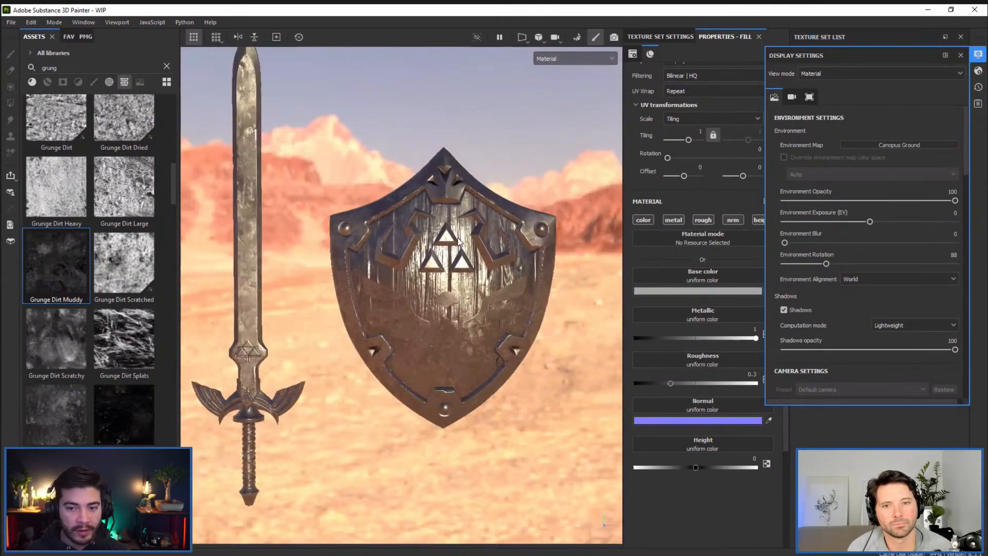
shift+right_drag(457, 235, 468, 234)
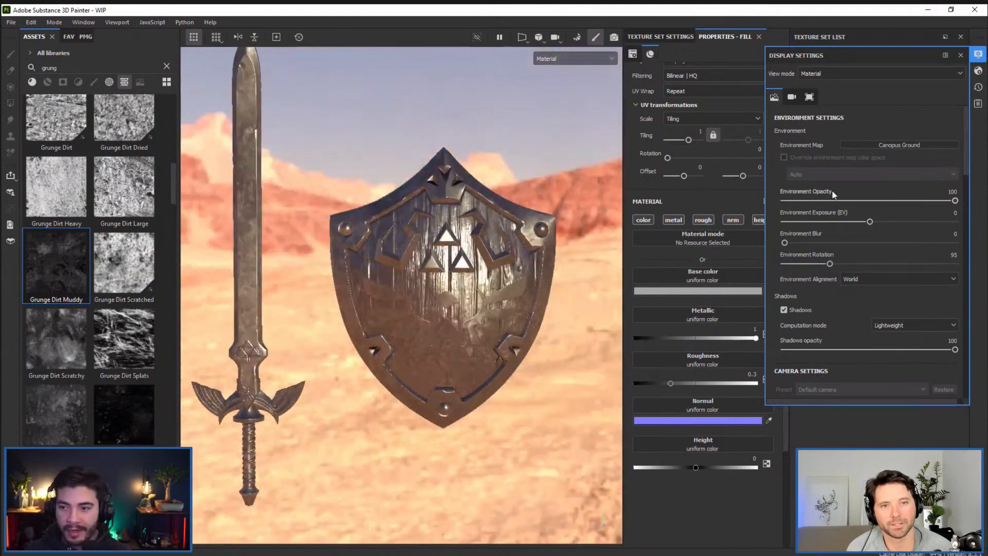
Set the environment map to Glazed Patio with opacity 0 and blur 37, and rotate the environment to 18
click(904, 145)
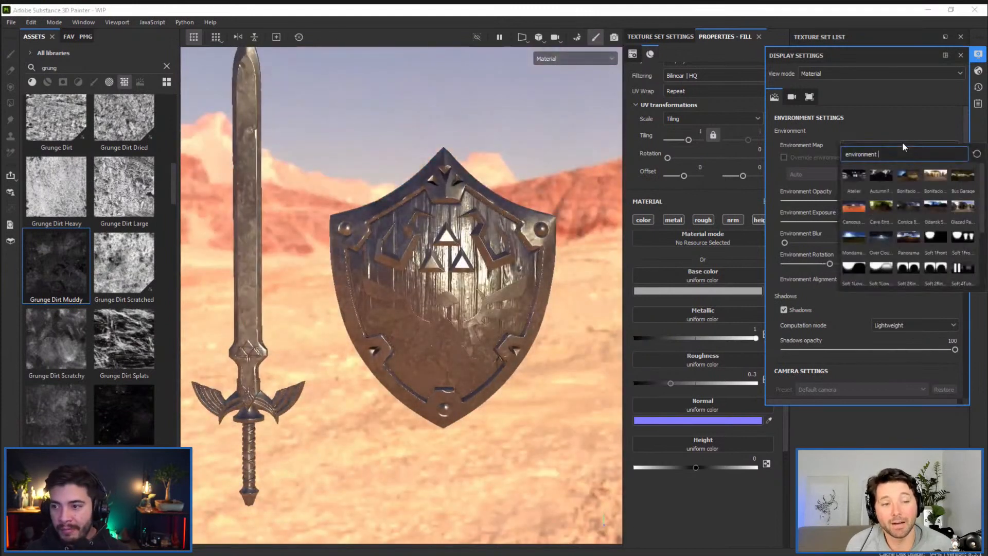
click(959, 204)
shift+right_drag(514, 210, 374, 243)
drag(812, 201, 783, 201)
drag(784, 242, 847, 243)
click(960, 55)
shift+right_drag(549, 133, 501, 149)
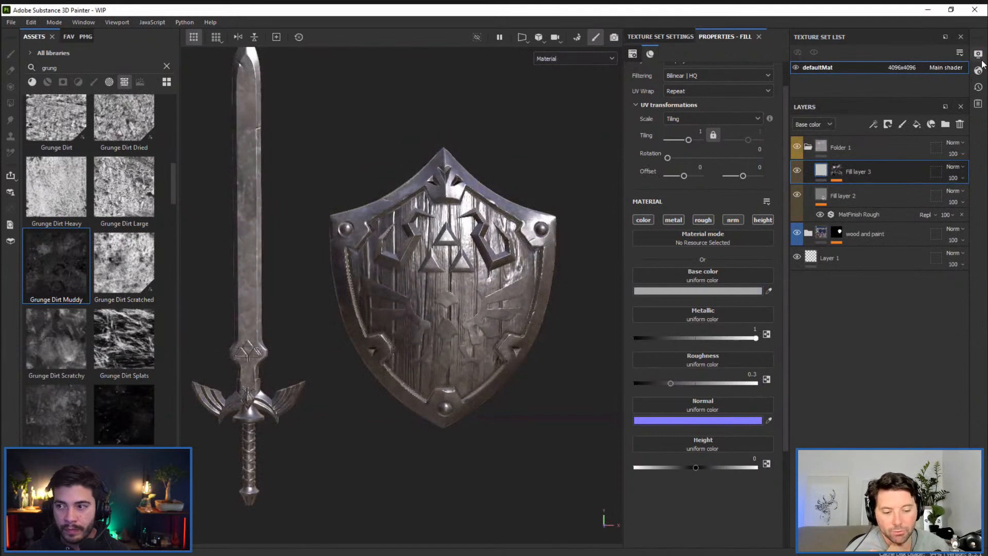
Toggle the viewport shadows off and on repeatedly to compare their effect on the sword and shield
click(978, 54)
click(806, 311)
click(806, 310)
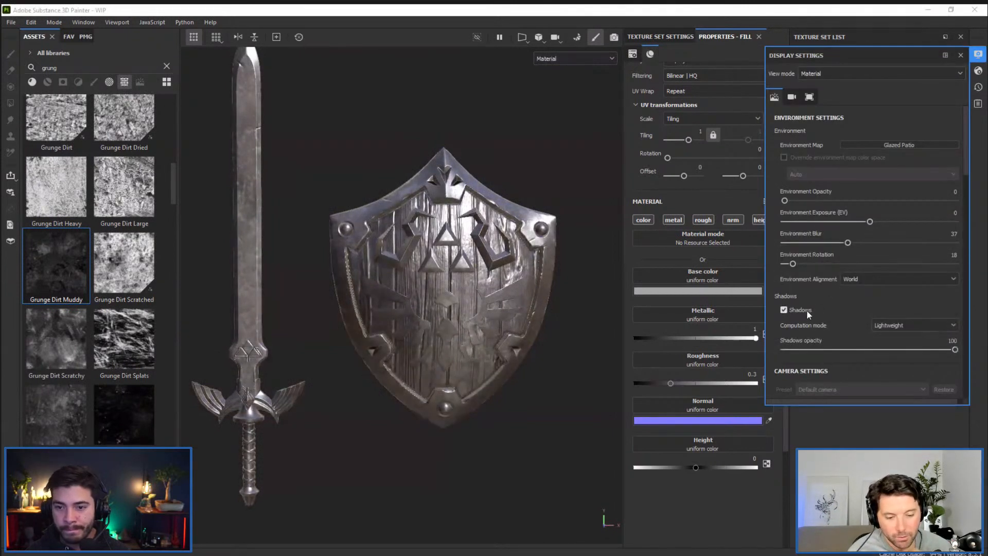
click(806, 311)
click(806, 311)
click(807, 311)
click(806, 311)
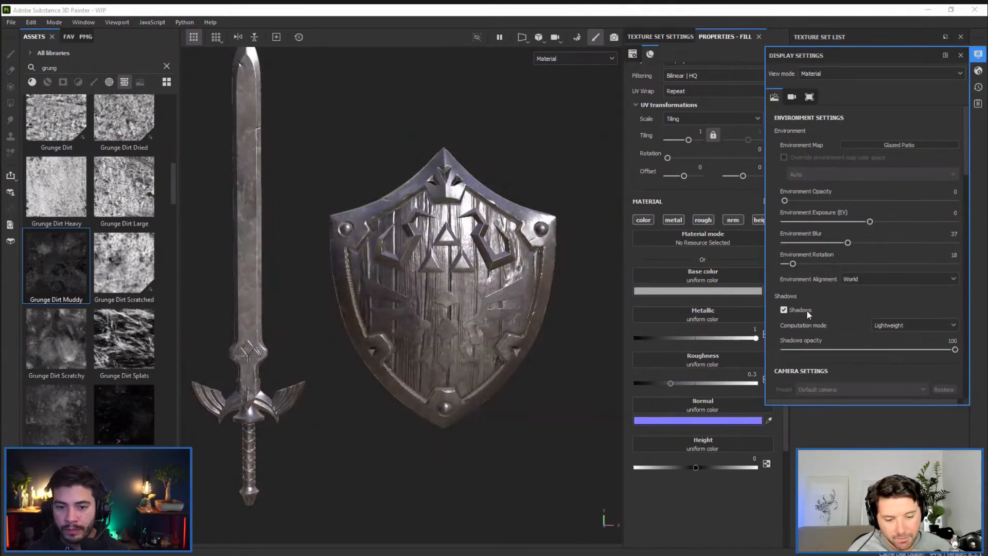
click(807, 311)
click(960, 55)
alt+drag(545, 148, 520, 158)
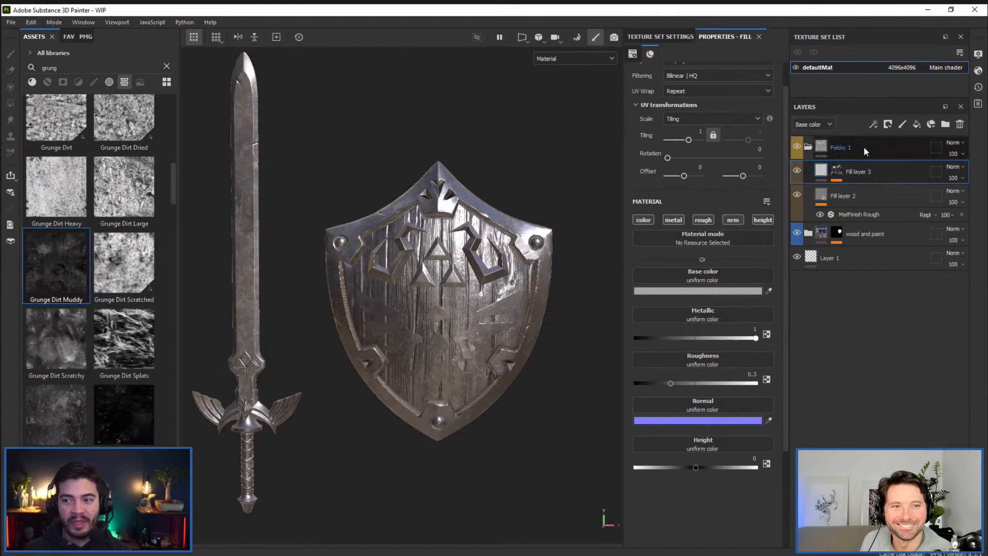
Collapse Folder 1 and review its available blending modes, leaving the current one in place
click(809, 146)
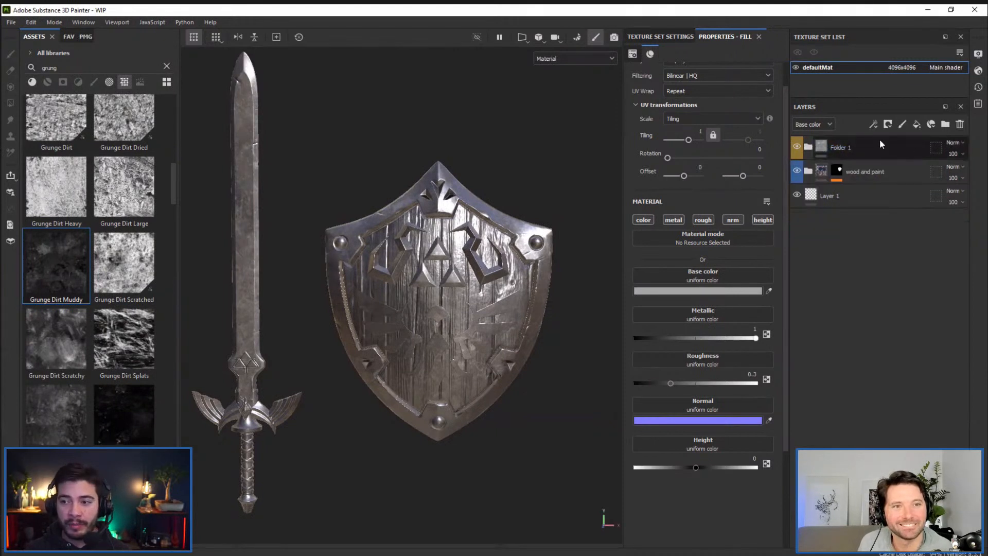
click(954, 143)
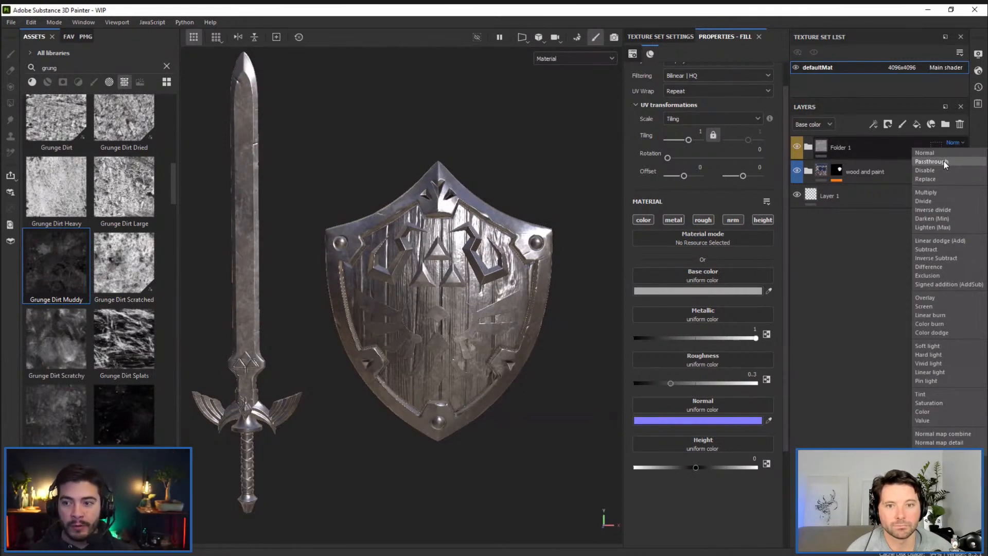
click(848, 246)
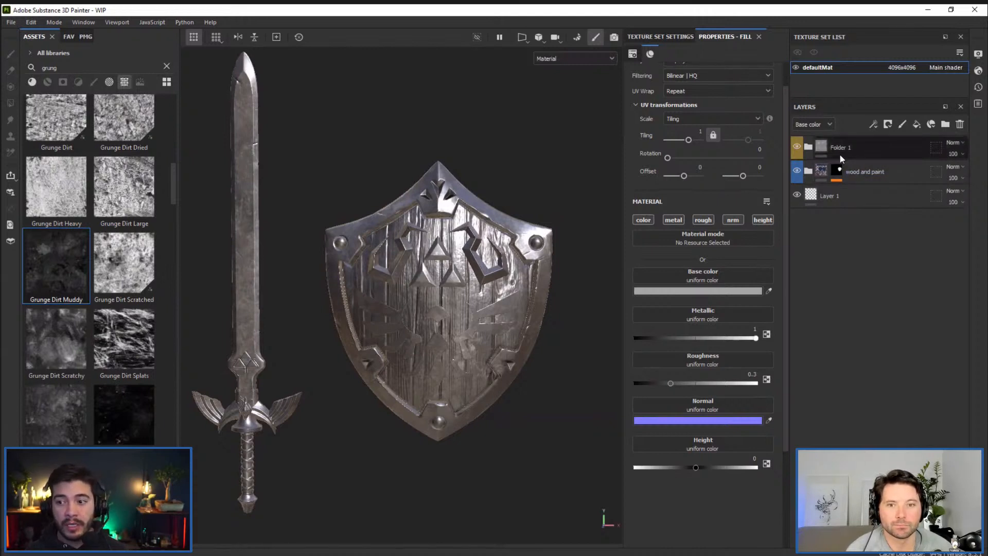
Temporarily hide Folder 1 and disable the wood and paint folder's mask to inspect its effect, restoring both and expanding Folder 1
click(808, 171)
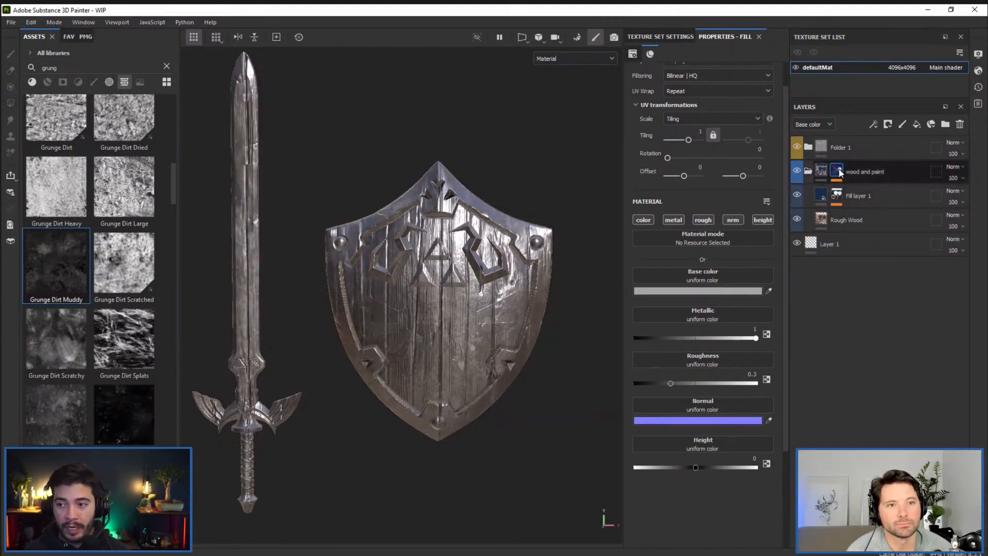
shift+click(837, 171)
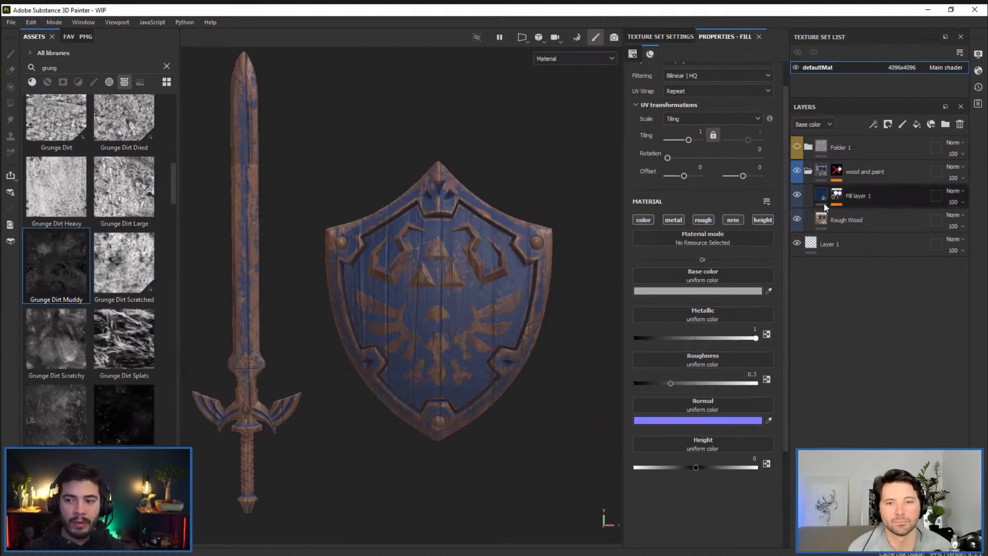
mouse_move(835, 196)
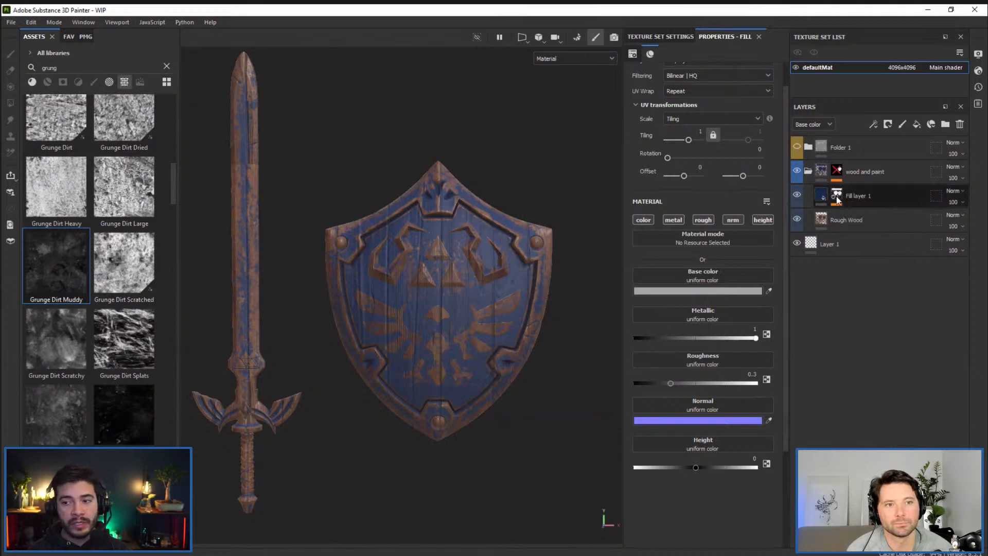
click(836, 171)
shift+click(837, 171)
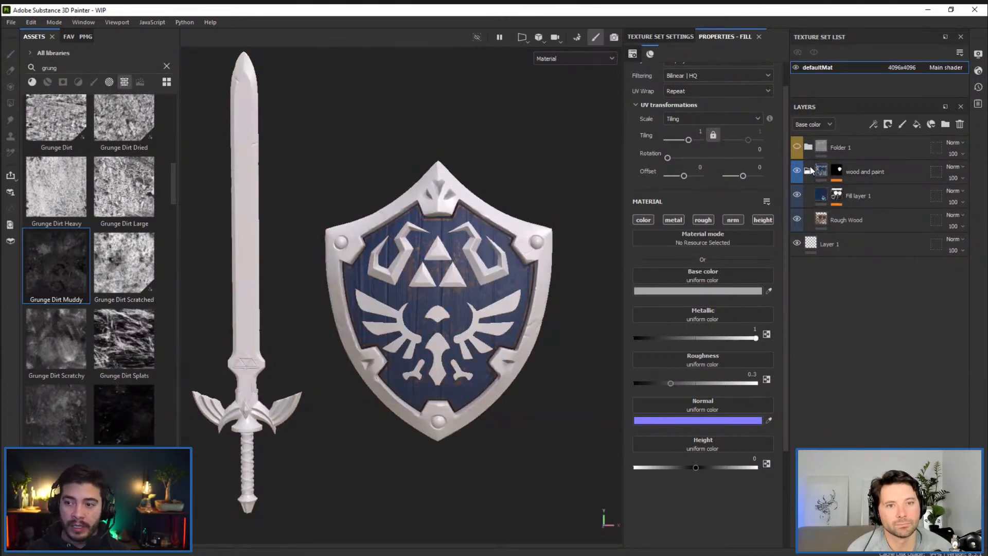
click(808, 173)
click(797, 149)
click(809, 148)
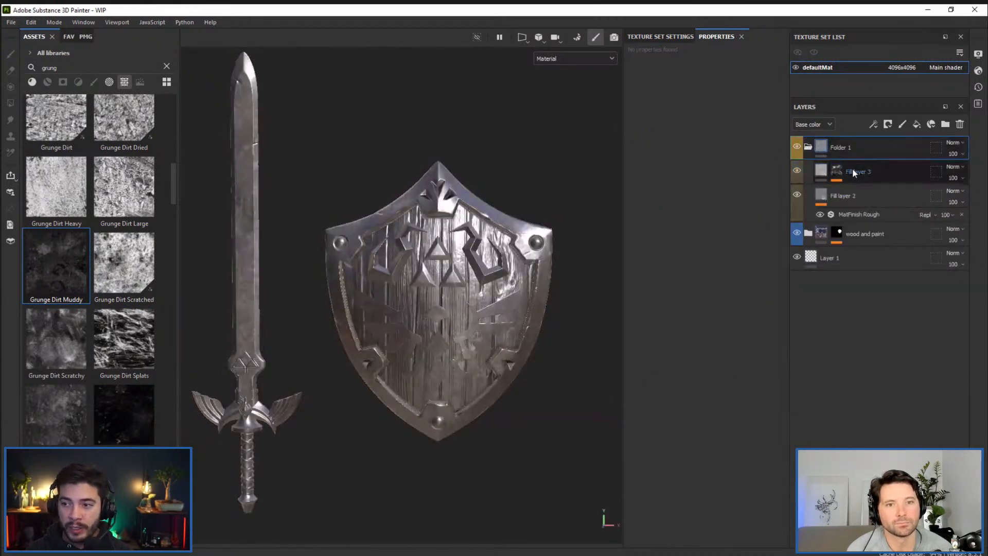
Select Fill layer 3 and examine the metal surface closely along the sword blade and its tip
click(856, 172)
alt+middle_drag(427, 267, 447, 268)
mouse_move(446, 268)
shift+right_down()
mouse_move(494, 269)
mouse_move(457, 268)
shift+right_up()
alt+middle_drag(363, 244, 383, 269)
alt+right_drag(383, 268, 410, 259)
alt+middle_drag(410, 258, 458, 297)
alt+right_drag(457, 297, 451, 304)
alt+middle_drag(451, 305, 388, 295)
alt+right_drag(388, 295, 389, 265)
alt+middle_drag(390, 265, 445, 320)
alt+middle_drag(310, 223, 372, 268)
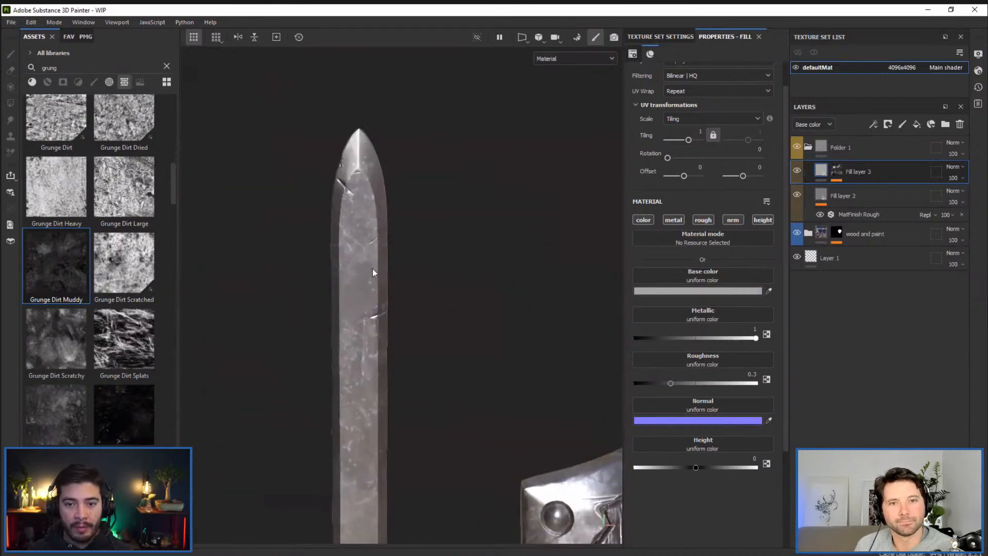
scroll(372, 268, up, 5)
shift+right_drag(369, 268, 370, 175)
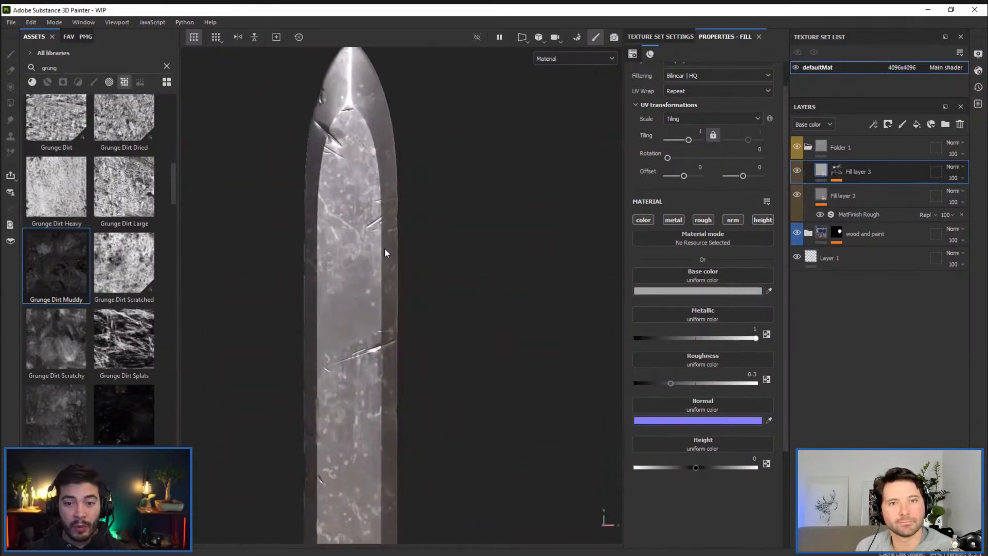
alt+middle_drag(401, 317, 398, 278)
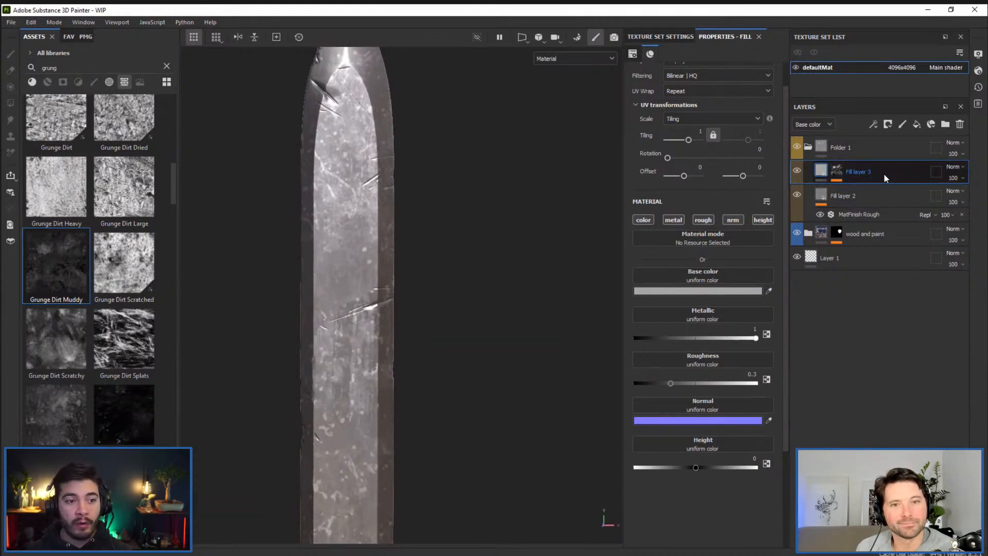
Add a fill layer above Fill layer 3 in Folder 1 and set its base color to bright red
click(916, 125)
click(703, 291)
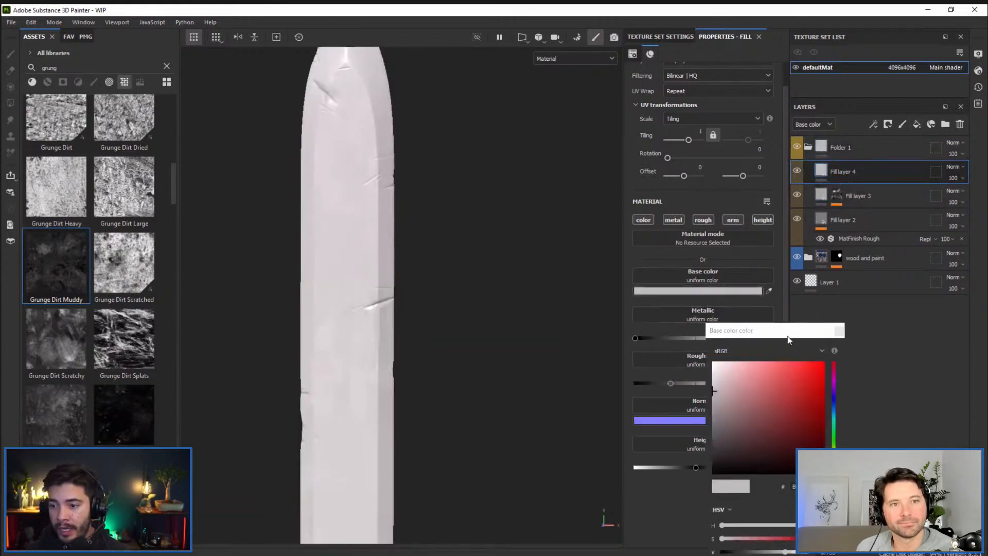
click(823, 375)
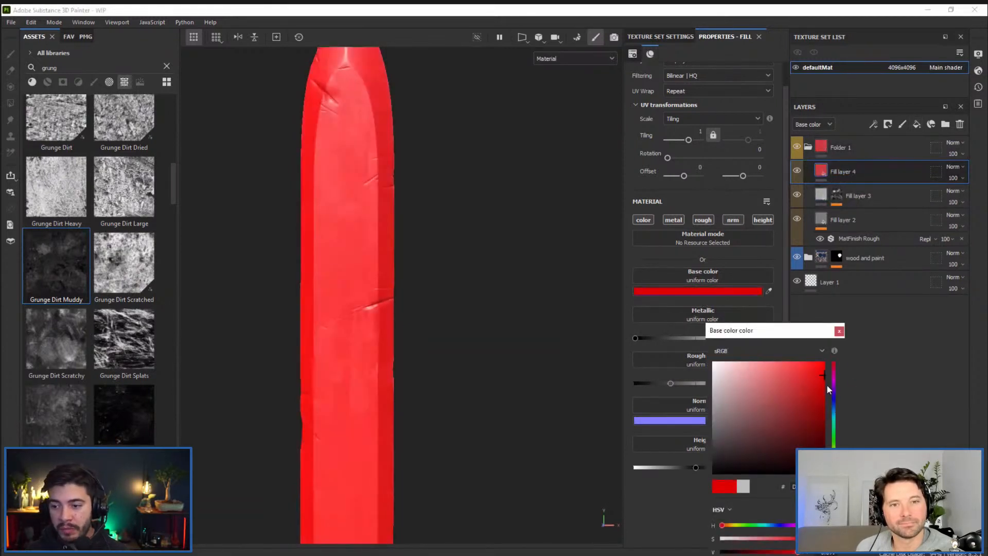
click(838, 331)
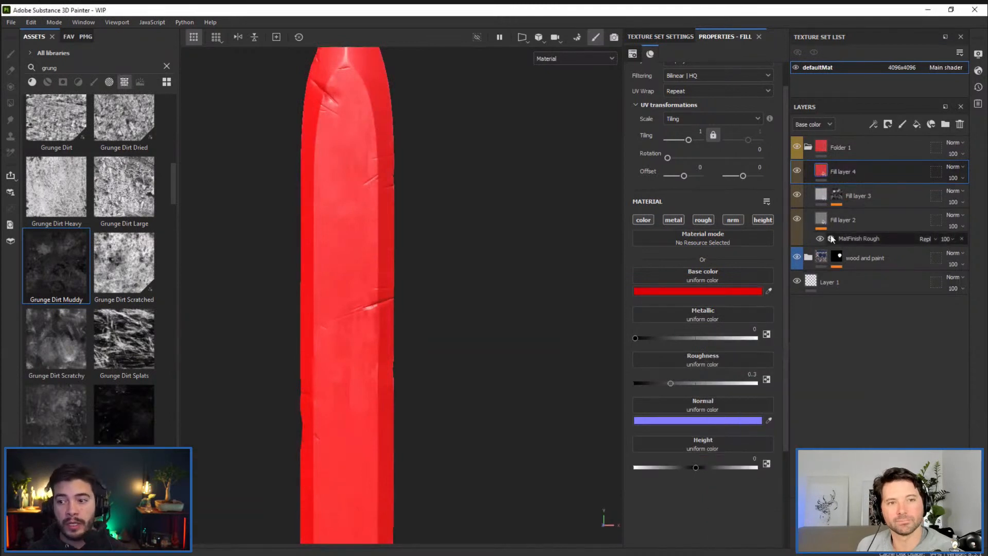
Add a black mask to the red fill layer and give it a fill effect using the Grunge Scratches Rough texture
click(888, 125)
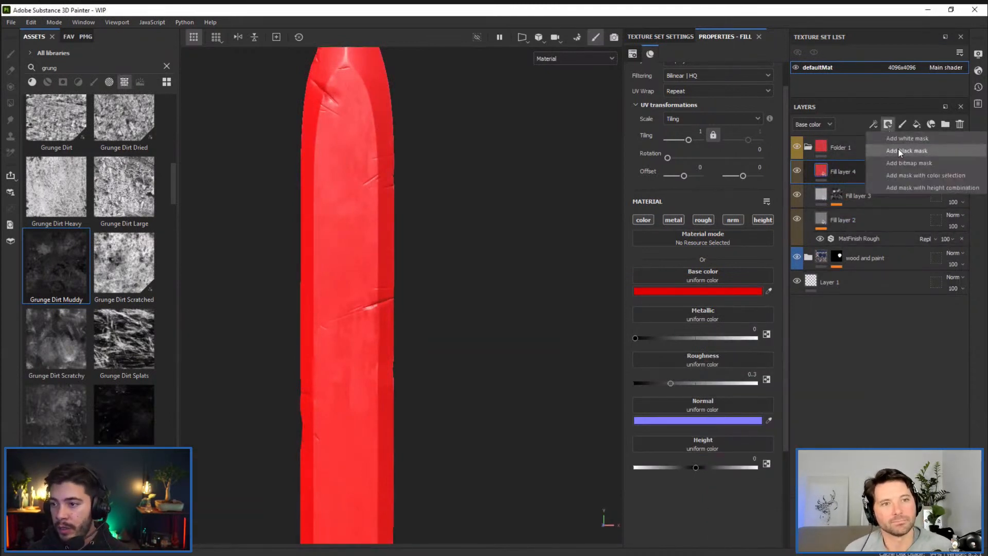
click(898, 150)
click(874, 124)
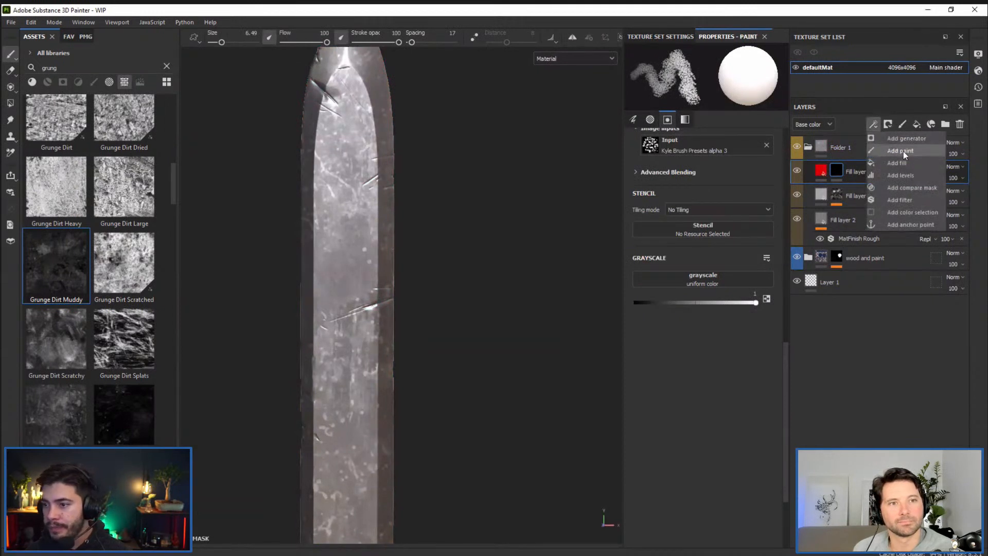
click(894, 162)
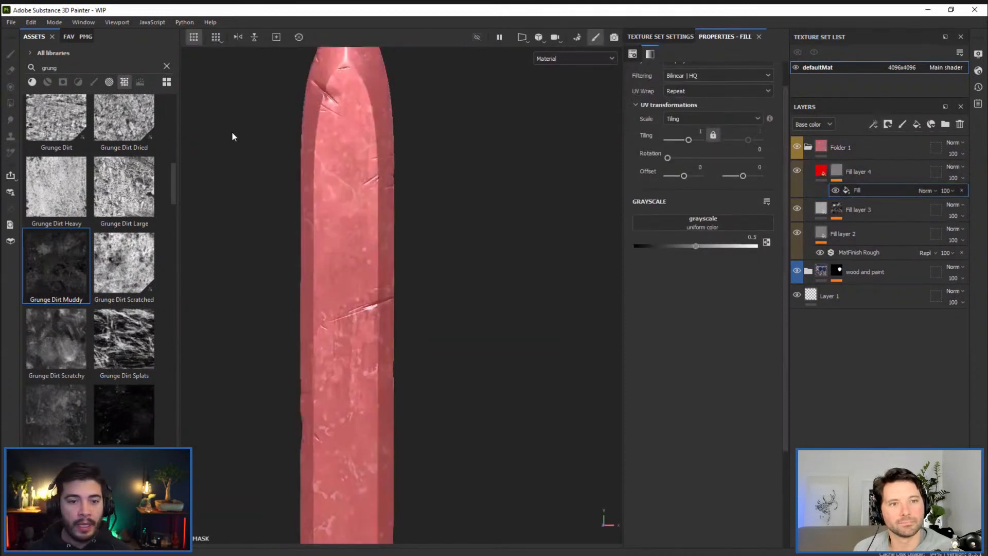
double_click(110, 70)
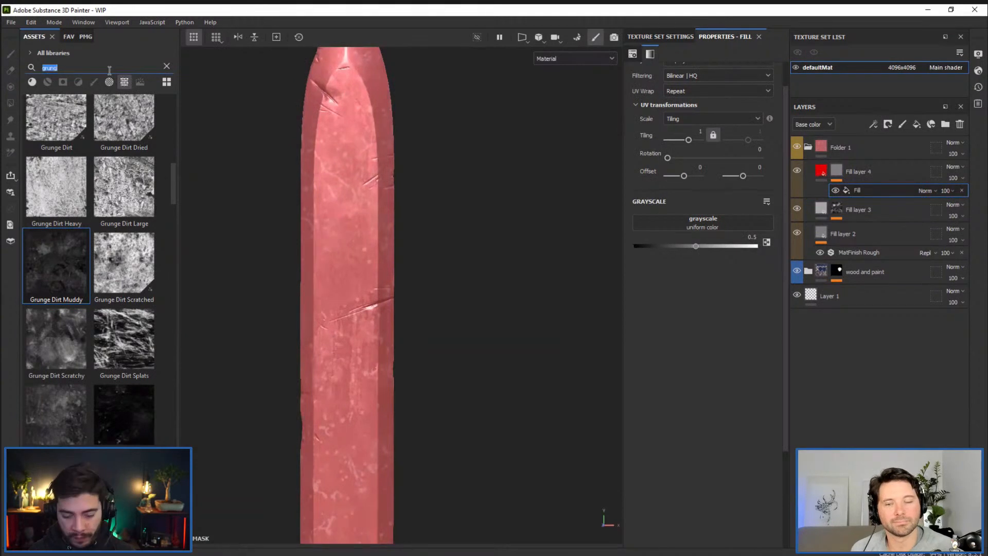
text(scrat)
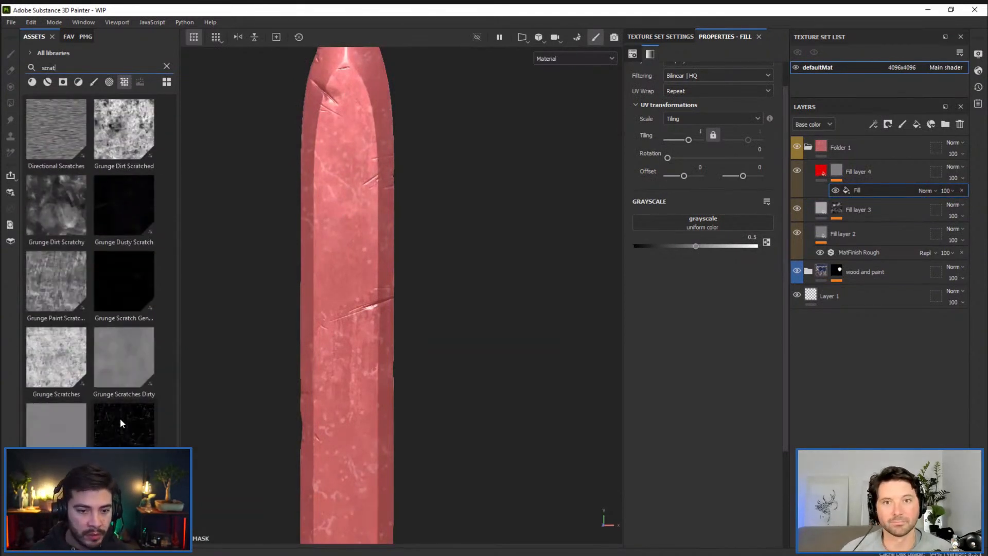
drag(128, 433, 696, 222)
Set the scratches' tiling to 6.48, Scratch Width to 0.72, Length to 0.7, Masking to 0.31 and Dirtiness to 0.52, checking the blade
alt+middle_drag(377, 271, 371, 216)
drag(689, 139, 694, 139)
alt+right_drag(334, 290, 361, 299)
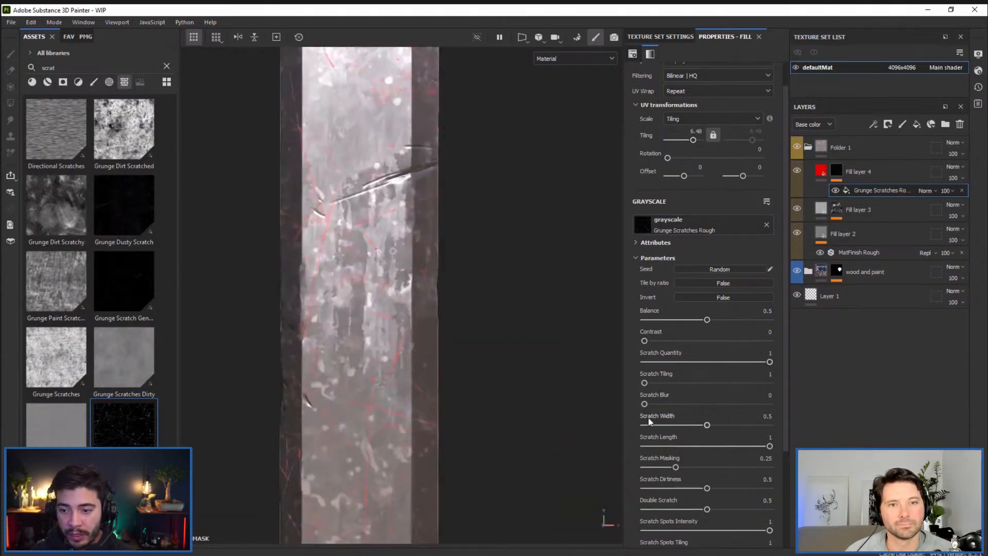
drag(708, 426, 734, 426)
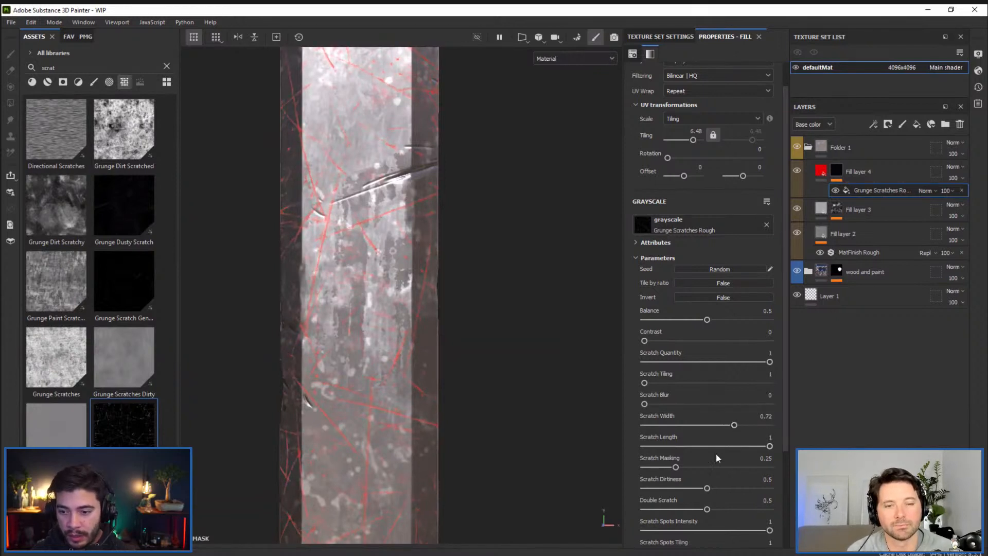
drag(769, 446, 709, 488)
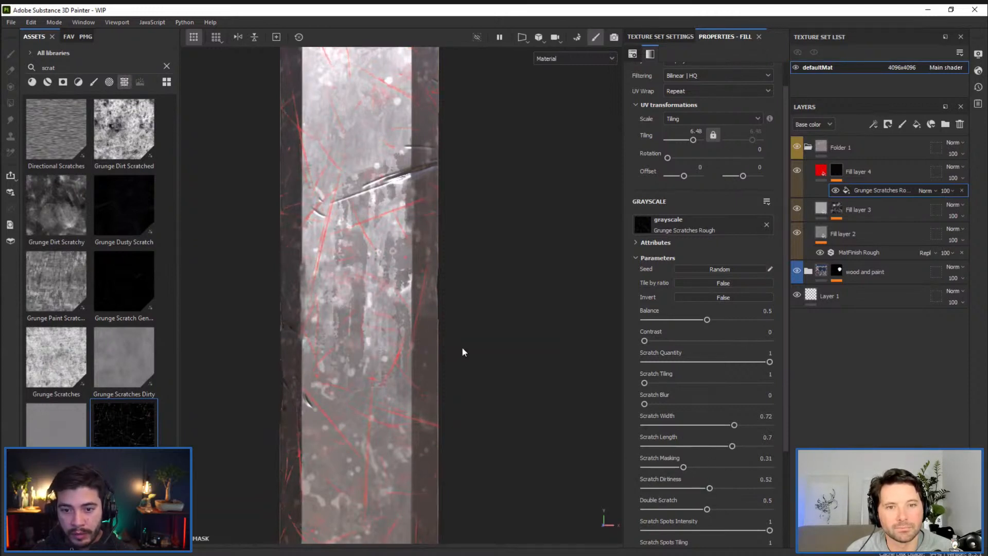
alt+drag(417, 289, 379, 267)
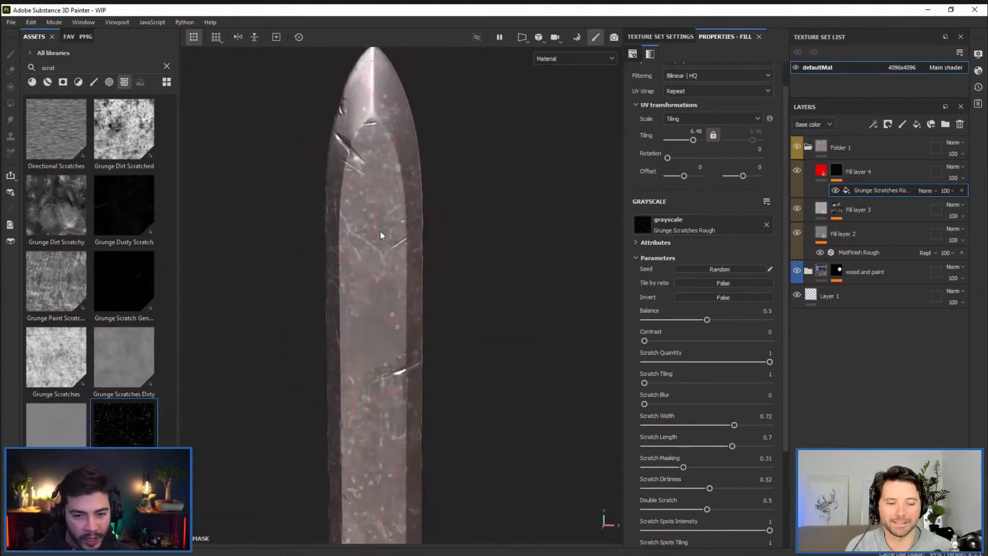
mouse_move(381, 235)
alt+mouse_down()
mouse_move(391, 294)
mouse_move(412, 272)
mouse_move(434, 271)
mouse_move(440, 291)
mouse_move(443, 276)
mouse_move(419, 300)
alt+mouse_up()
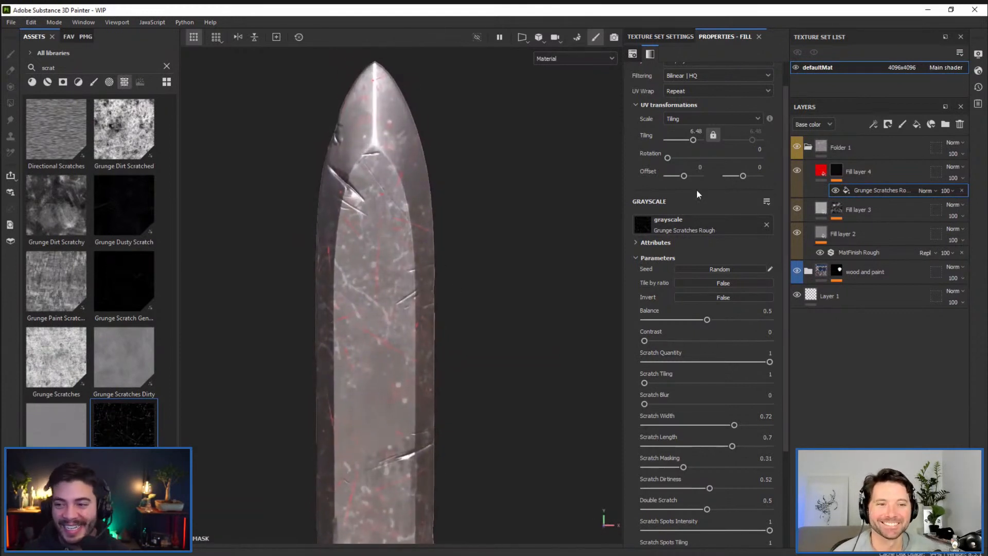
View the red fill layer's scratch mask on its own, and return to the layer's material view
click(822, 171)
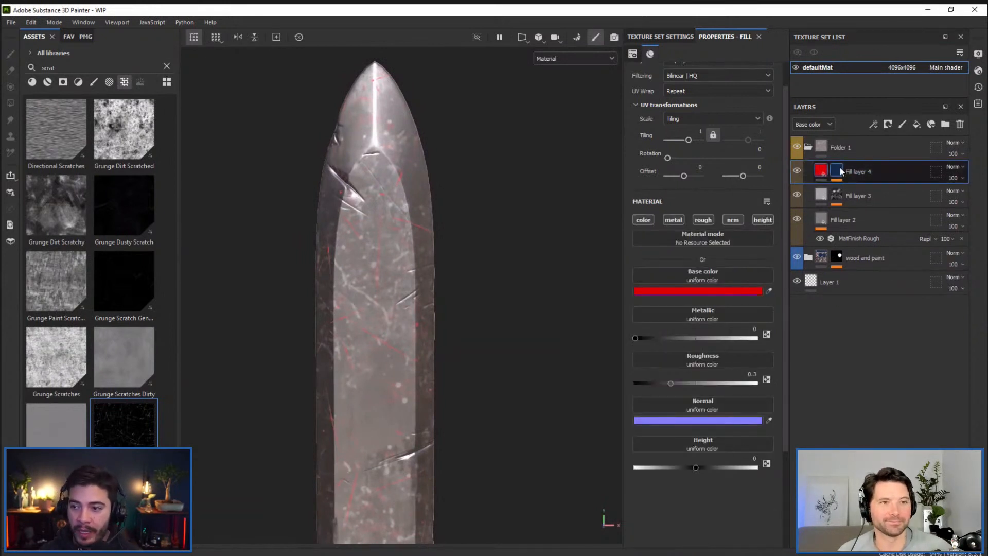
alt+click(836, 174)
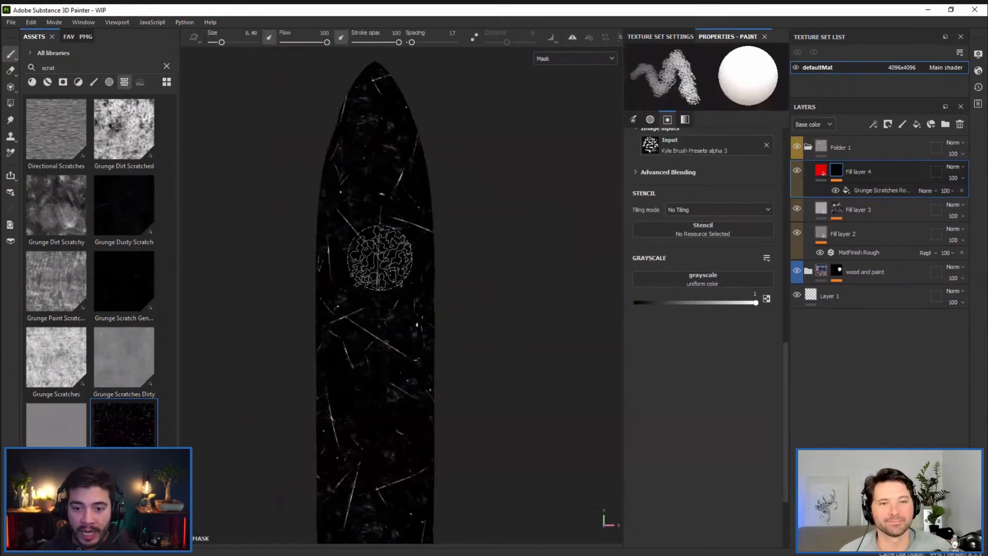
click(823, 171)
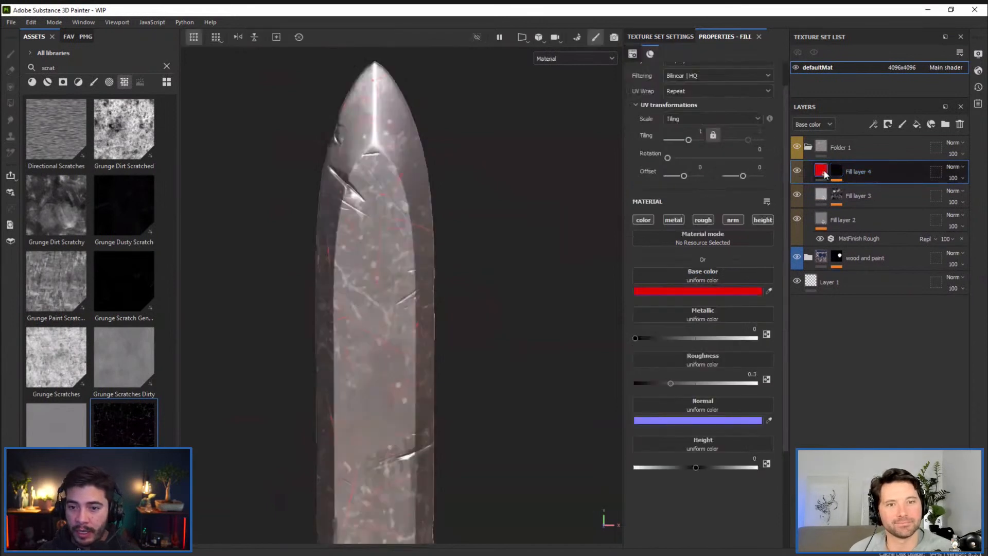
Turn off the color and metallic channels of Fill layer 4 so the scratches no longer affect them
click(640, 221)
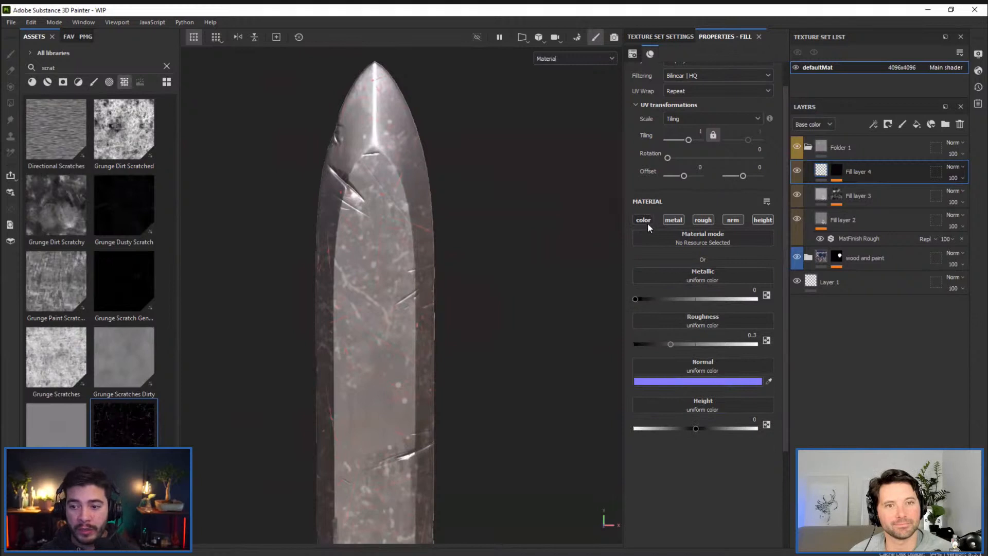
click(674, 221)
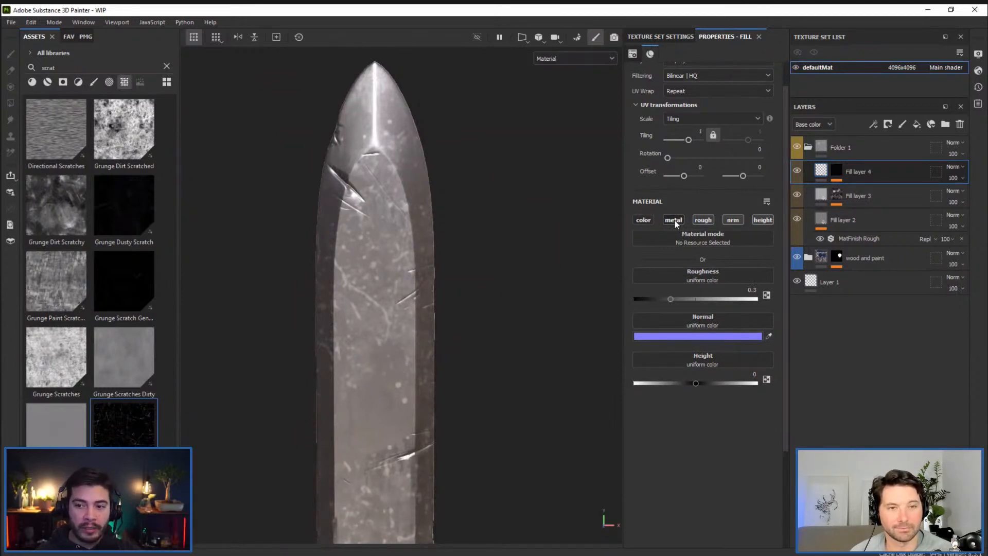
alt+drag(483, 273, 291, 280)
Lower the roughness of Fill layer 4 to about 0.08 and examine the scratches up close on the blade
click(865, 196)
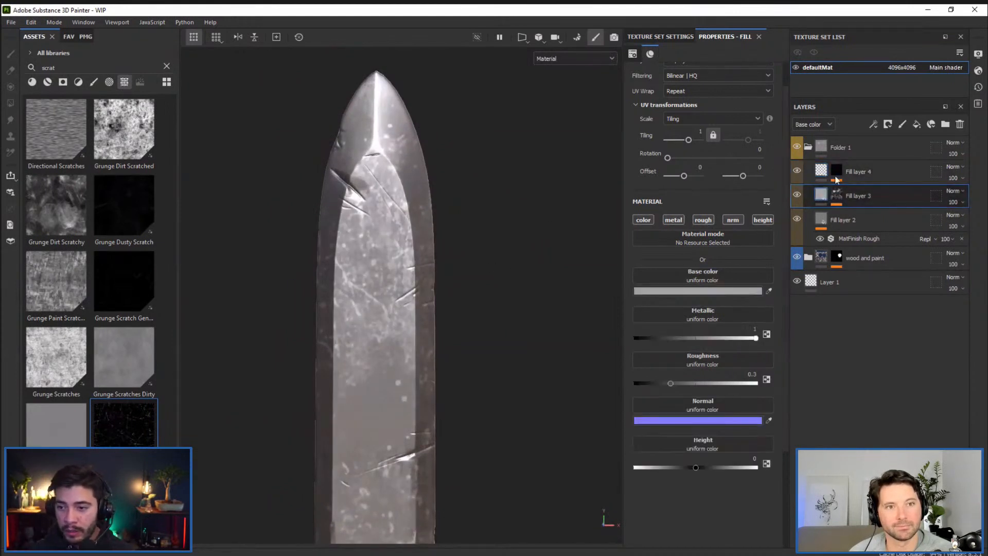
click(809, 179)
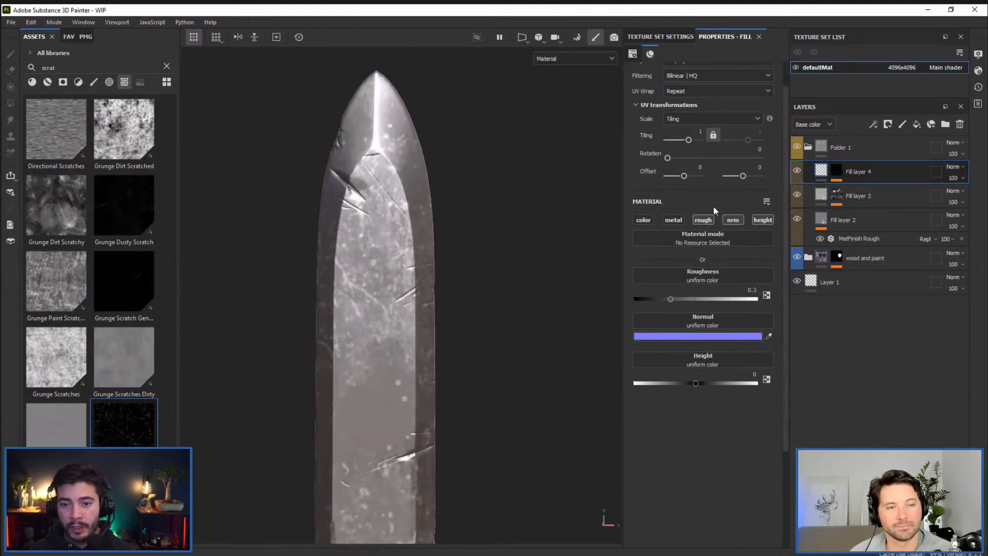
drag(669, 297, 649, 296)
alt+drag(498, 271, 468, 272)
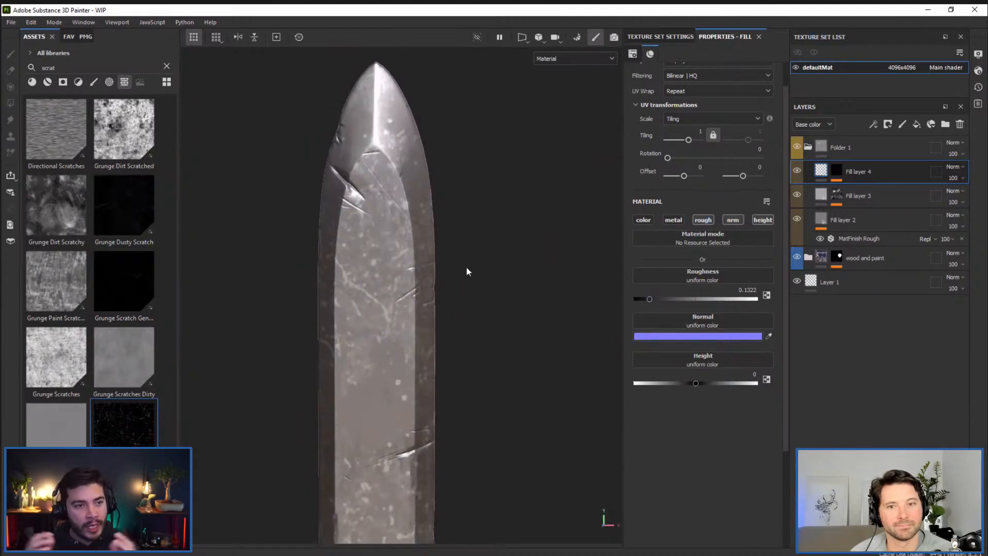
drag(647, 299, 644, 298)
alt+middle_drag(403, 407, 404, 304)
alt+right_drag(404, 304, 427, 381)
alt+drag(427, 381, 445, 293)
alt+middle_drag(446, 293, 453, 386)
alt+right_drag(452, 386, 472, 419)
mouse_move(472, 419)
alt+middle_down()
mouse_move(461, 406)
mouse_move(473, 404)
alt+middle_up()
shift+right_drag(463, 370, 448, 366)
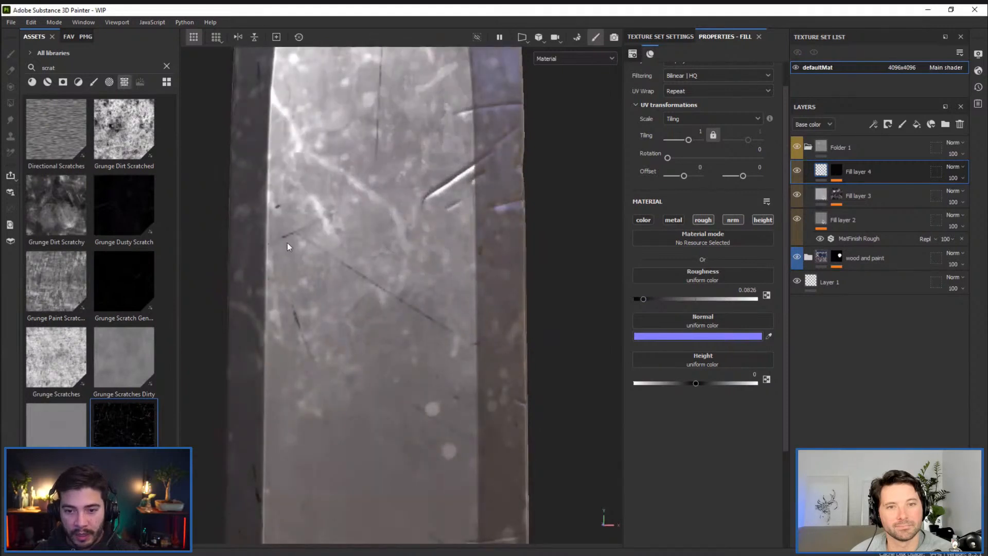
Set the height of Fill layer 4 to -0.01 to engrave the scratches, and check the whole blade
drag(695, 382, 693, 383)
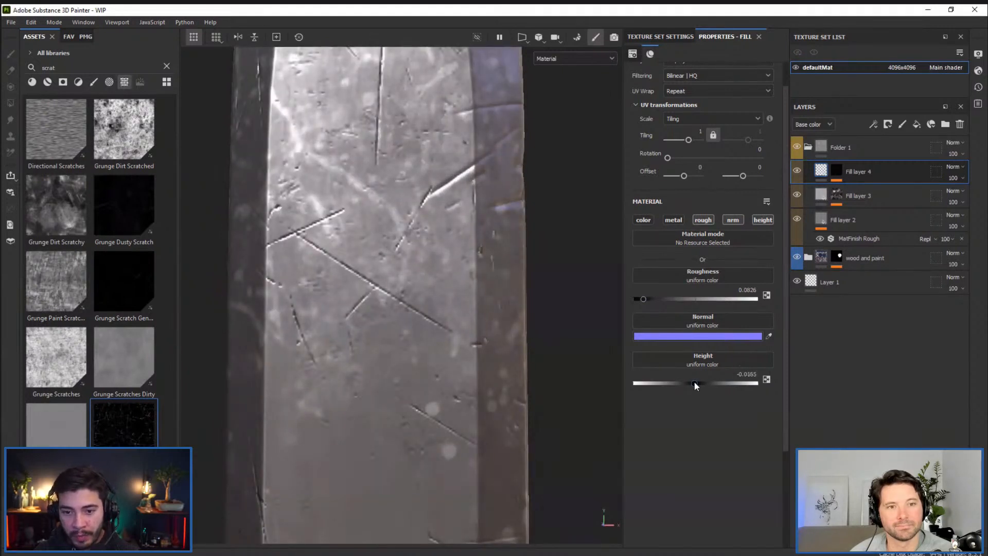
click(756, 374)
key(BackSpace)
key(Return)
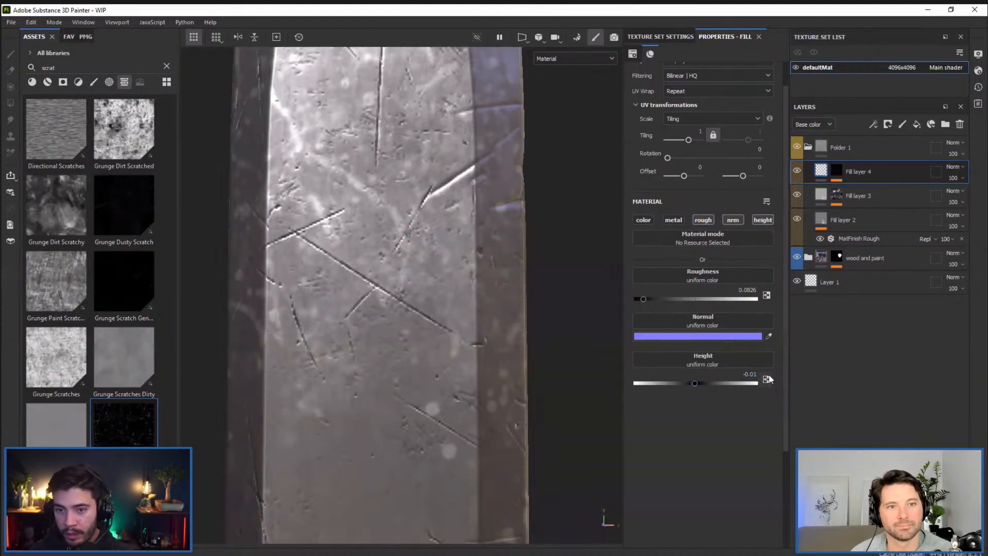
scroll(328, 304, down, 10)
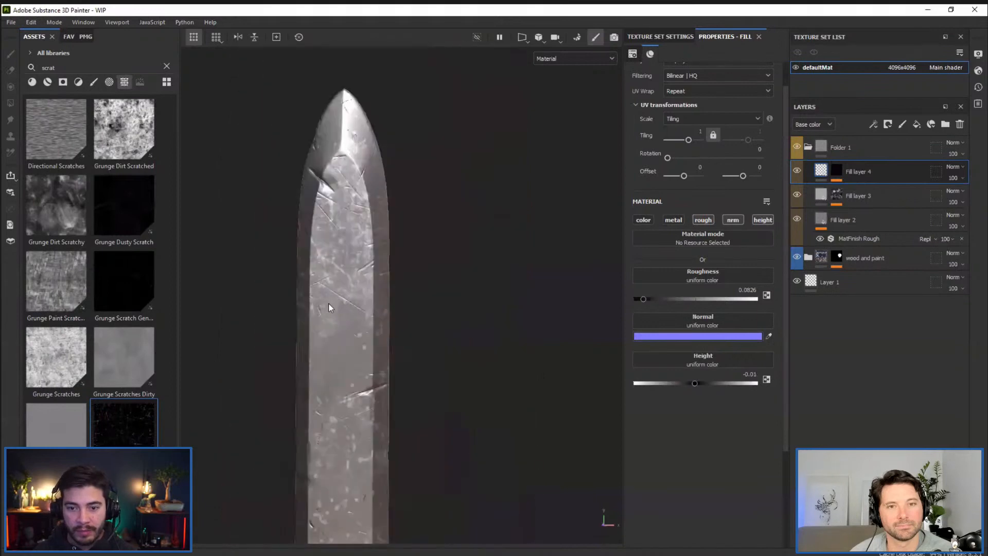
alt+middle_drag(379, 383, 399, 243)
alt+drag(399, 243, 438, 311)
shift+right_drag(424, 281, 404, 290)
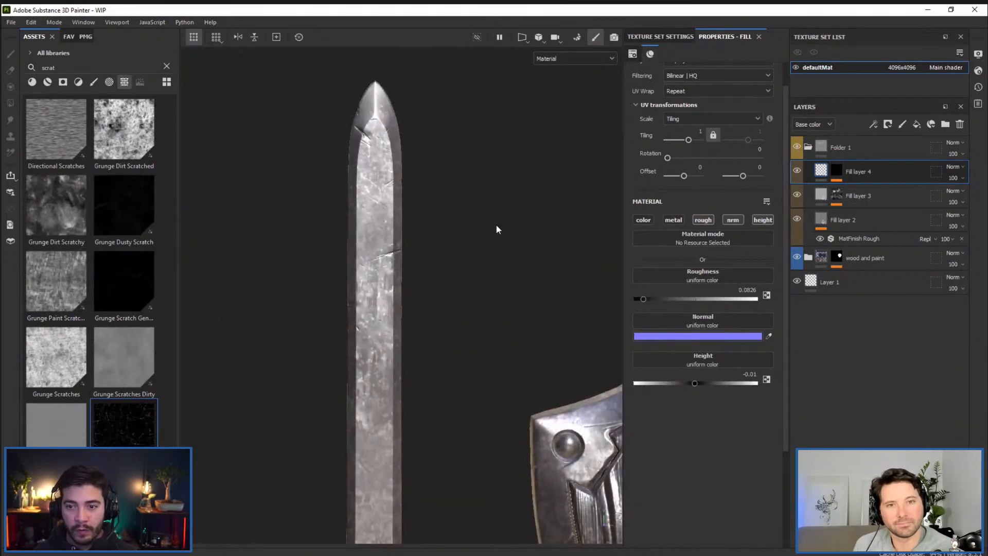
In Fill layer 4's scratch mask, reduce Balance to 0.36 and Scratch Quantity to 0.65
click(839, 171)
click(867, 192)
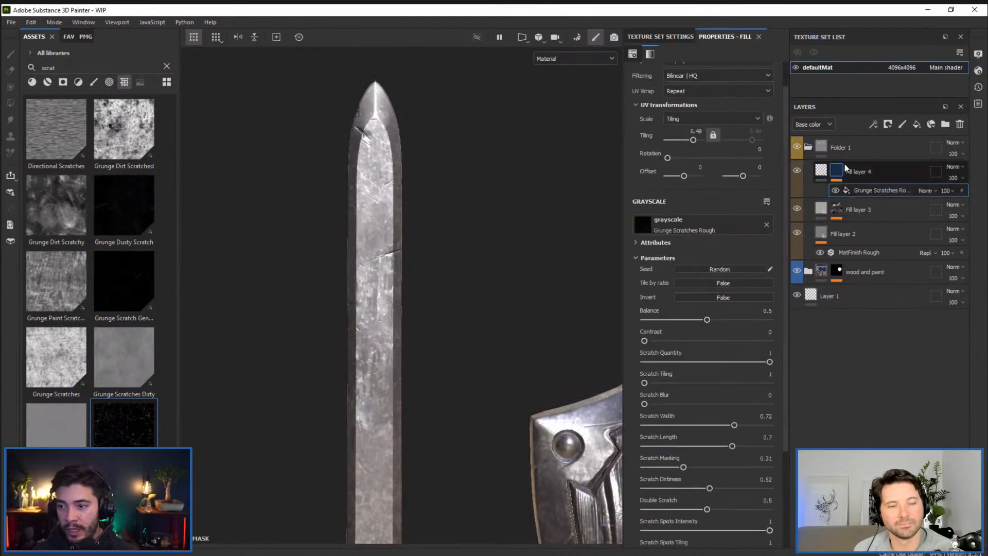
mouse_move(708, 320)
mouse_down()
mouse_move(740, 319)
mouse_move(689, 319)
mouse_up()
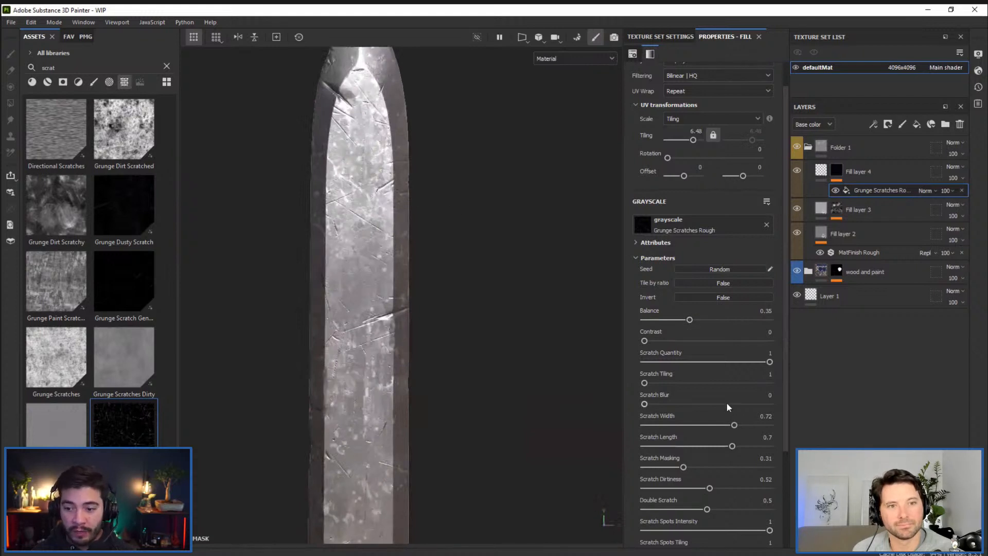
drag(770, 364, 725, 361)
scroll(453, 308, down, 5)
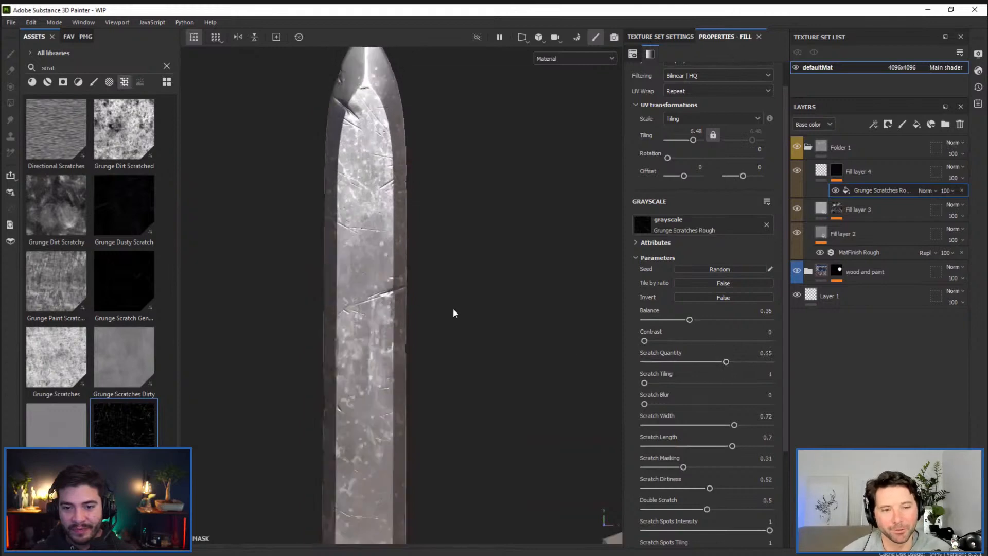
Examine the scratched metal on the blade and across the full sword and shield from different angles and lighting
alt+drag(407, 291, 420, 323)
shift+right_drag(421, 290, 417, 281)
alt+middle_drag(417, 281, 386, 261)
scroll(391, 264, down, 2)
shift+right_drag(389, 260, 381, 260)
alt+drag(381, 260, 370, 278)
alt+middle_drag(366, 277, 358, 272)
alt+drag(359, 271, 357, 249)
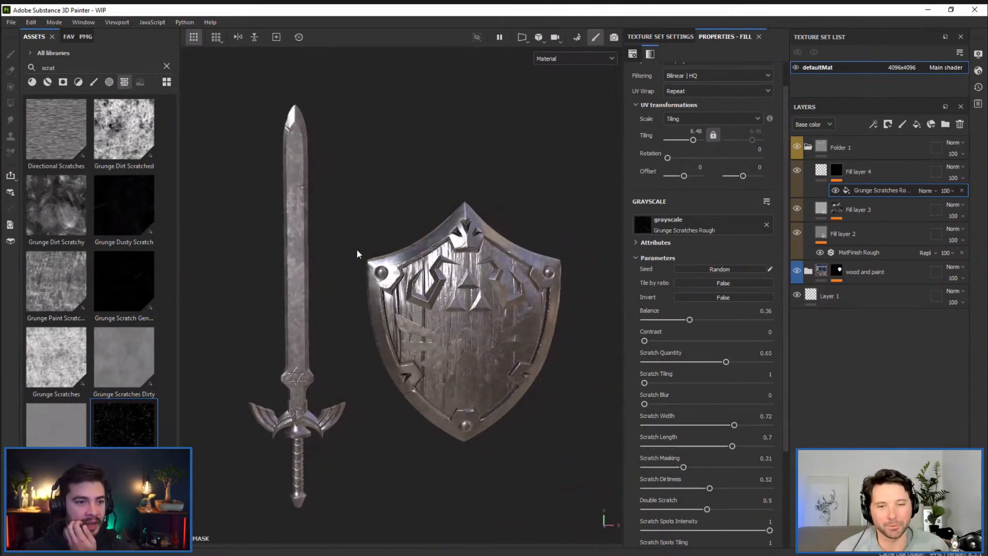
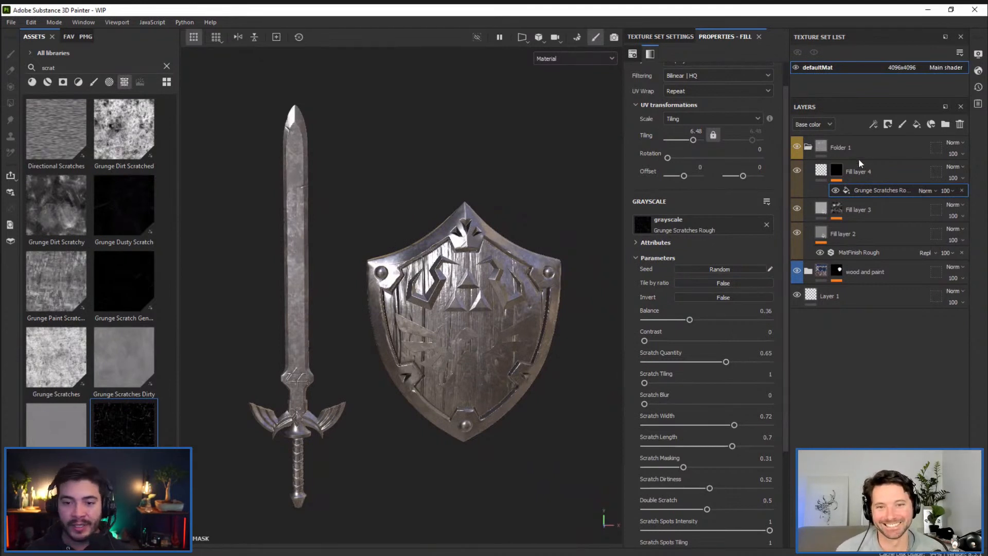
Collapse Folder 1 and add a mask with color selection to it
click(808, 147)
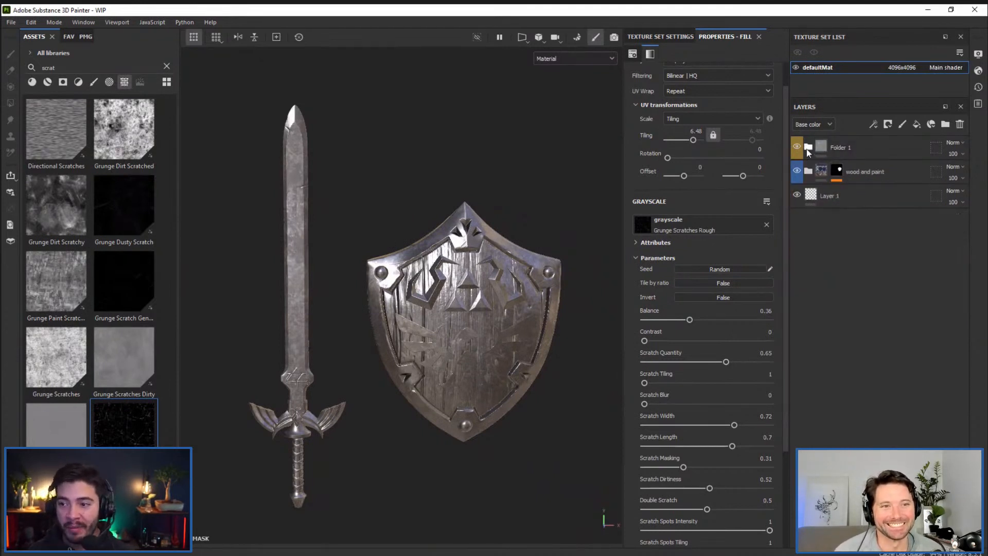
click(853, 154)
click(887, 124)
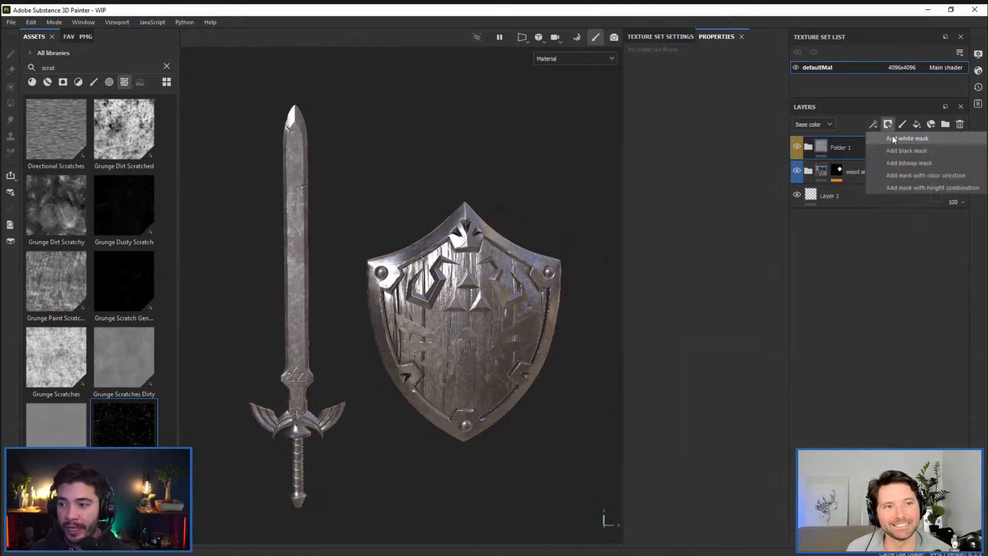
click(939, 174)
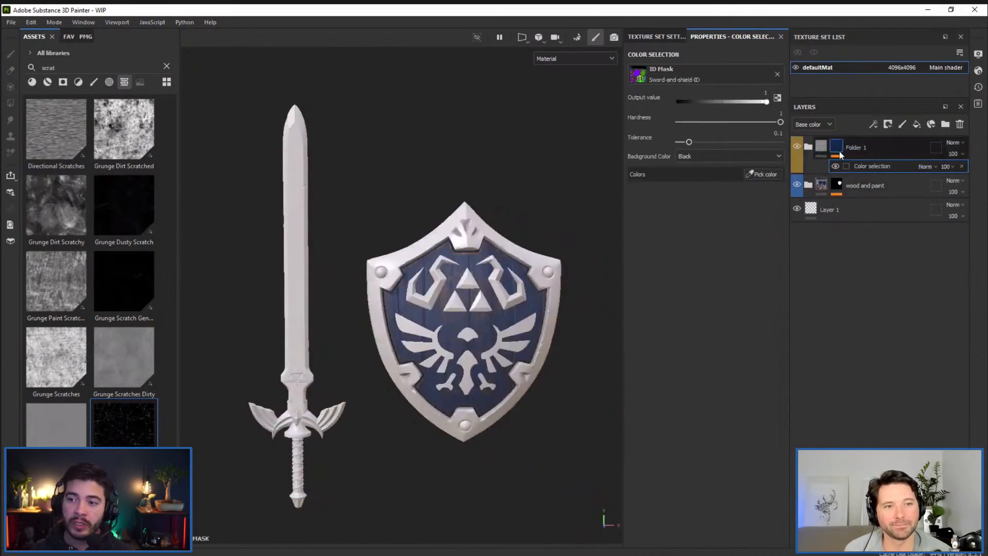
click(873, 124)
click(822, 280)
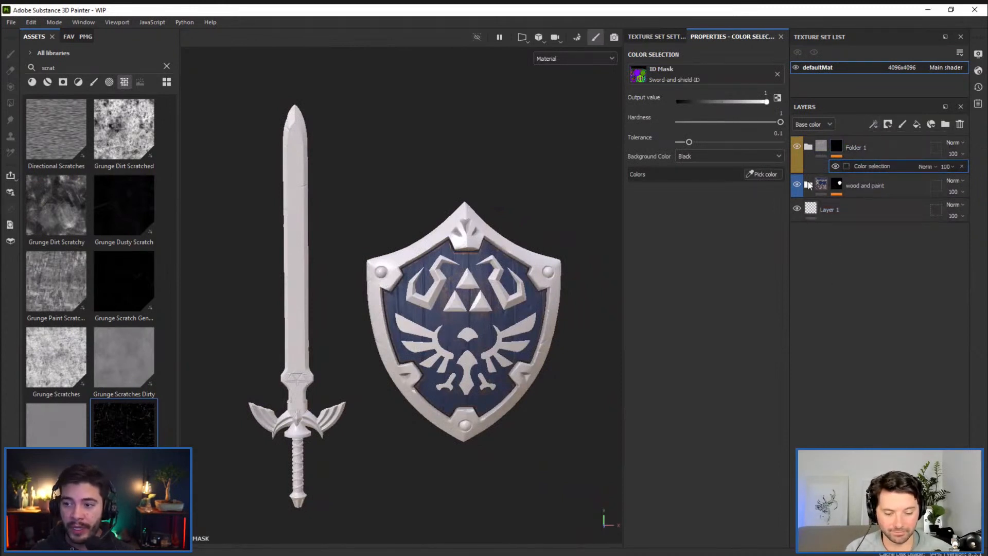
Pick the ID colors of the sword blade, the shield rim and the shield's upper-left rivet for Folder 1's mask
click(761, 175)
click(303, 161)
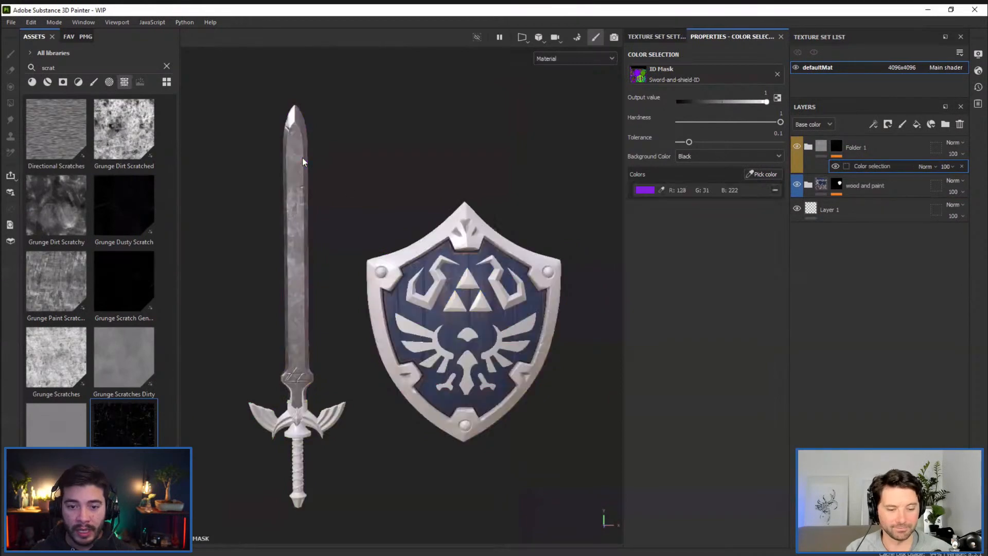
click(764, 175)
click(467, 216)
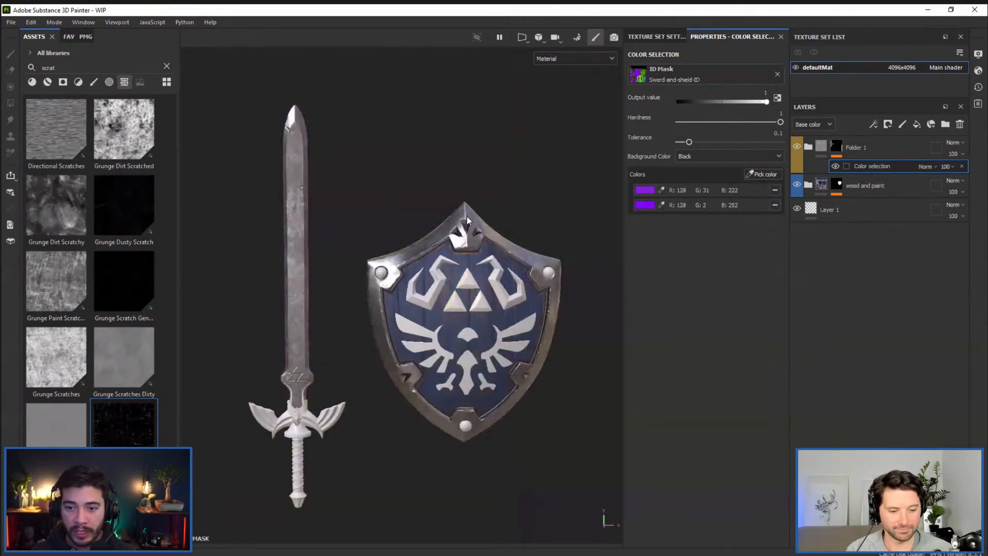
click(762, 174)
click(393, 268)
Add the ID colors of the shield's two horn-shaped ornaments and its remaining rivets to the mask's color selection
click(762, 174)
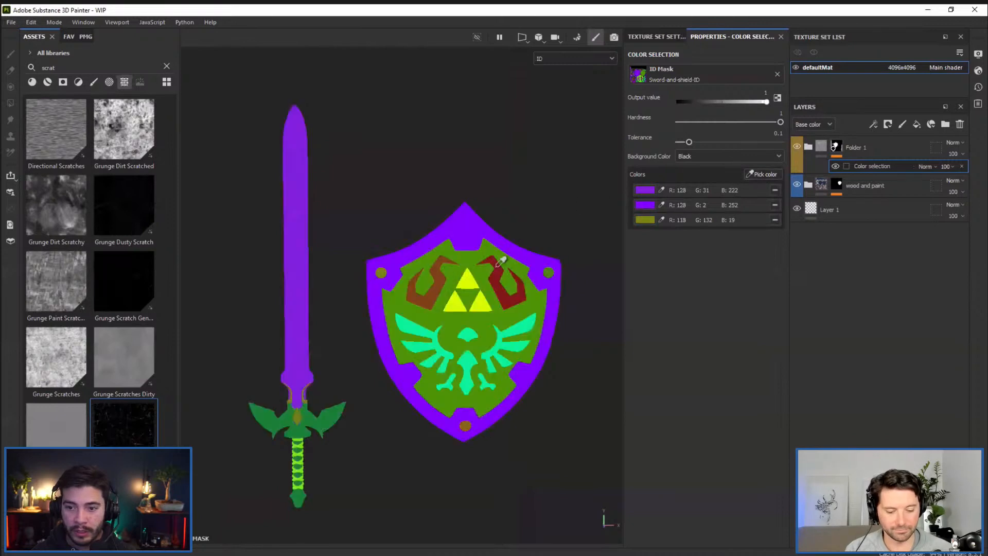
click(518, 266)
click(754, 172)
click(434, 290)
click(760, 175)
click(548, 273)
click(762, 175)
click(466, 425)
alt+middle_drag(445, 388, 435, 359)
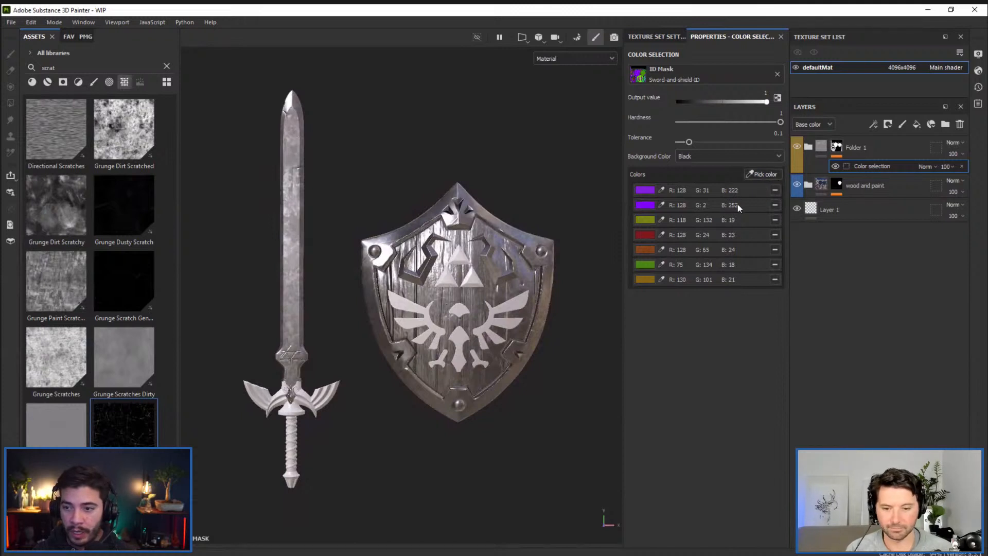
Remove the two purple colors and the green 75, 134, 18 color from the mask's color selection
click(776, 204)
click(775, 190)
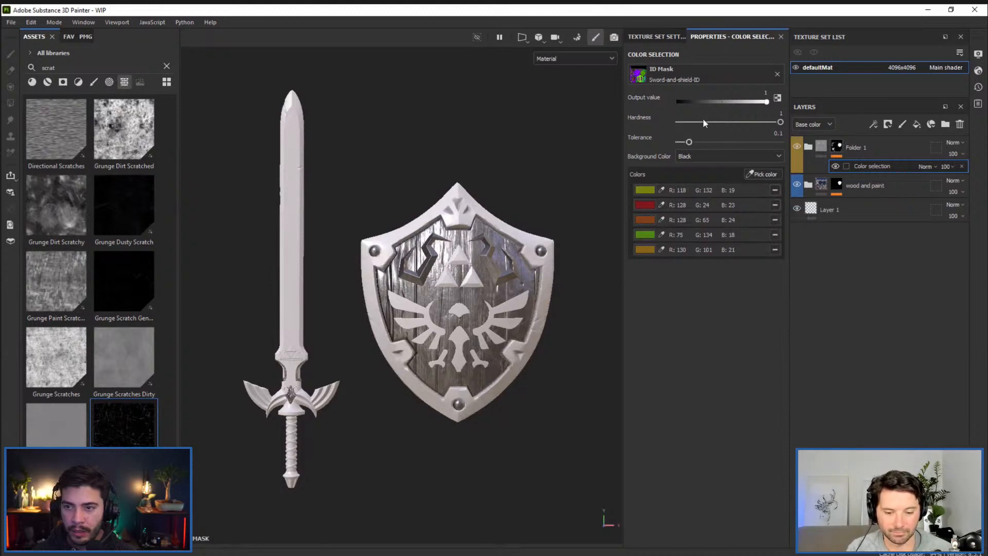
click(775, 236)
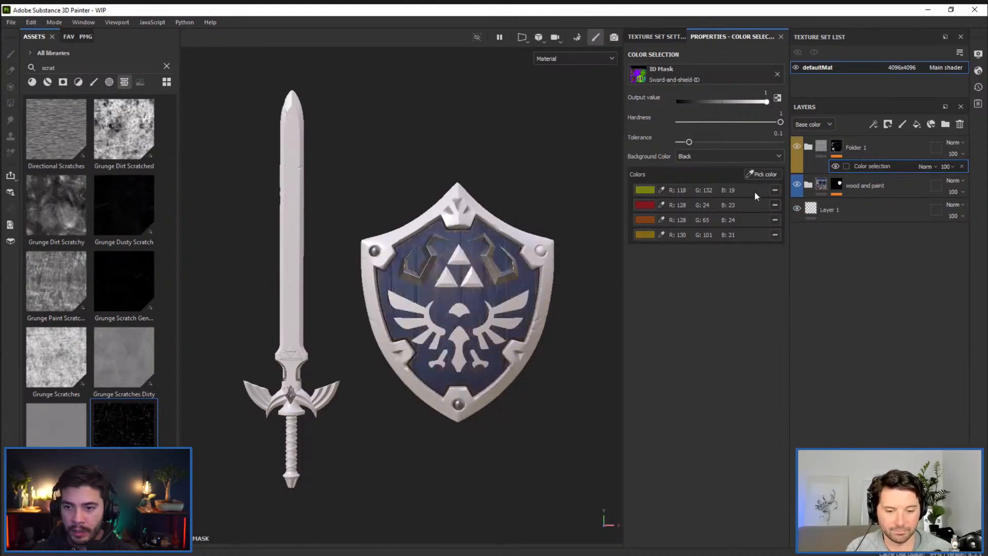
Pick the purple ID colors of the shield rim and the sword blade again for Folder 1's mask
click(758, 174)
click(551, 244)
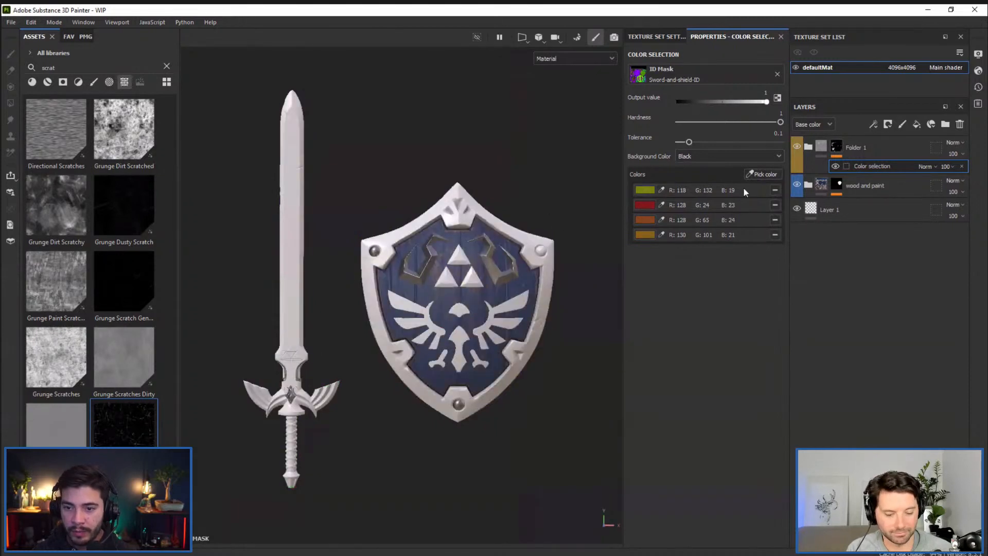
click(764, 175)
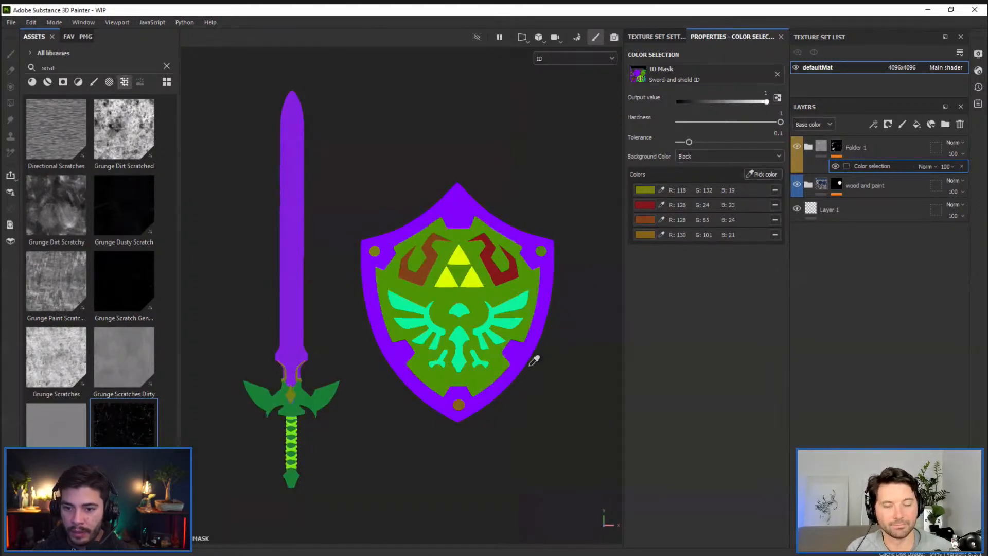
click(526, 382)
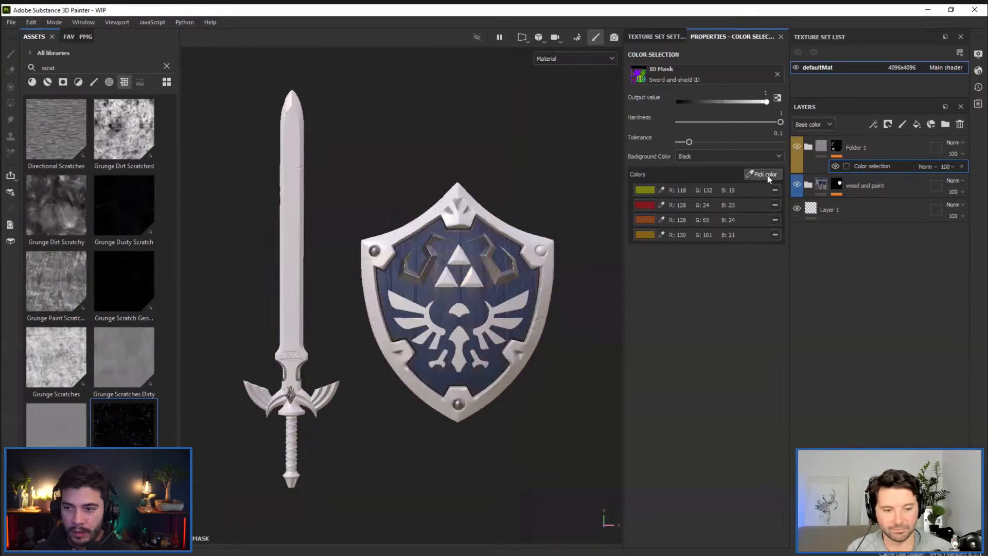
click(767, 175)
click(503, 376)
click(759, 174)
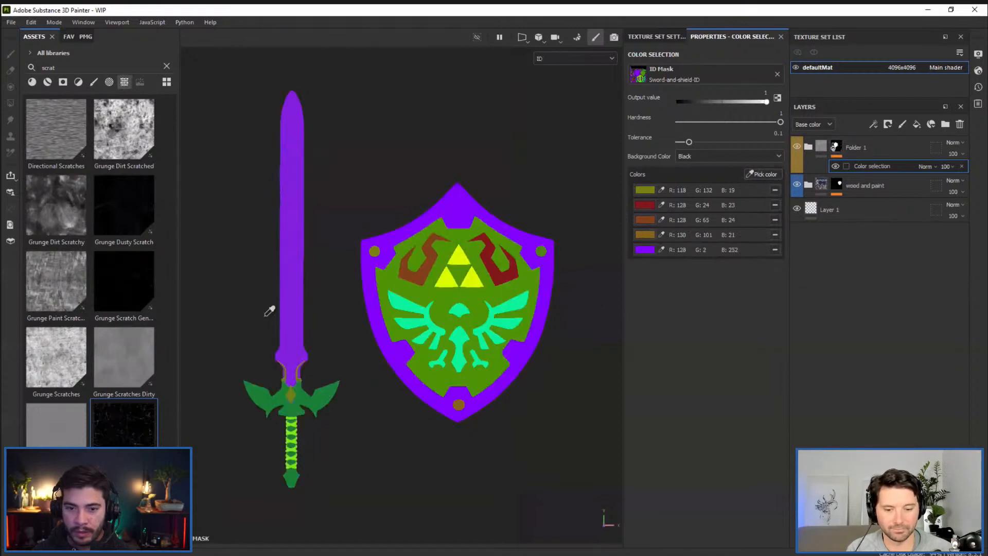
click(296, 294)
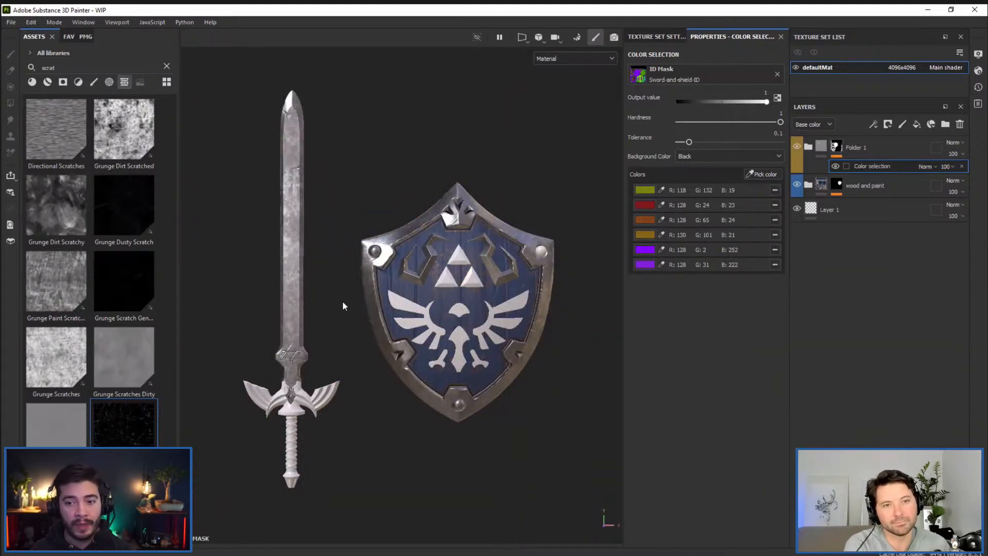
Add a paint effect to Folder 1's mask and polygon-fill the shield's upper-right rivet with a value of 1
alt+drag(357, 186, 368, 213)
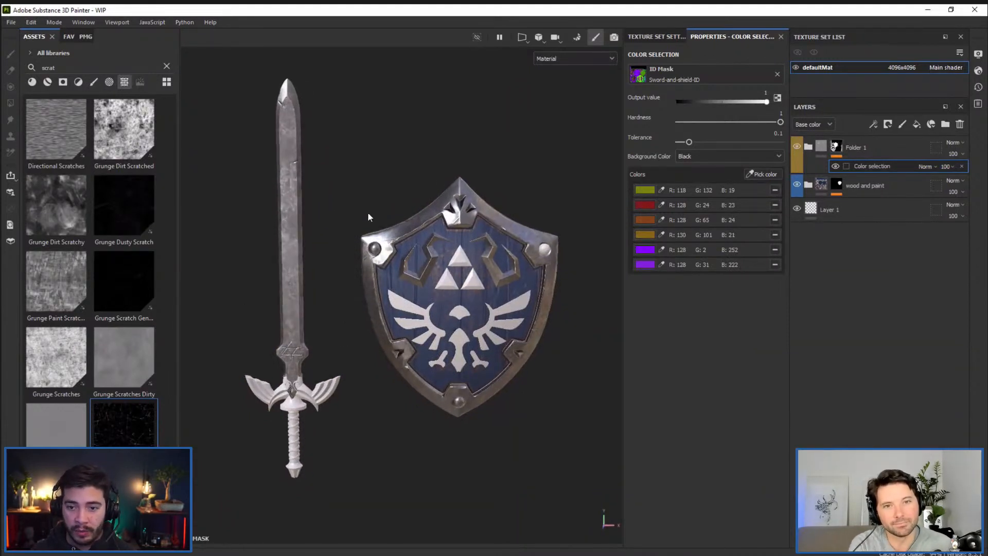
click(872, 125)
click(899, 147)
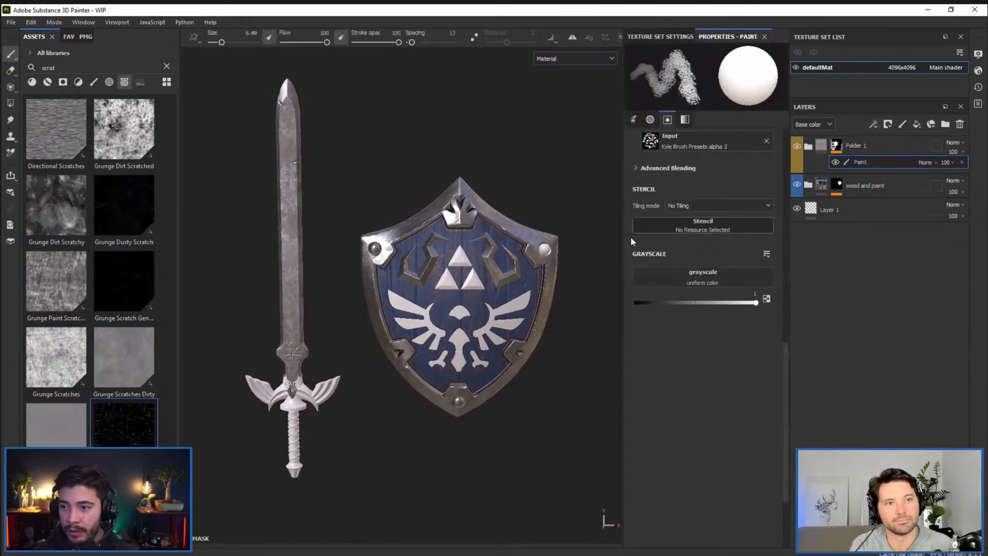
click(10, 103)
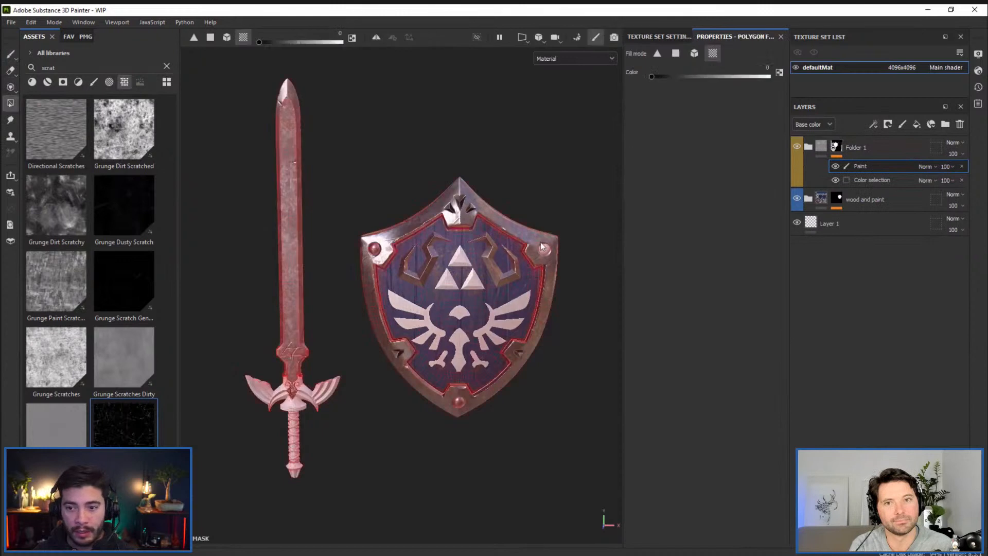
click(548, 248)
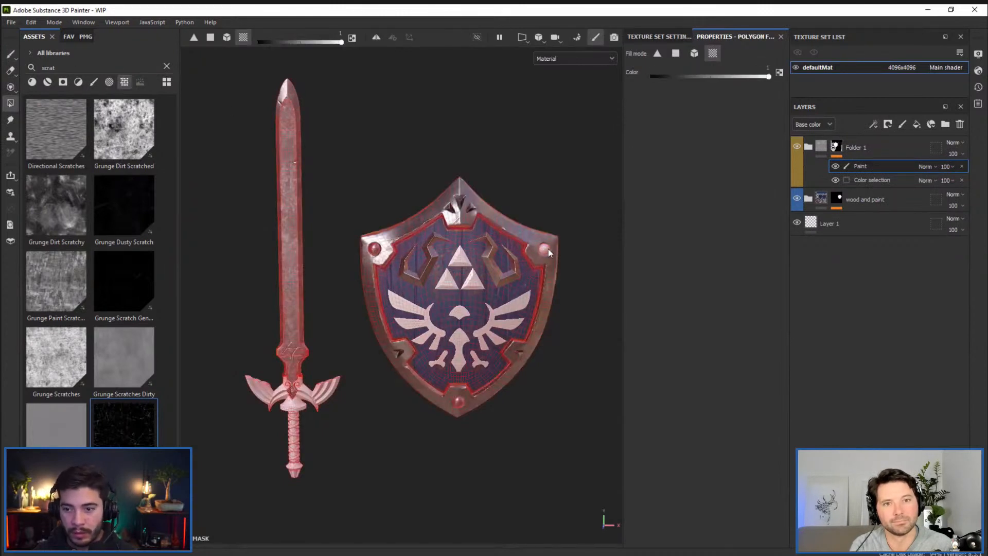
key(b)
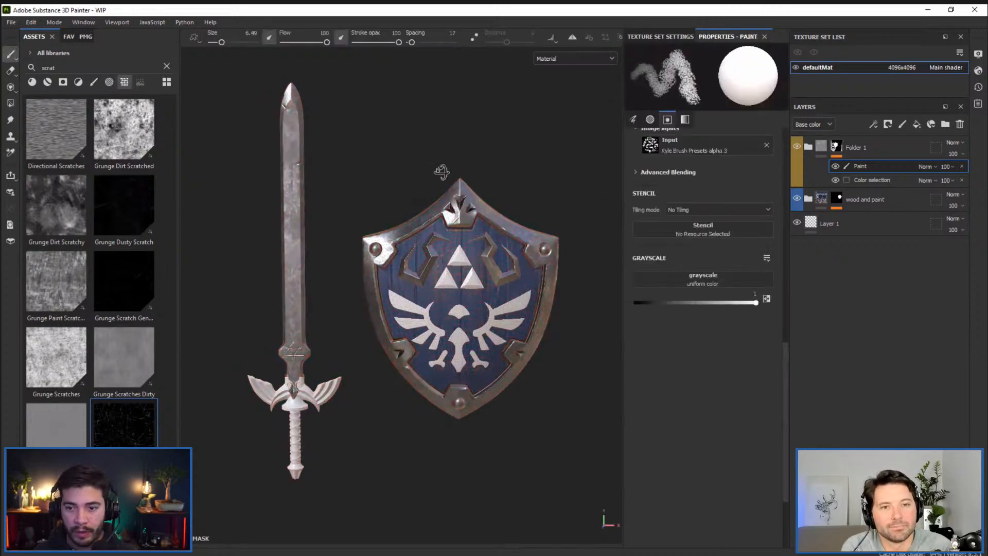
Search the smart materials for "pain" and add the Steel Painted material above Folder 1
click(796, 147)
click(797, 147)
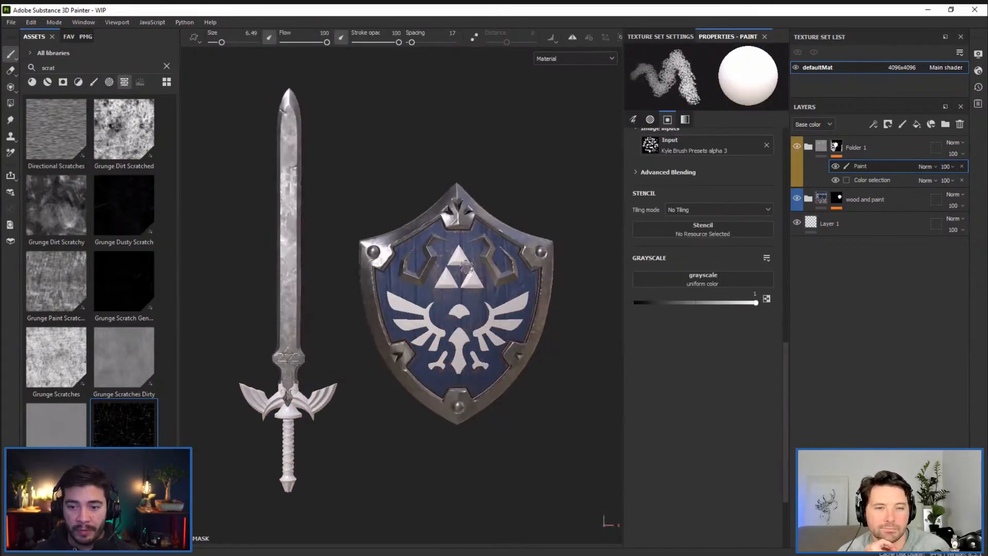
click(48, 83)
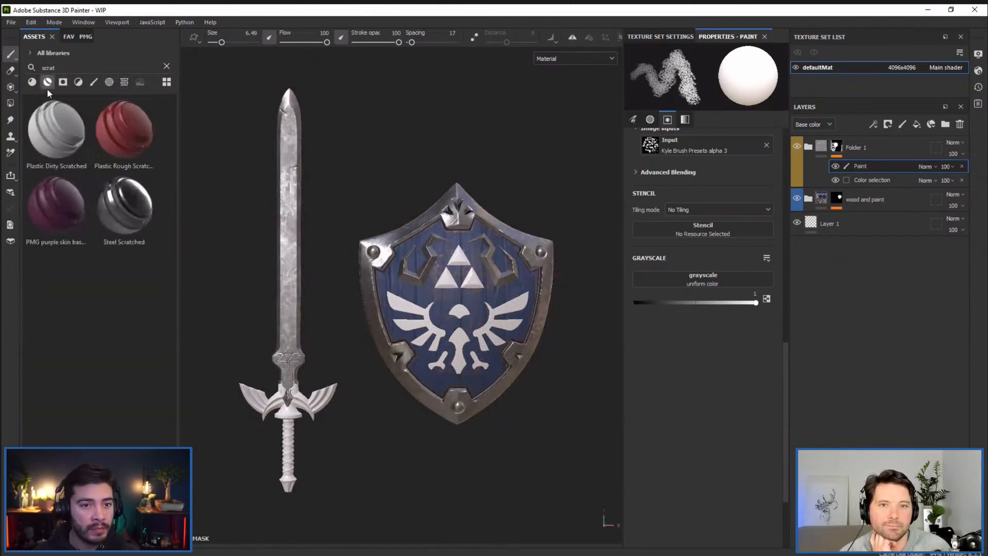
click(167, 65)
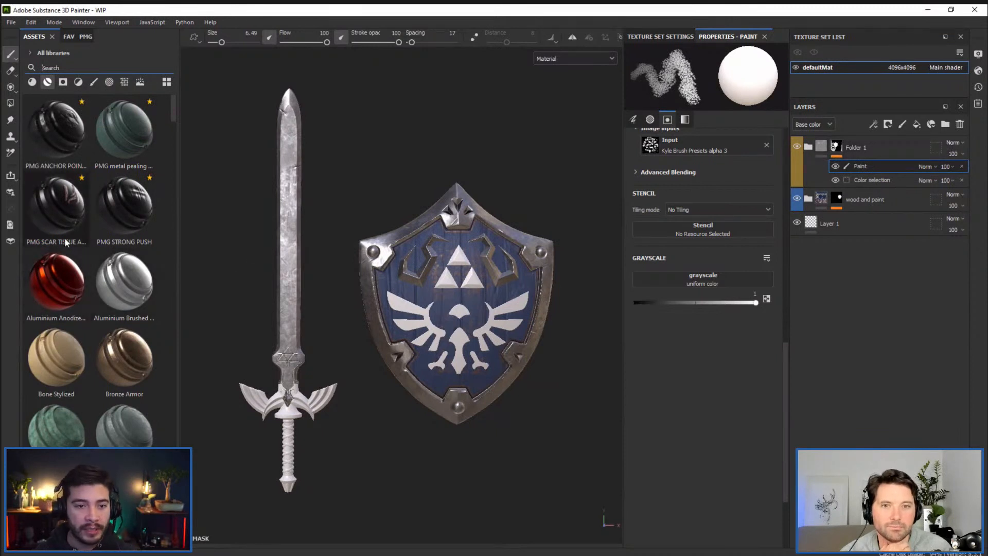
scroll(103, 223, down, 5)
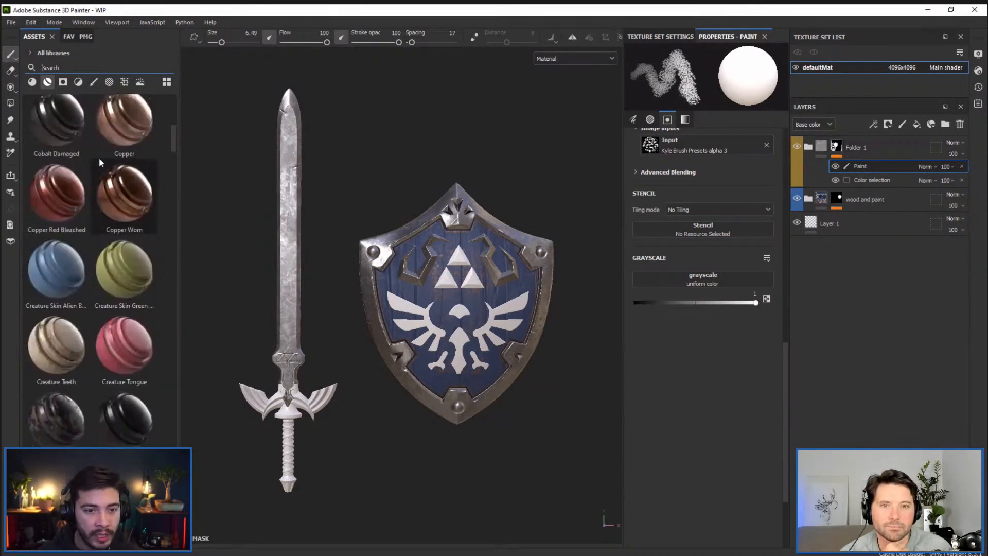
text(pain)
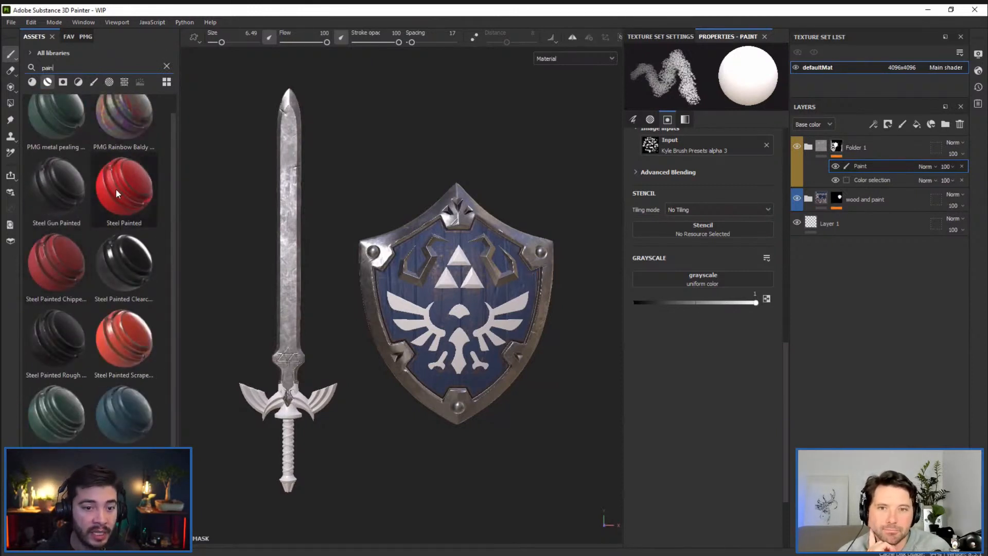
drag(121, 187, 283, 313)
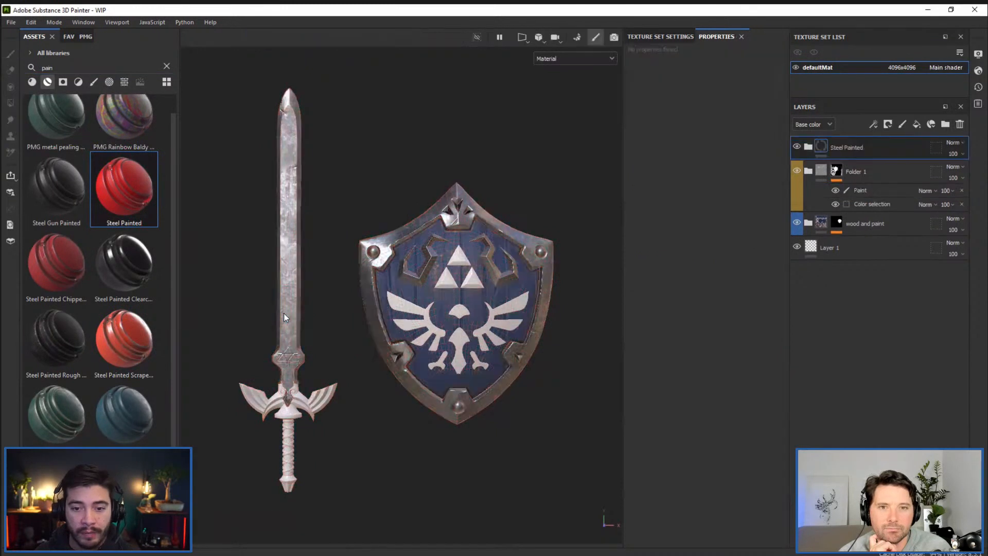
Expand the Steel Painted folder and examine the paint and its worn edges on the sword hilt and shield
click(807, 147)
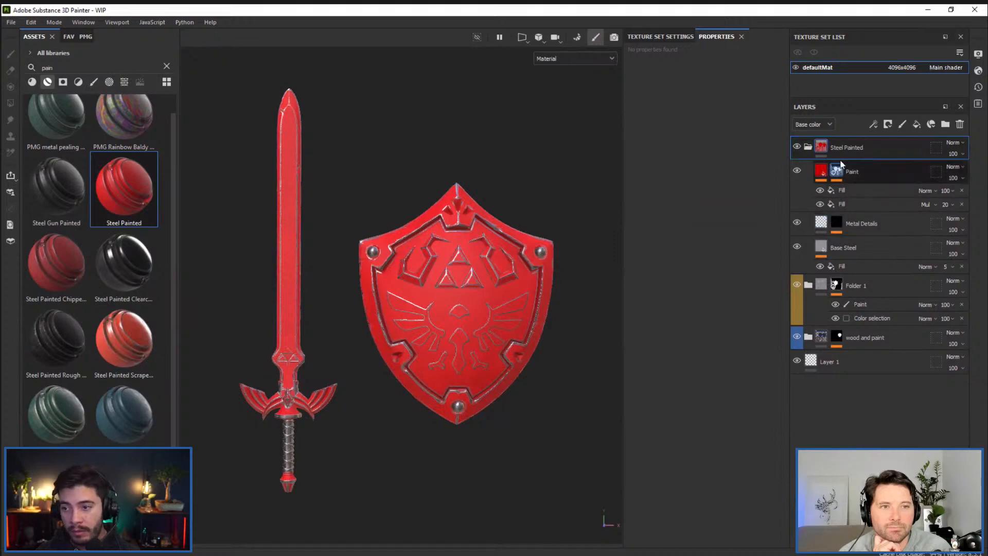
alt+middle_drag(305, 346, 331, 301)
alt+right_drag(313, 283, 390, 395)
alt+middle_drag(390, 395, 425, 247)
mouse_move(425, 247)
alt+mouse_down()
mouse_move(410, 216)
mouse_move(410, 242)
alt+mouse_up()
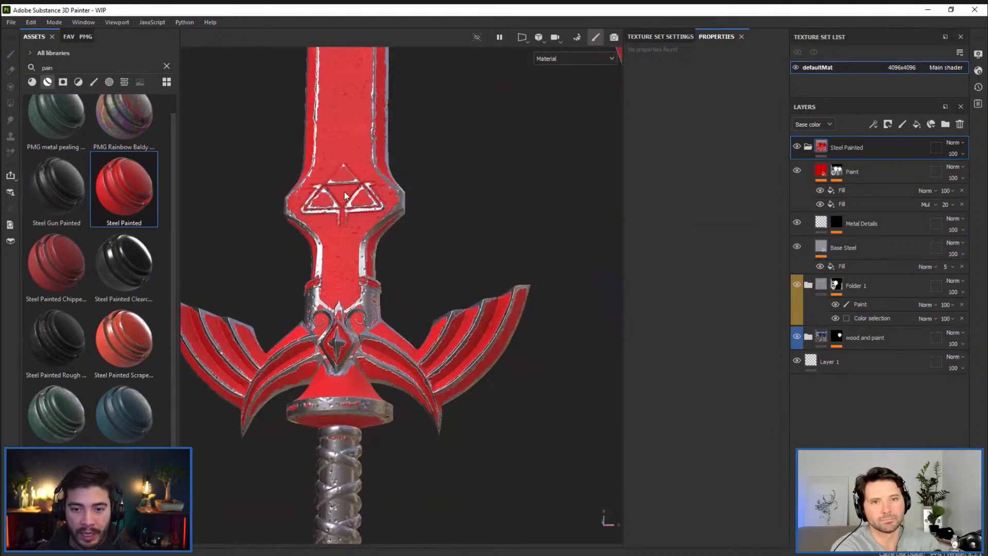
shift+right_drag(381, 275, 244, 97)
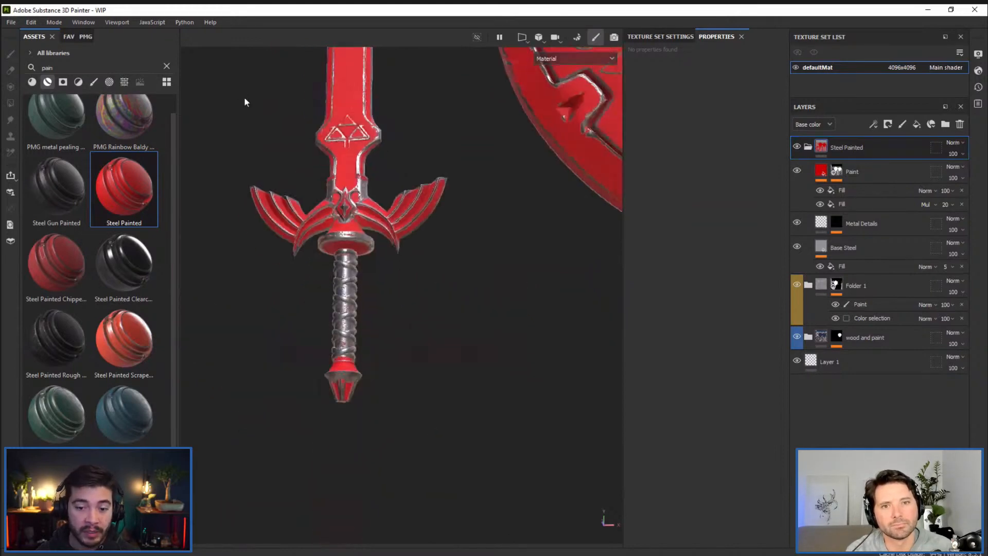
alt+middle_drag(415, 193, 332, 343)
alt+drag(437, 278, 457, 280)
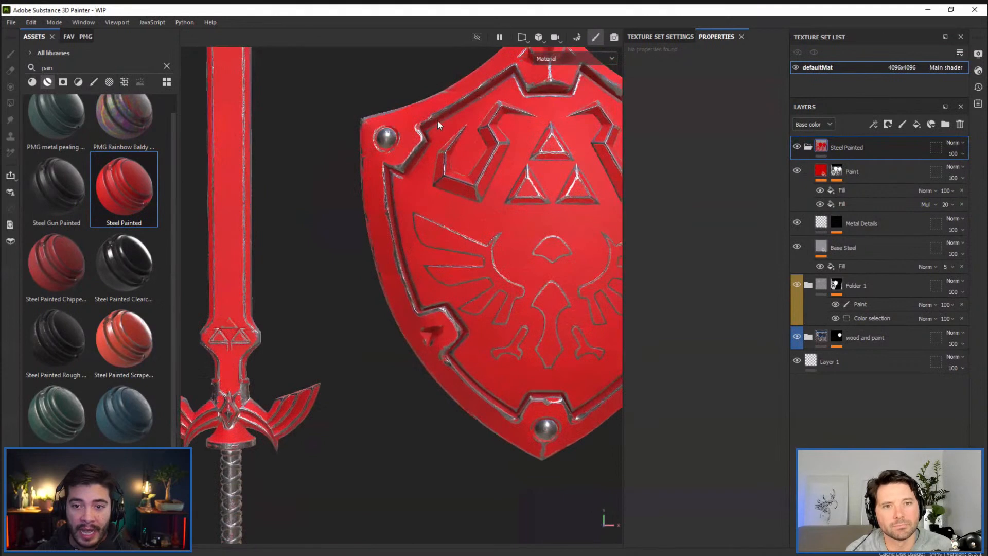
In the Mask Editor of the Paint layer's mask, set Texture to 0.83, Global Balance to 0.24 and Global Contrast to 0.81
click(839, 174)
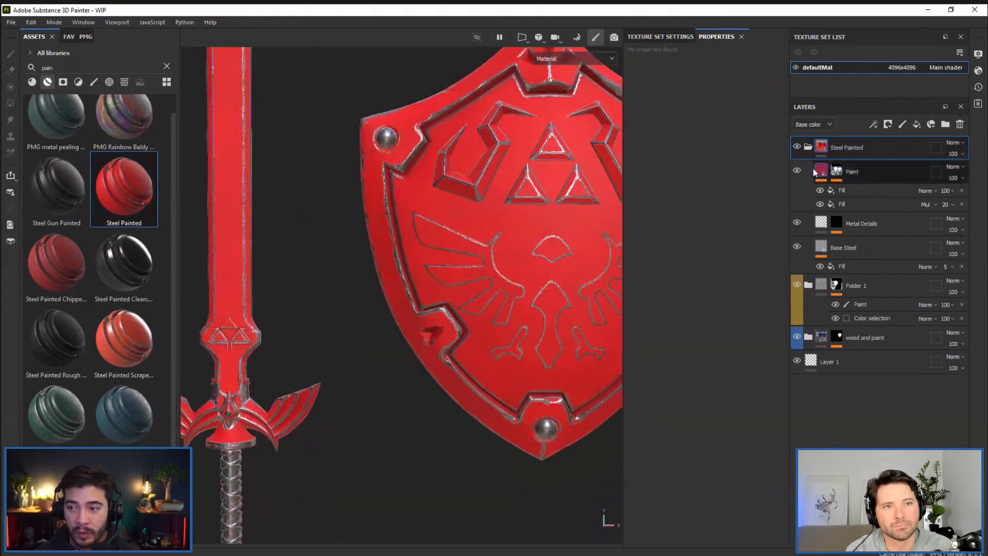
click(839, 177)
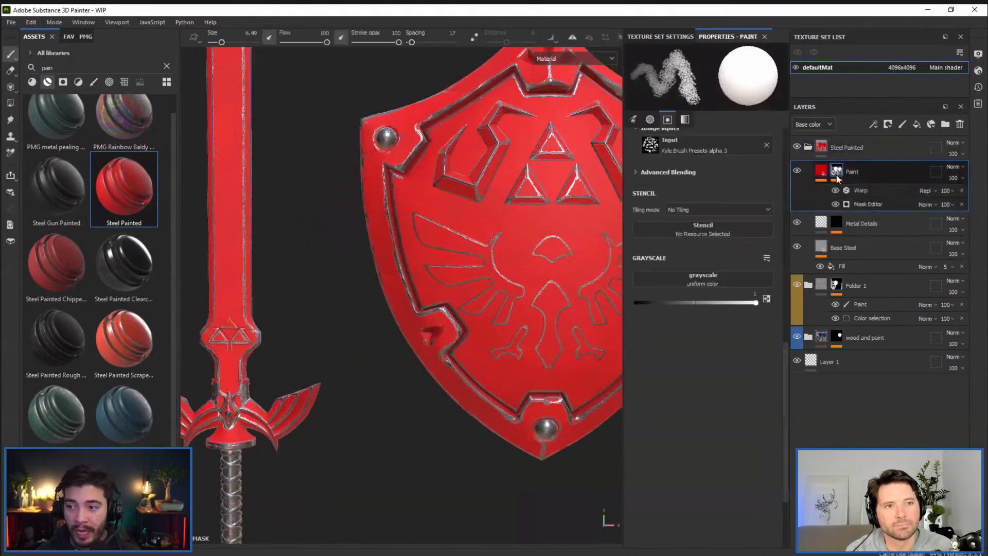
click(868, 204)
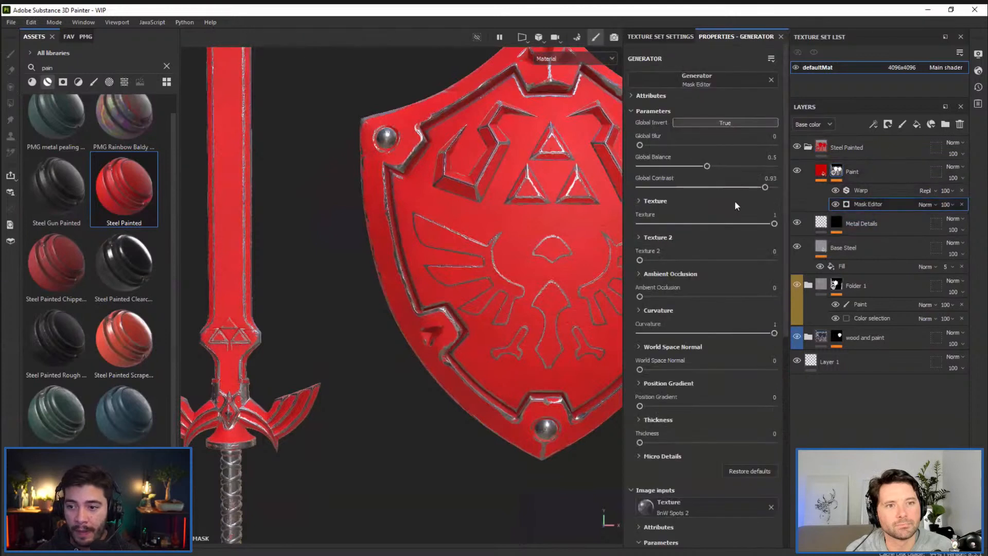
drag(769, 226, 749, 216)
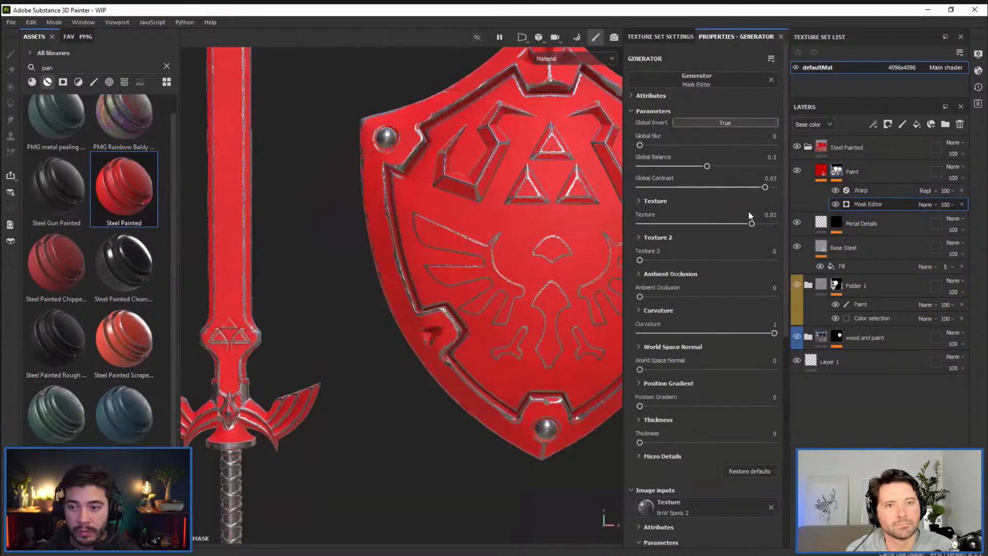
drag(698, 186, 669, 175)
alt+middle_drag(337, 277, 372, 297)
alt+right_drag(371, 297, 344, 304)
alt+middle_drag(344, 304, 309, 258)
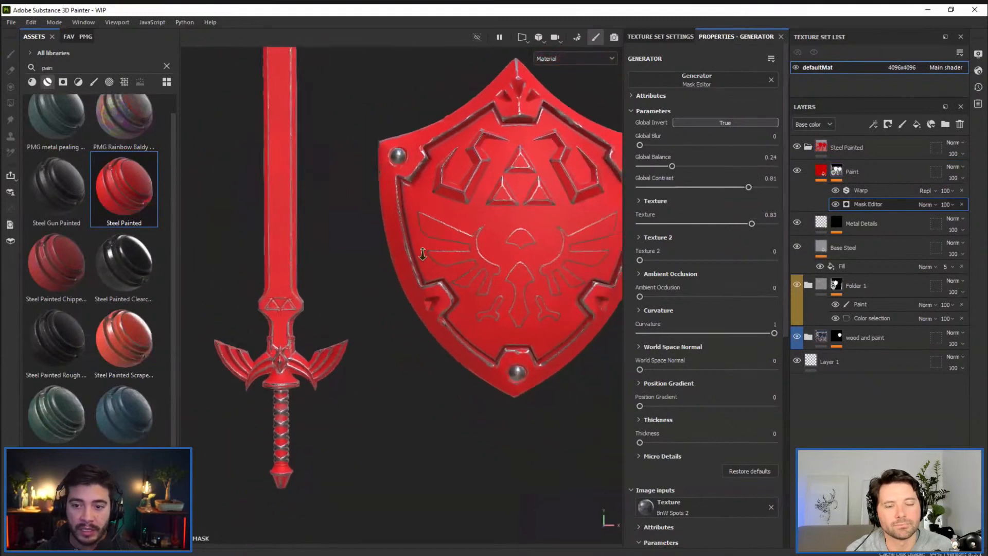
Give the Steel Painted folder a black mask with a color selection that picks the green ID color of the sword's guard
click(808, 147)
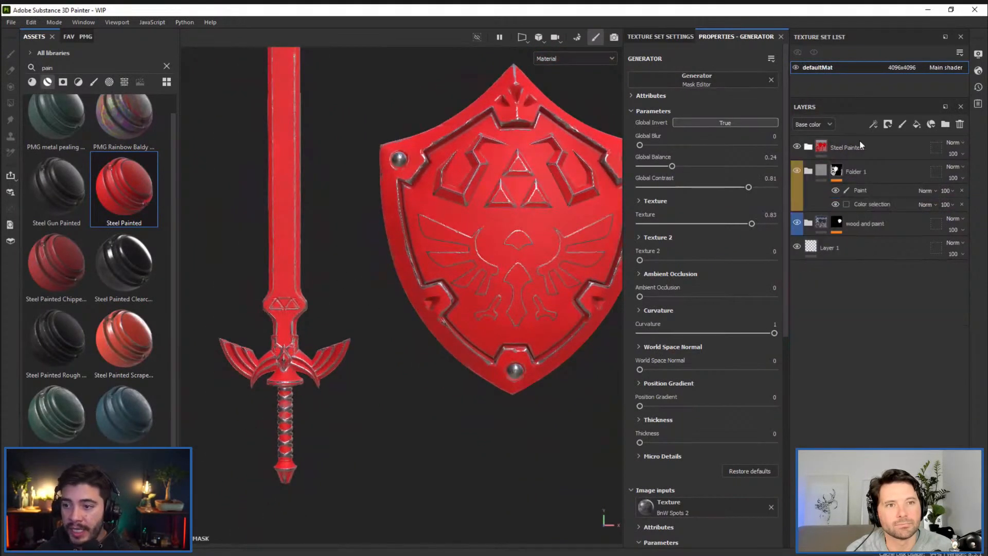
click(856, 151)
click(888, 127)
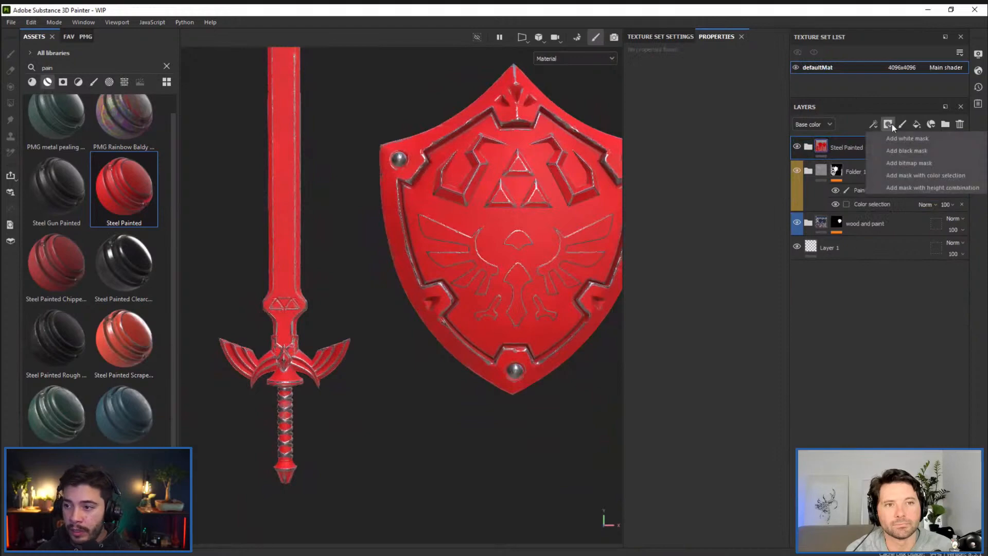
click(913, 147)
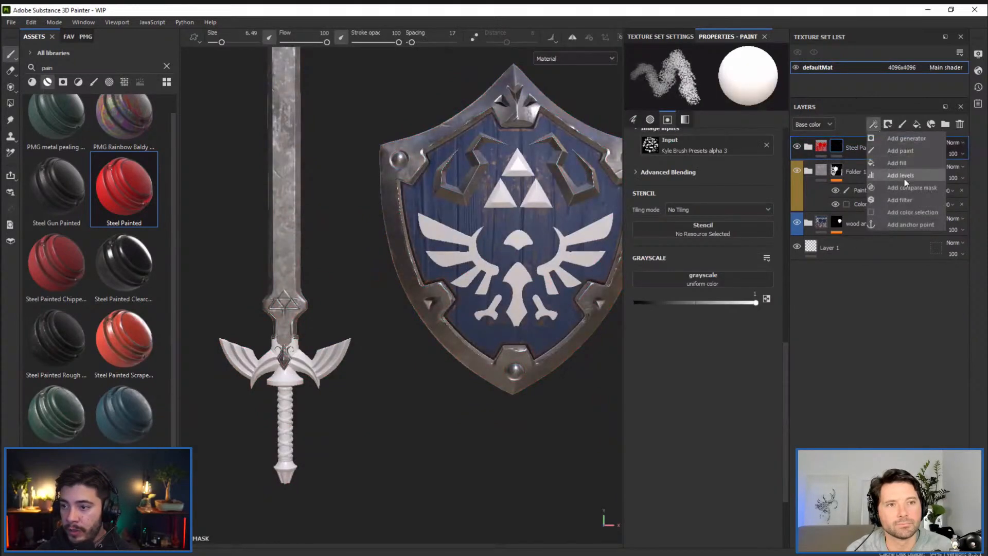
click(903, 212)
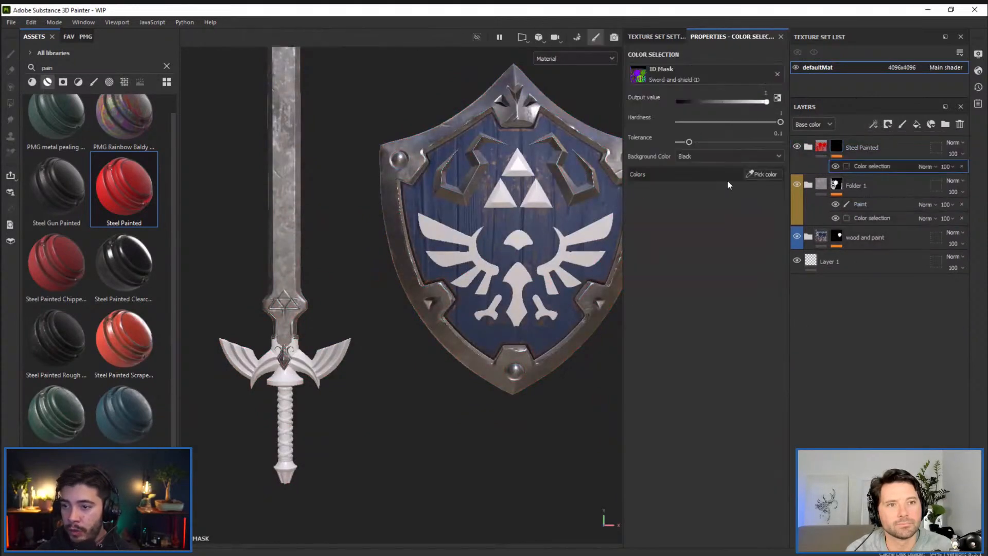
click(758, 174)
click(332, 363)
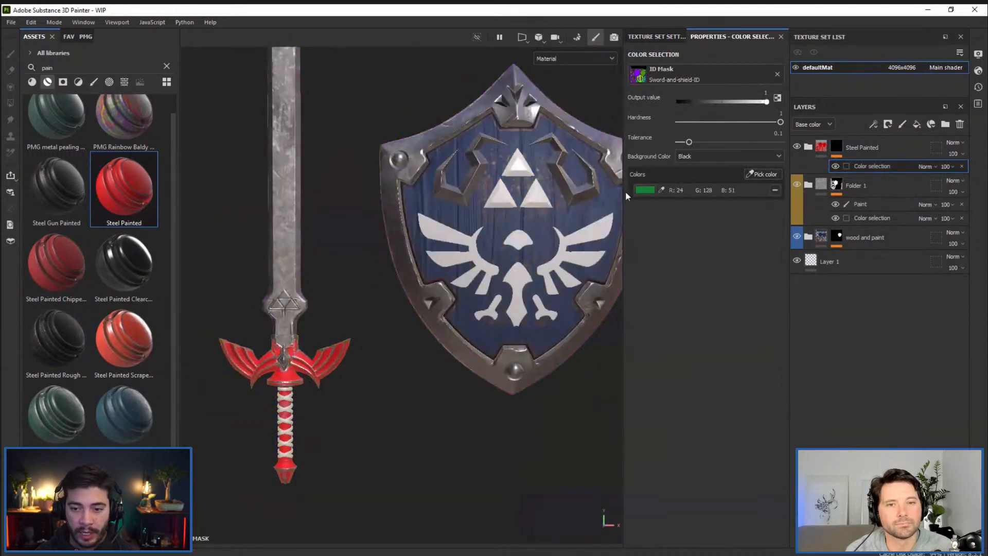
Change the base color of the Steel Painted folder's Paint layer to a bright blue
alt+drag(368, 287, 317, 320)
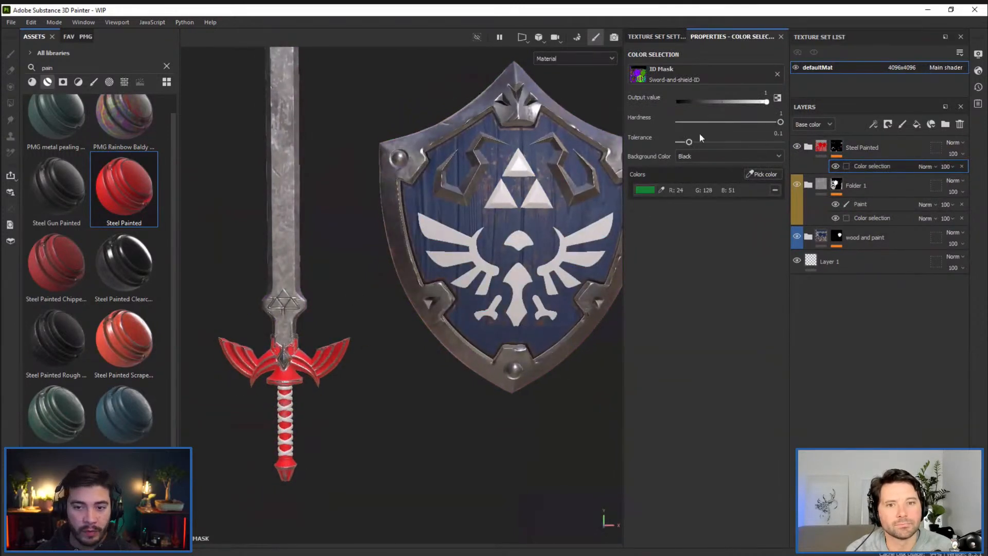
click(807, 147)
mouse_move(340, 386)
alt+middle_down()
mouse_move(397, 316)
mouse_move(423, 307)
alt+middle_up()
alt+right_drag(423, 308, 367, 250)
alt+middle_drag(316, 228, 344, 230)
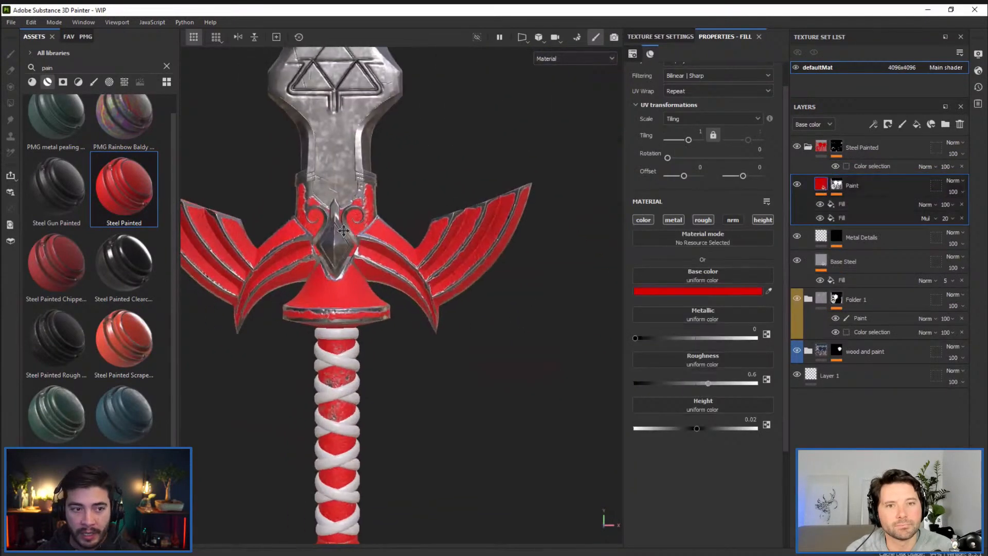
click(731, 291)
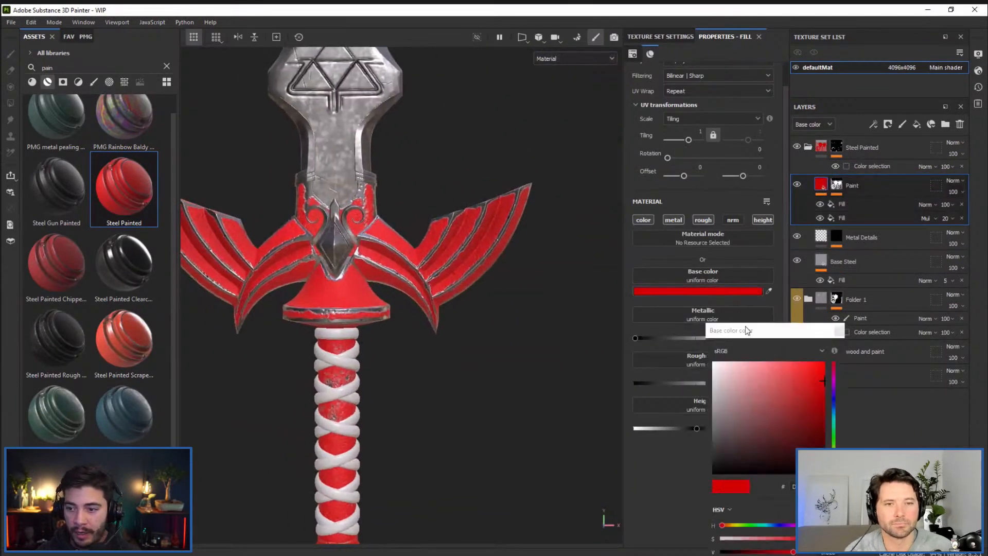
click(834, 410)
alt+right_drag(355, 259, 471, 316)
alt+middle_drag(471, 316, 407, 353)
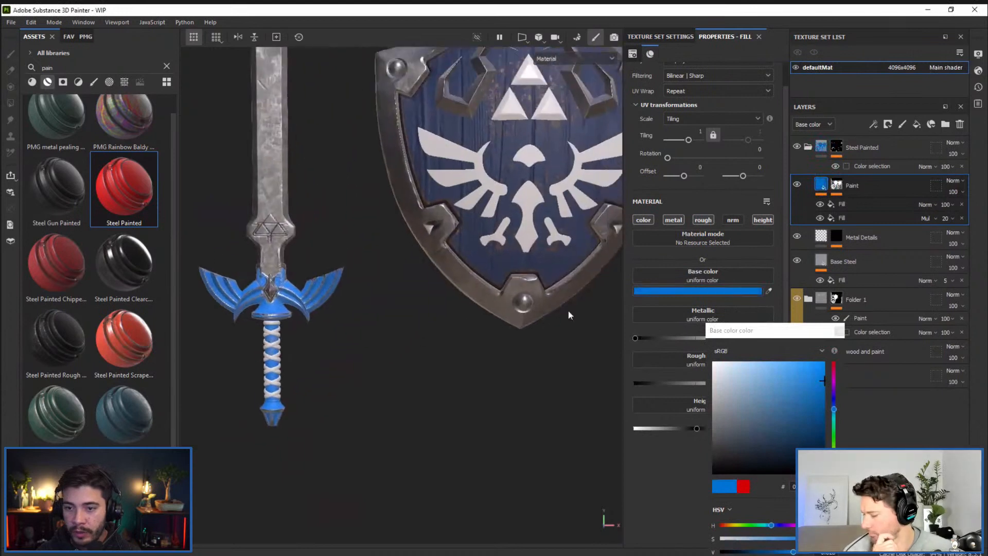
Sample the shield's blue as the Paint layer's base color and shift it to a more saturated dark violet-blue
click(768, 291)
click(577, 228)
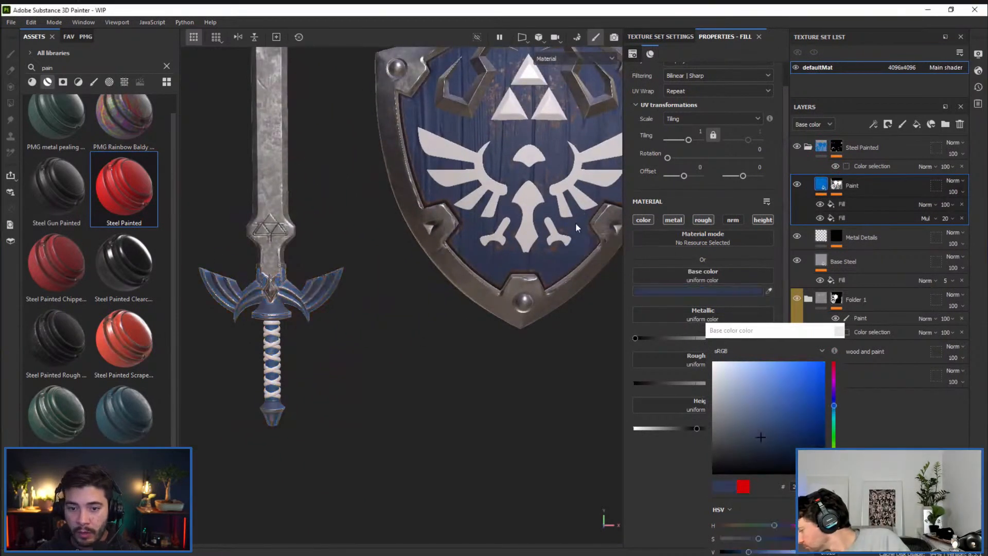
click(788, 429)
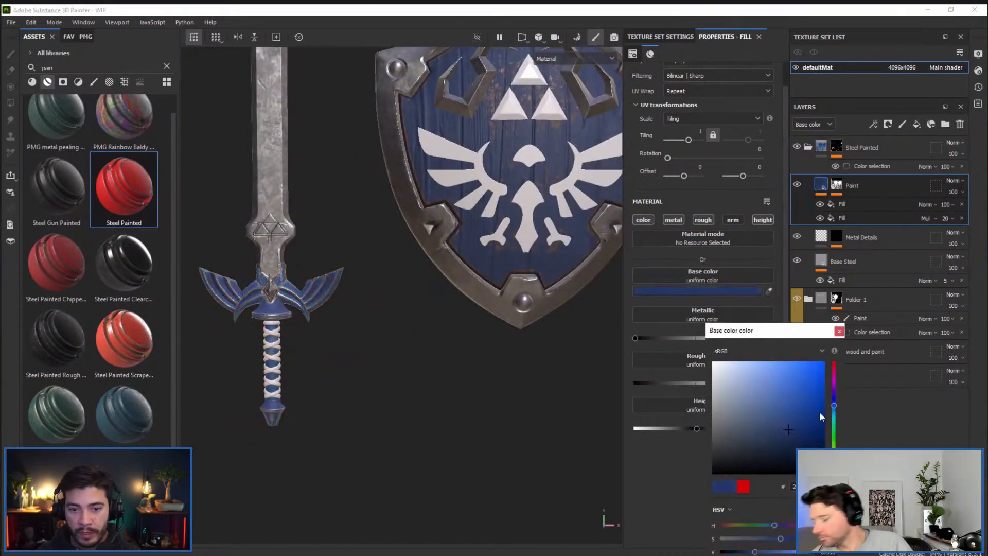
click(834, 399)
click(793, 431)
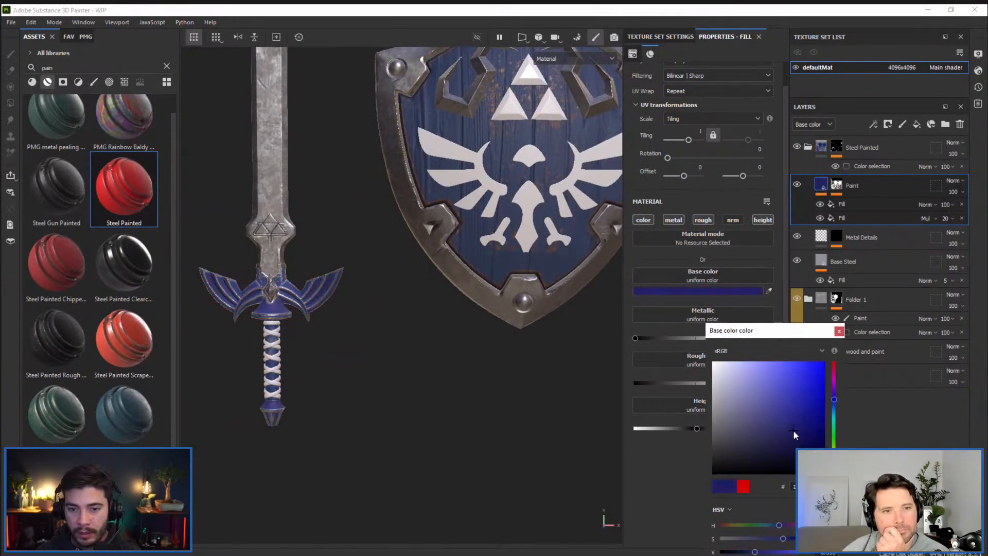
click(839, 331)
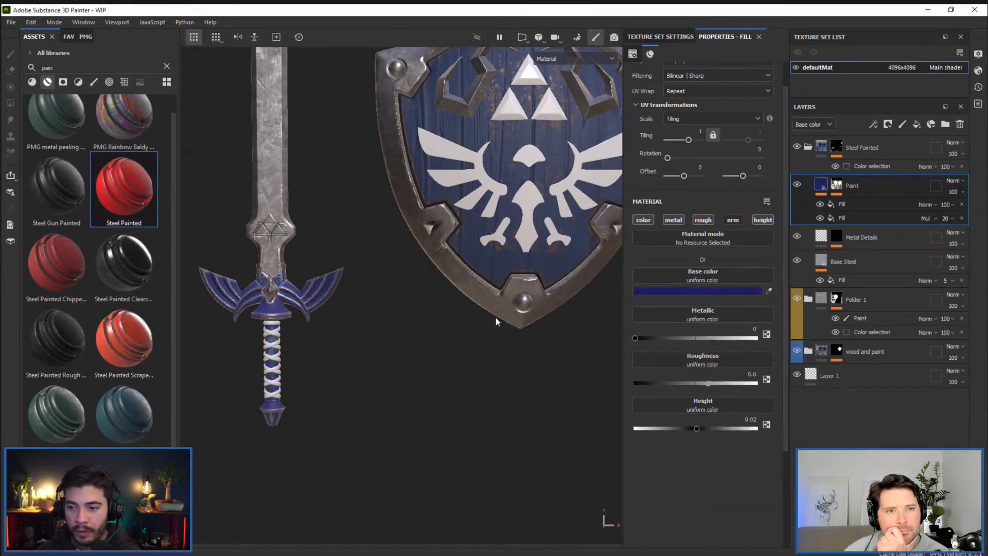
Set the Paint layer's metallic to 0.9752 and its roughness to 0.2603 for a shiny metallic finish on the guard
alt+right_drag(309, 288, 366, 340)
alt+middle_drag(365, 340, 412, 342)
alt+right_drag(355, 360, 375, 449)
alt+middle_drag(375, 450, 394, 401)
shift+right_drag(410, 321, 421, 294)
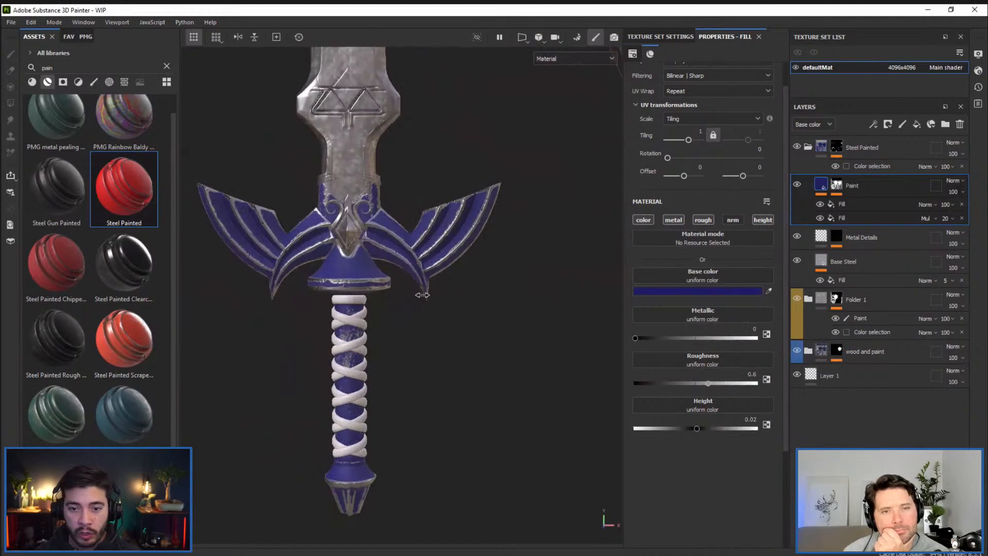
scroll(422, 295, up, 2)
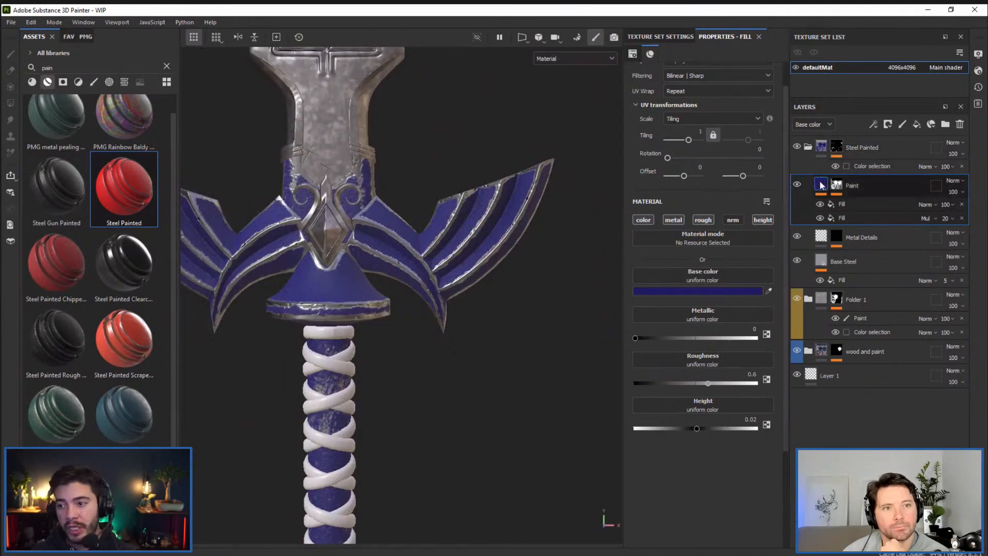
drag(650, 337, 754, 336)
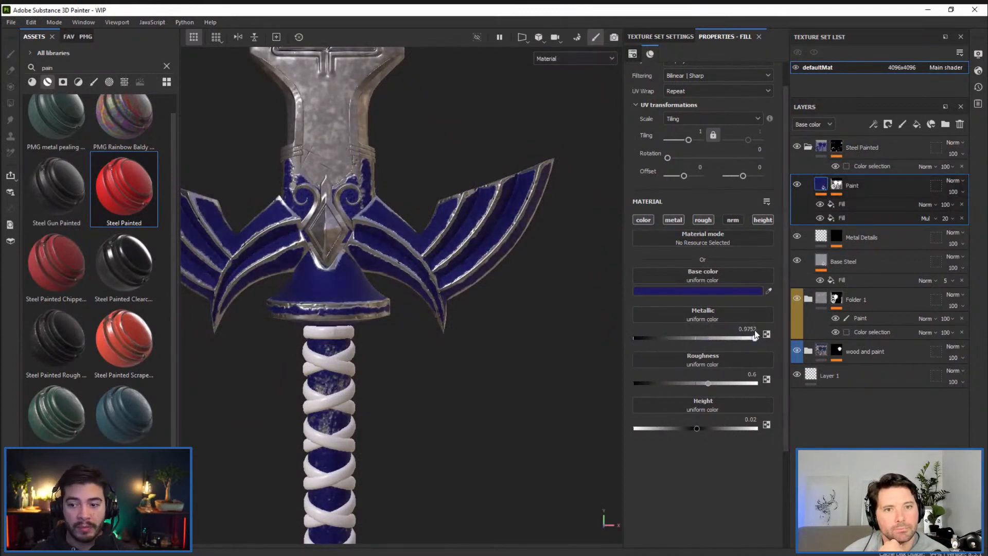
drag(715, 376, 667, 386)
shift+right_drag(337, 182, 342, 191)
scroll(343, 201, up, 3)
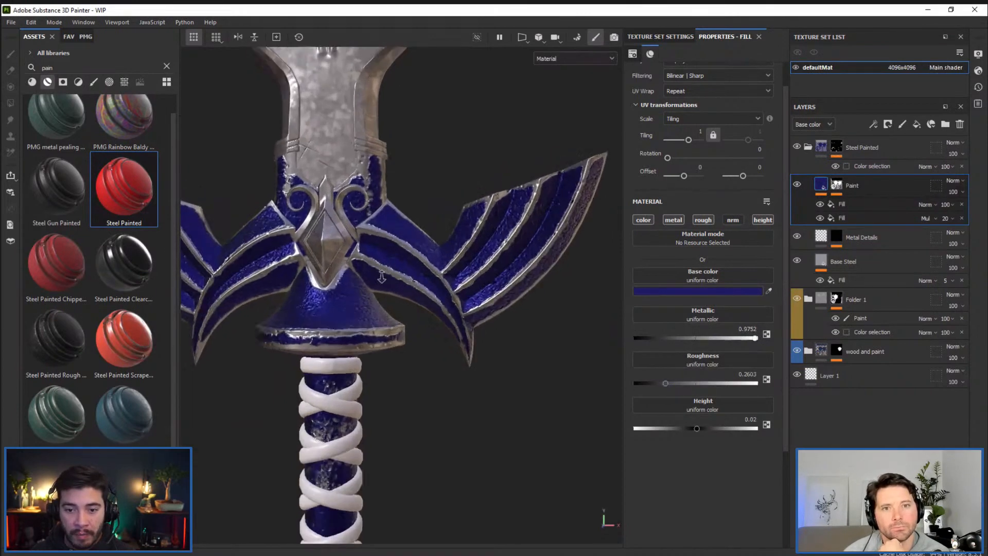
shift+right_drag(345, 227, 412, 207)
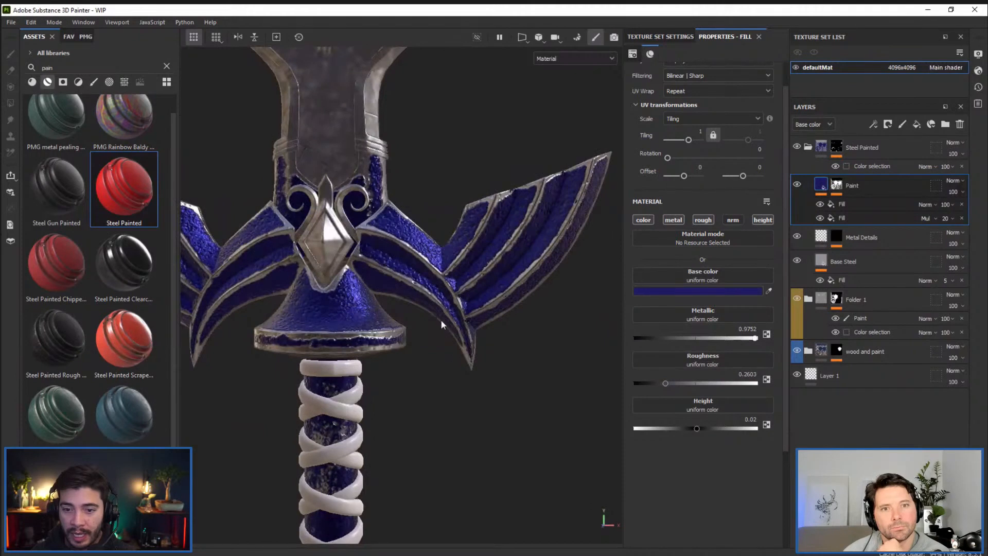
Set the opacity of the Paint layer mask's upper fill to 6 and of its lower multiply fill to 25
click(820, 205)
click(821, 219)
click(820, 218)
click(821, 205)
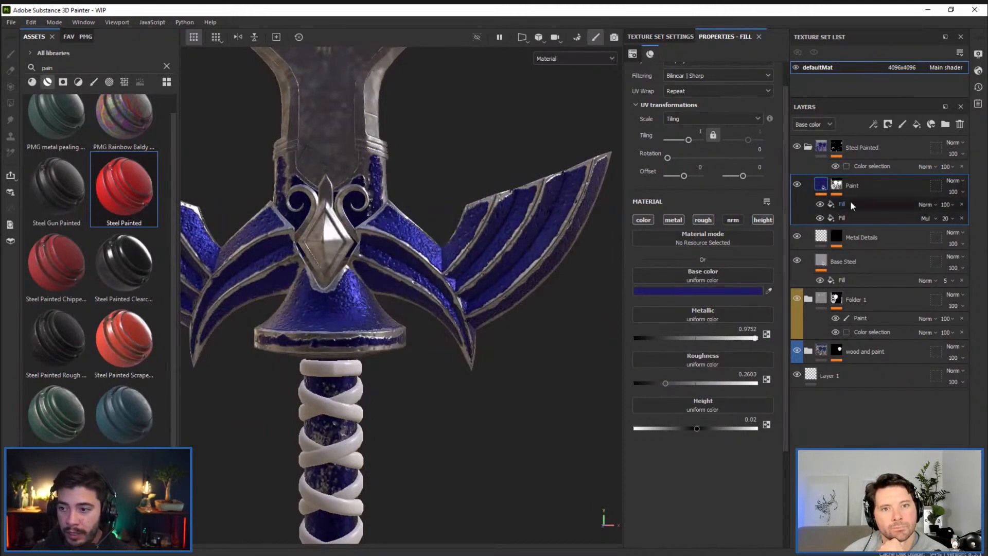
click(851, 205)
click(929, 205)
click(948, 204)
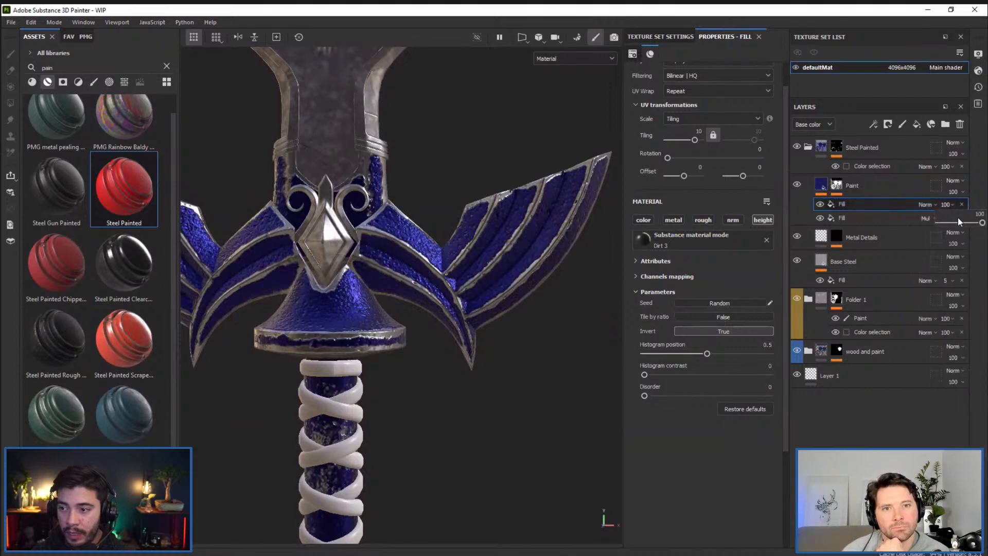
drag(957, 224, 939, 224)
click(926, 218)
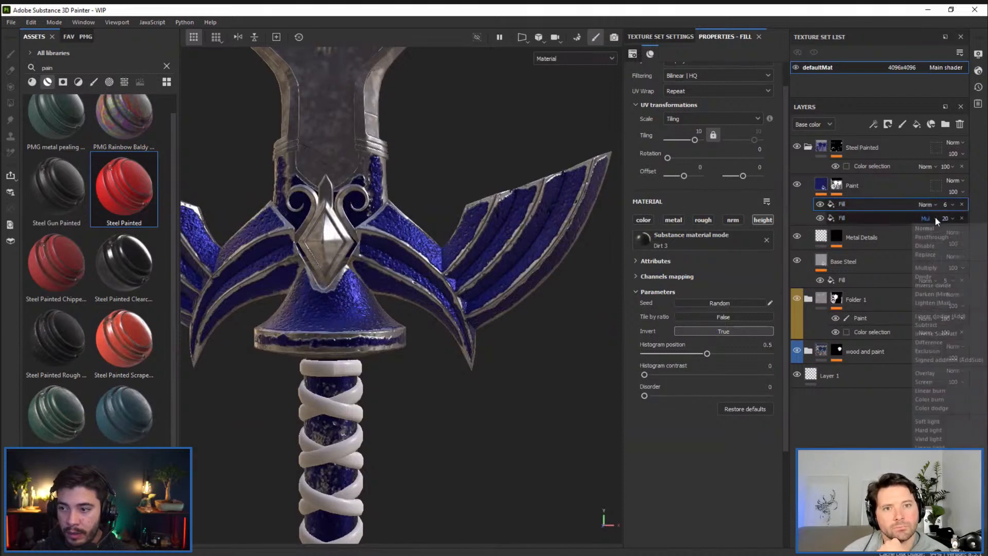
click(953, 218)
drag(955, 236, 949, 238)
Reduce the Paint layer's opacity in the Height channel to 29 to soften the painted relief on the guard
click(811, 124)
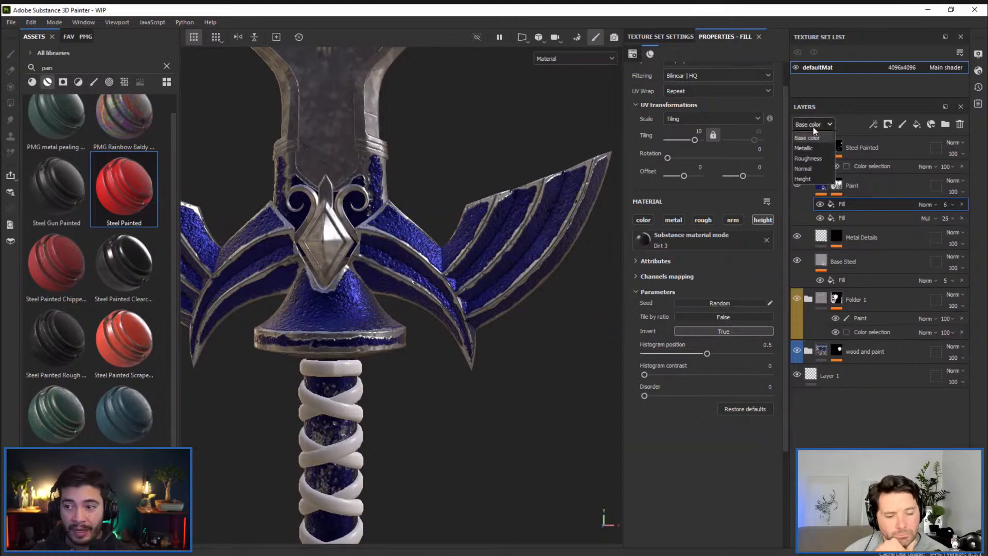
click(812, 178)
click(827, 186)
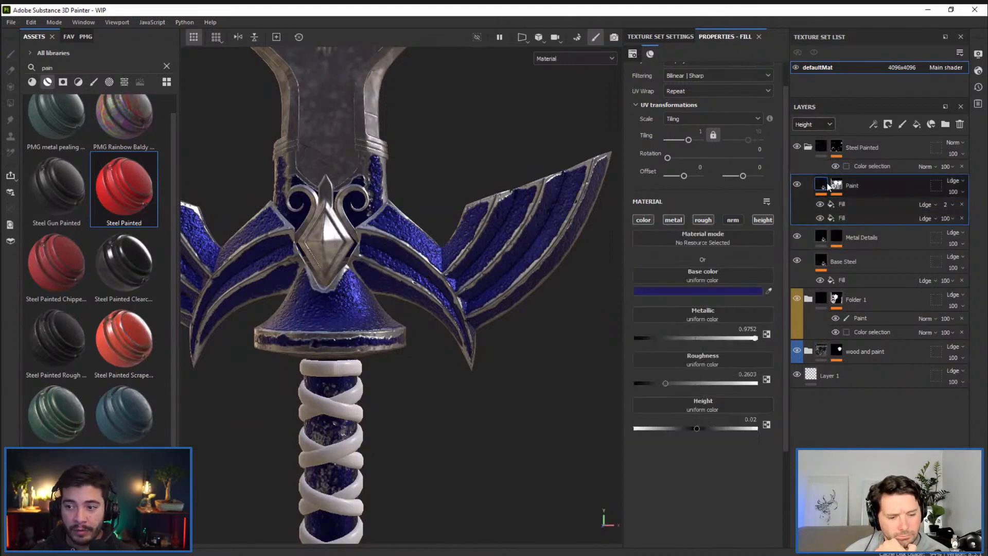
click(947, 205)
mouse_move(947, 210)
mouse_down()
mouse_move(982, 213)
mouse_move(951, 215)
mouse_up()
mouse_move(518, 248)
alt+right_down()
mouse_move(441, 150)
mouse_move(501, 146)
alt+right_up()
scroll(500, 144, down, 4)
alt+middle_drag(496, 137, 395, 214)
scroll(395, 214, down, 5)
alt+middle_drag(366, 257, 353, 254)
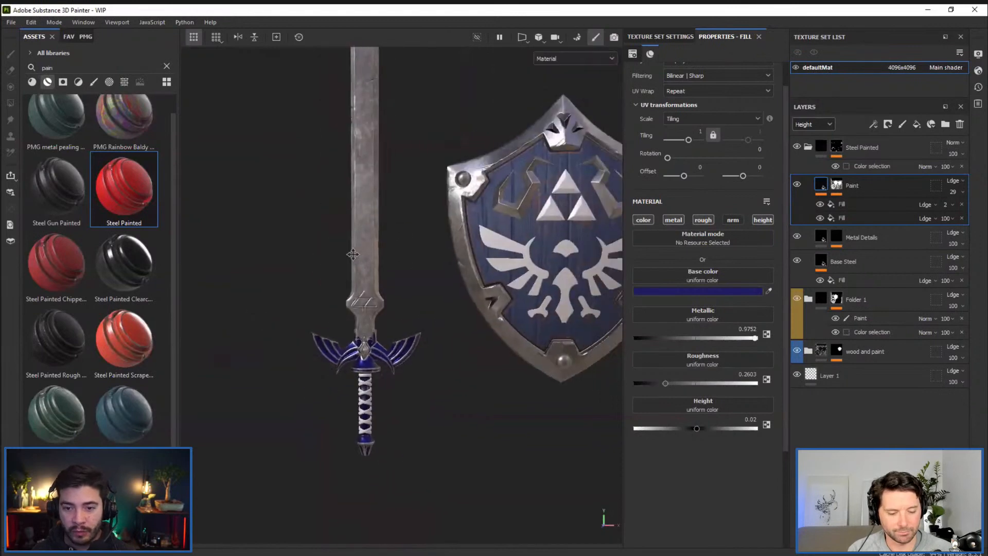
Return the layer stack to the Base color channel and collapse the Steel Painted folder with its mask selected
click(809, 125)
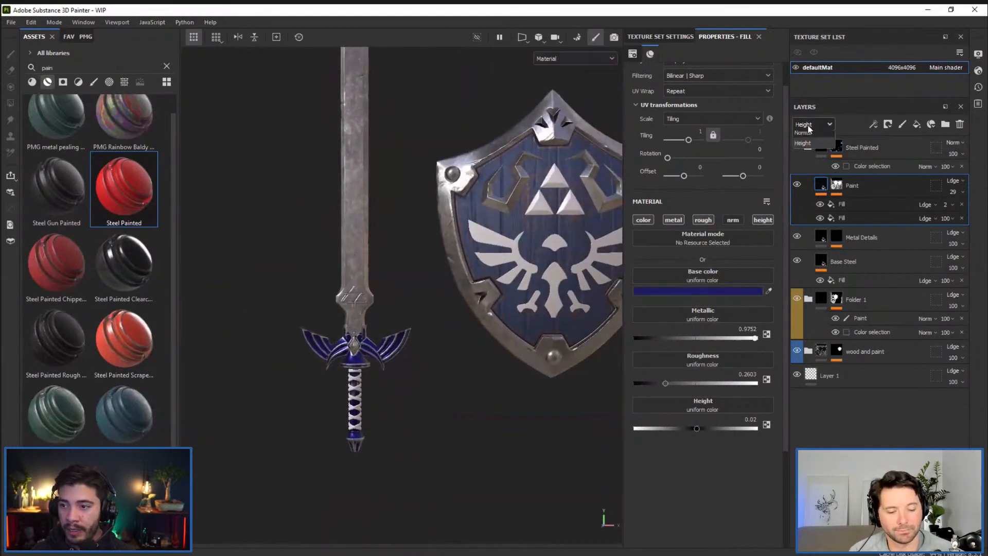
click(807, 139)
click(809, 147)
click(875, 150)
alt+middle_drag(494, 220, 439, 237)
shift+right_drag(438, 237, 488, 240)
alt+middle_drag(488, 225, 478, 240)
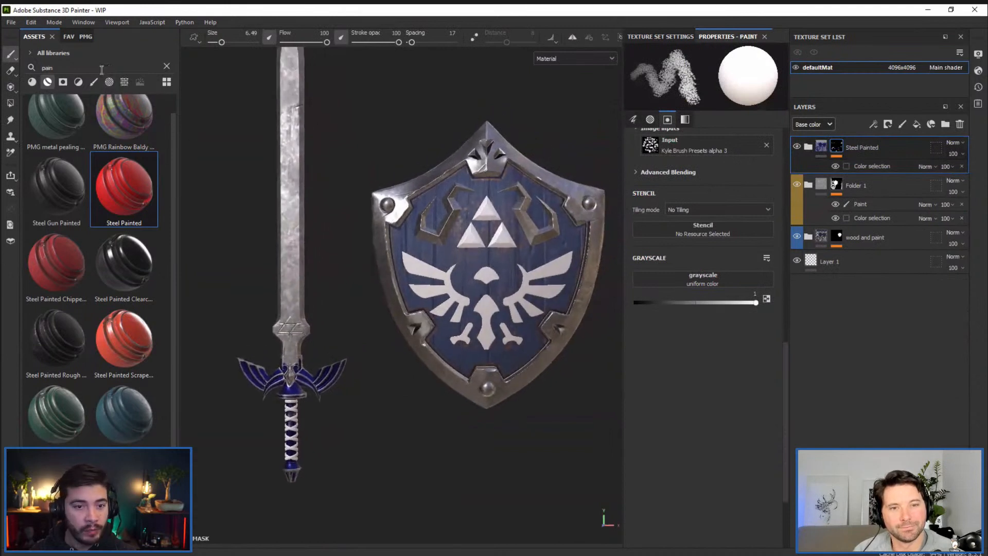
Search the base materials for "gold" and add Gold Pure as a fill layer above the Steel Painted folder
click(32, 82)
click(76, 70)
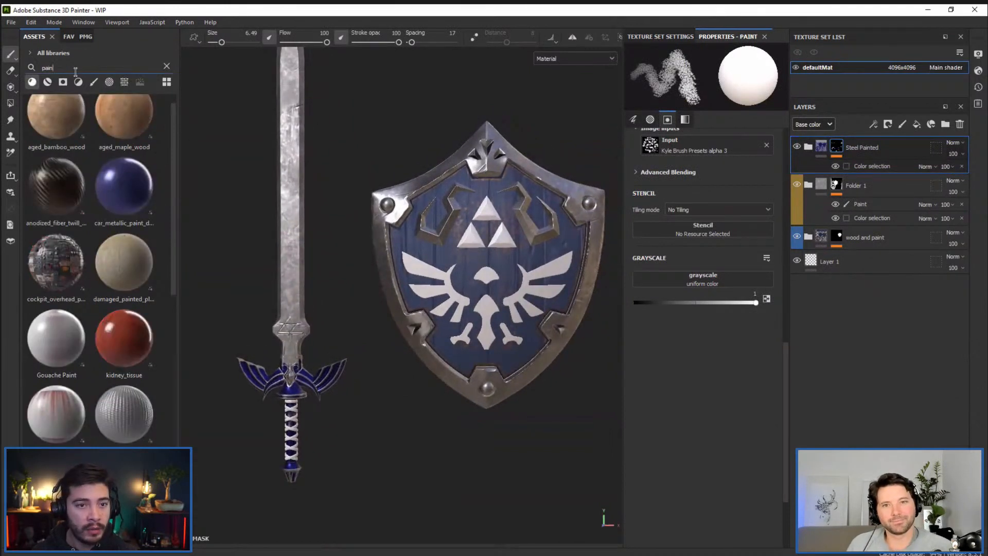
text(gold)
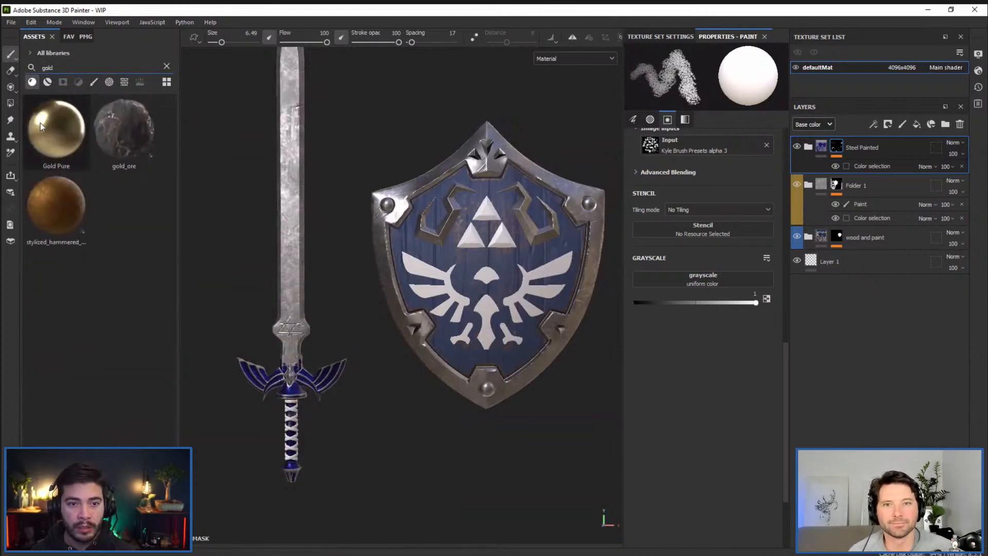
drag(42, 126, 295, 250)
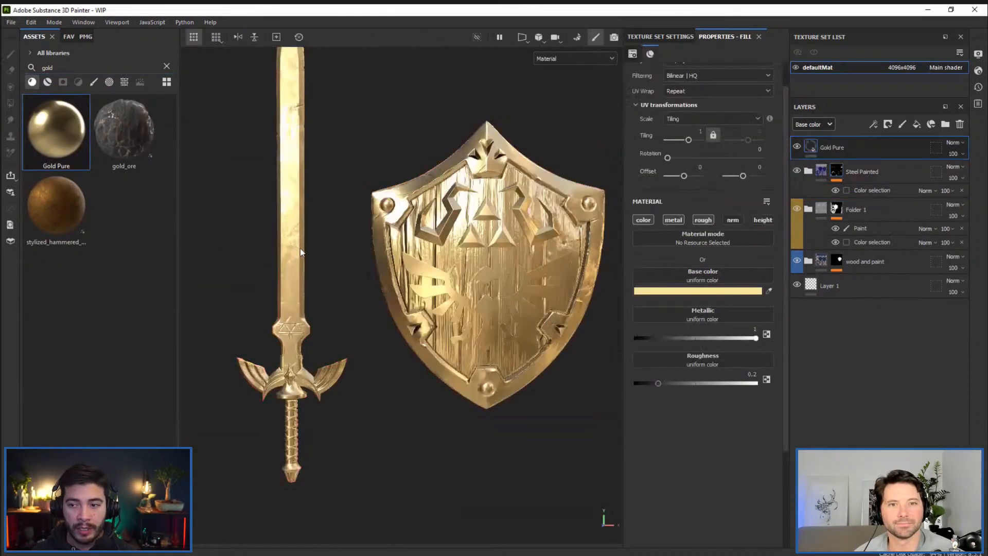
Change the Gold Pure layer's base color to a deeper, more saturated orange-gold
click(706, 292)
drag(788, 387, 795, 384)
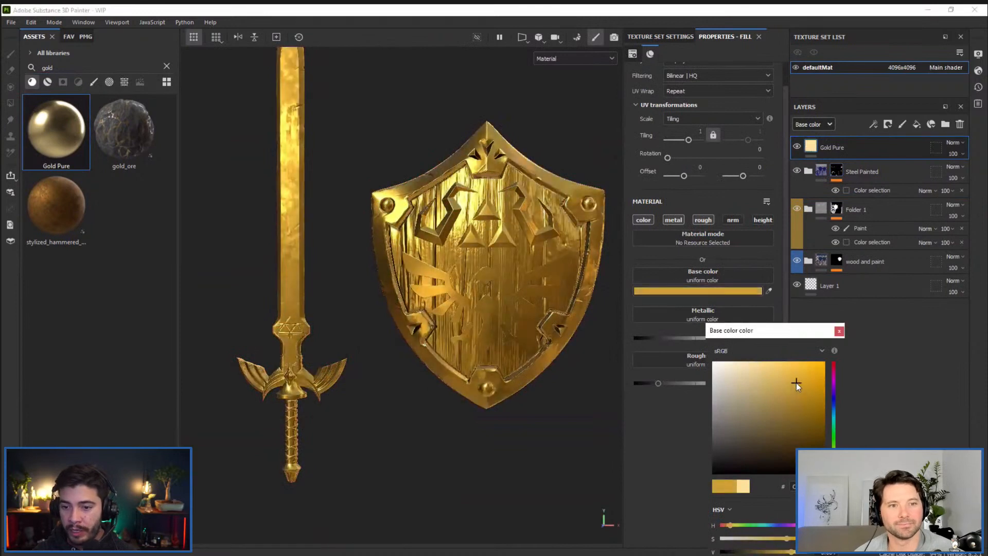
click(839, 331)
Give the Gold Pure layer a black mask with a color selection that picks the yellow ID color of the shield's triangles
click(894, 121)
click(903, 146)
click(875, 122)
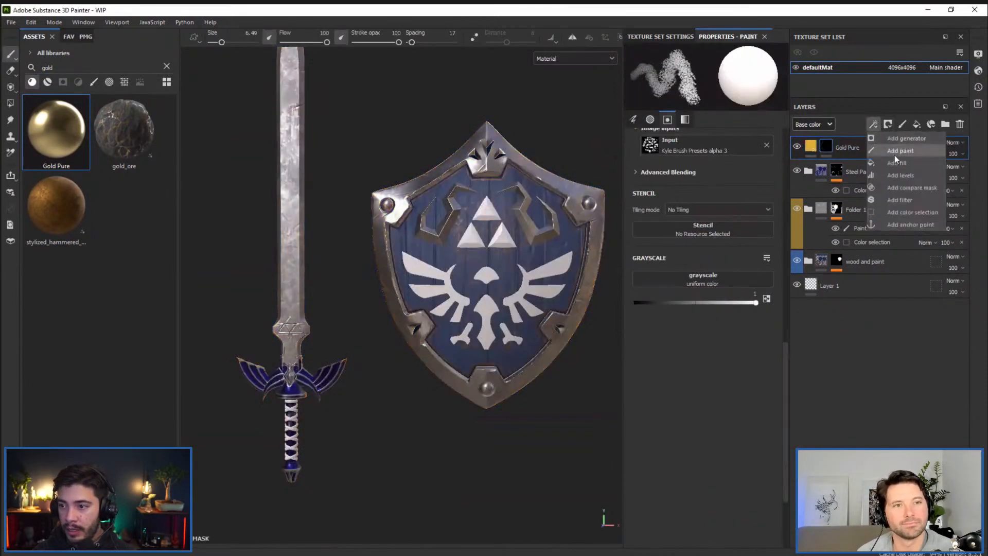
click(913, 212)
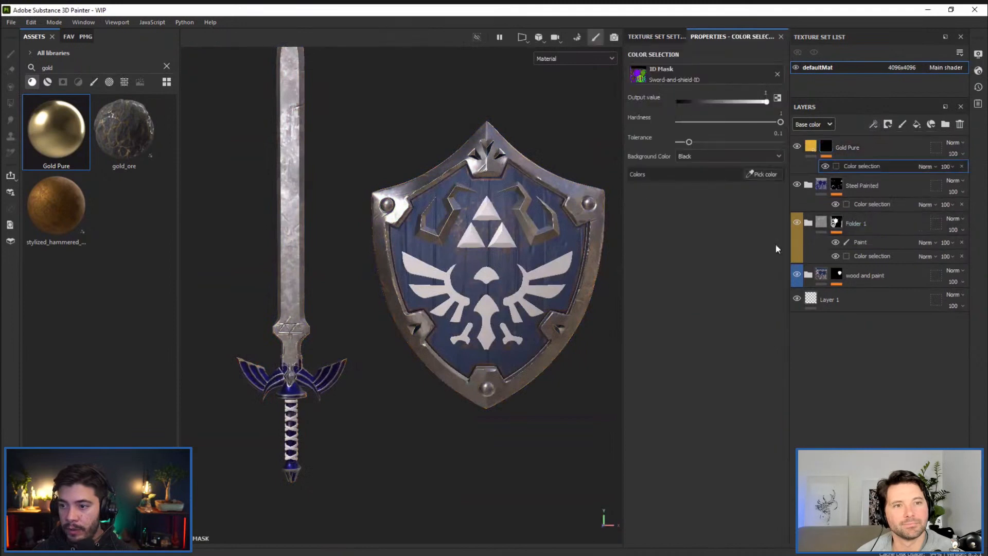
click(766, 176)
click(471, 240)
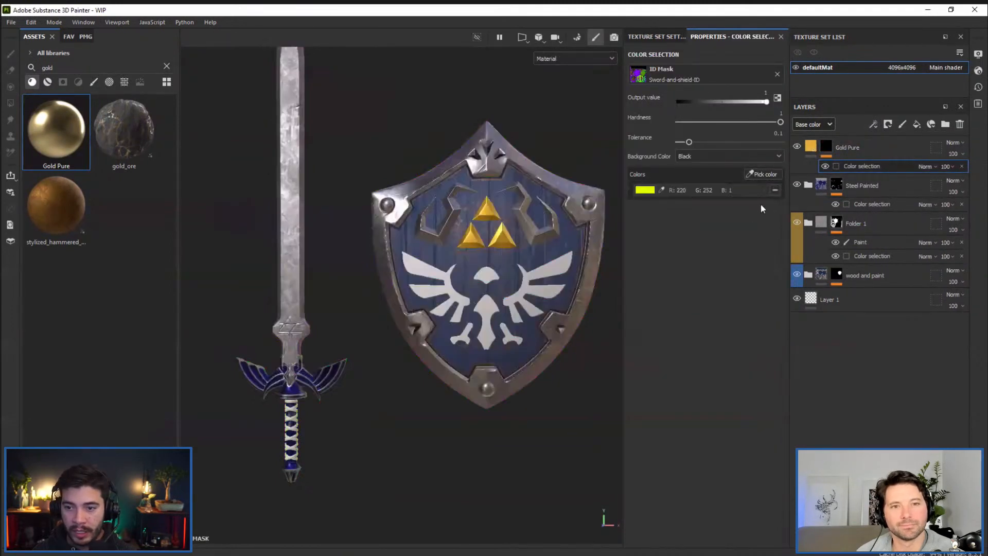
Add the olive ID color of the sword guard's center gem to the Gold Pure layer's color selection
click(766, 174)
click(300, 368)
scroll(283, 385, up, 5)
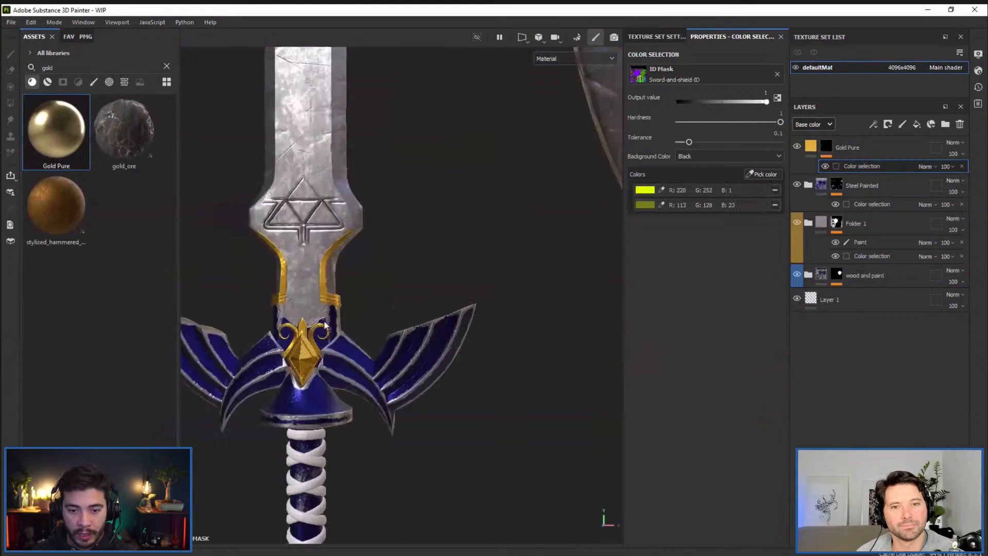
scroll(426, 401, down, 5)
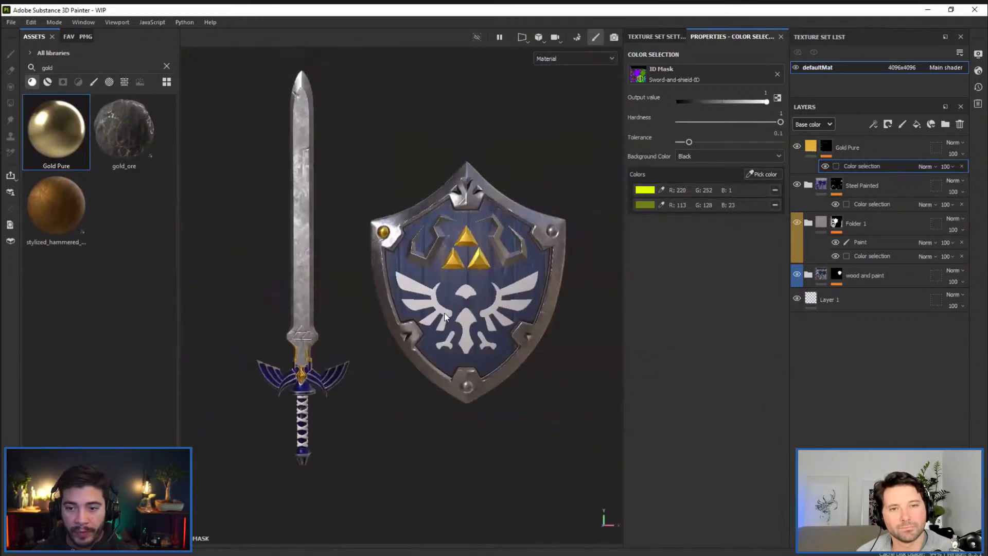
Browse the PMG smart materials and apply "PMG quick string or rope" above the Gold Pure layer
click(166, 67)
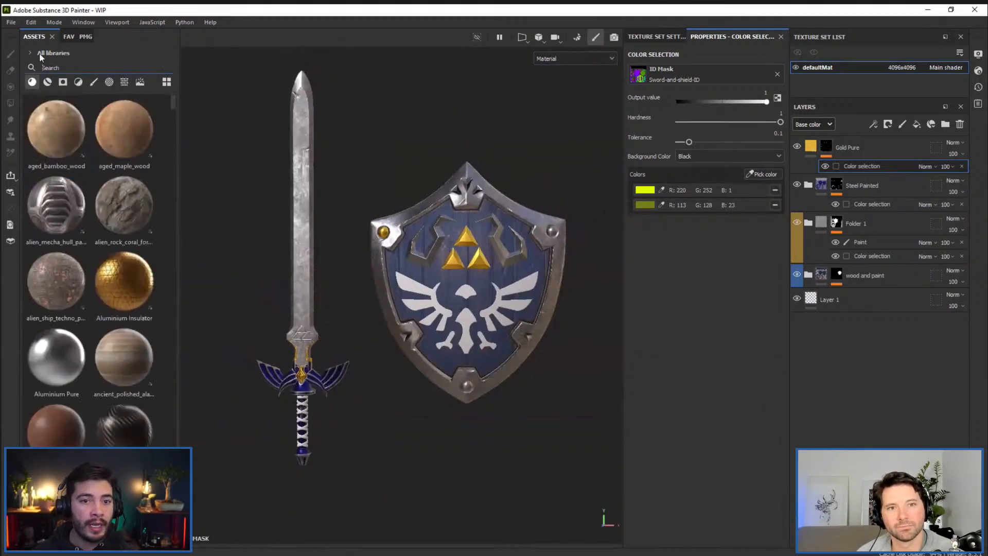
click(85, 37)
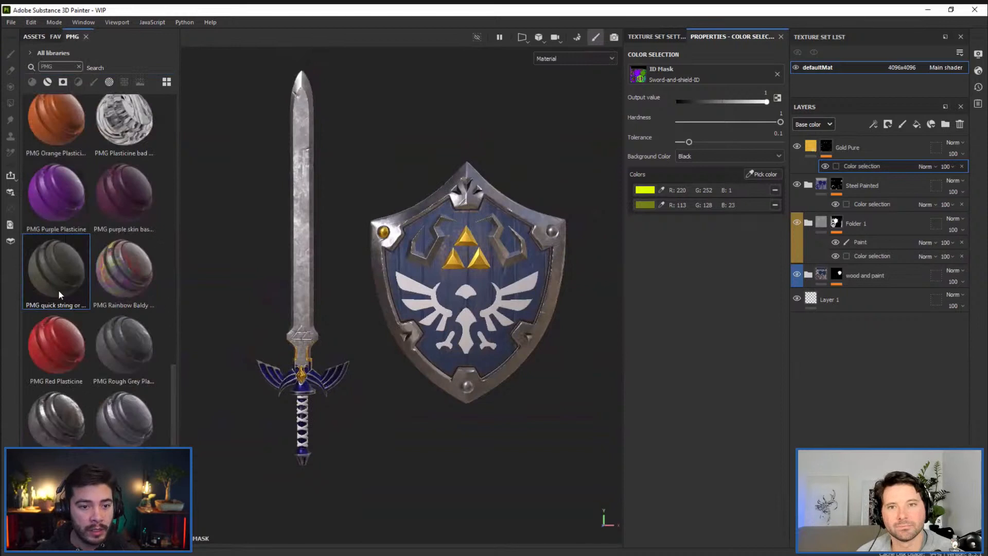
scroll(49, 285, up, 1)
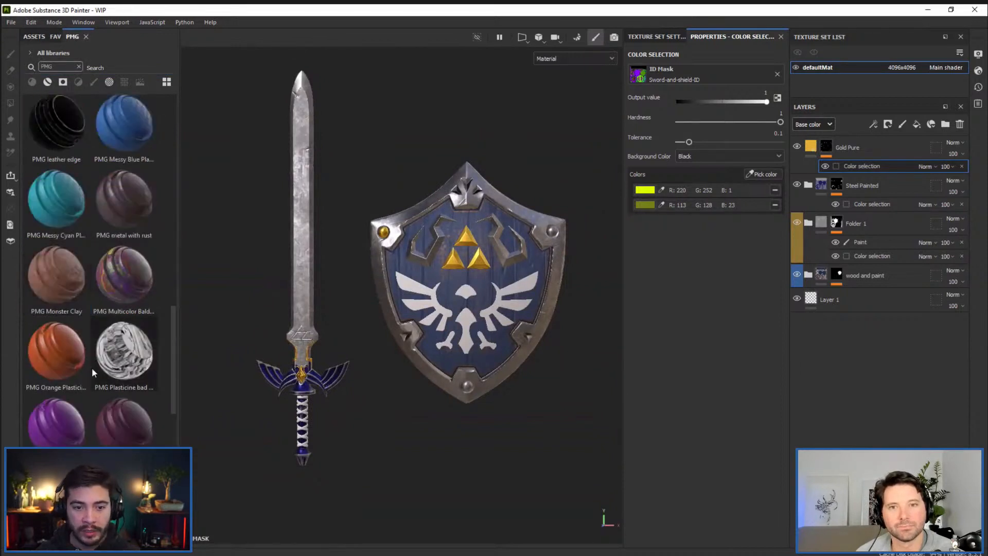
scroll(92, 369, down, 2)
scroll(70, 380, up, 1)
drag(70, 380, 305, 421)
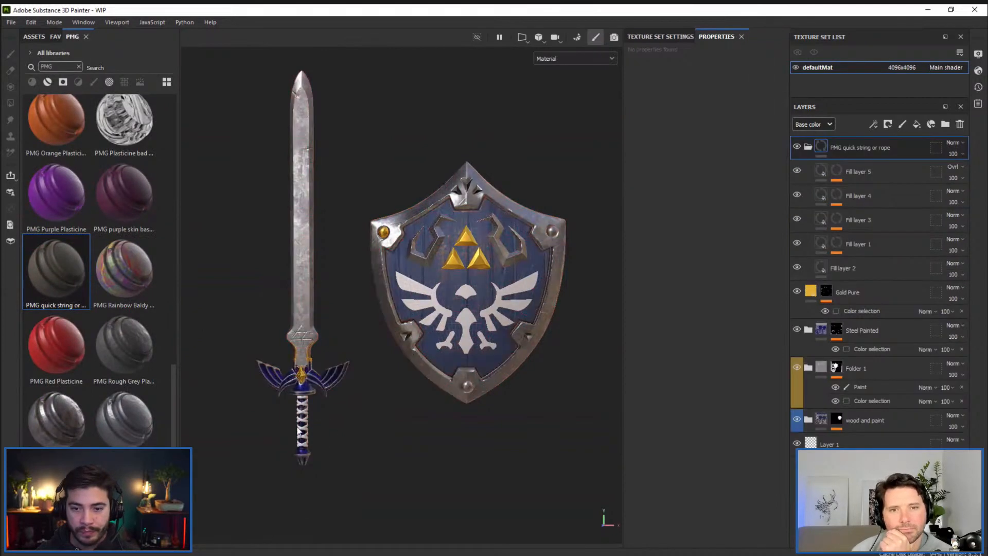
Examine the rope weave along the sword's grip up close
scroll(296, 427, up, 6)
scroll(361, 349, down, 3)
scroll(344, 281, up, 3)
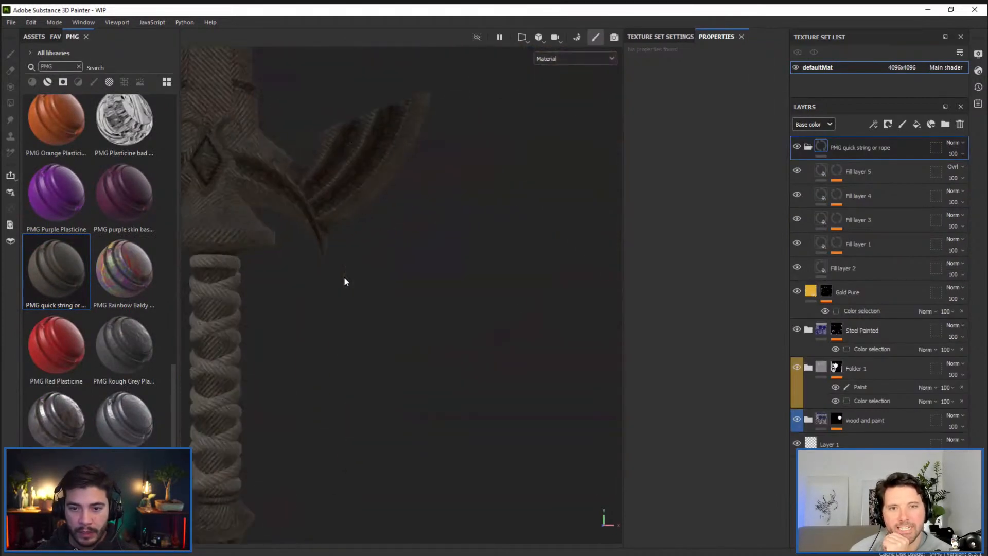
scroll(320, 298, down, 3)
scroll(258, 280, up, 3)
scroll(538, 212, down, 3)
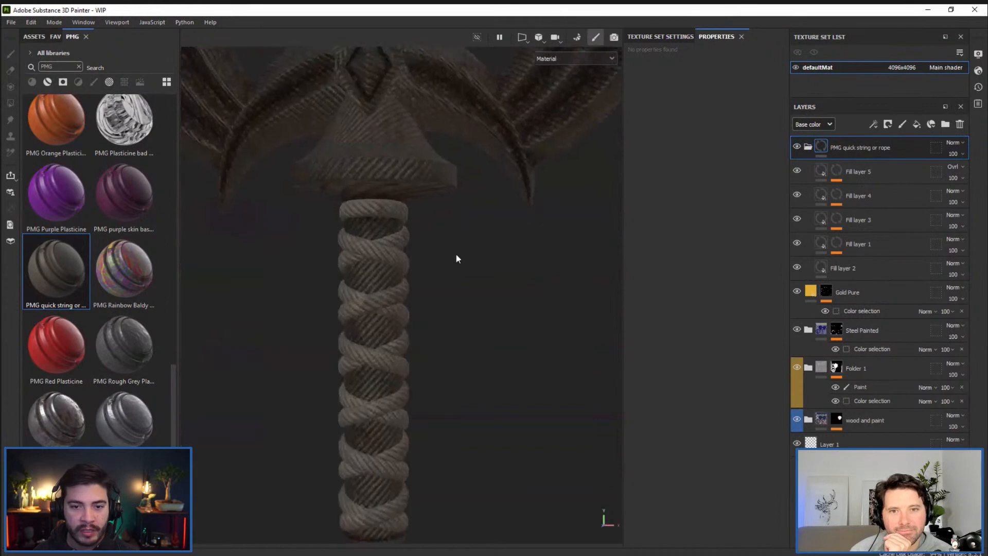
scroll(366, 264, up, 4)
scroll(370, 255, down, 3)
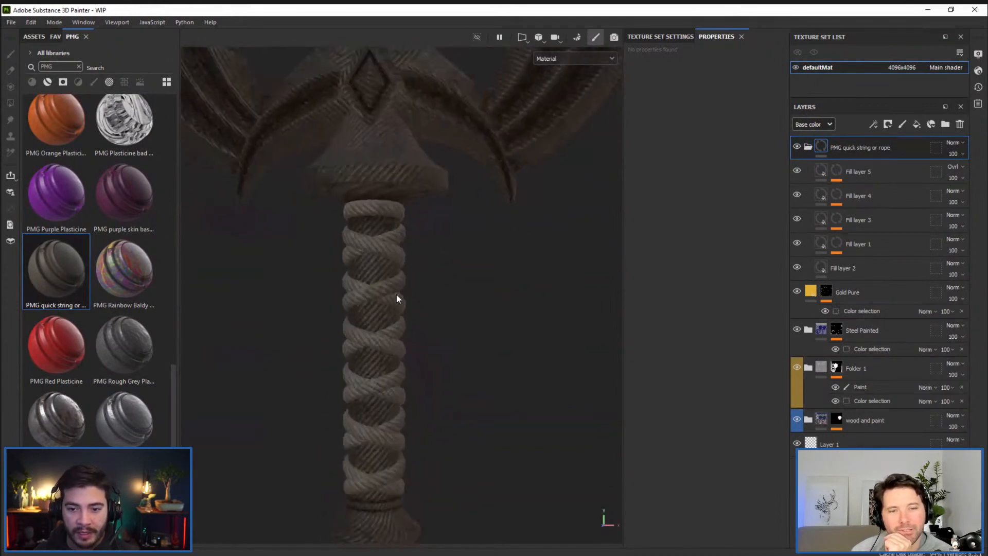
Give the rope folder a black mask with a color selection that picks the bright green ID color of the grip's wrapping
click(874, 125)
click(903, 149)
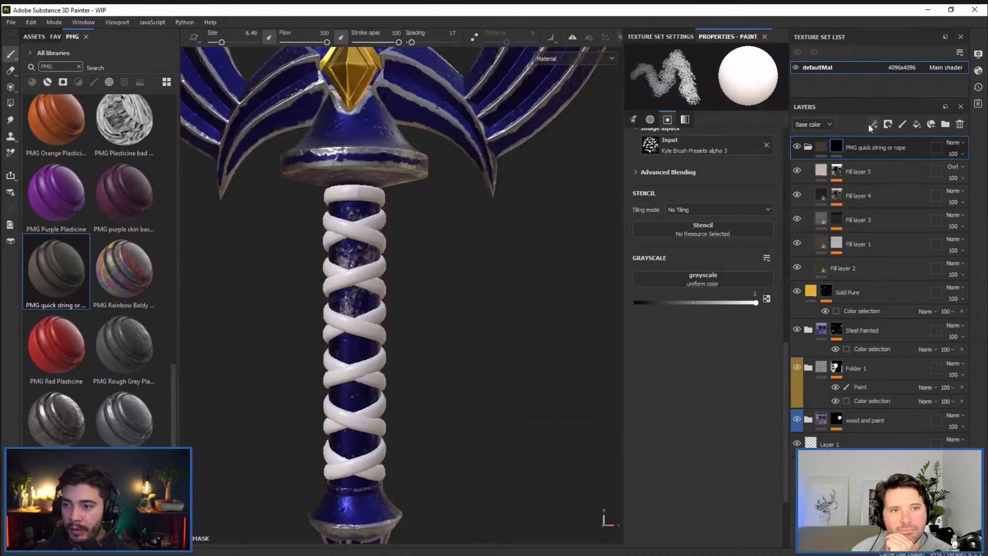
click(873, 125)
click(909, 209)
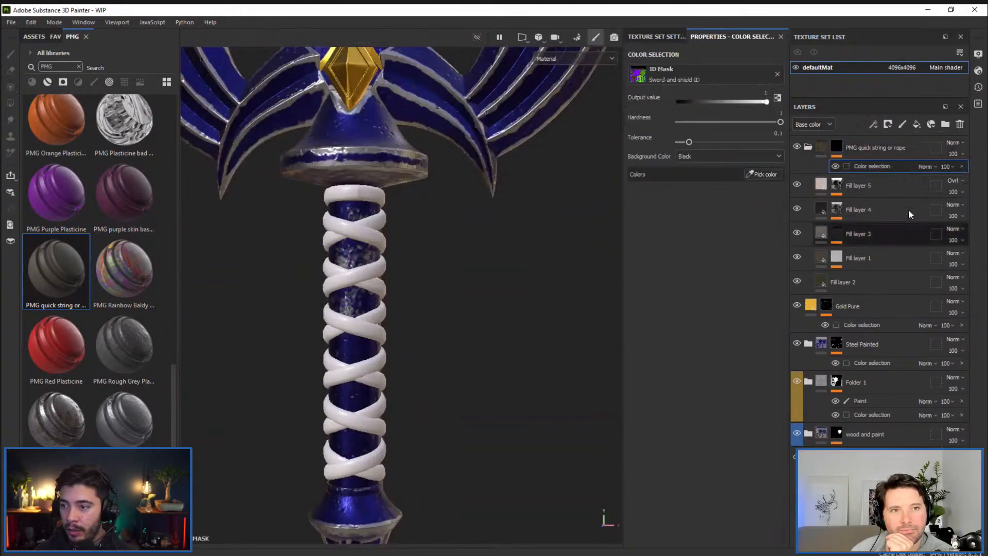
click(753, 176)
click(372, 231)
Inspect the rope-wrapped grip beside the gold and blue guard, both from afar with the shield and close up
scroll(392, 262, down, 2)
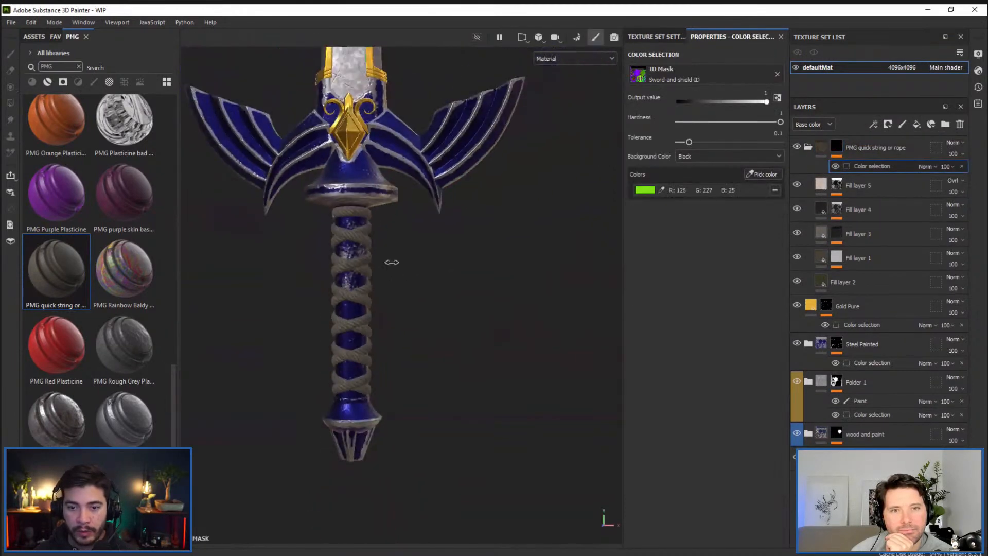
scroll(361, 240, down, 5)
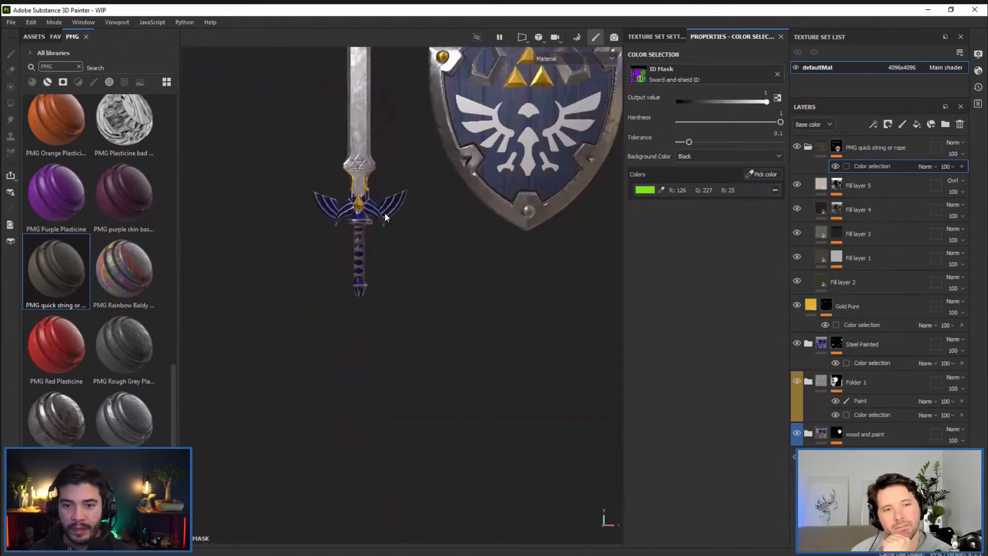
alt+middle_drag(385, 216, 326, 306)
alt+middle_drag(388, 253, 386, 259)
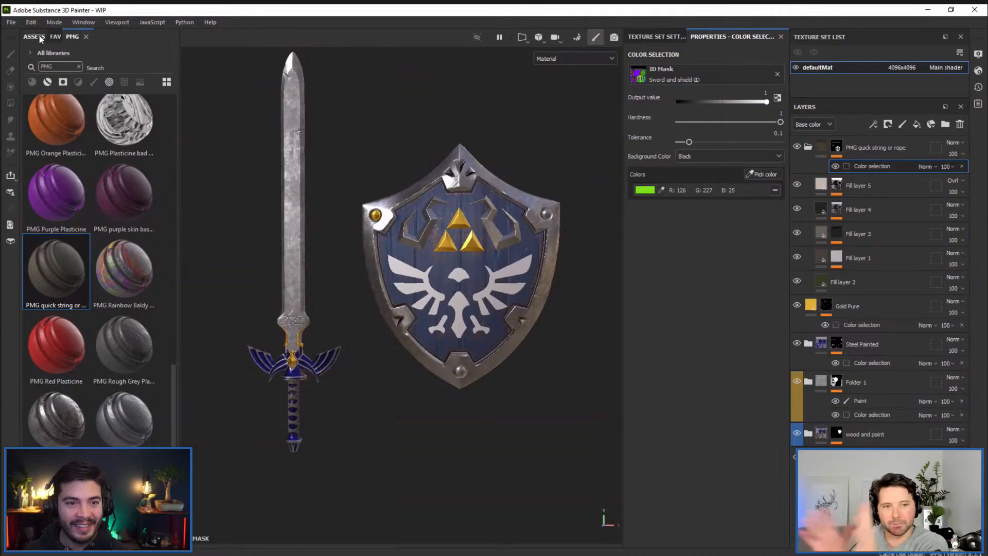
scroll(267, 439, up, 8)
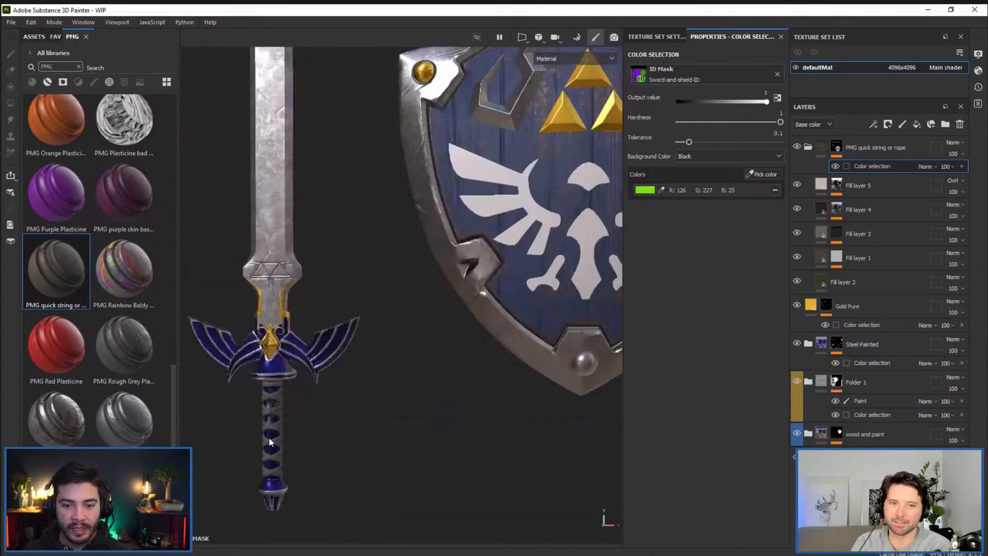
scroll(346, 365, up, 2)
scroll(346, 363, down, 8)
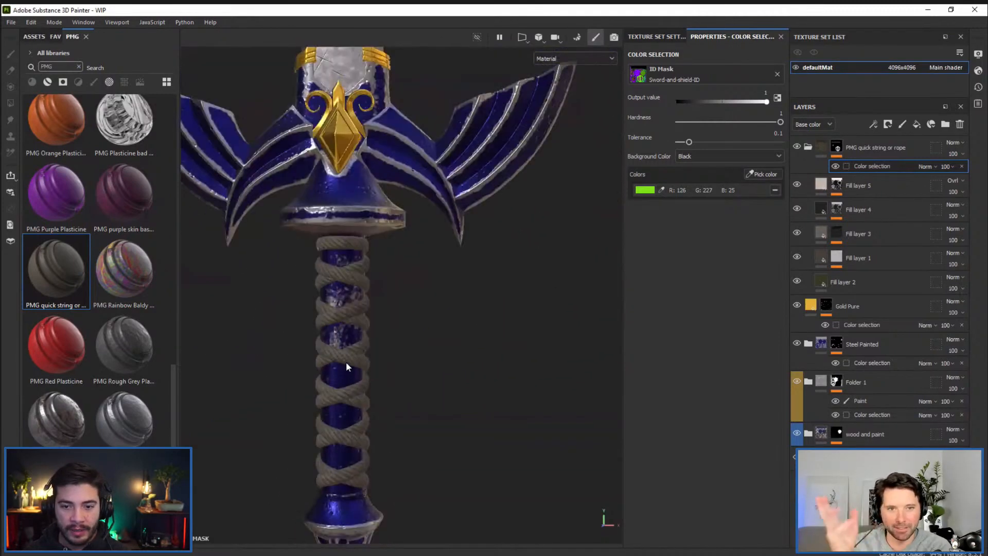
scroll(346, 362, up, 7)
scroll(345, 363, up, 2)
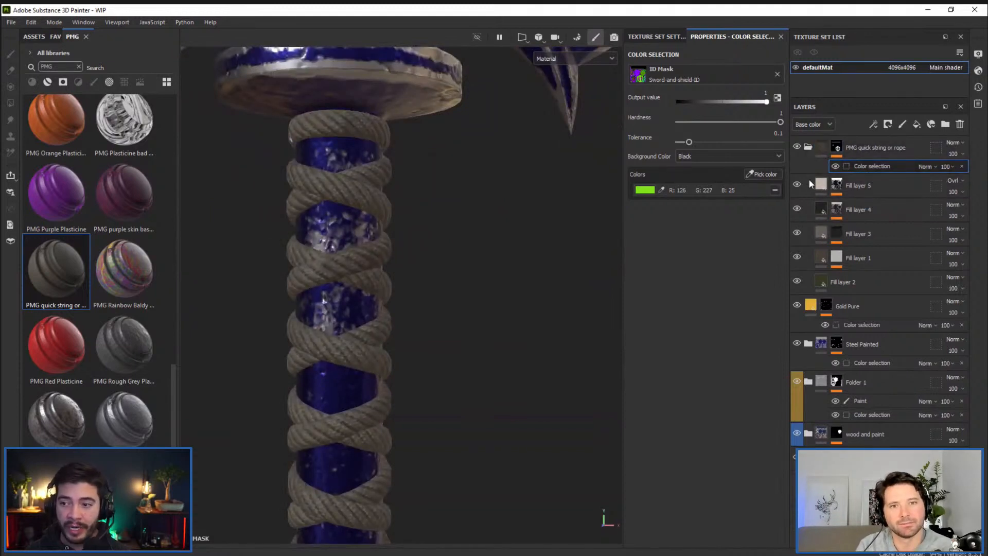
Hide Fill layers 3, 4 and 5 of the rope material and open Fill layer 1's mask to inspect its effects
click(797, 209)
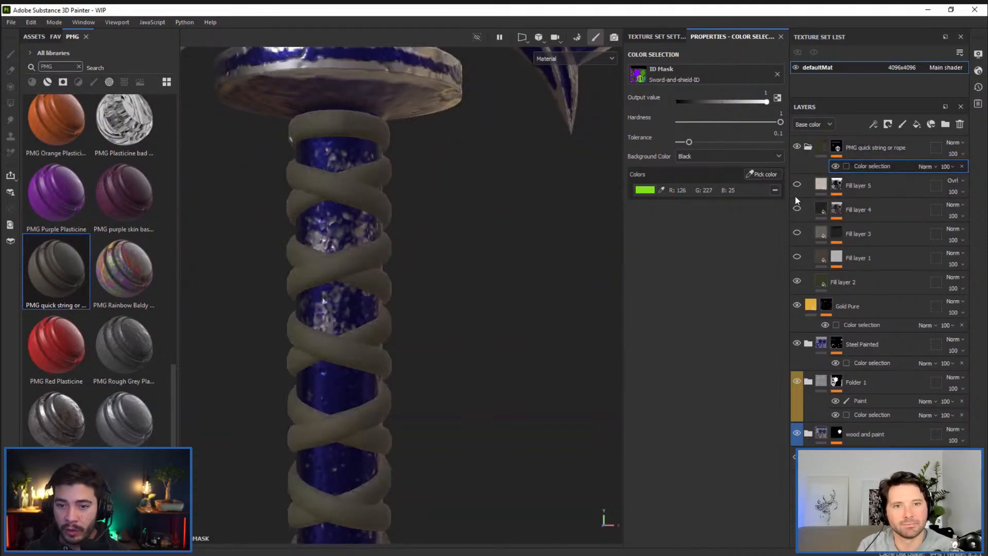
click(798, 257)
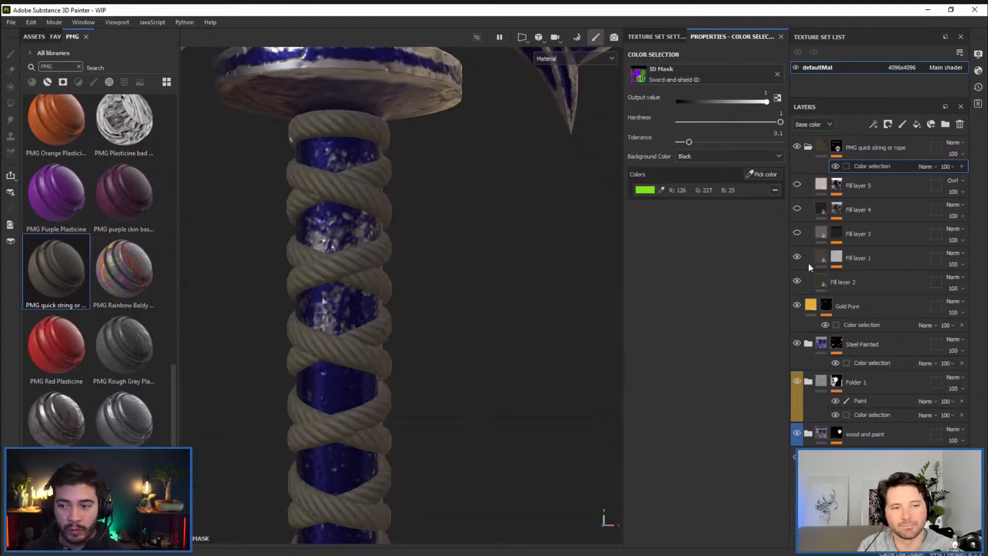
click(838, 258)
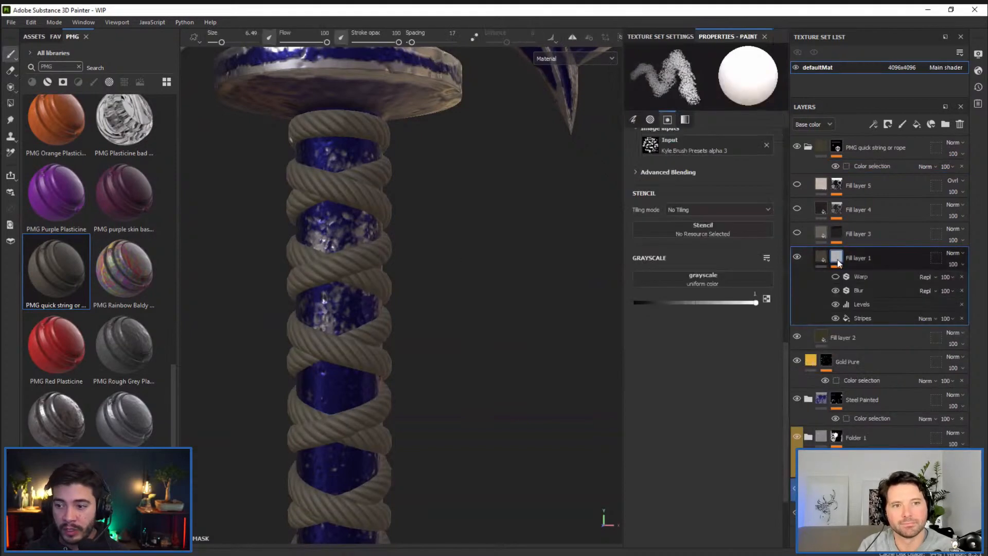
Show Fill layers 3, 4 and 5 of the rope material again and collapse its folder
click(865, 318)
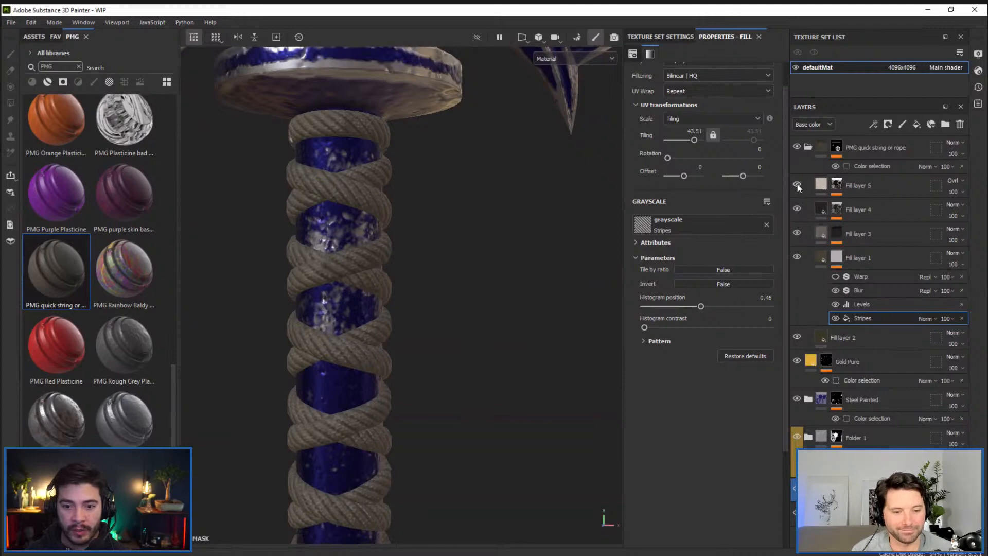
click(808, 148)
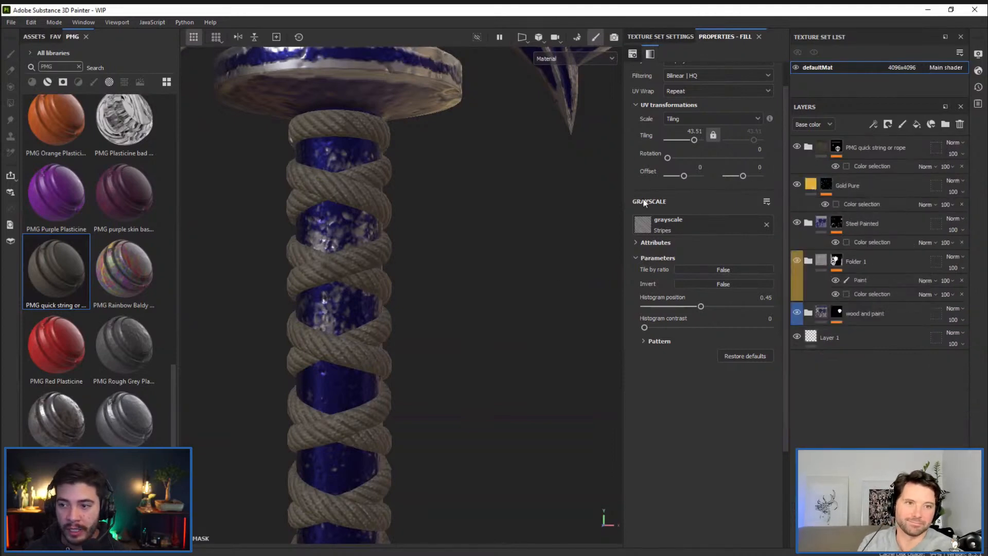
scroll(387, 323, down, 10)
middle_drag(430, 246, 351, 364)
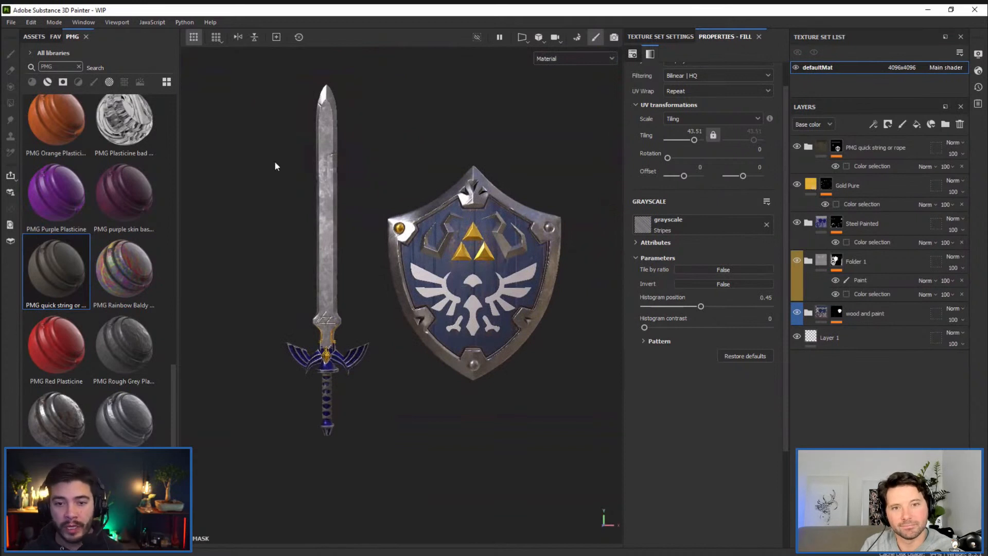
Search the material library for metal and add grinded_copper as a new layer at the top of the stack
click(32, 81)
click(38, 38)
click(75, 65)
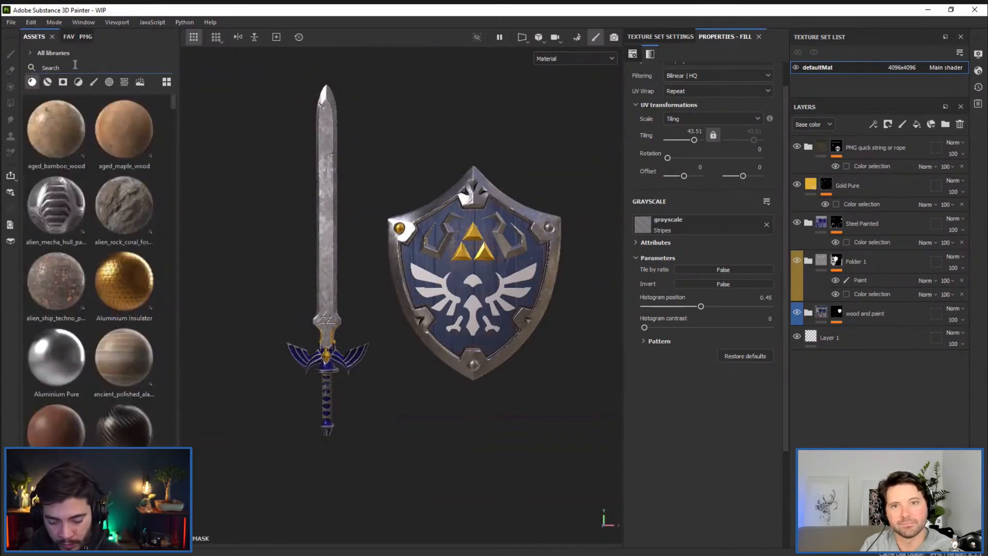
text(metal)
scroll(116, 180, down, 10)
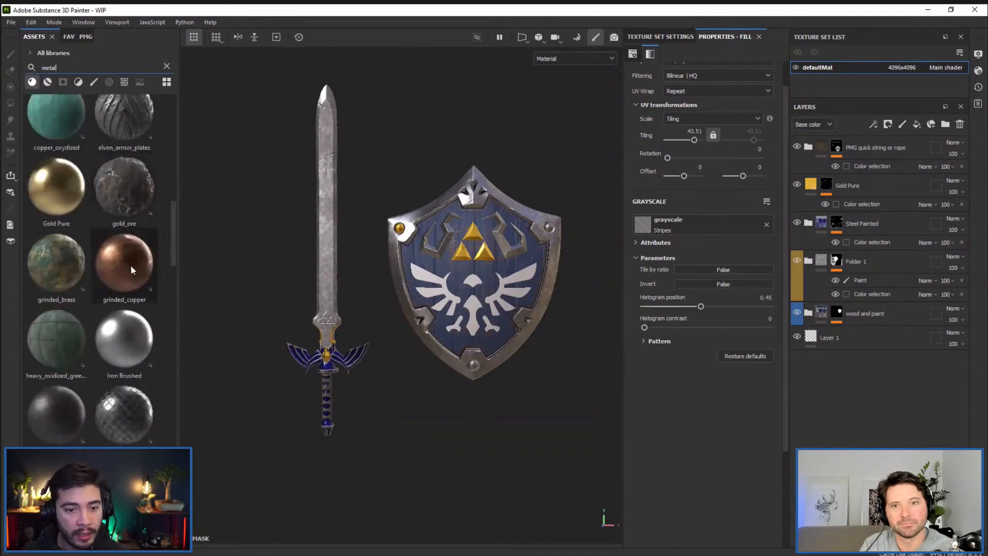
drag(128, 264, 503, 292)
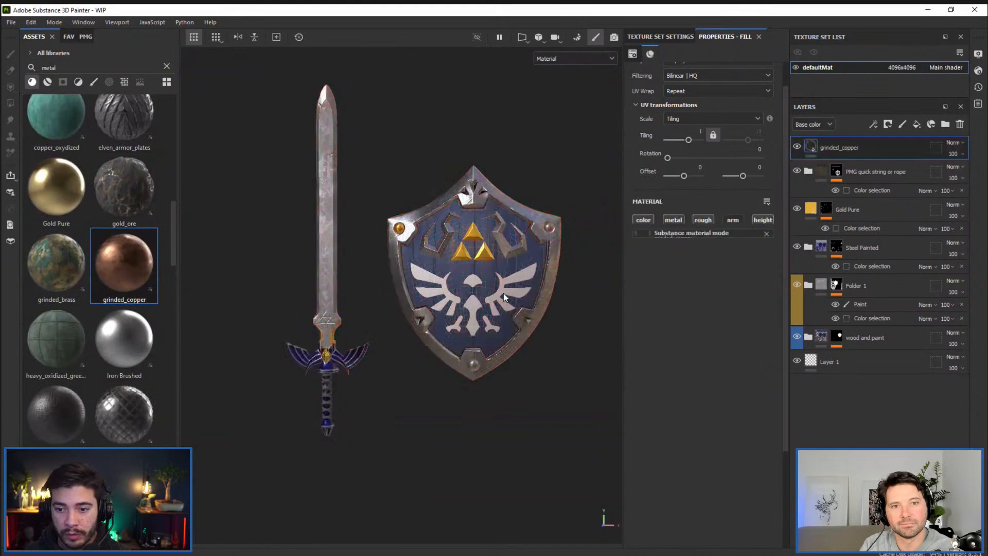
scroll(503, 292, up, 5)
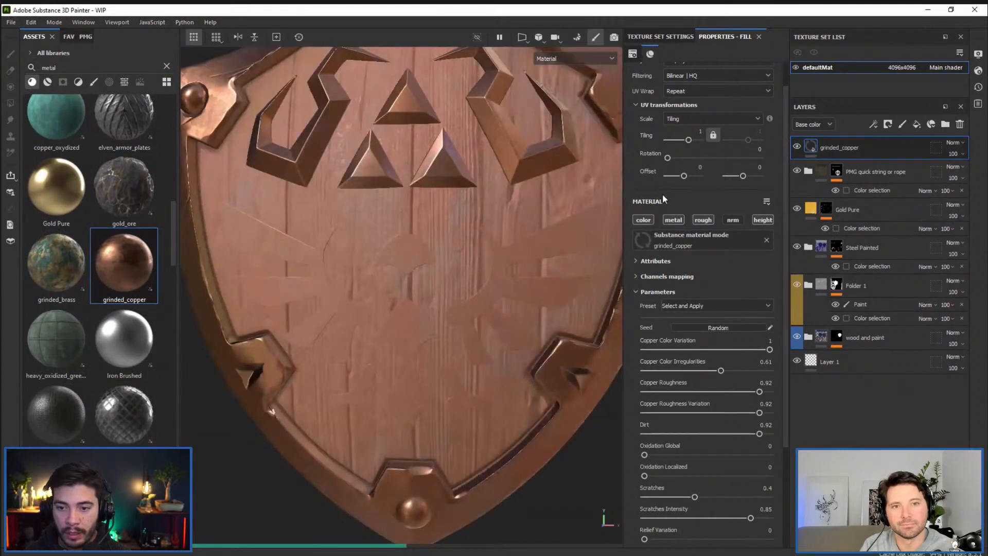
Give the grinded_copper layer a black mask with a color selection that picks the turquoise-green ID color of the shield's bird emblem
click(888, 124)
click(906, 151)
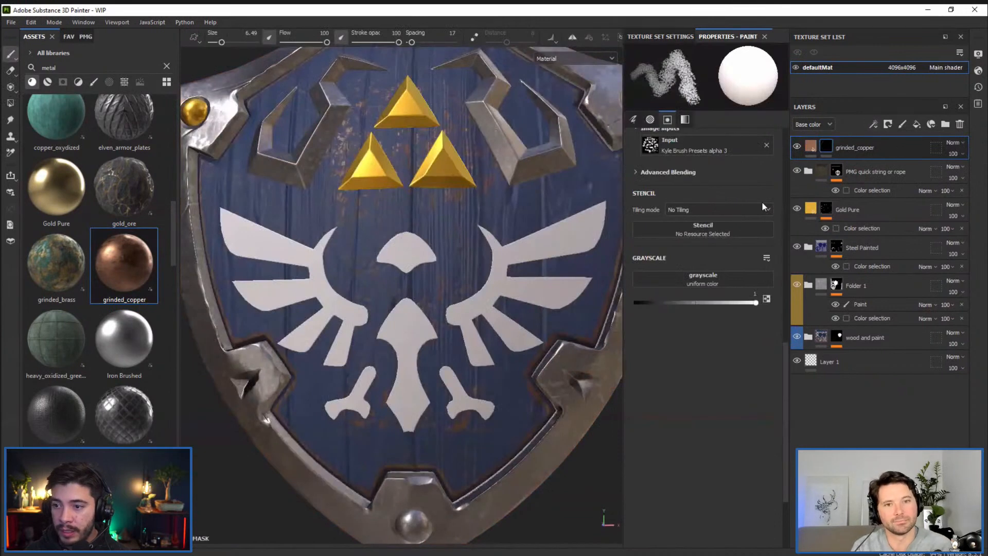
click(873, 124)
click(917, 209)
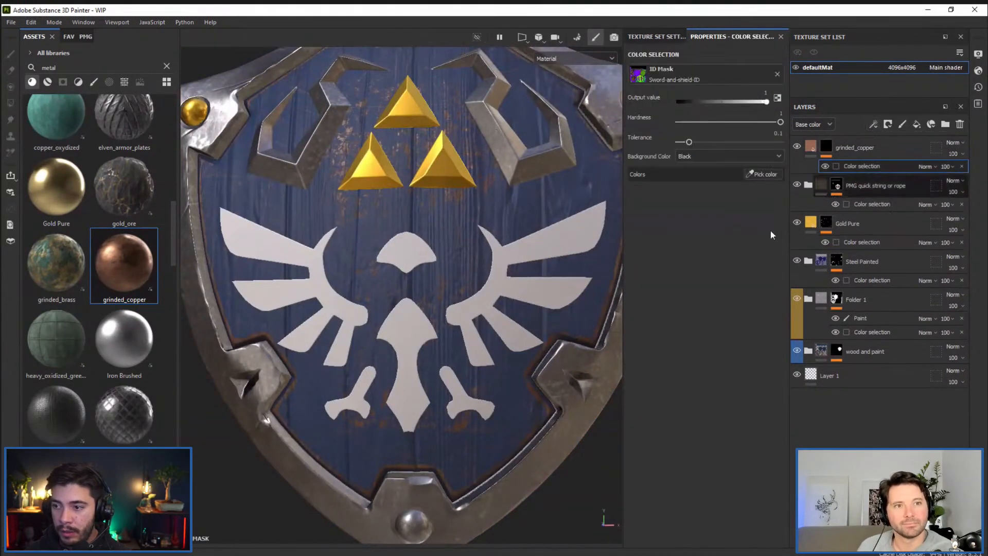
click(765, 175)
click(491, 285)
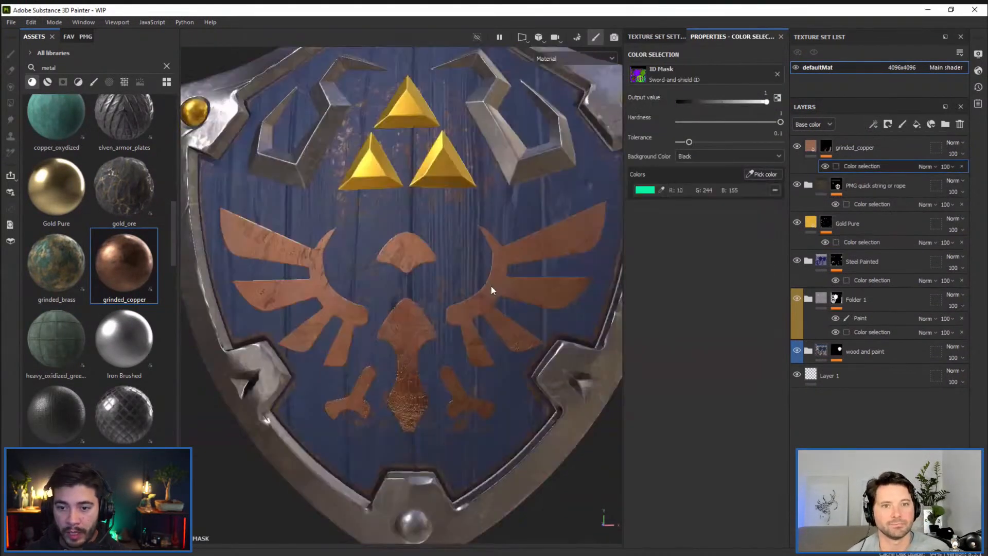
Add an HSL Perceptive filter to the content of the grinded_copper layer
key(f)
alt+middle_drag(487, 287, 461, 313)
click(810, 147)
scroll(672, 307, down, 3)
scroll(671, 308, up, 3)
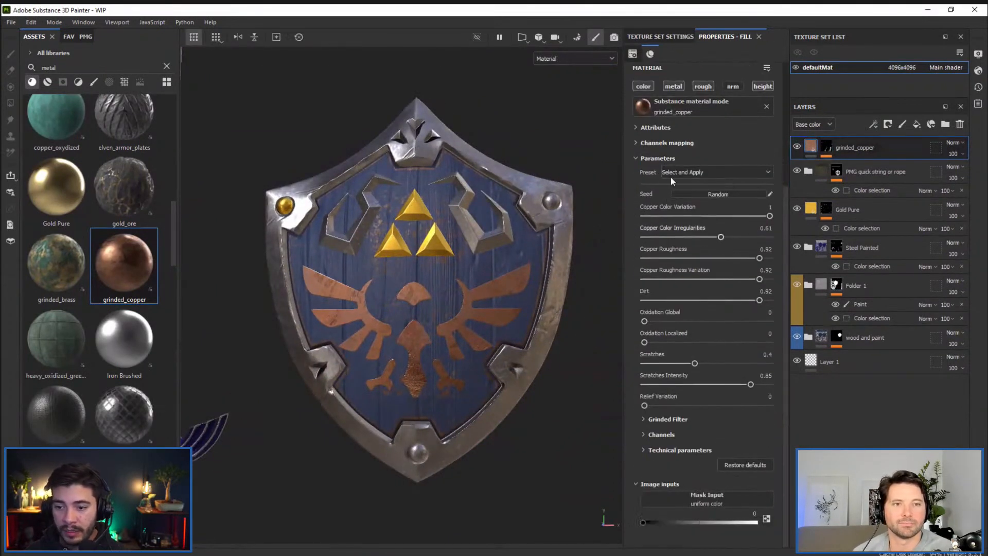
scroll(740, 297, down, 3)
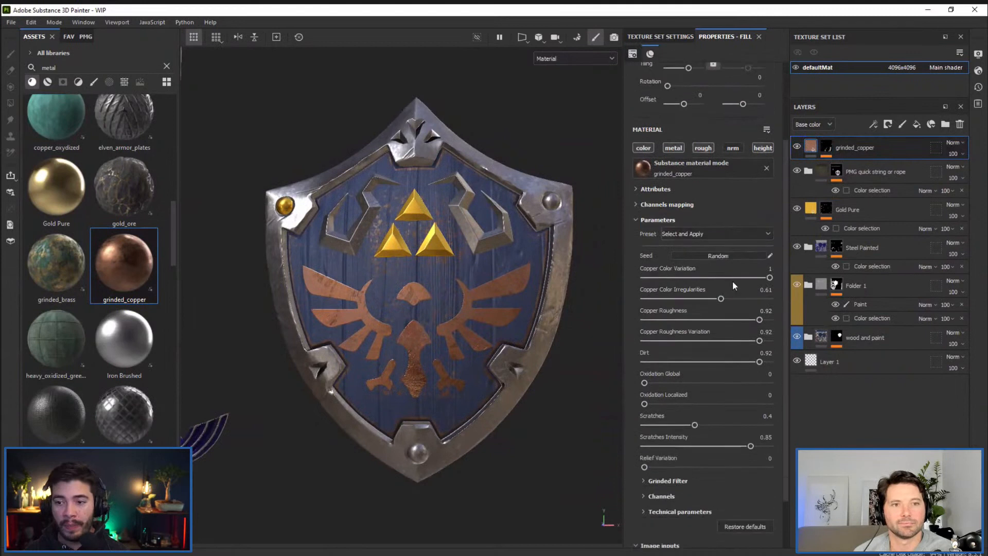
click(874, 124)
click(901, 200)
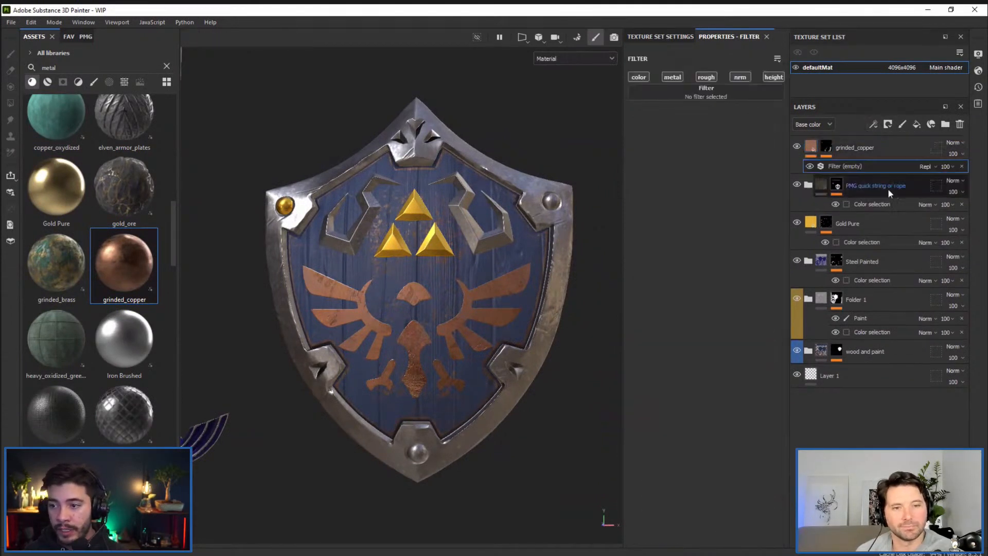
click(693, 96)
scroll(773, 206, down, 3)
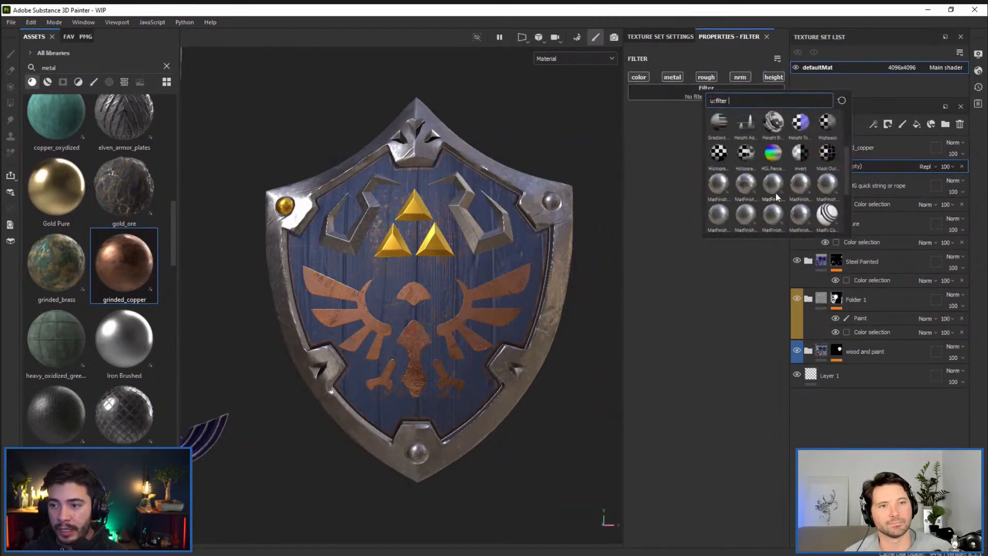
mouse_move(774, 154)
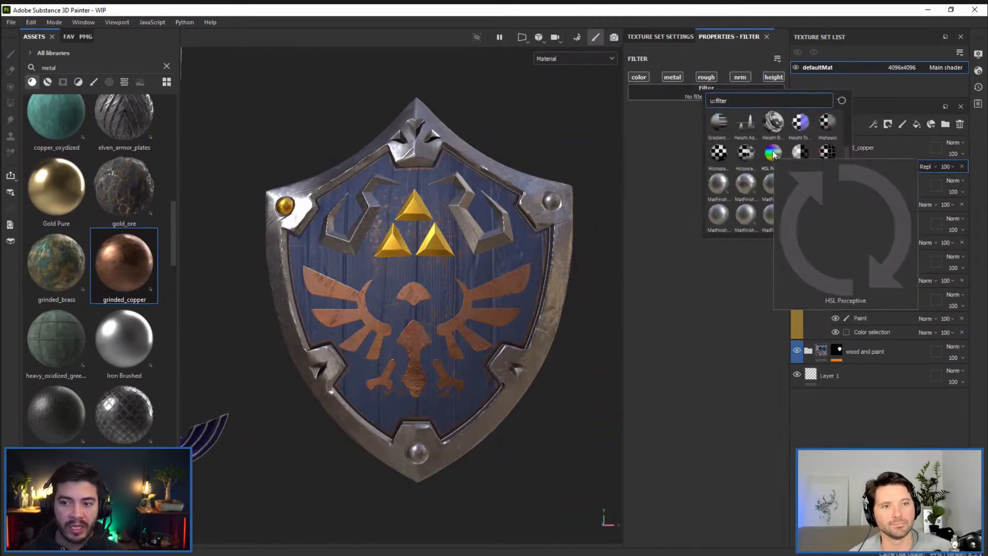
click(773, 153)
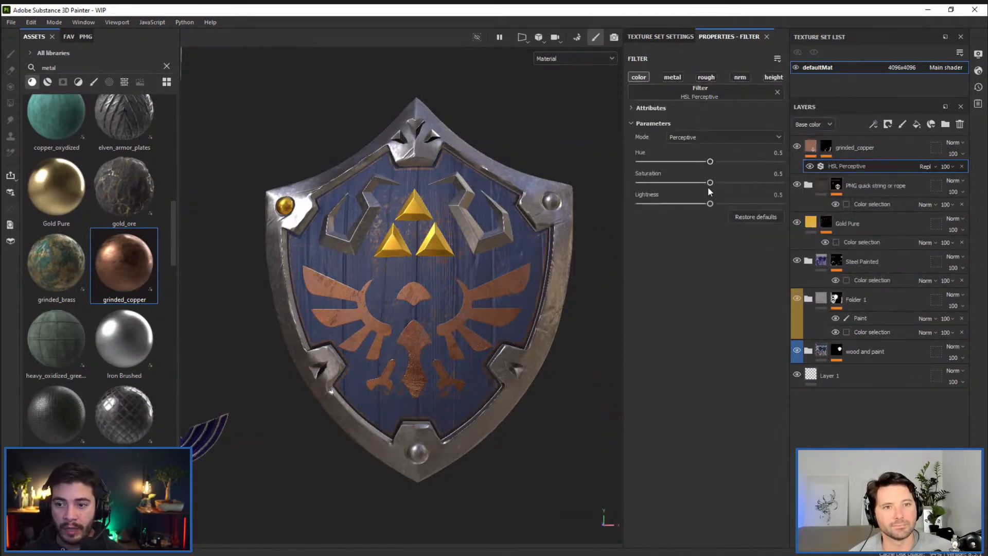
Recolor the copper emblem to deep red by setting hue to 0.456, saturation to 0.668 and lightness to 0.442
drag(710, 161, 701, 204)
mouse_move(493, 316)
shift+right_down()
mouse_move(448, 310)
mouse_move(503, 318)
shift+right_up()
scroll(503, 318, down, 4)
alt+middle_drag(503, 318, 489, 300)
alt+drag(488, 300, 472, 353)
alt+middle_drag(463, 348, 465, 383)
alt+drag(465, 382, 456, 333)
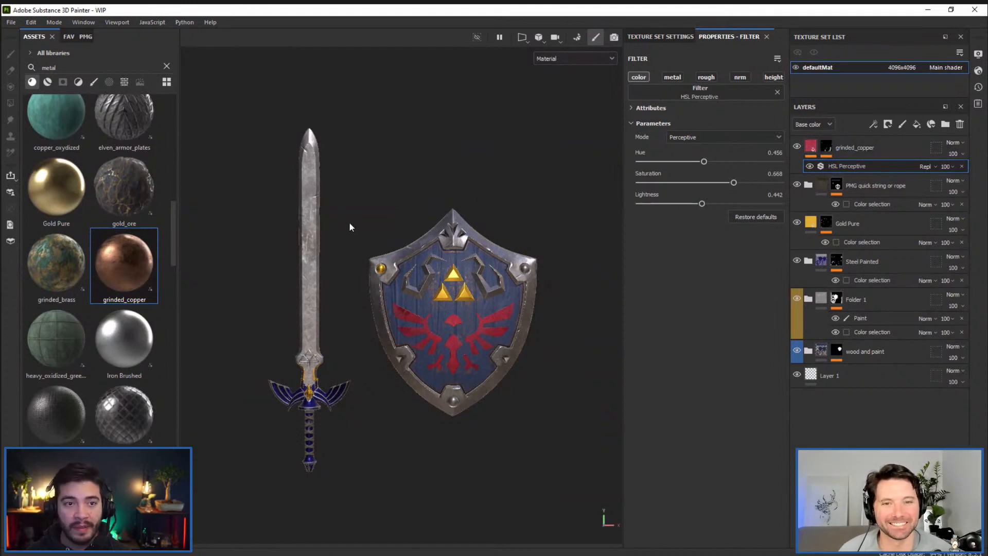
Send the textured sword and shield to Substance 3D Stager and import them with the default import settings
click(10, 22)
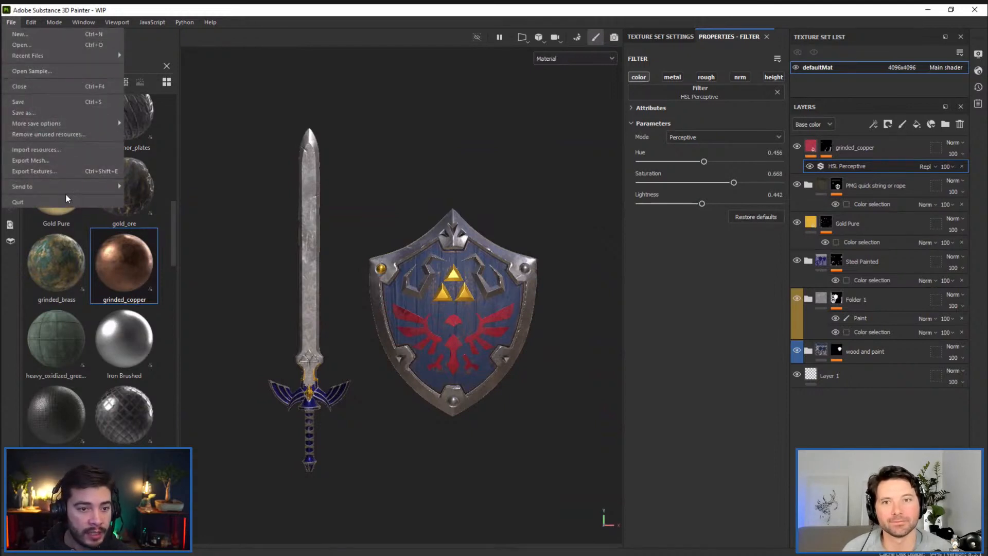
mouse_move(65, 189)
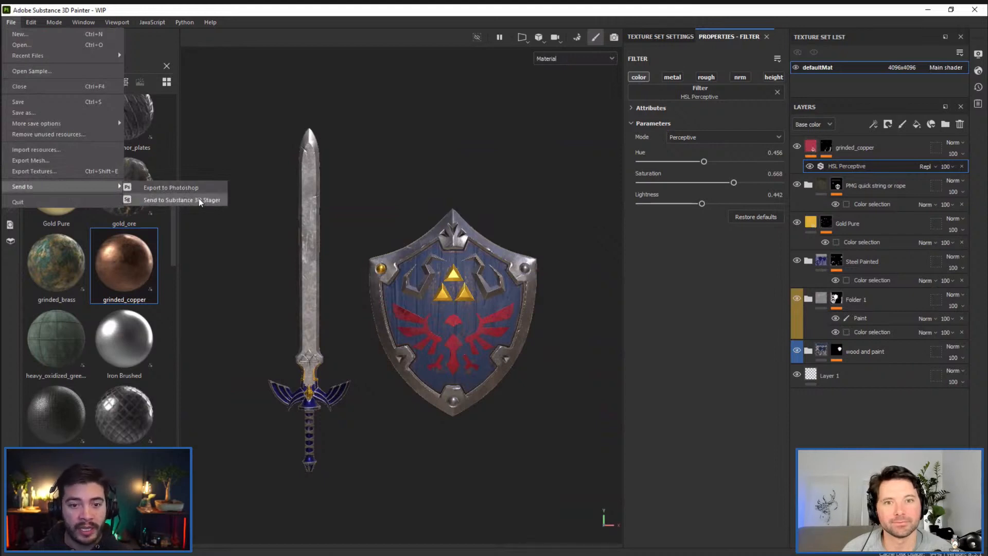
click(185, 200)
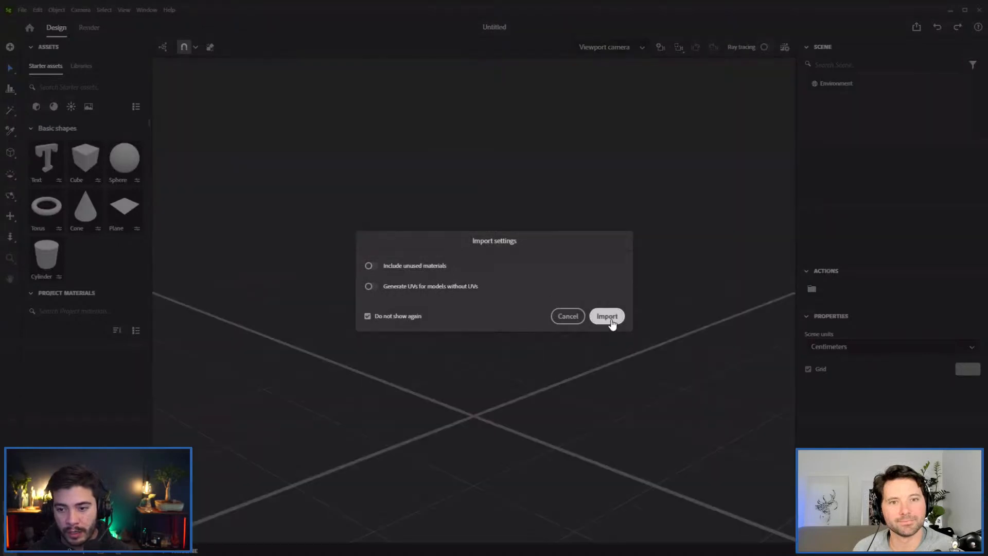
click(607, 316)
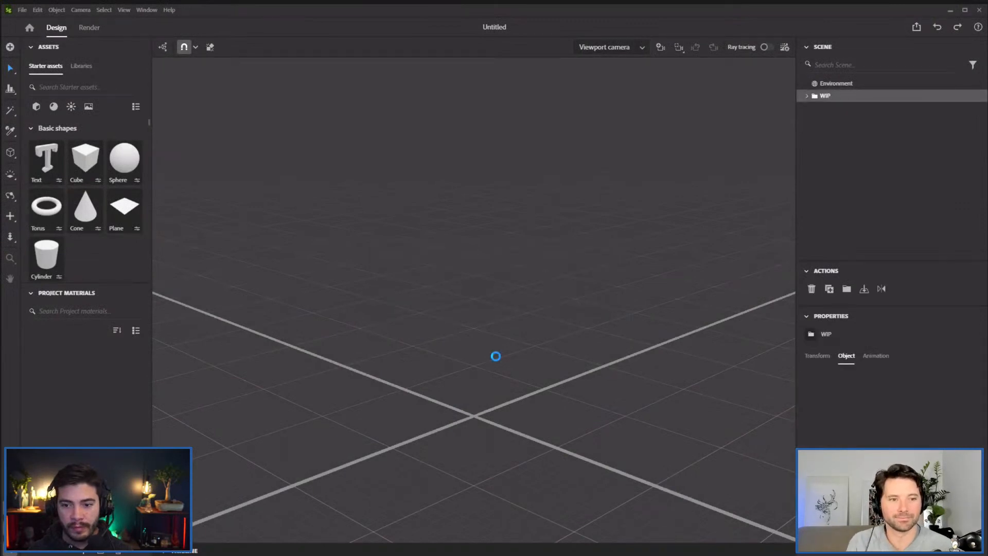
Examine the imported sword and shield from the front, up close and under a rotated environment light
drag(492, 356, 517, 87)
drag(496, 313, 496, 340)
alt+drag(357, 213, 461, 172)
click(607, 116)
alt+drag(530, 186, 607, 188)
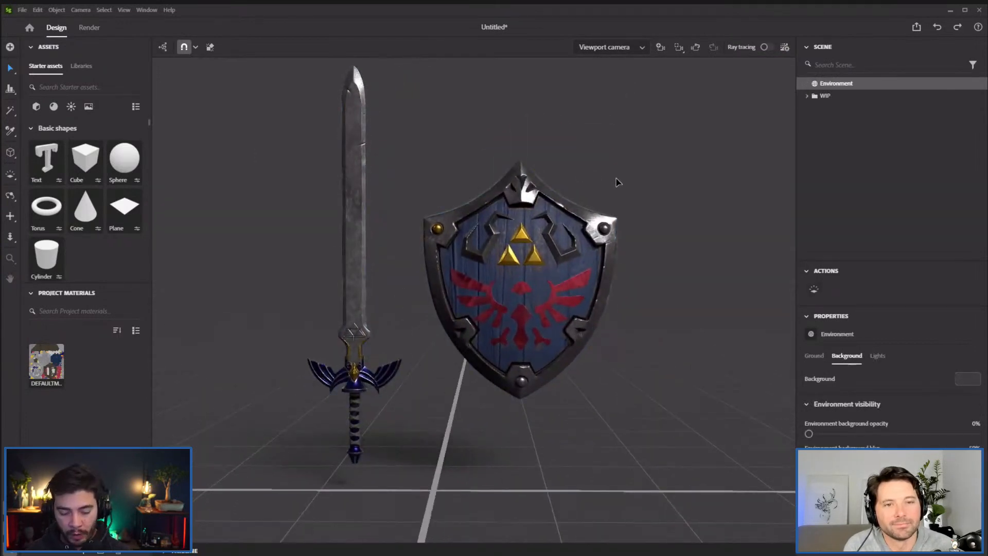
alt+drag(663, 151, 632, 154)
shift+right_drag(632, 154, 612, 152)
scroll(499, 253, up, 5)
scroll(500, 257, down, 3)
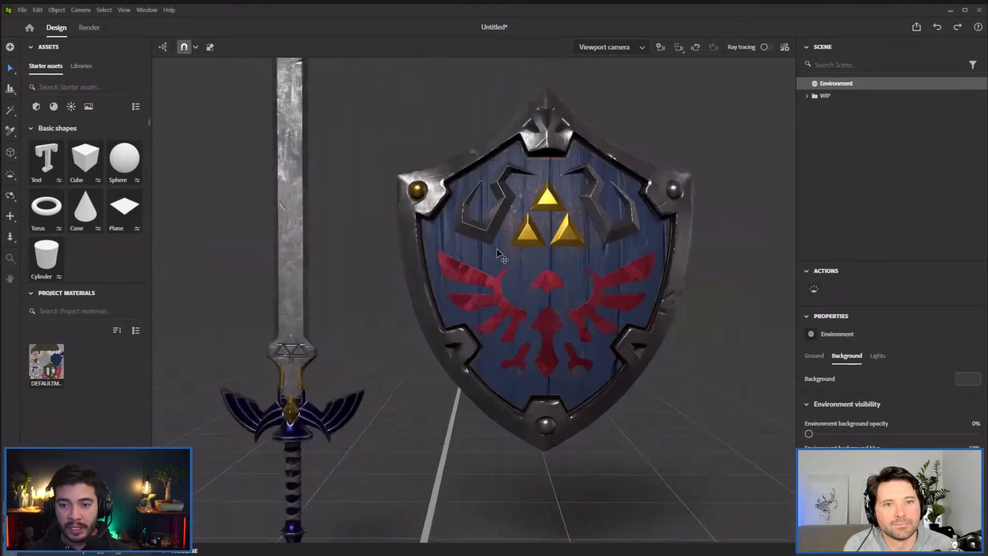
Turn on ray tracing and rotate the environment light around the sword and shield
alt+middle_drag(498, 251, 498, 268)
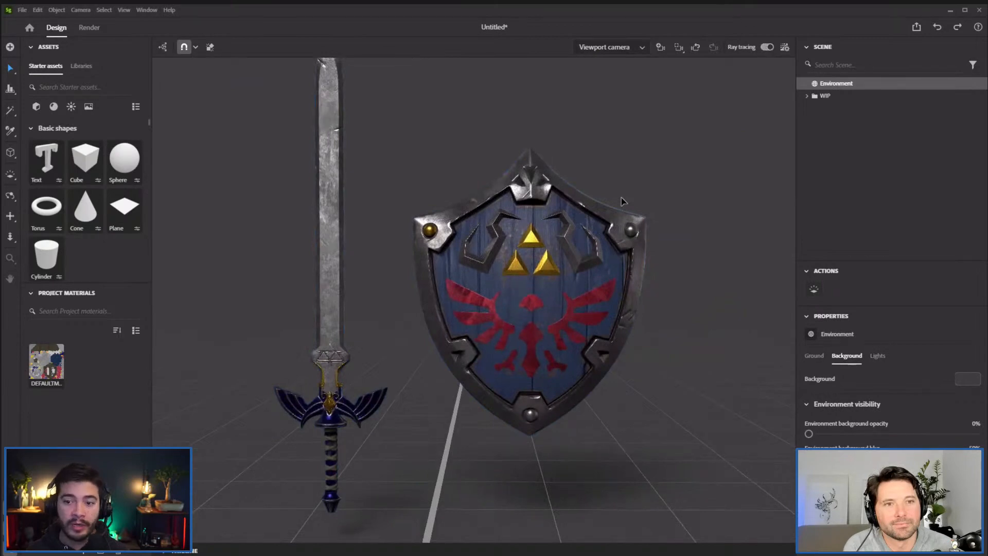
shift+right_drag(670, 142, 595, 178)
mouse_move(595, 178)
middle_down()
mouse_move(600, 170)
mouse_move(538, 181)
mouse_move(592, 180)
middle_up()
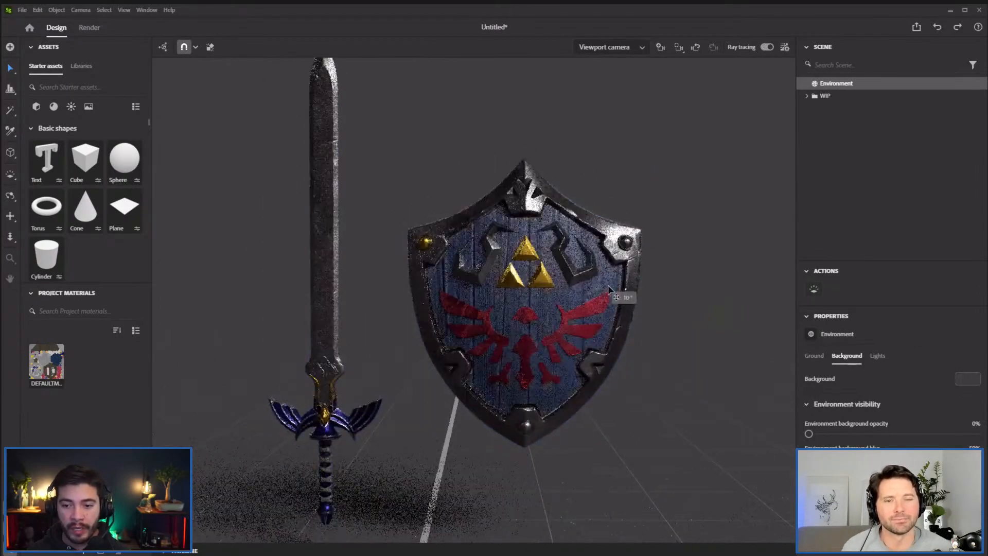
right_drag(705, 313, 649, 344)
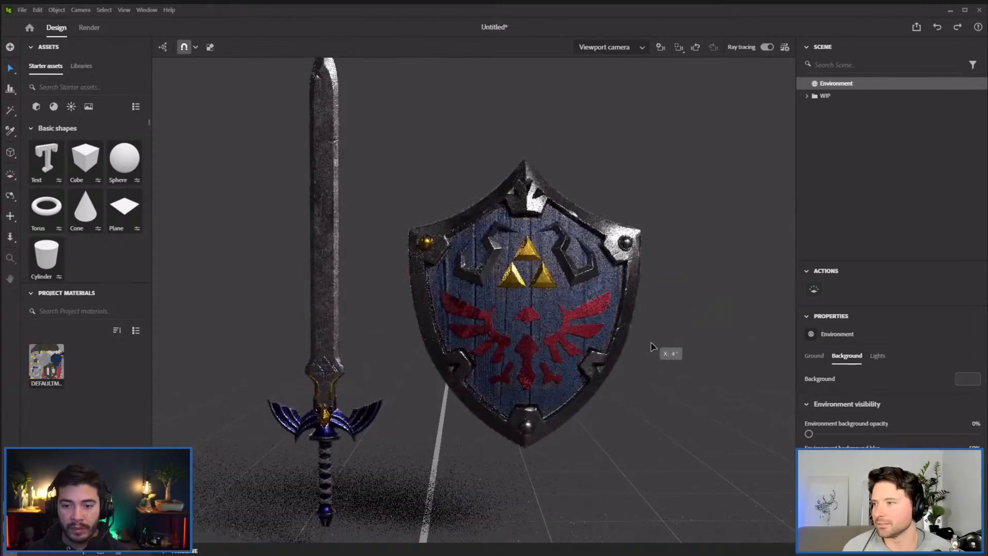
middle_drag(648, 342, 618, 371)
scroll(650, 346, down, 3)
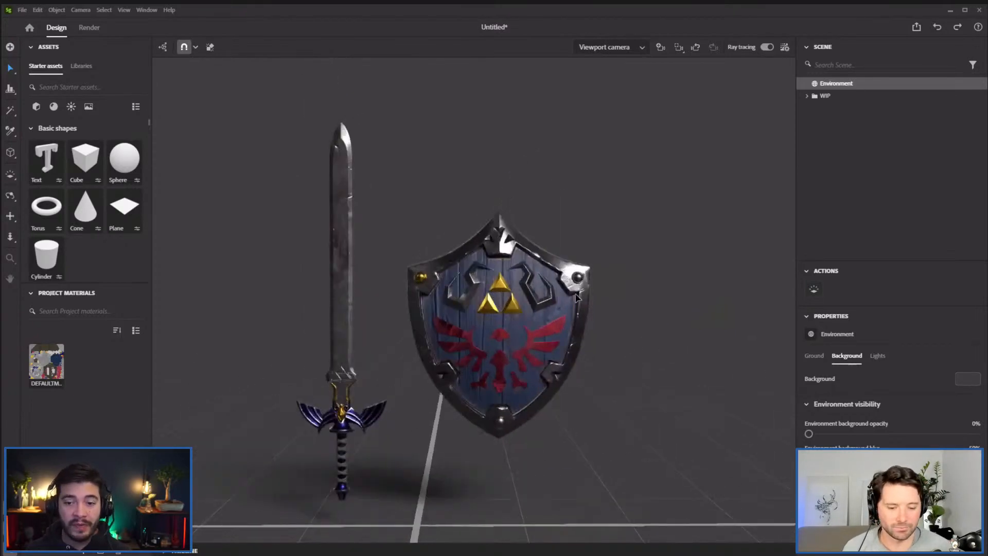
Try the Studio 80s horror environment light on the scene and rotate it around the sword and shield
click(72, 107)
scroll(88, 186, down, 5)
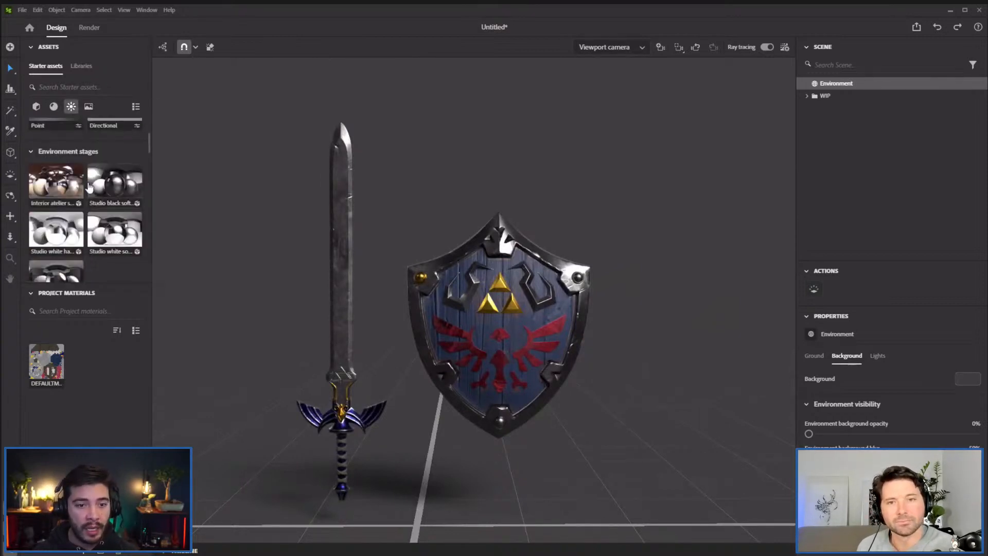
scroll(86, 201, down, 5)
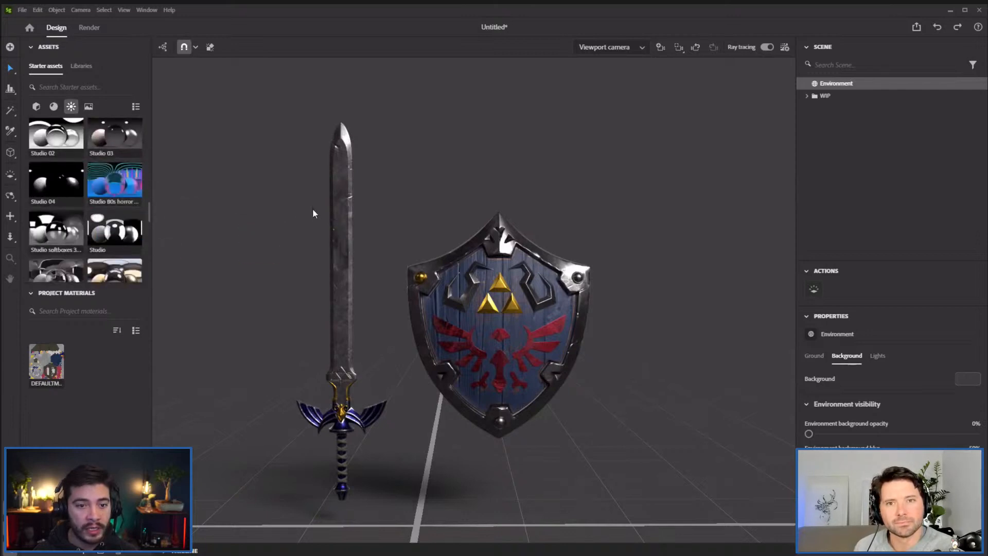
shift+right_drag(489, 227, 629, 239)
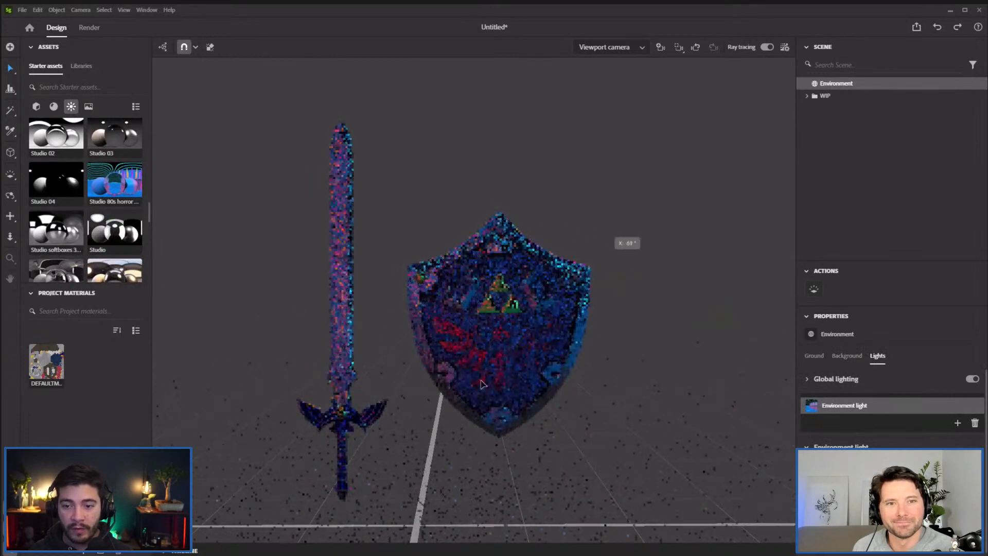
alt+drag(649, 322, 600, 307)
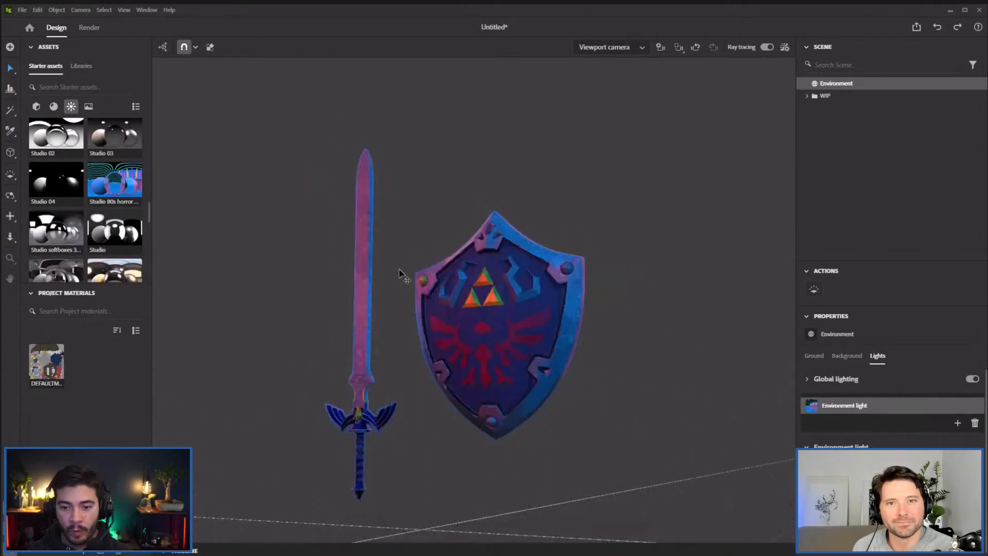
alt+drag(510, 378, 540, 374)
alt+drag(463, 180, 567, 161)
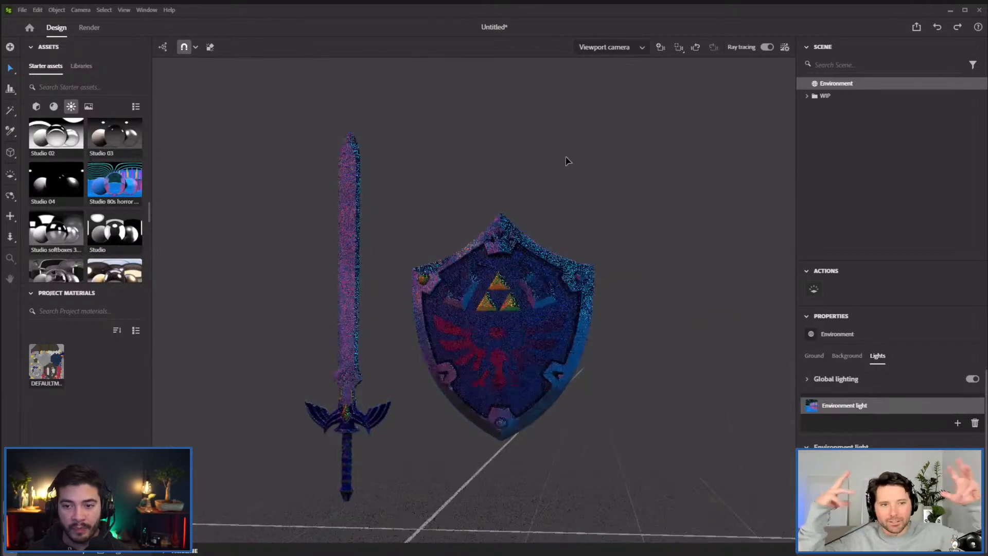
shift+right_drag(566, 161, 490, 158)
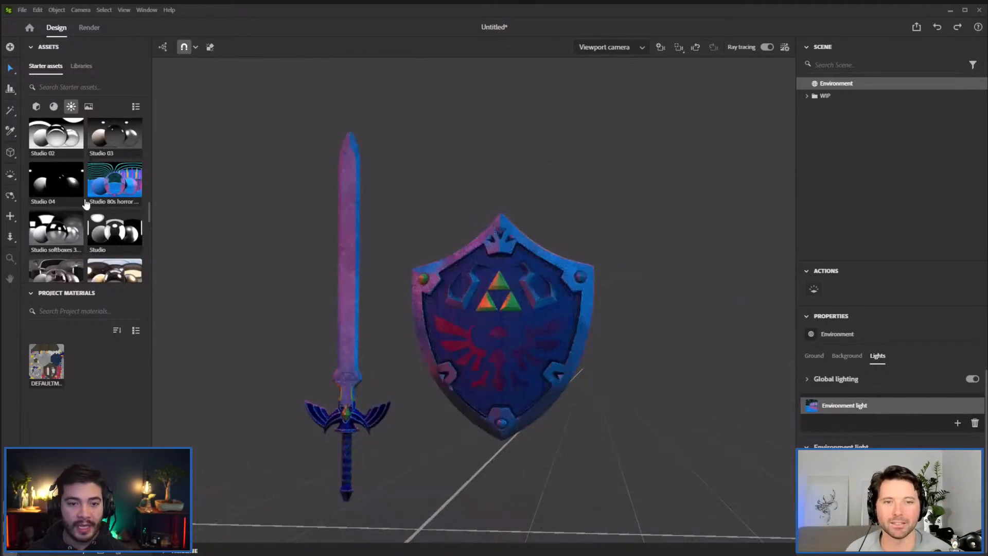
Replace the environment light with a neutral studio environment and rotate it to bring out the metal edges
scroll(111, 221, down, 2)
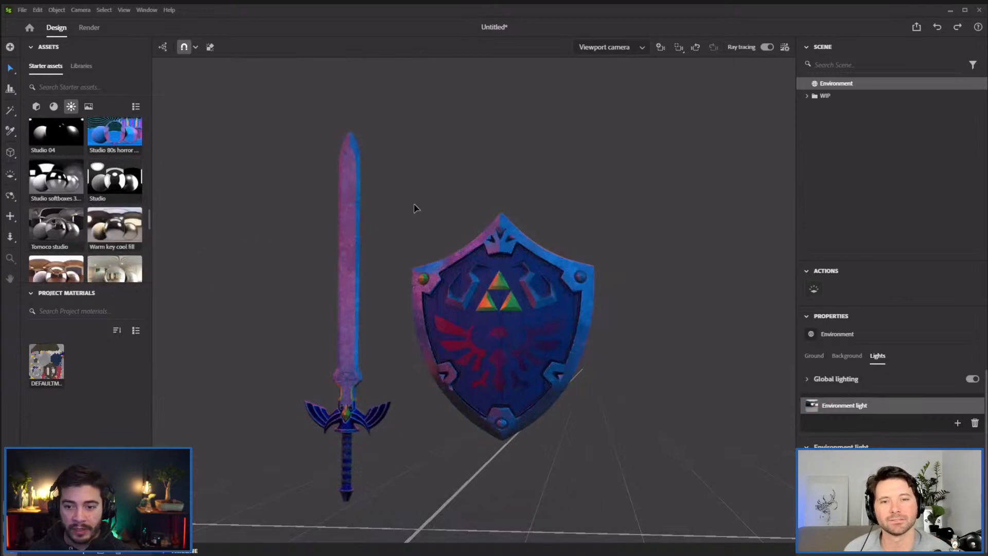
mouse_move(489, 171)
shift+right_down()
mouse_move(534, 165)
mouse_move(468, 159)
mouse_move(556, 141)
mouse_move(580, 177)
shift+right_up()
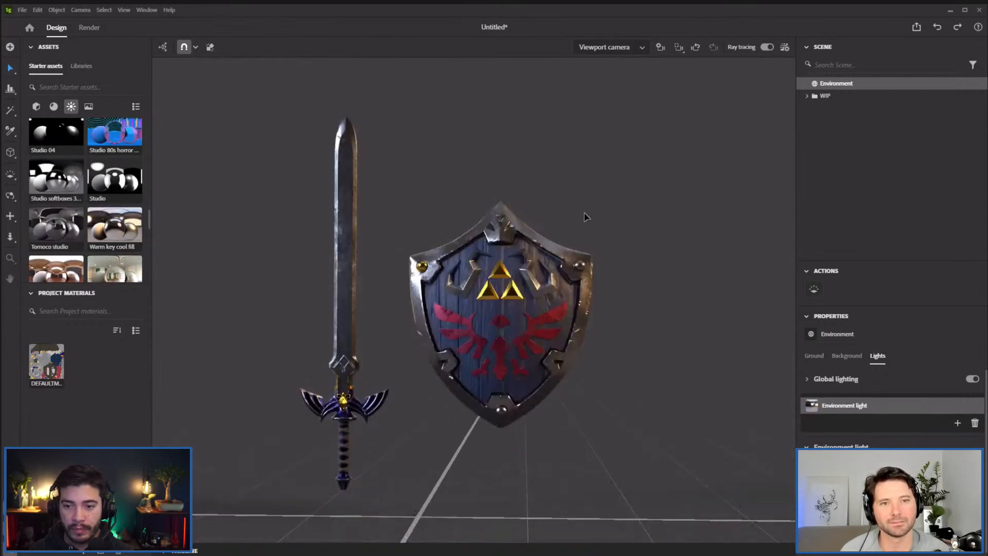
Add an area light aimed at the shield and move it farther away, above and to the right of the shield
alt+drag(503, 221, 497, 102)
scroll(61, 142, up, 5)
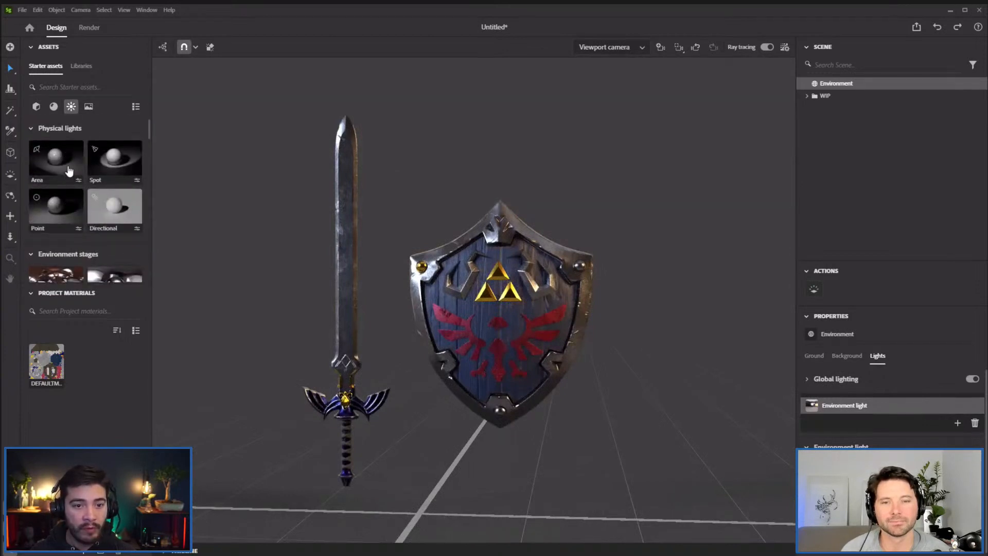
drag(39, 172, 521, 228)
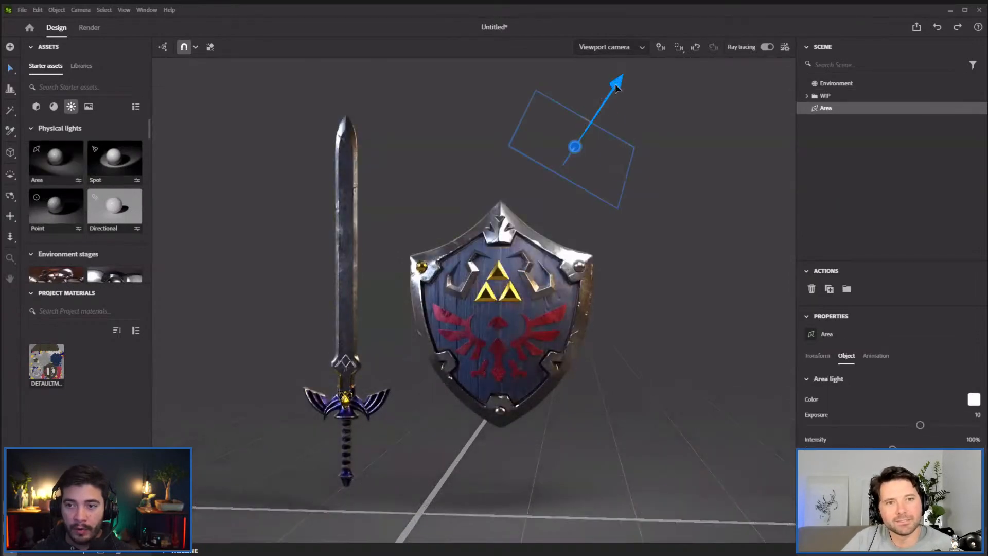
drag(617, 88, 642, 44)
alt+drag(576, 216, 562, 236)
alt+middle_drag(589, 218, 643, 196)
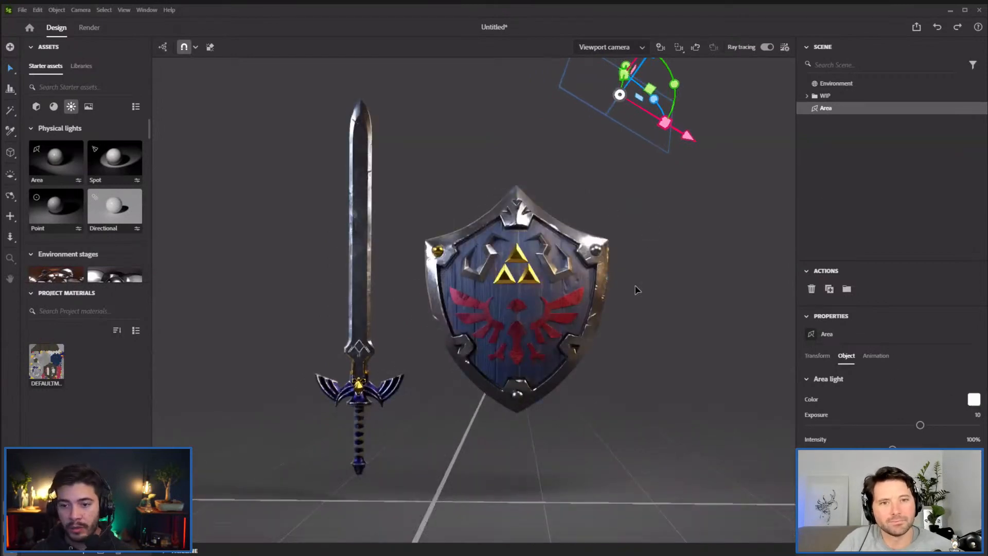
click(644, 272)
alt+middle_drag(633, 259, 632, 270)
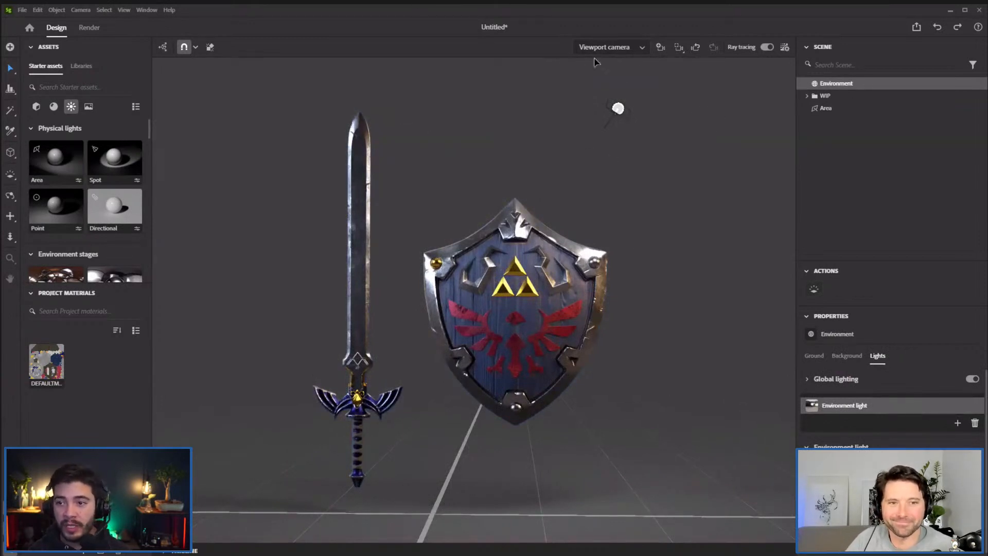
Add a camera with a depth of field blur amount of 3.7 and reframe the sword and shield in it
click(659, 47)
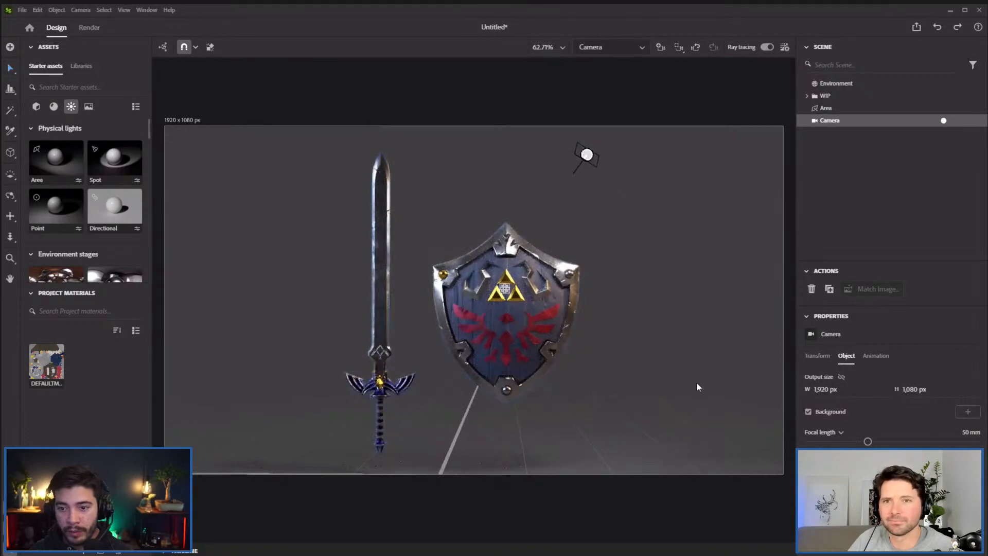
mouse_move(826, 521)
mouse_down()
mouse_move(925, 520)
mouse_move(835, 521)
mouse_up()
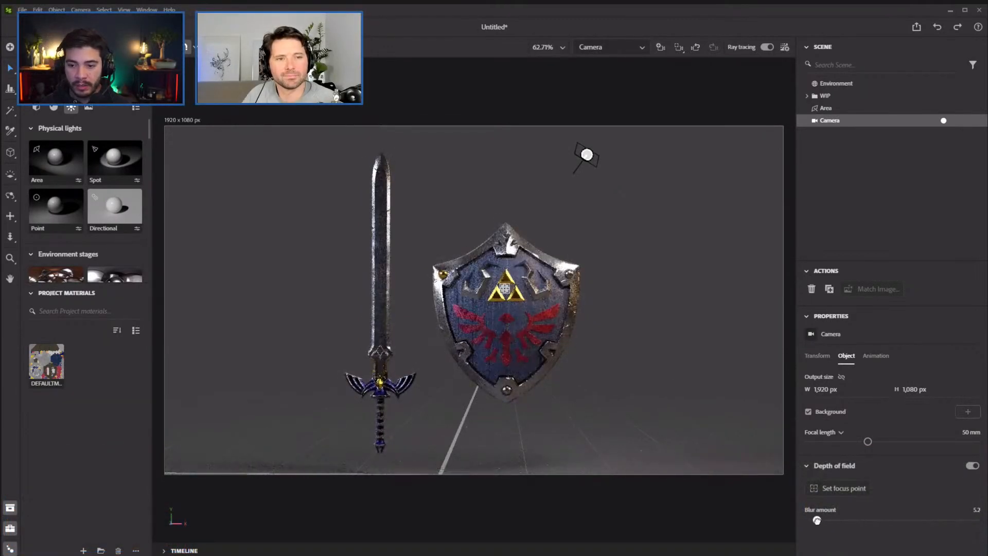
middle_drag(519, 247, 513, 239)
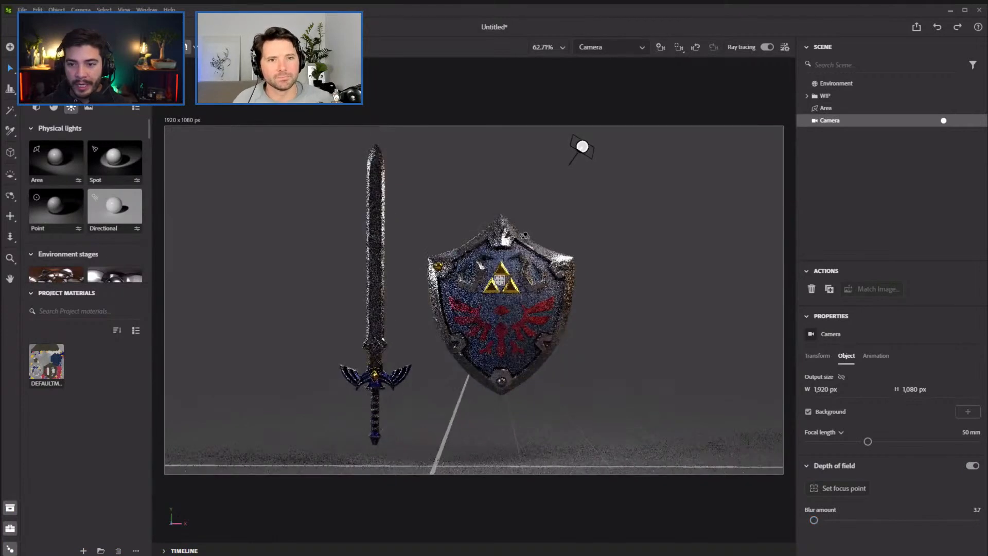
middle_drag(525, 198, 524, 200)
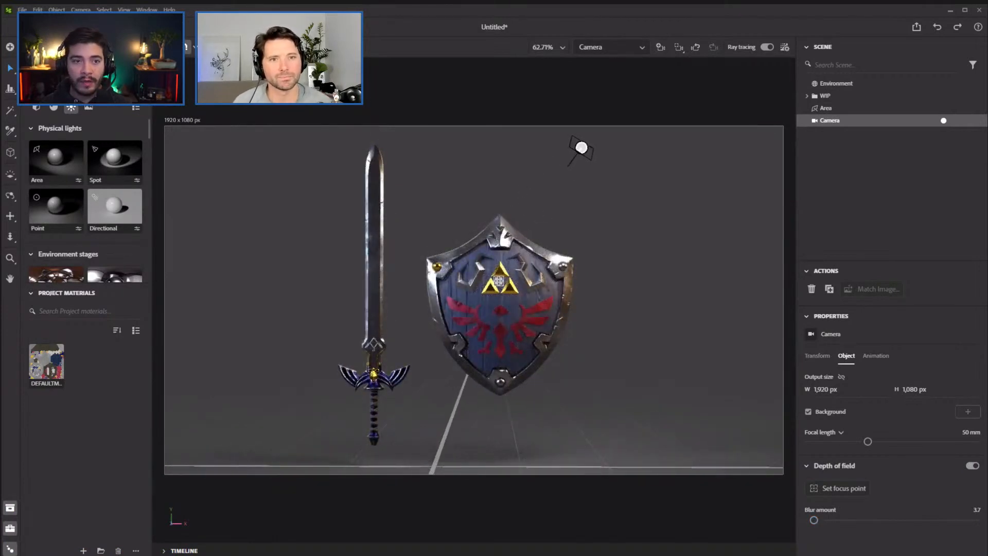
Open the render setup and set the ray tracing samples to 1024
click(916, 27)
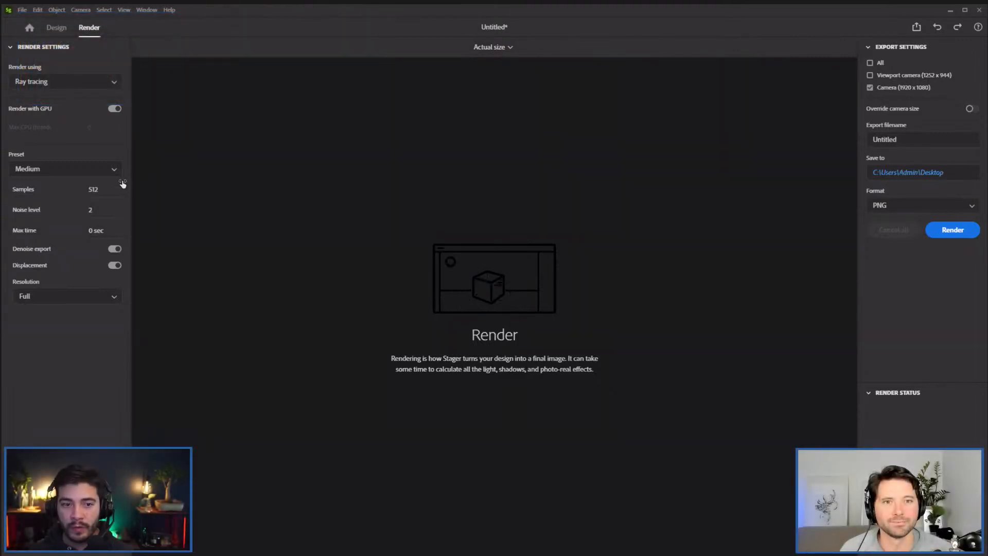
key(Return)
click(98, 190)
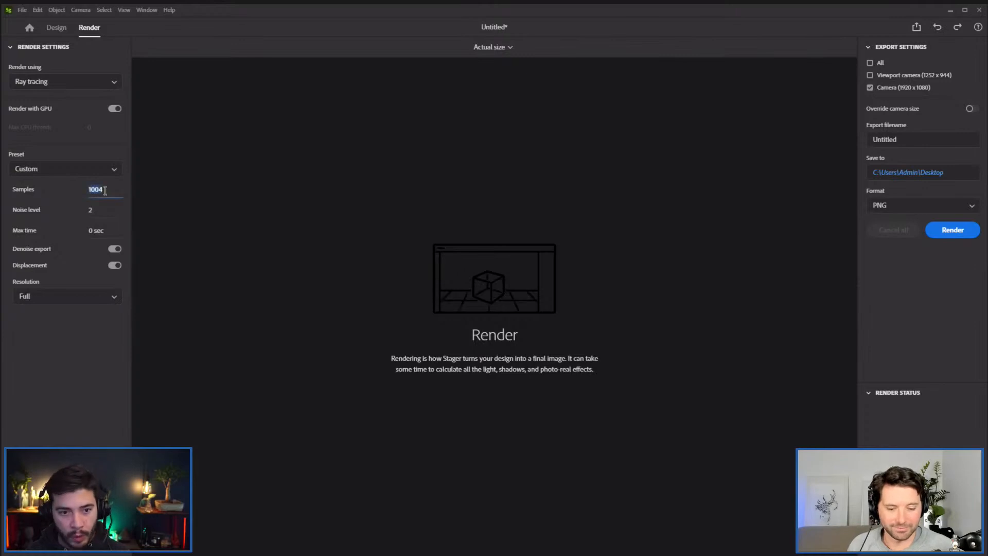
text(1024)
key(Return)
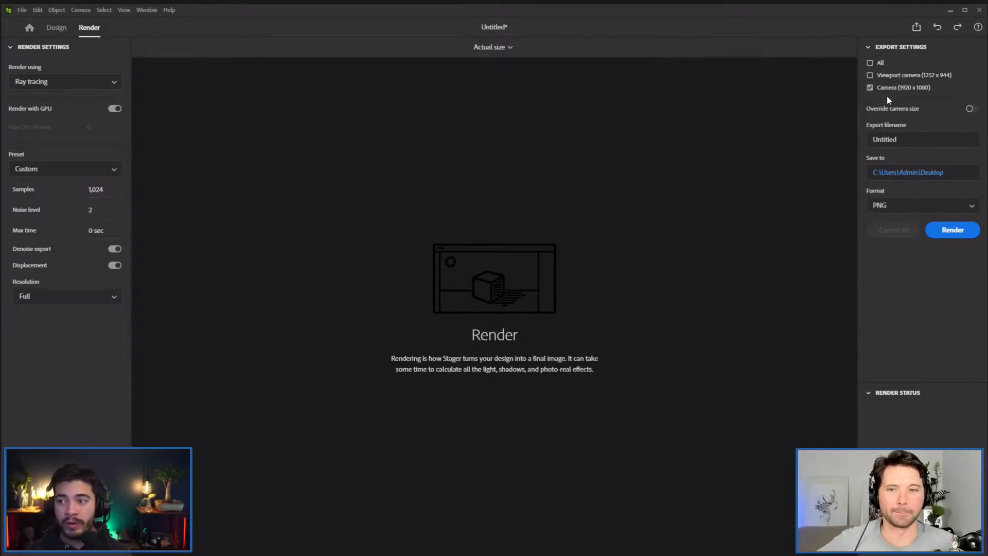
Name the camera's render export file "Zelda shield and sword"
click(899, 135)
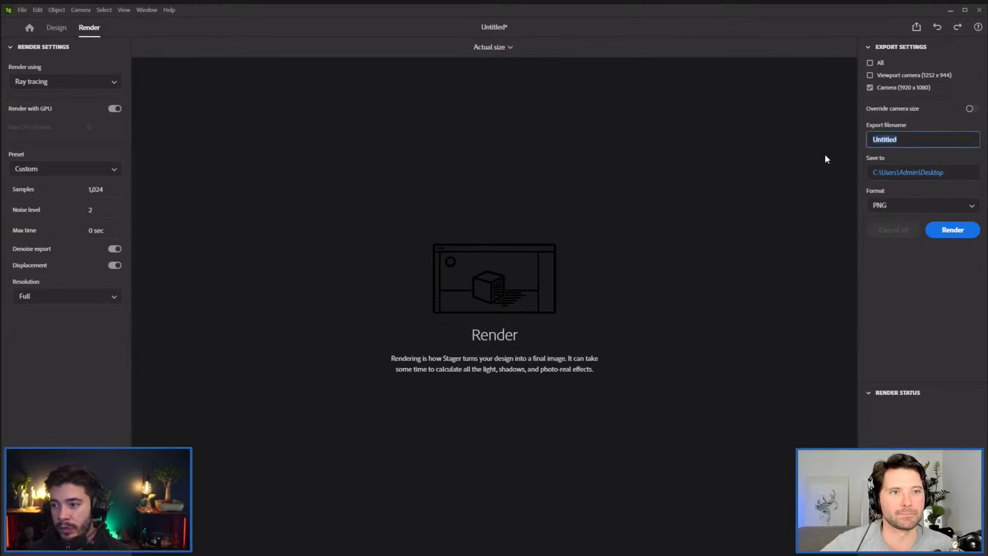
text(Zelda shi)
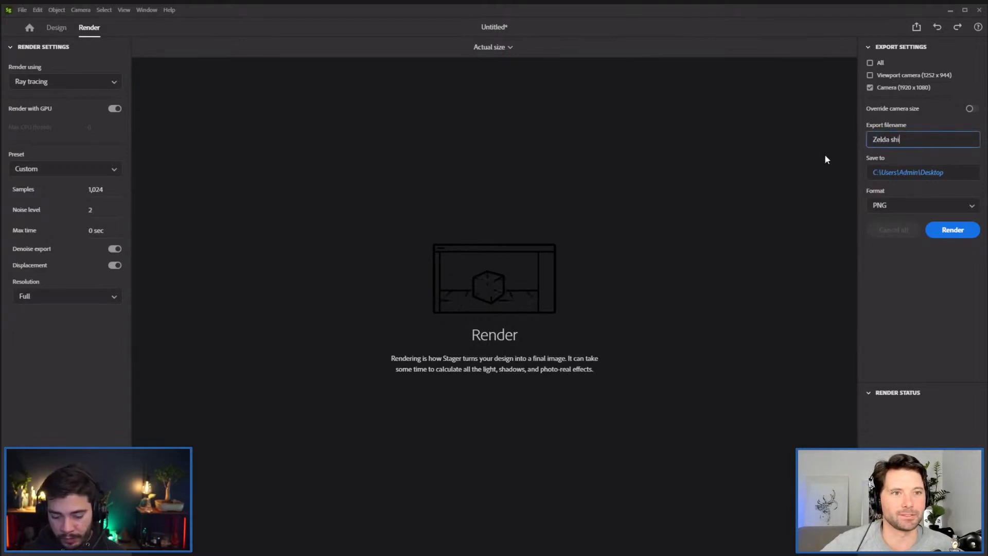
text(eld and sword)
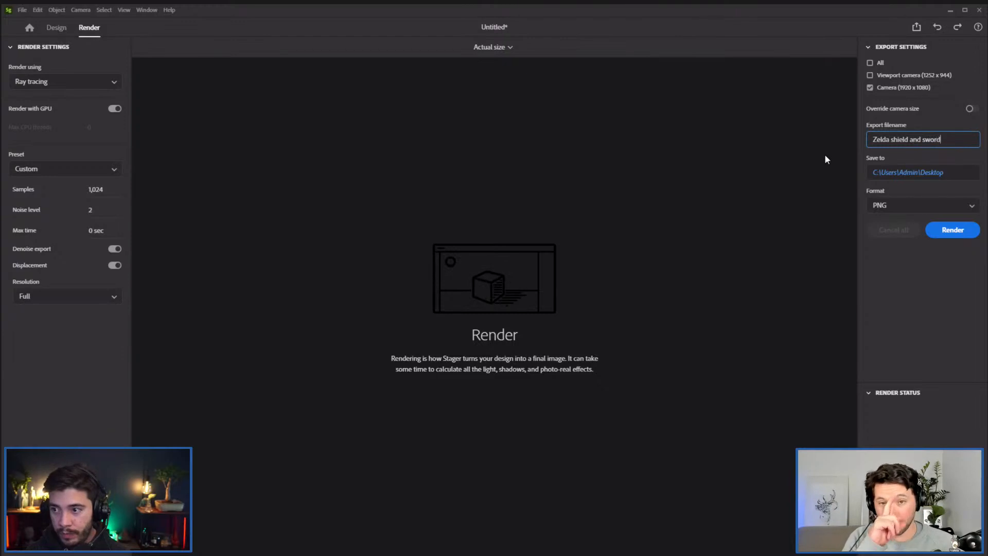
click(952, 231)
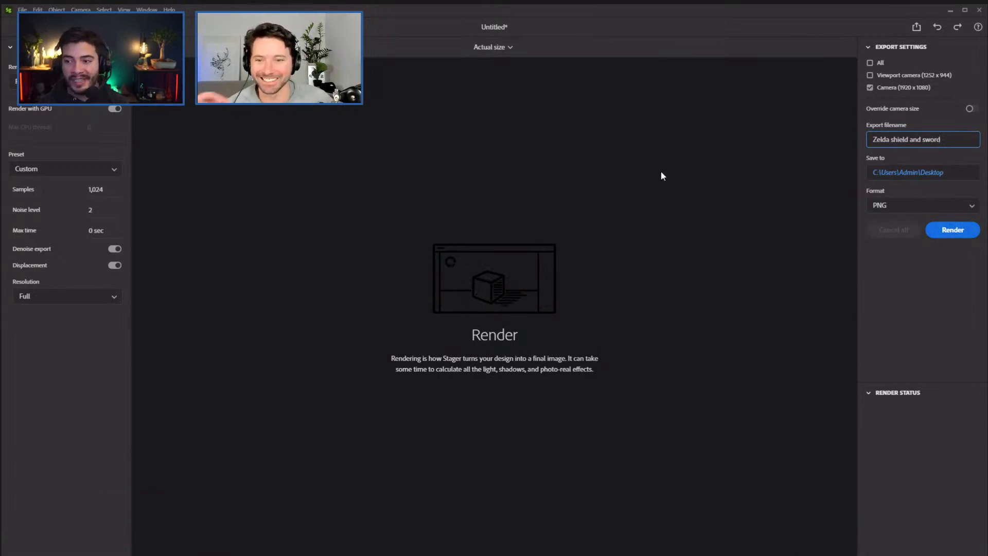
Return to the design workspace and deselect the camera to view the composed sword and shield scene
click(31, 27)
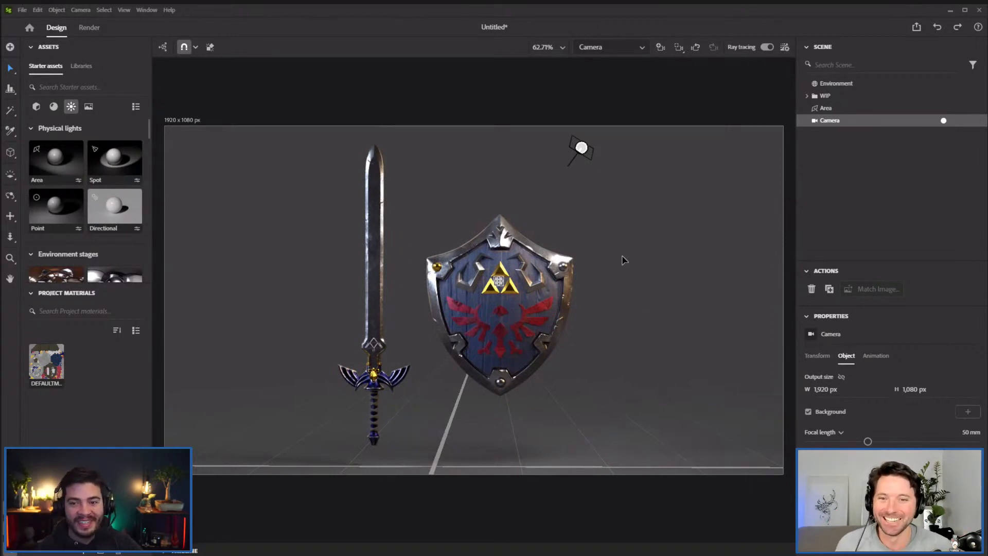
click(640, 220)
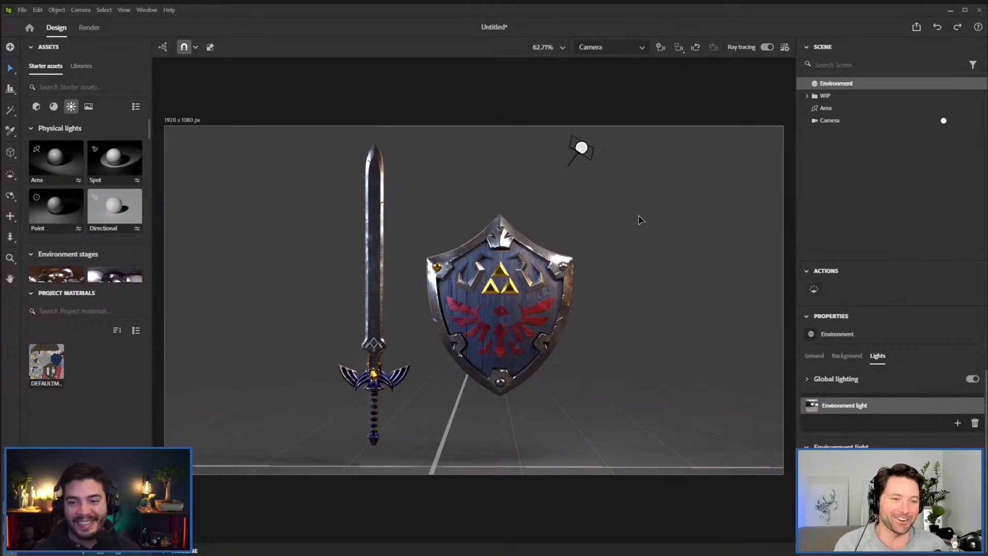